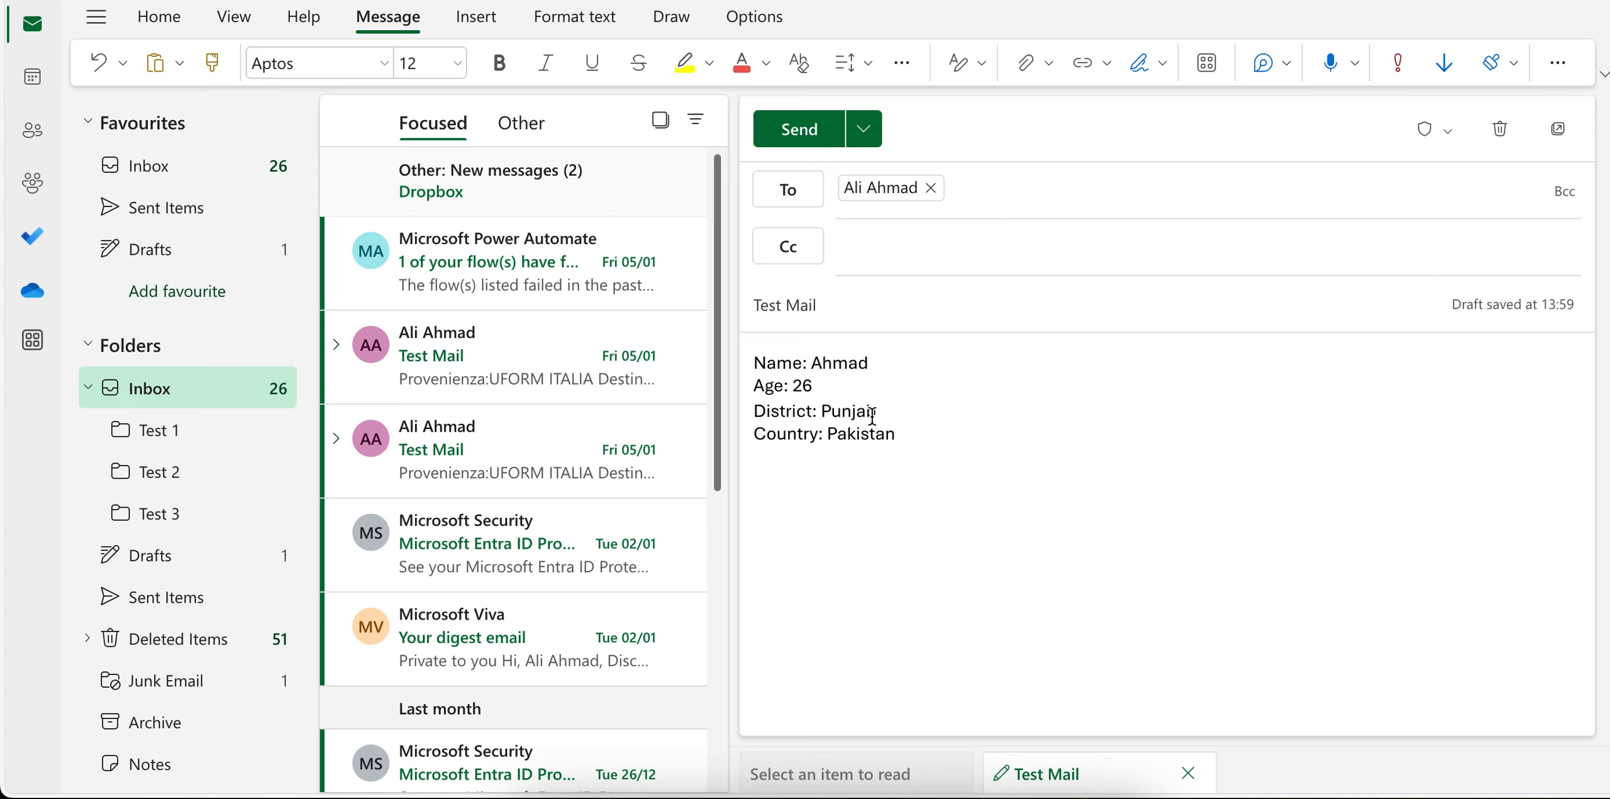
Examine the draft email's subject and the labelled lines in its body
left_click(828, 394)
left_click(807, 483)
left_click_drag(824, 304, 747, 305)
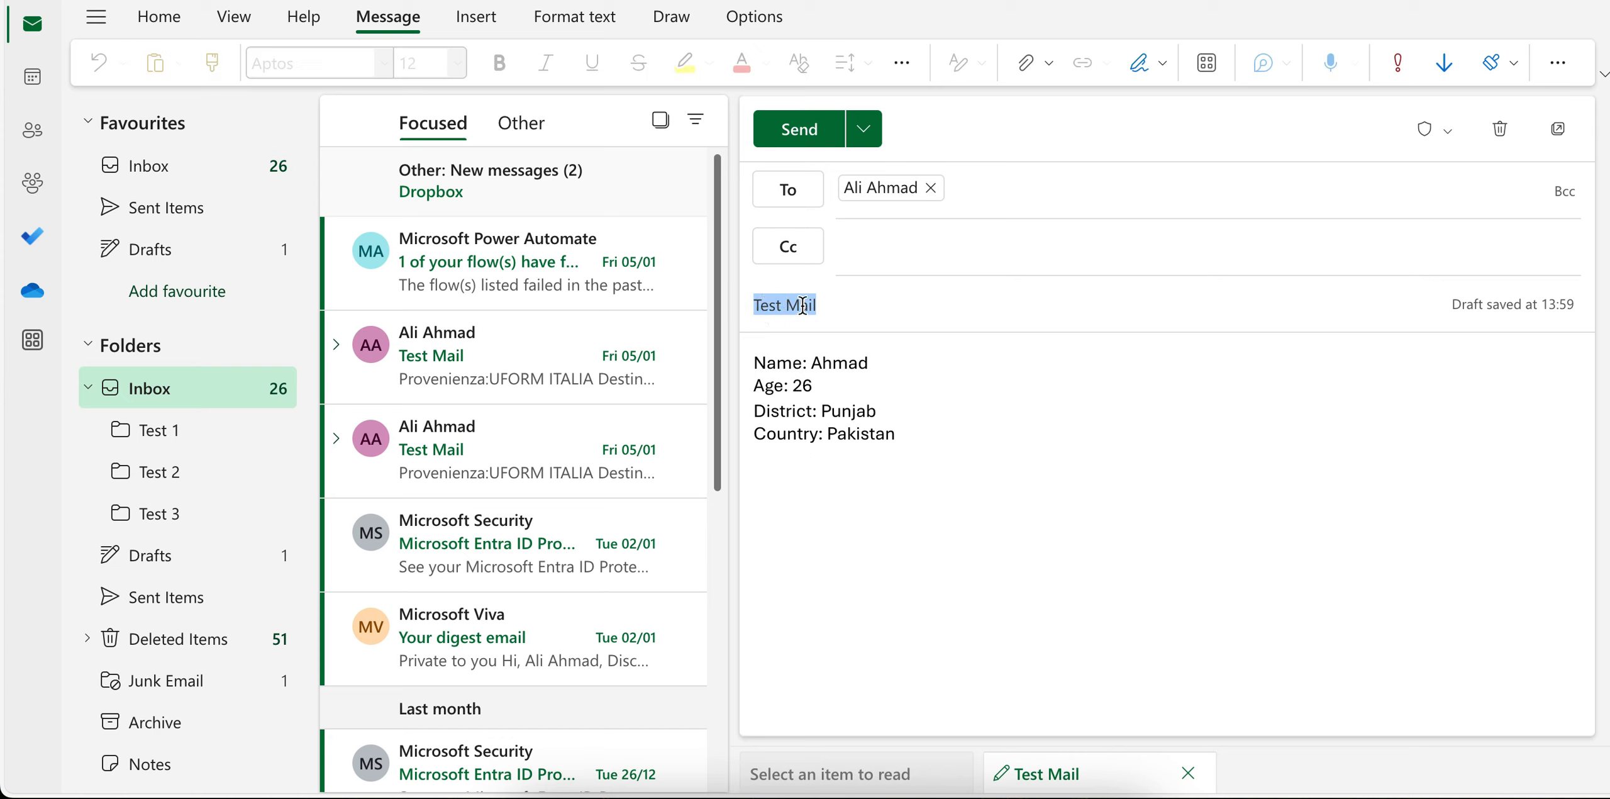
left_click(833, 307)
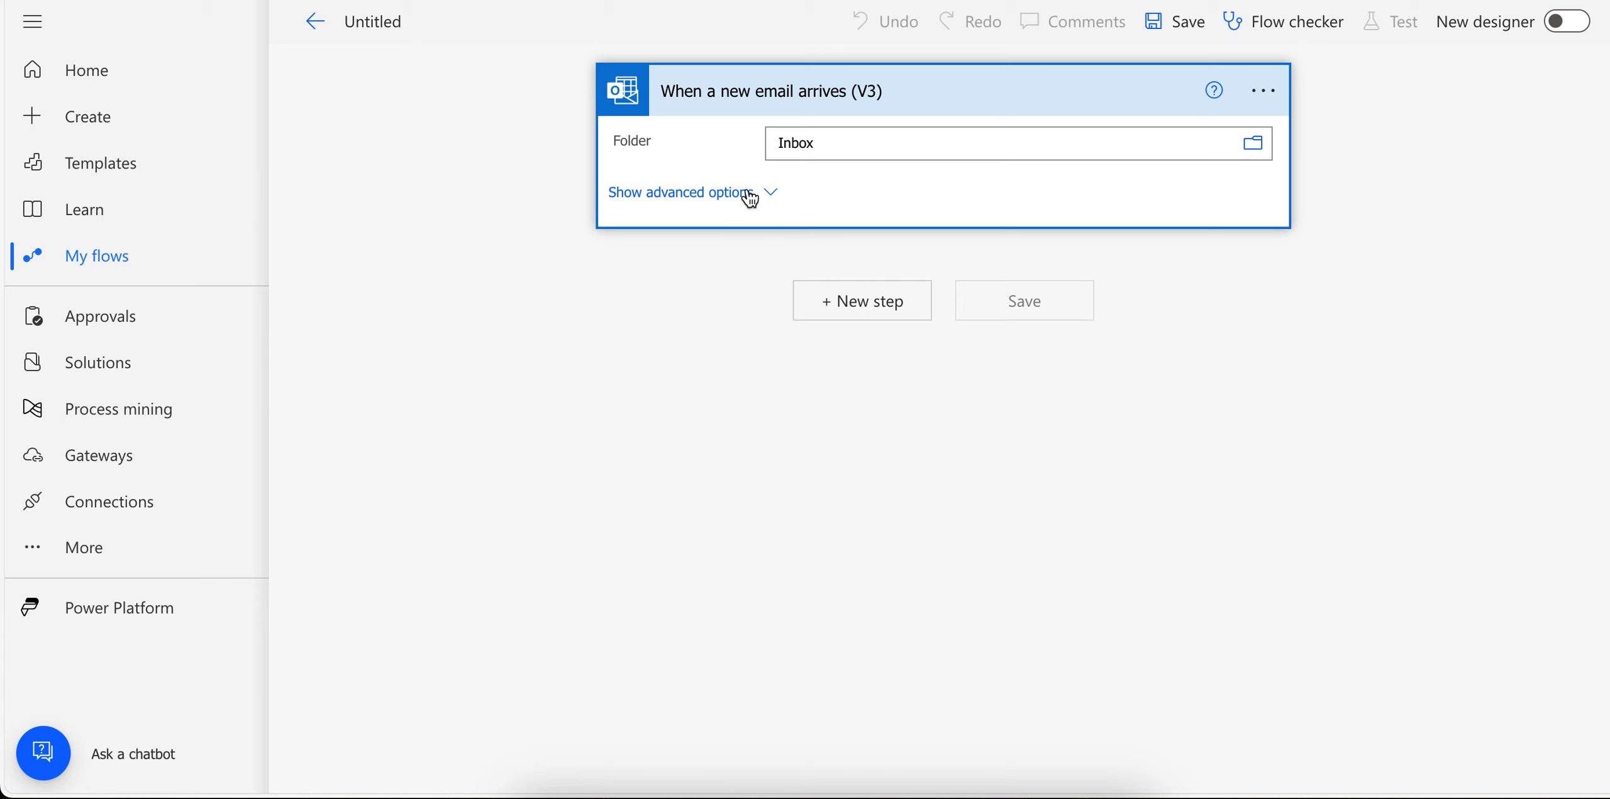
In Power Automate, show the new-email trigger's advanced options and set its subject filter to "Test Mail"
left_click(749, 193)
left_click(823, 414)
type("Test Mai")
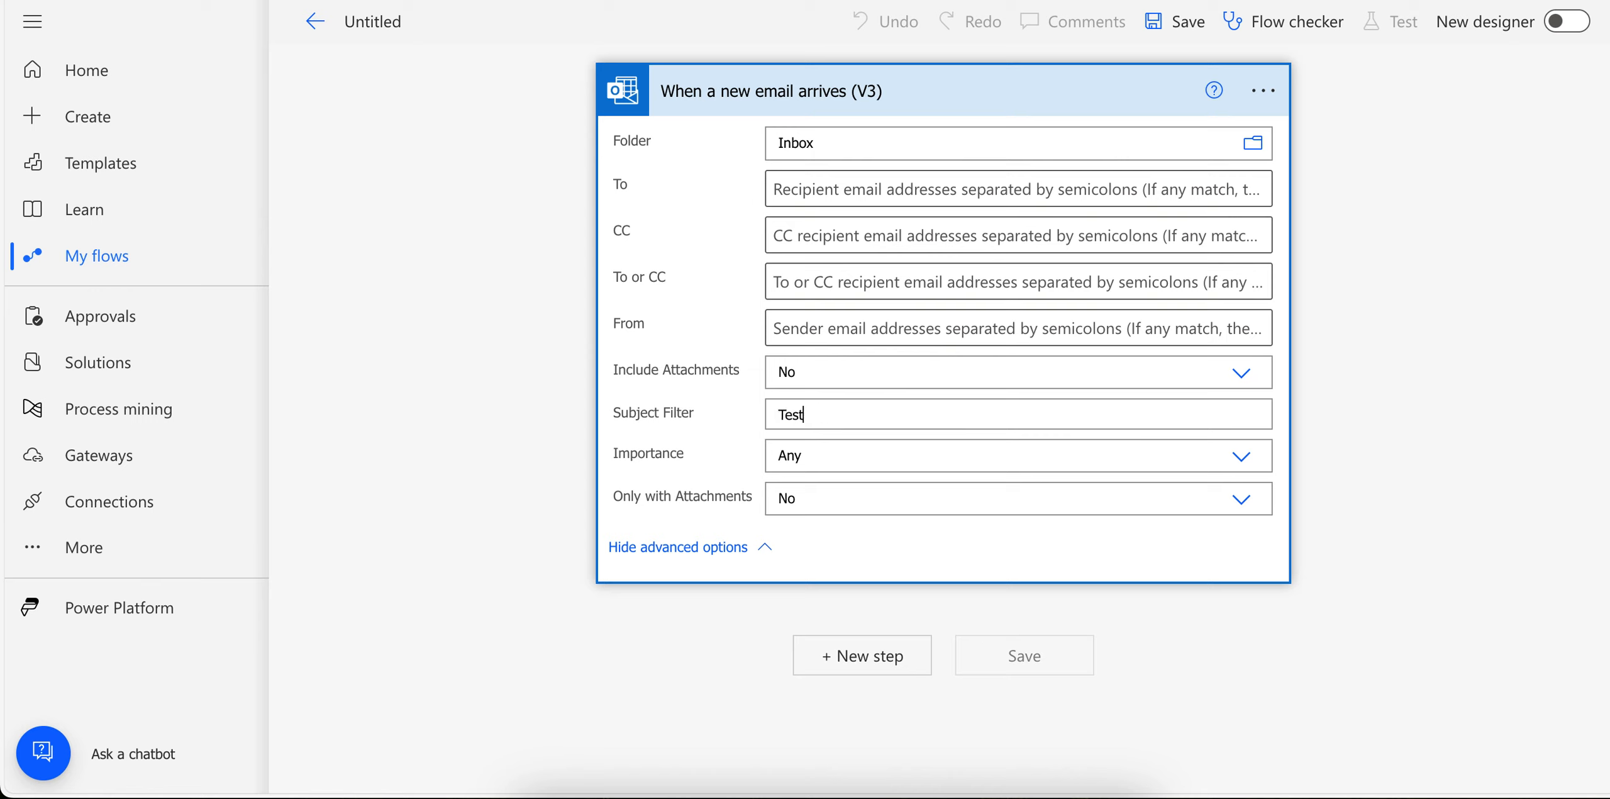
type("l")
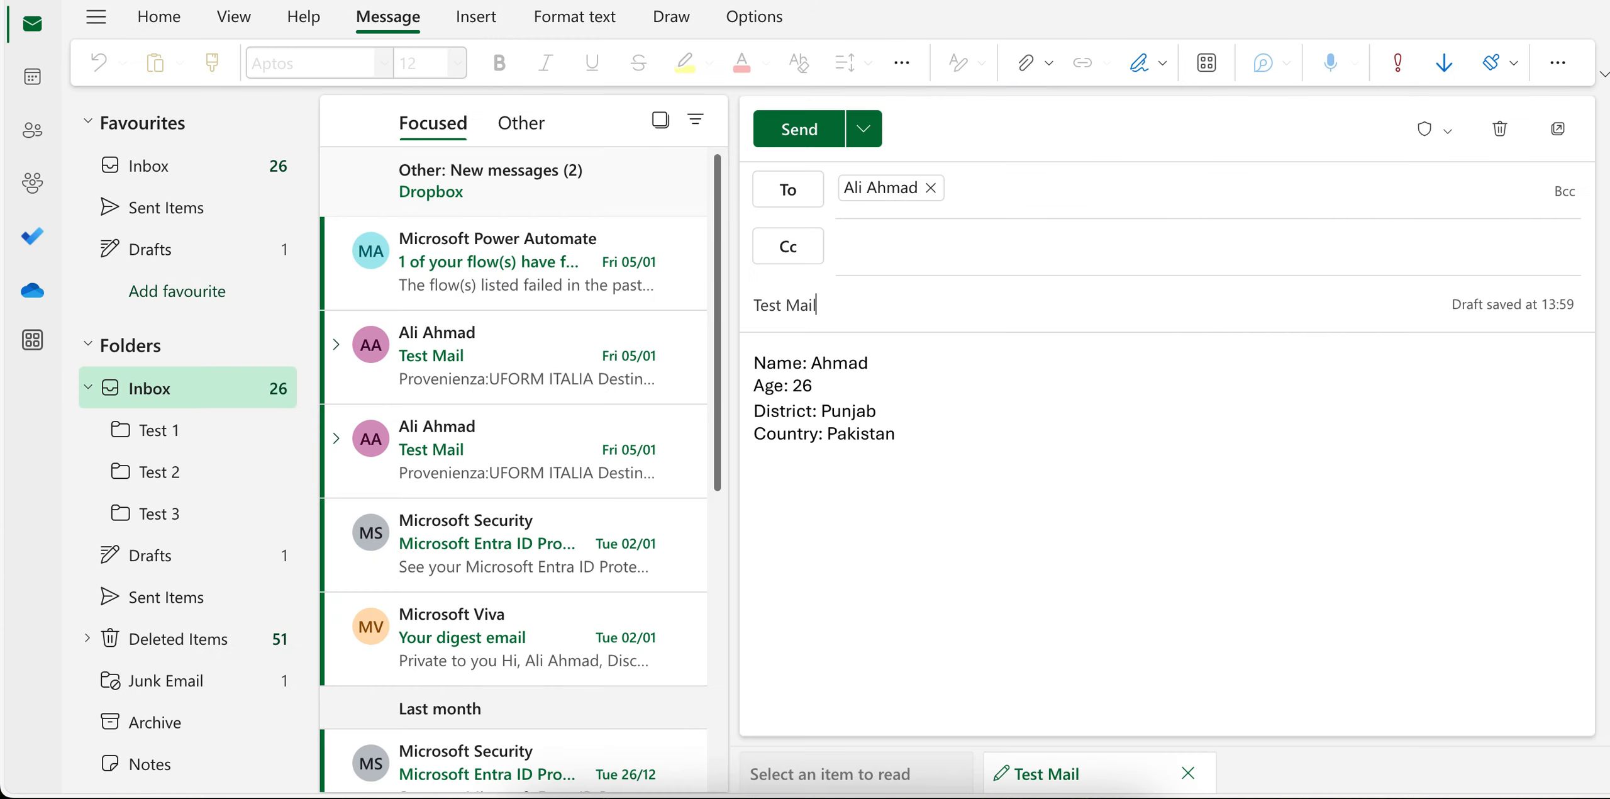
left_click_drag(831, 305, 753, 304)
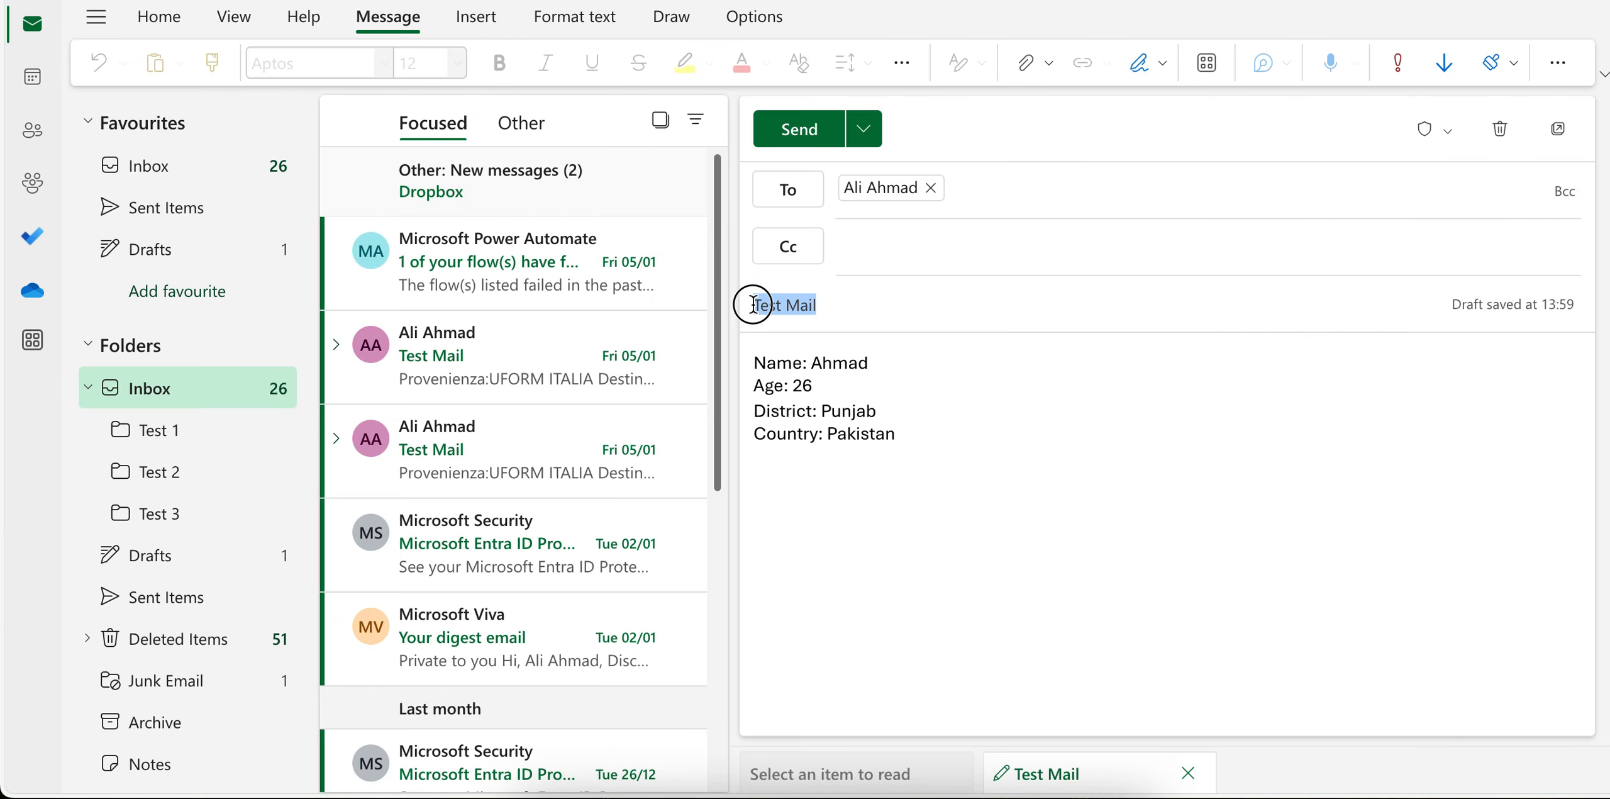
left_click(831, 305)
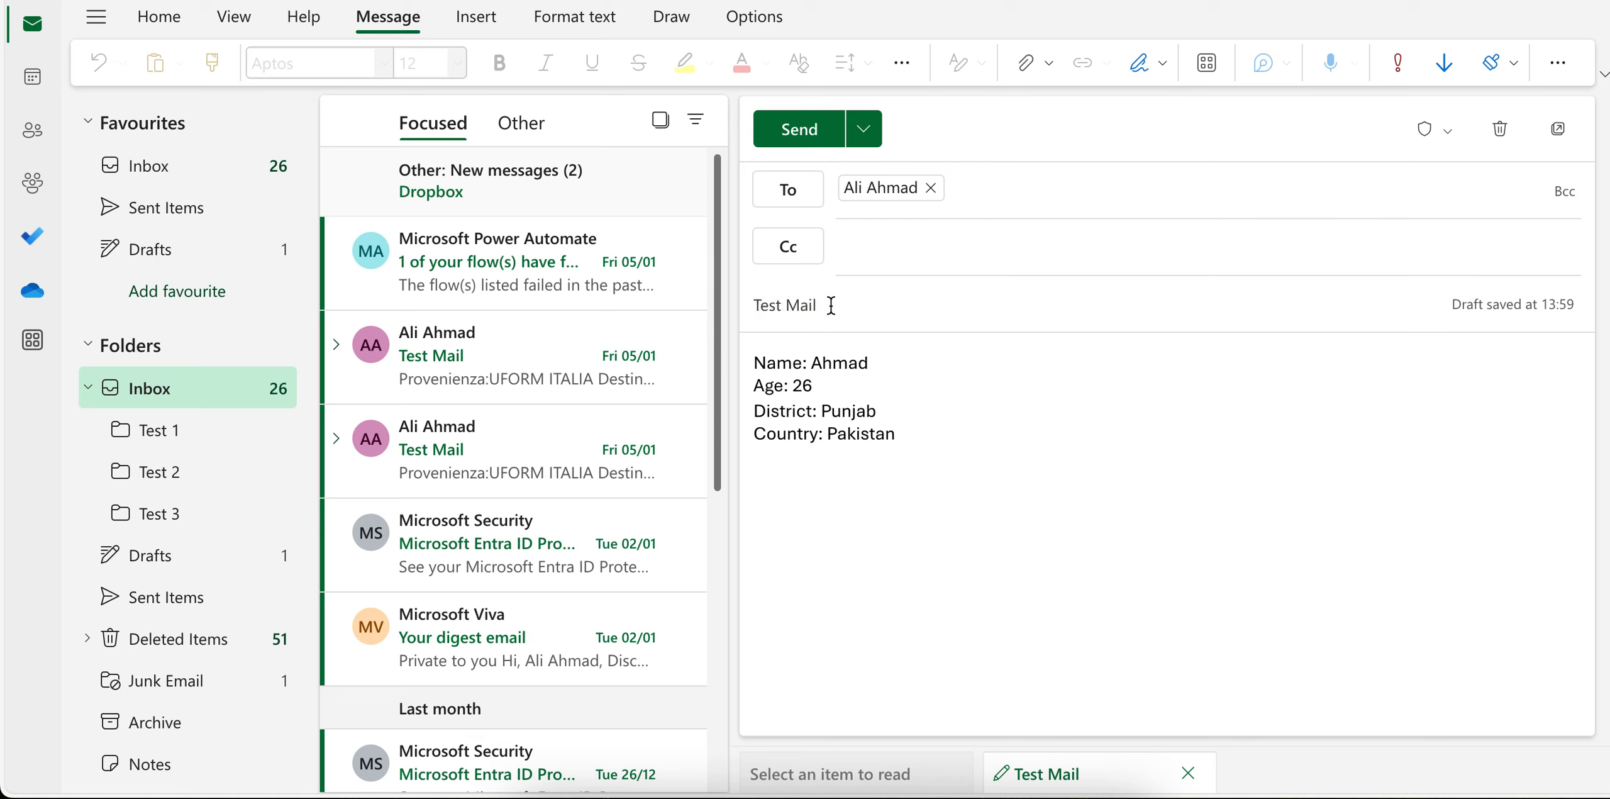
left_click_drag(832, 305, 755, 303)
left_click(836, 305)
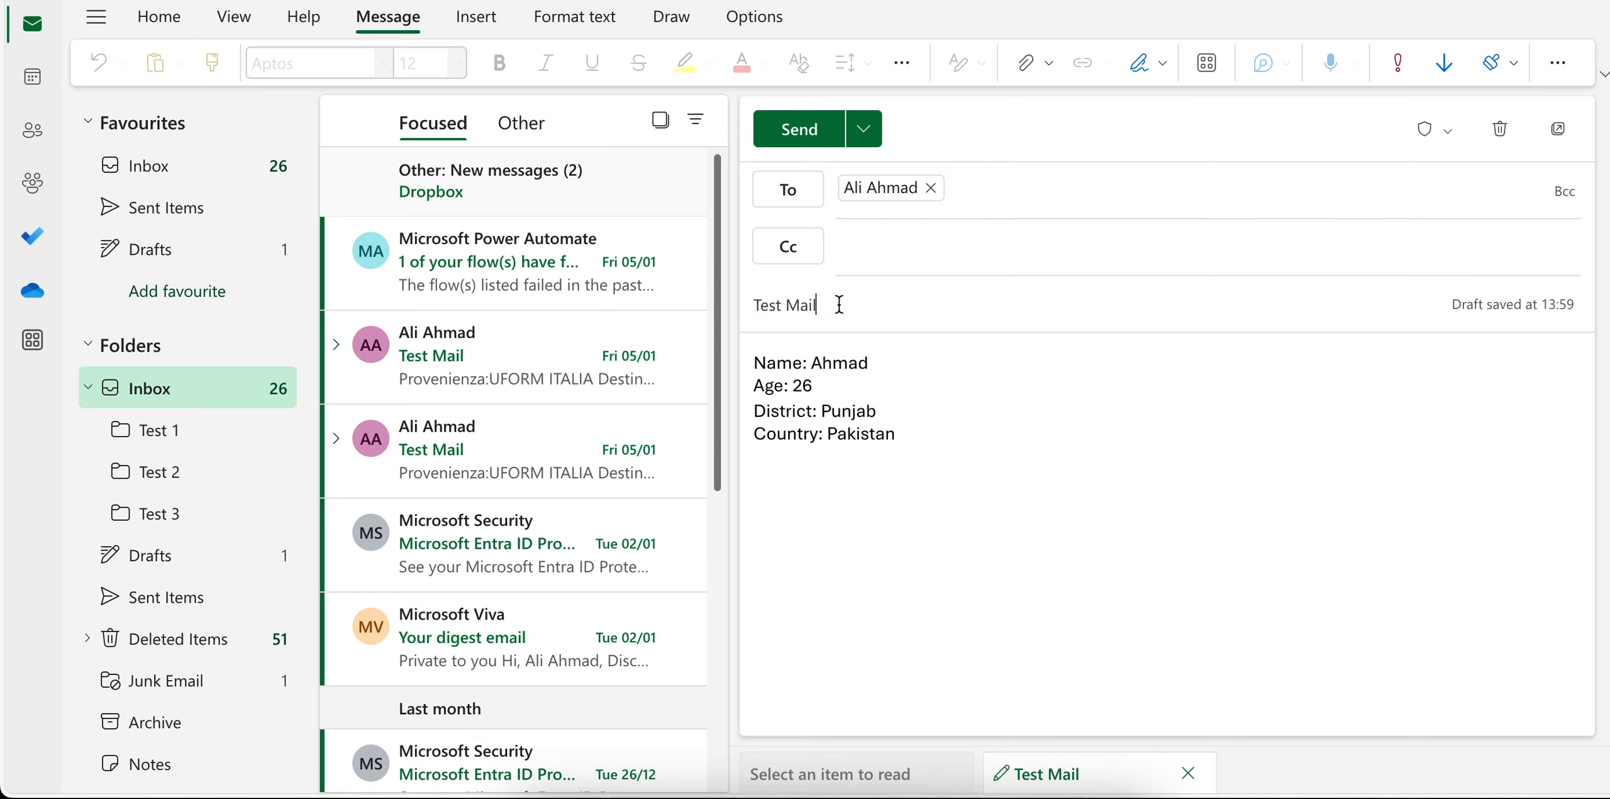
left_click(853, 386)
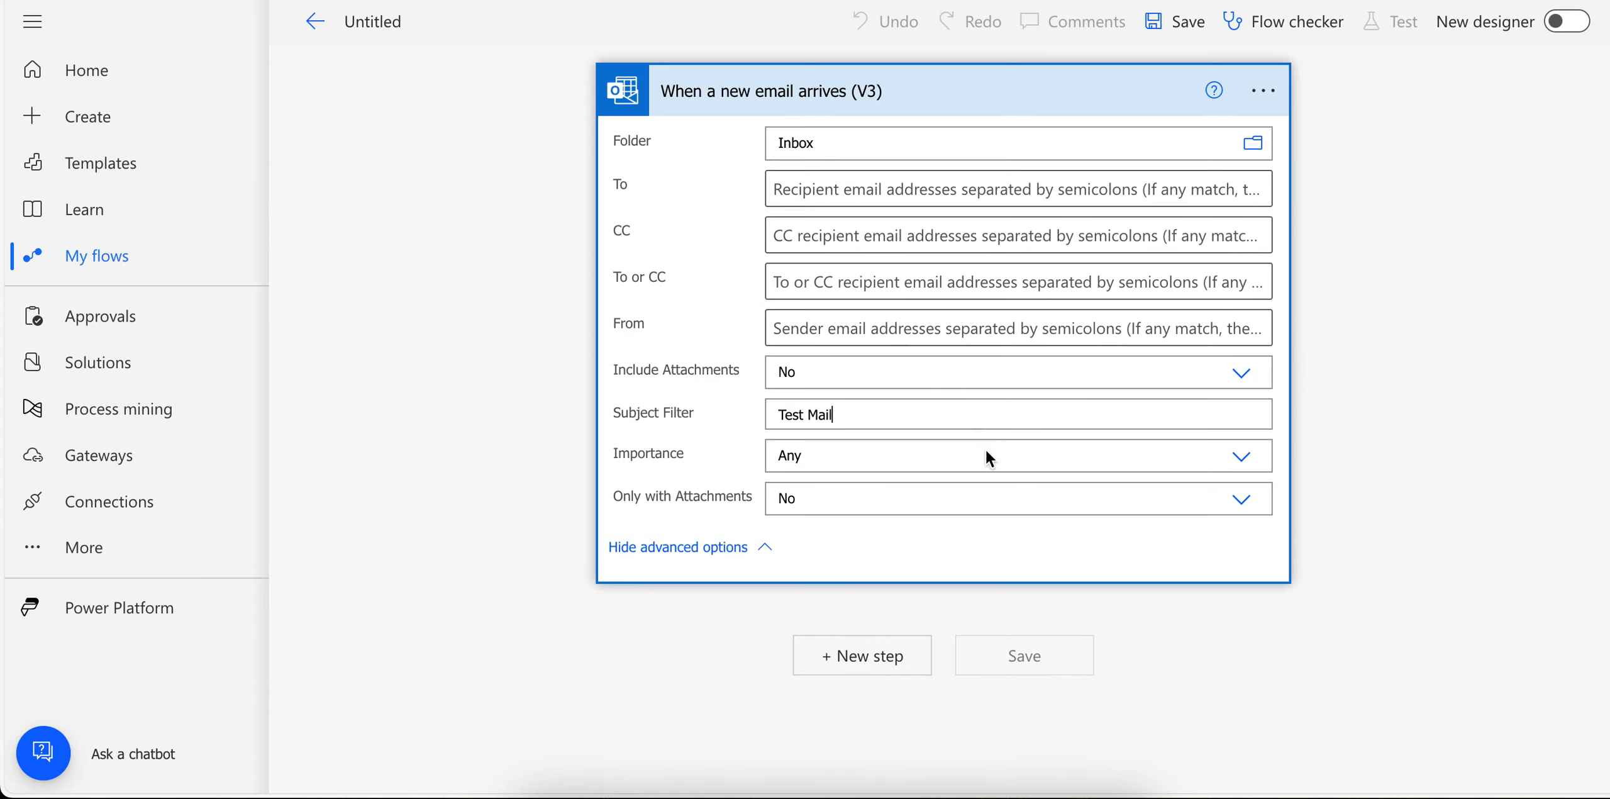
Return to the Power Automate flow and collapse the email trigger's advanced options
left_click(986, 450)
left_click(678, 508)
left_click(744, 549)
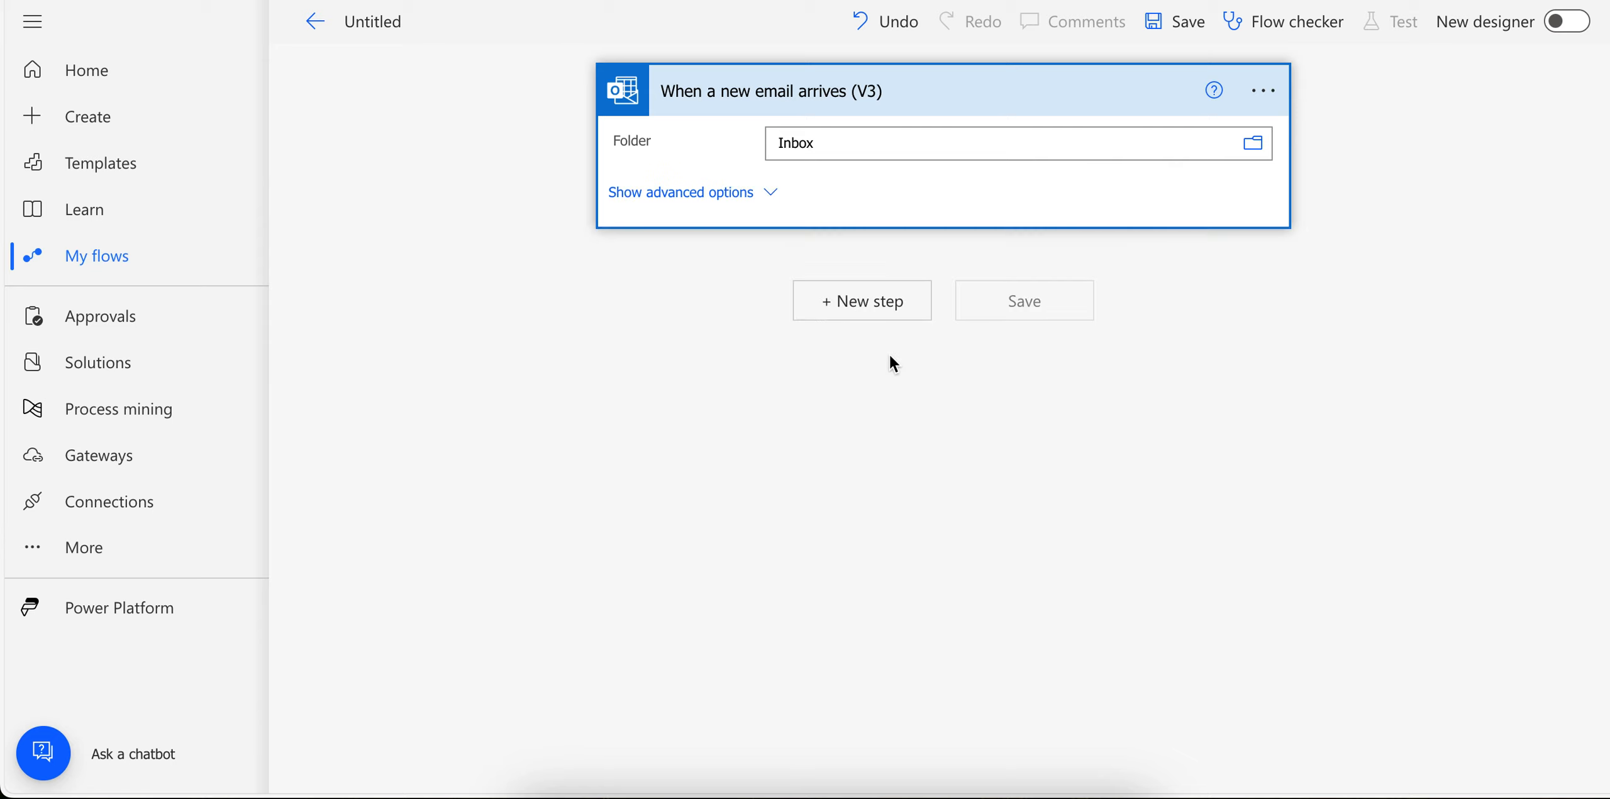
Add an Html to text (preview) action after the trigger, using the email's Body as its content
left_click(878, 308)
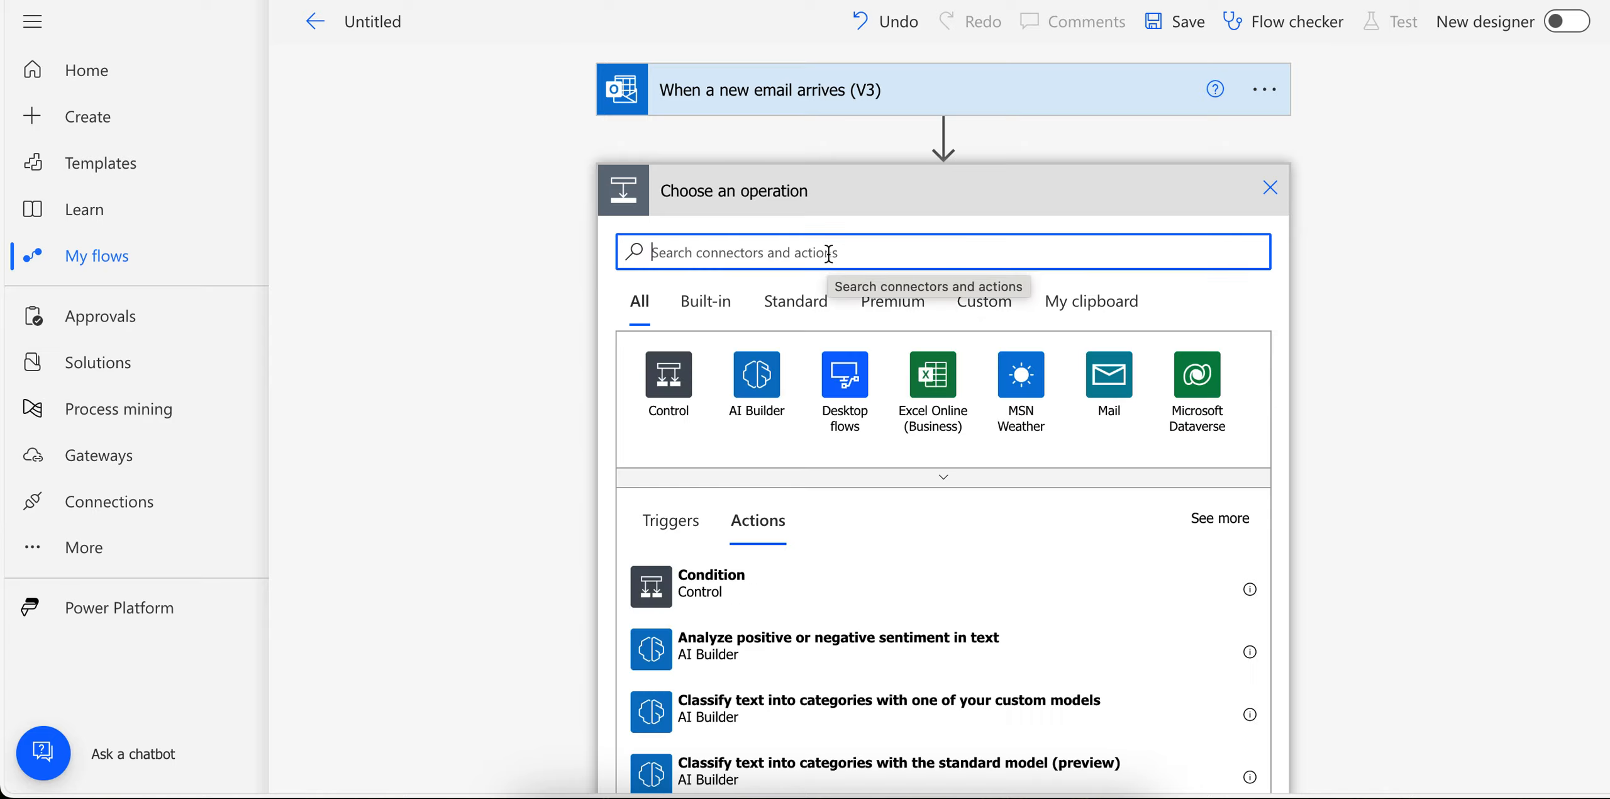
type("html")
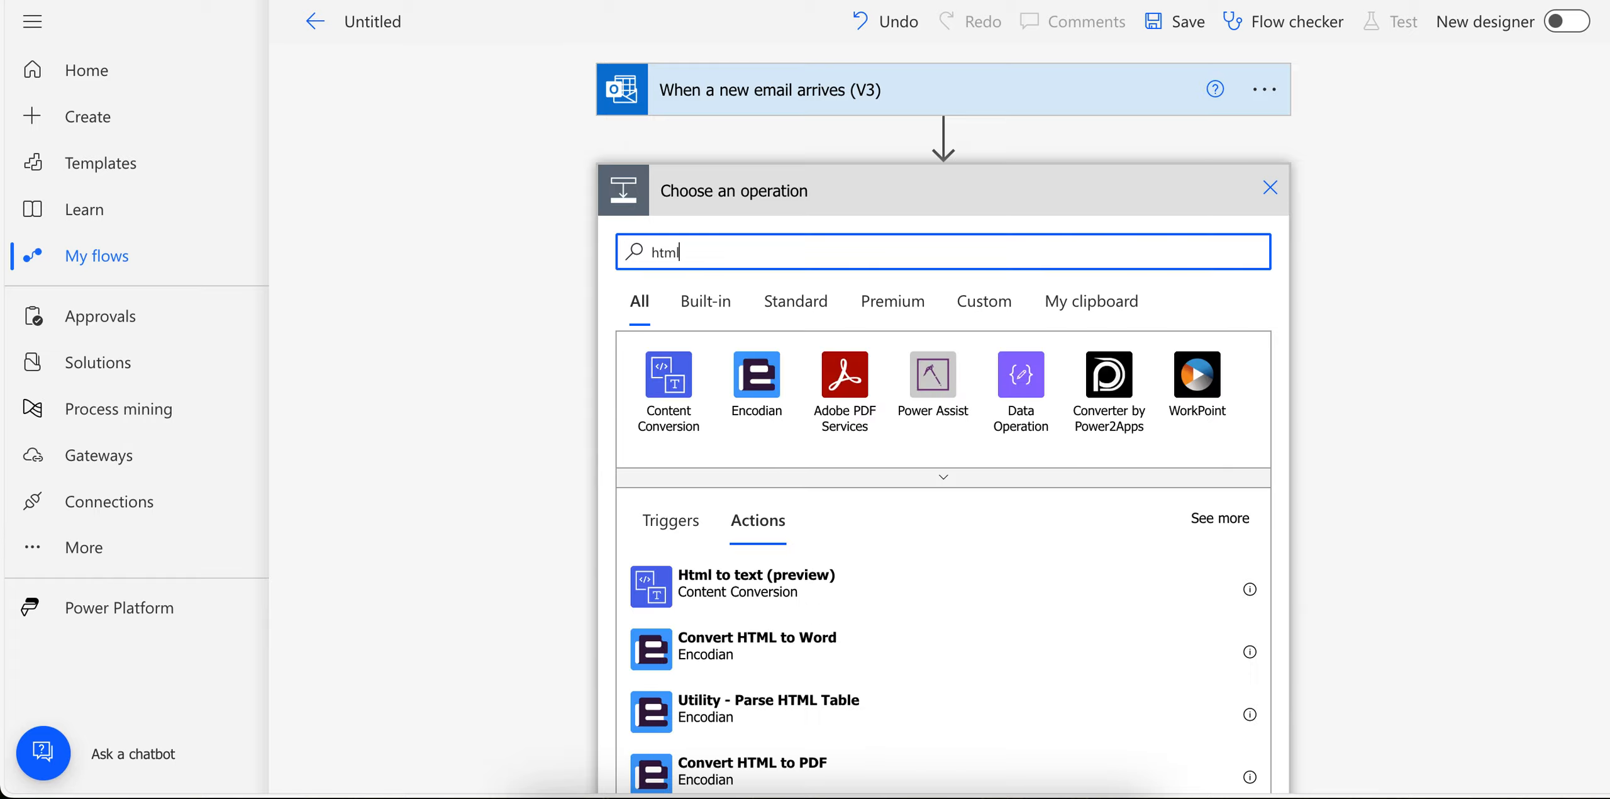
left_click(768, 585)
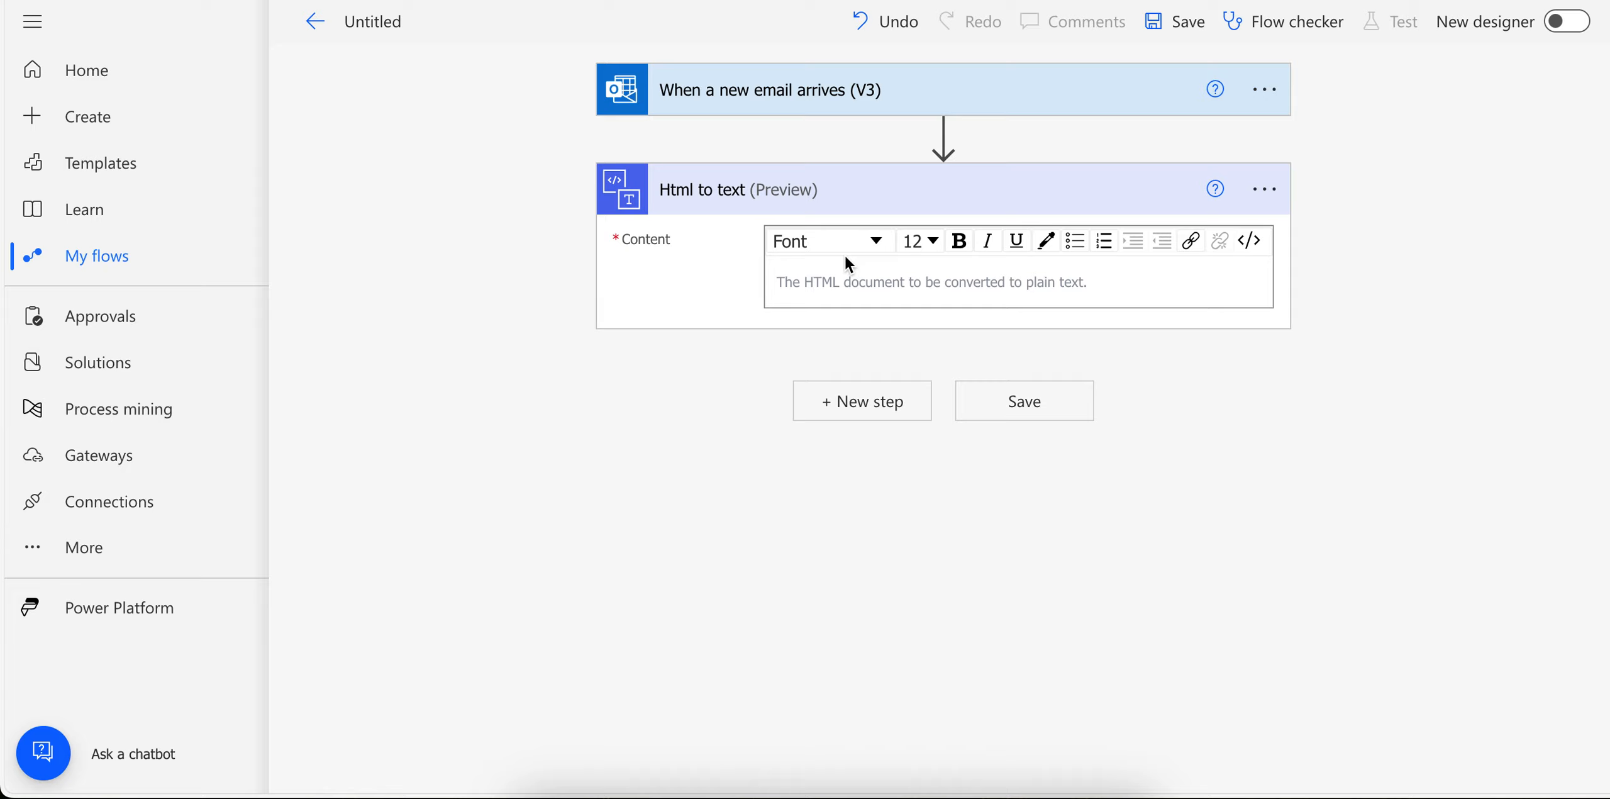
left_click(854, 280)
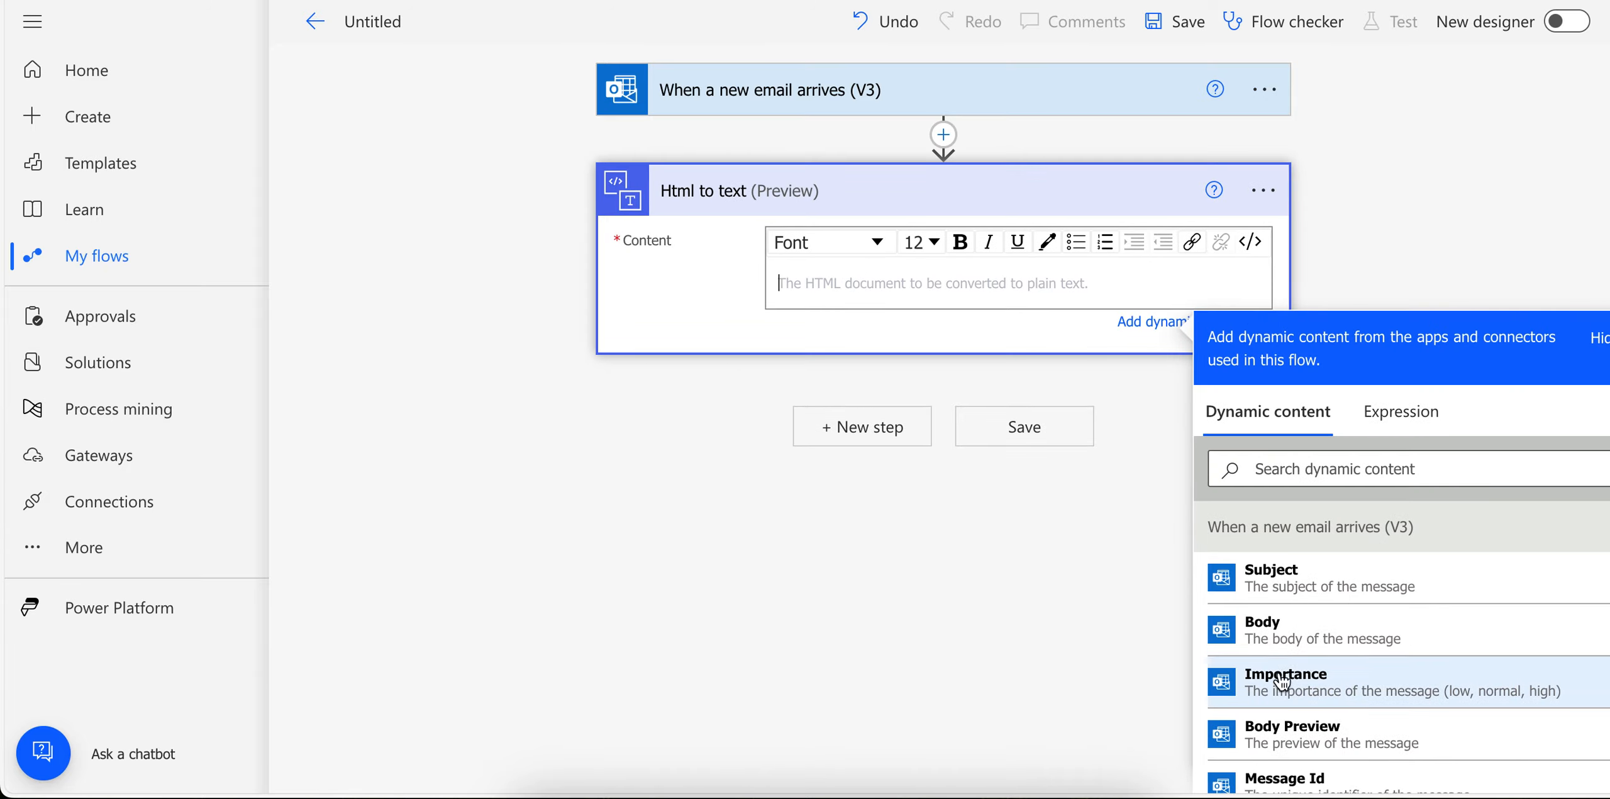
left_click(1279, 629)
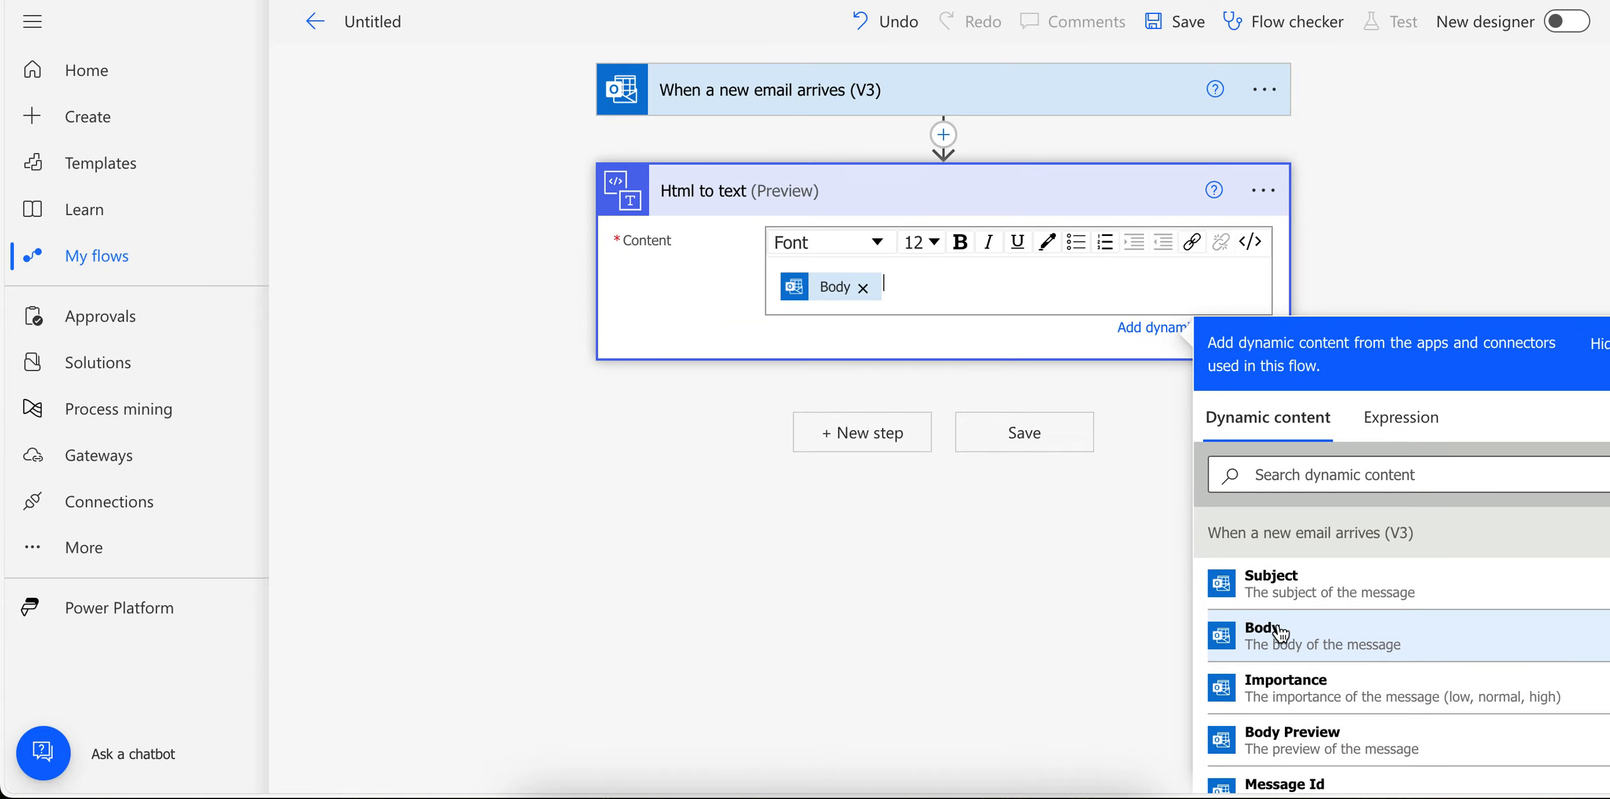
left_click(1354, 184)
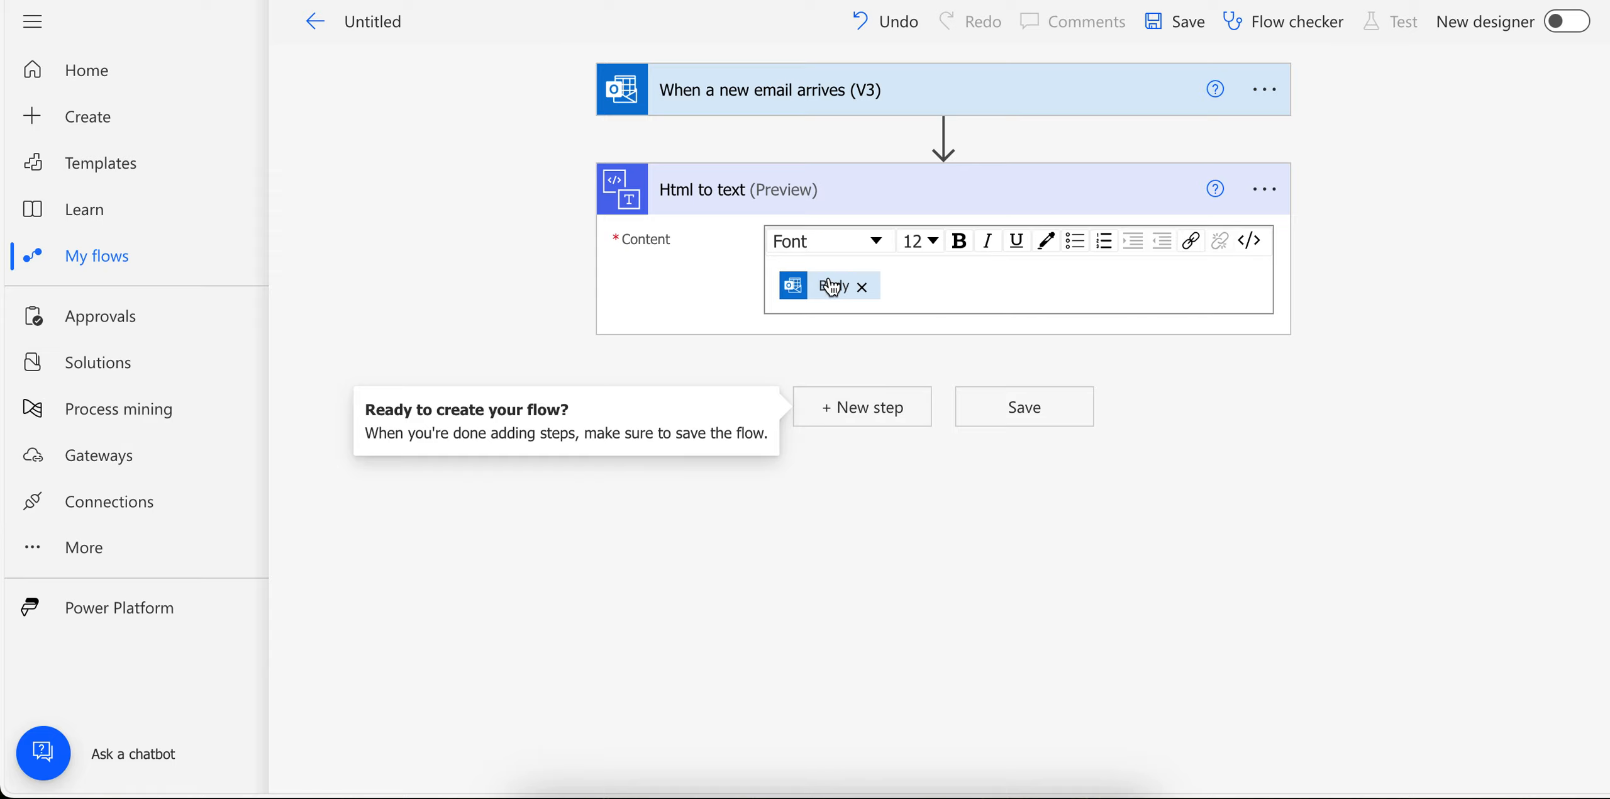
Add an Initialize variable action after the Html to text action
left_click(835, 415)
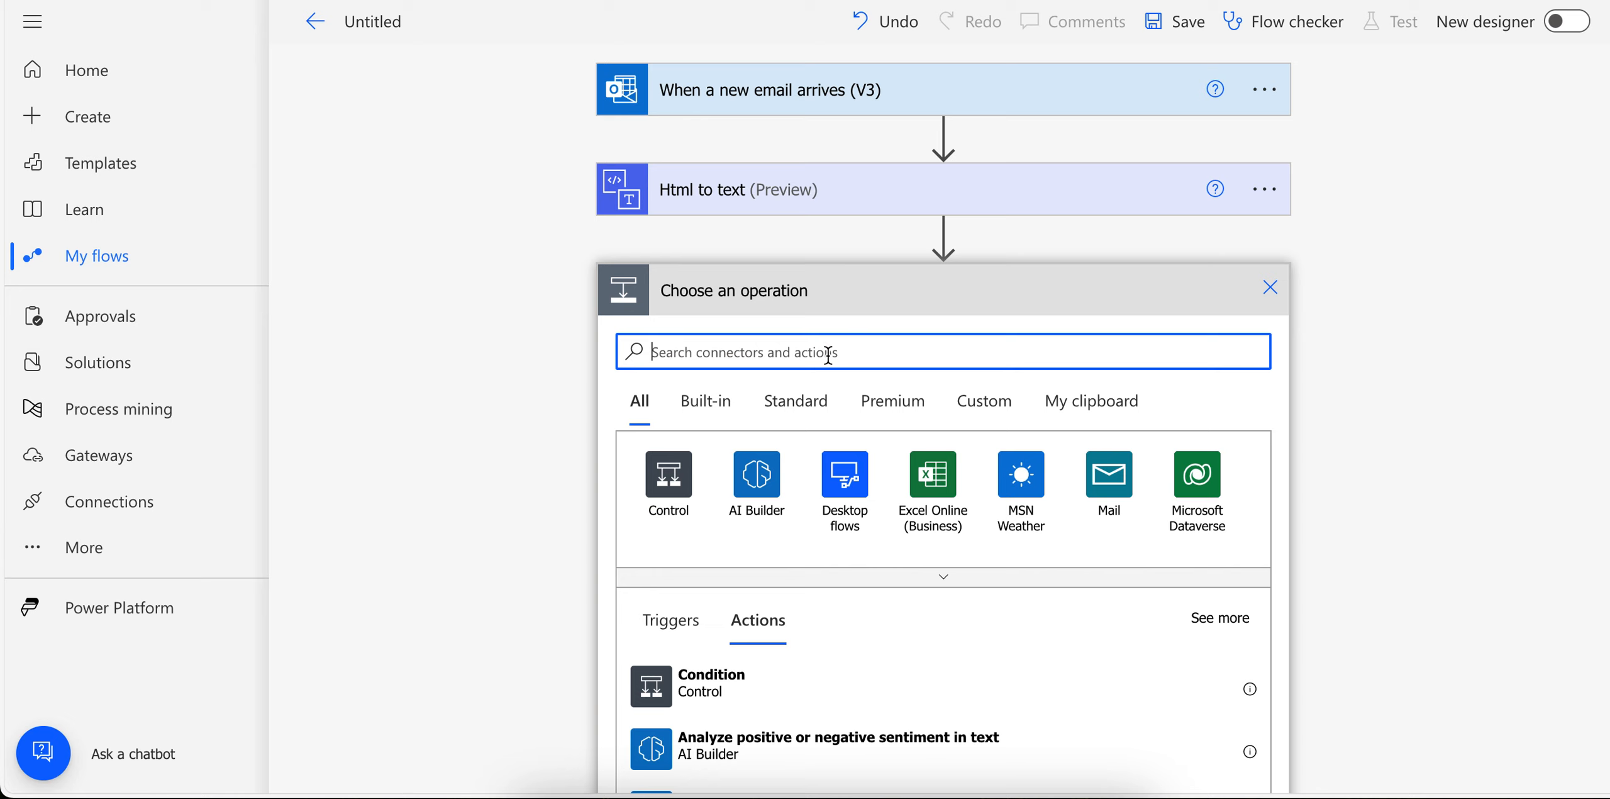
type("varaible")
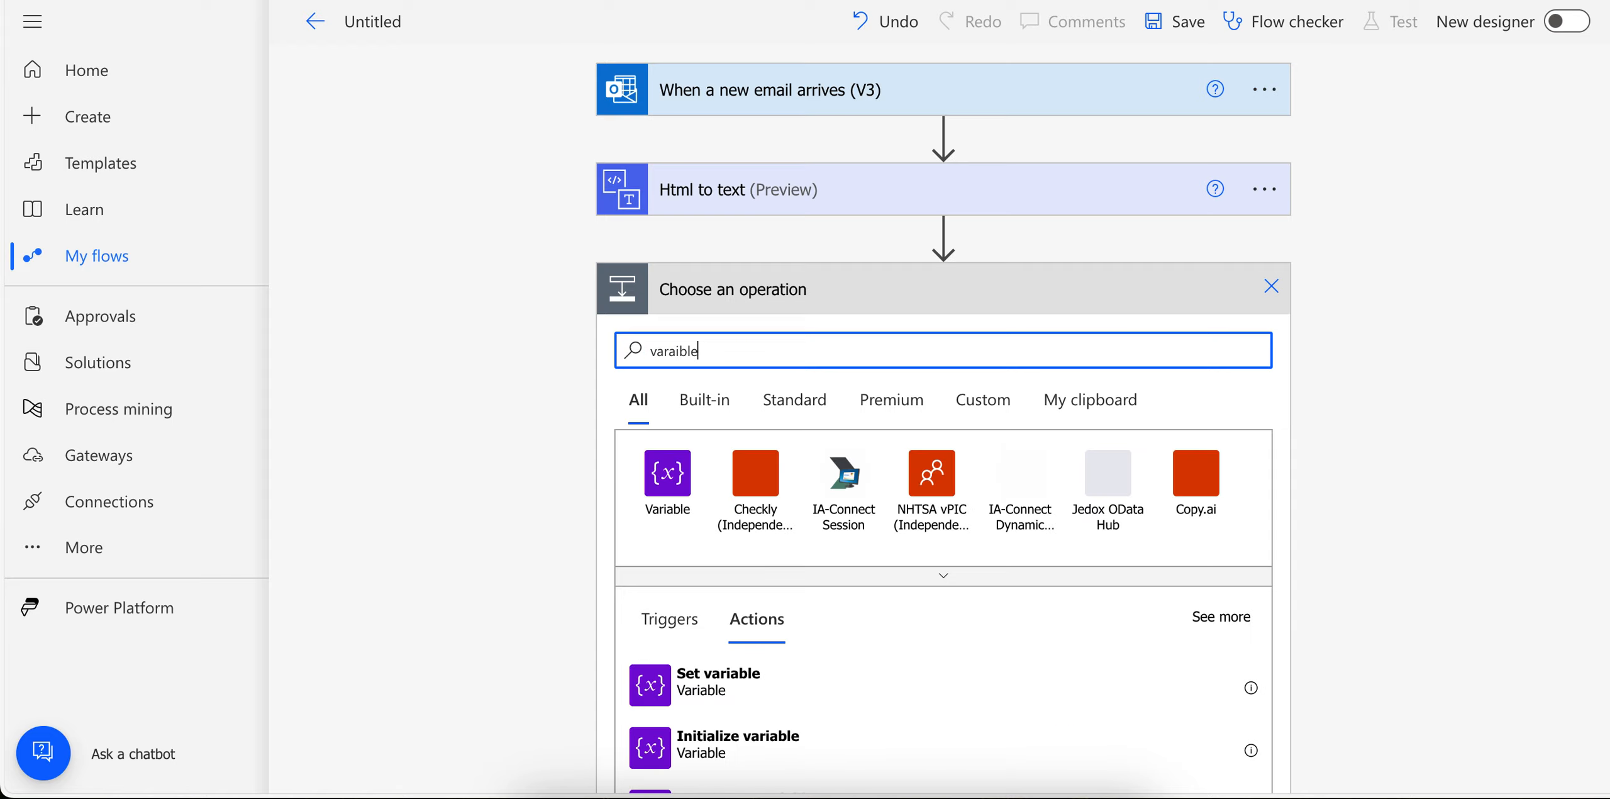
scroll(792, 648, "down", 3)
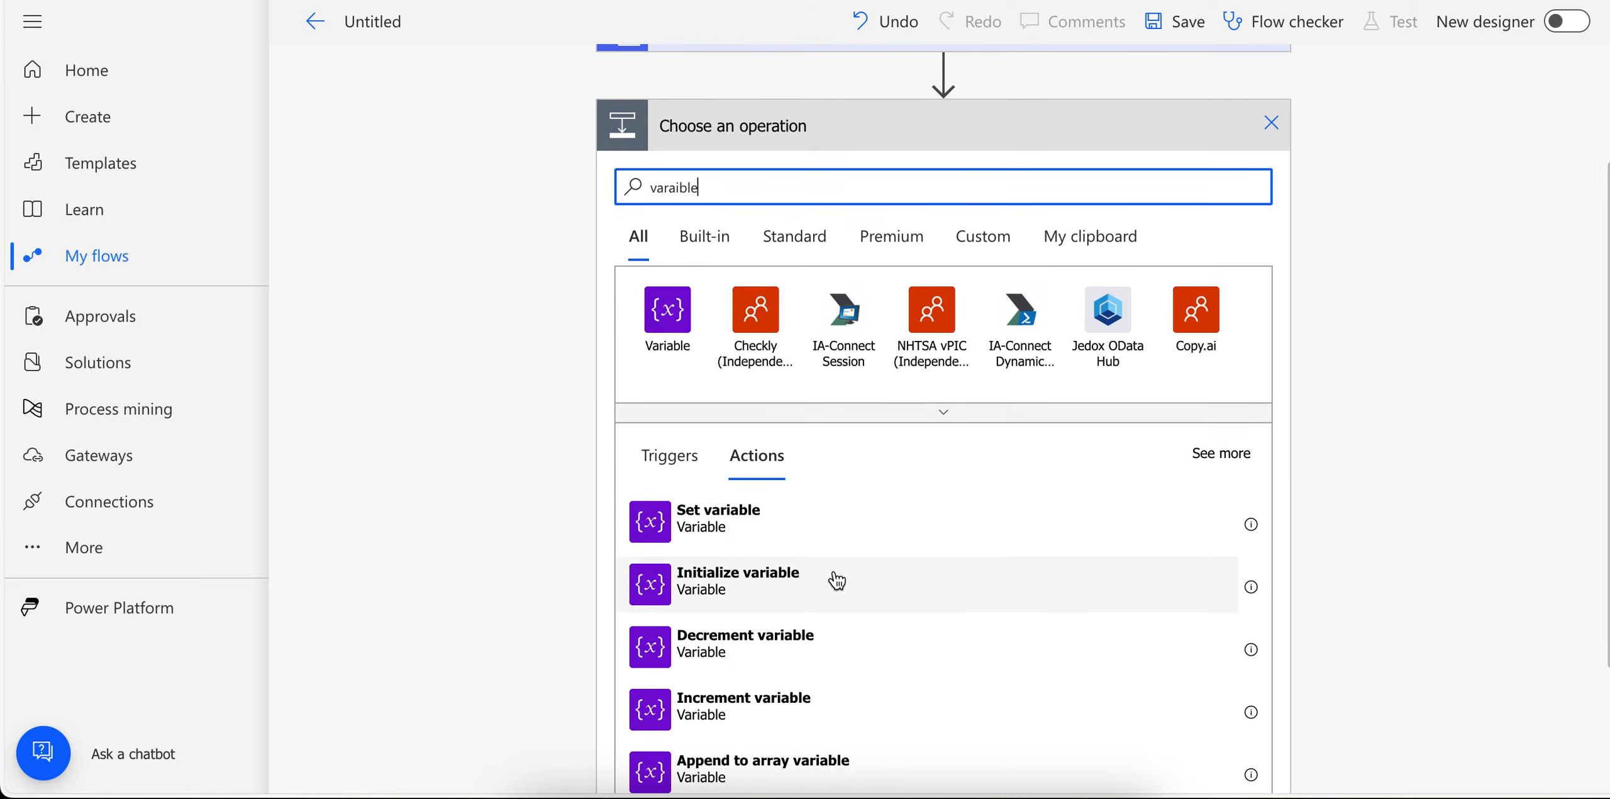
left_click(836, 580)
Name the variable "Name" and set its type to String
left_click(1061, 339)
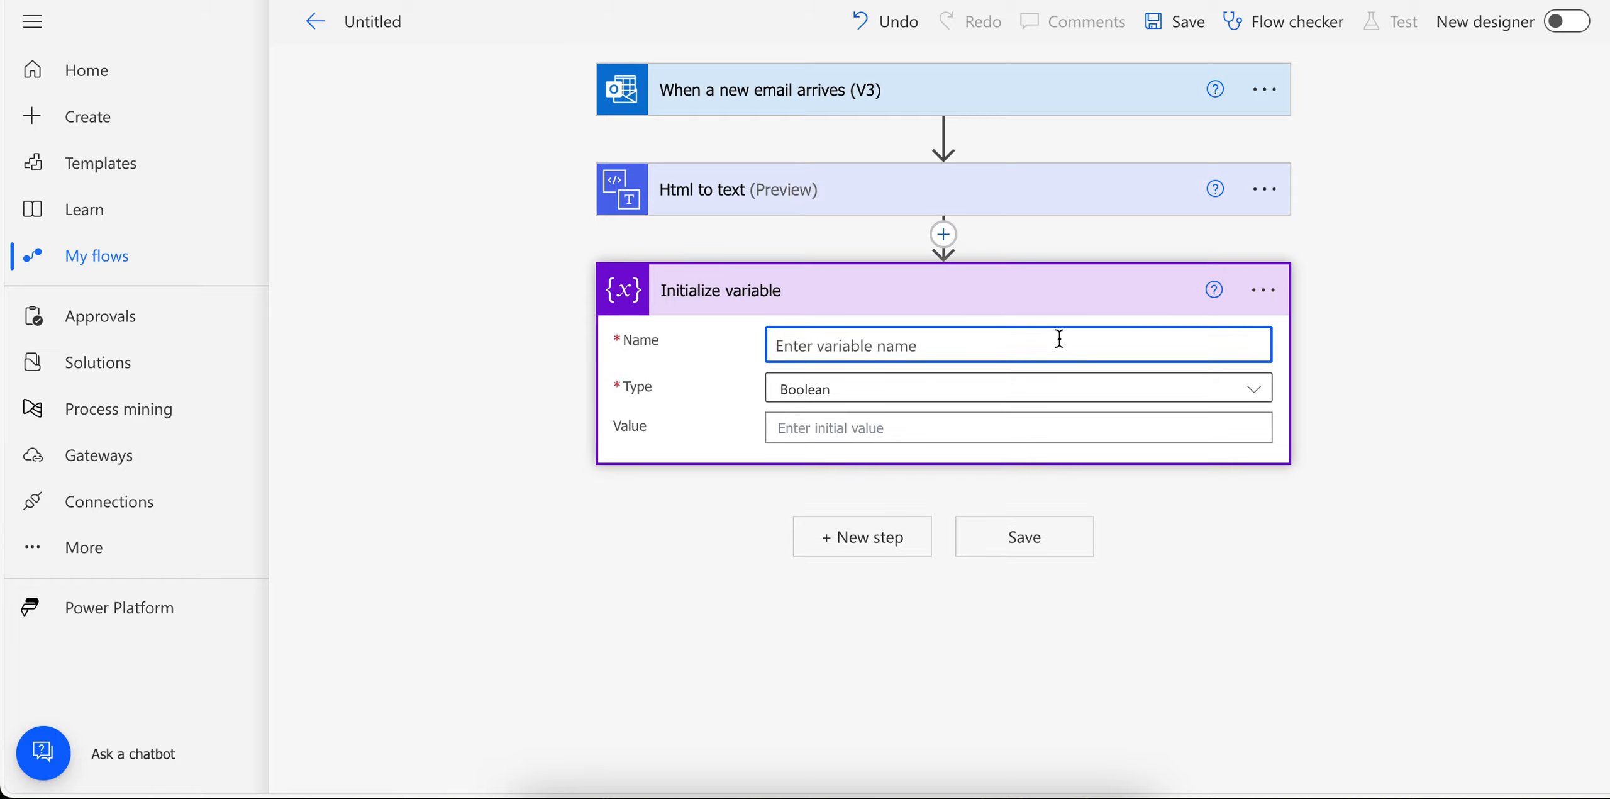
type("name")
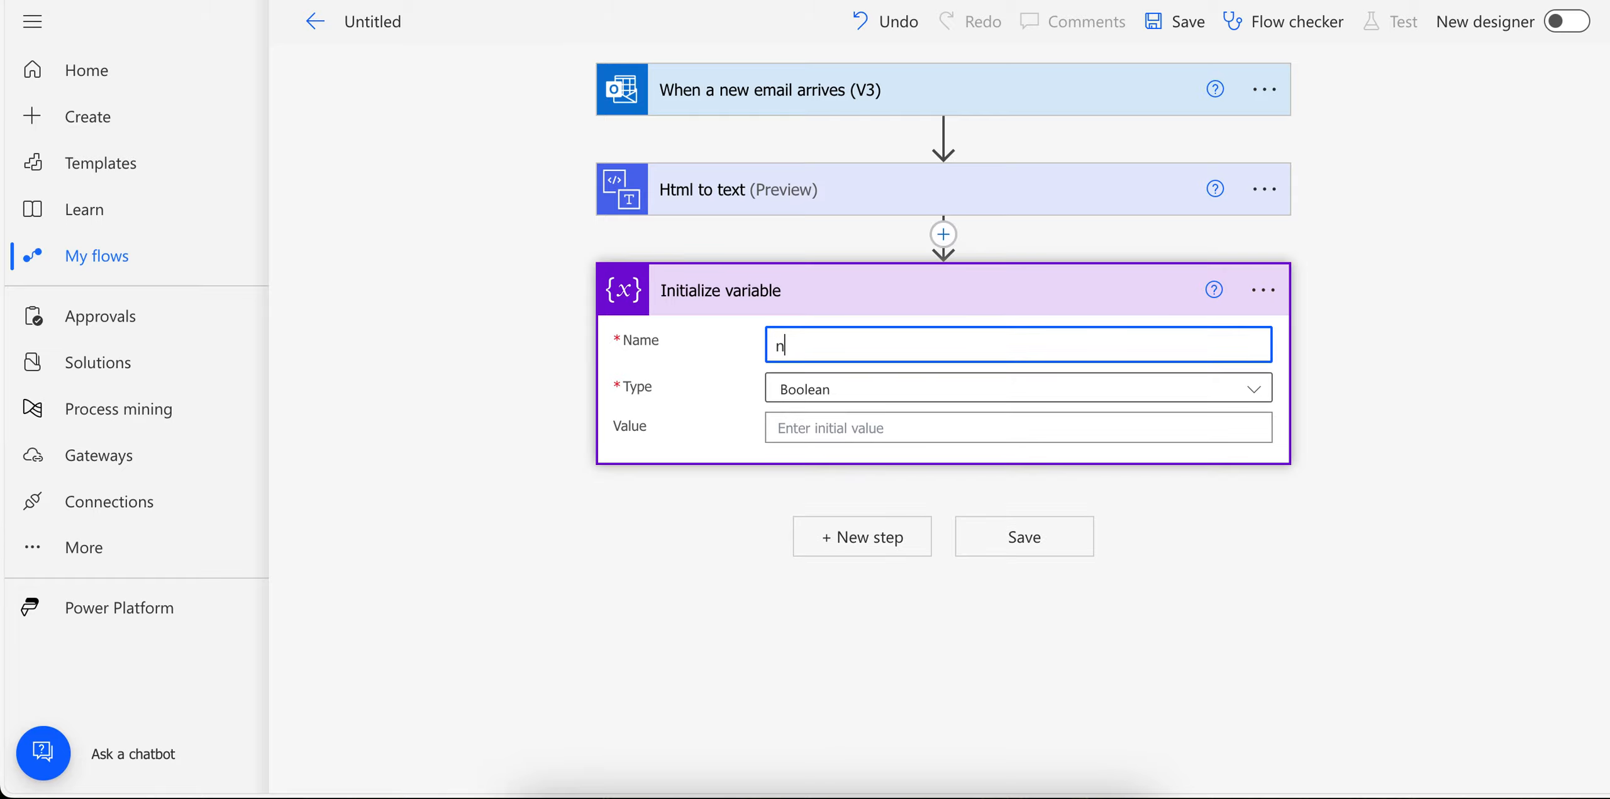
key("BackSpace")
key("BackSpace")
key("BackSpace")
key("BackSpace")
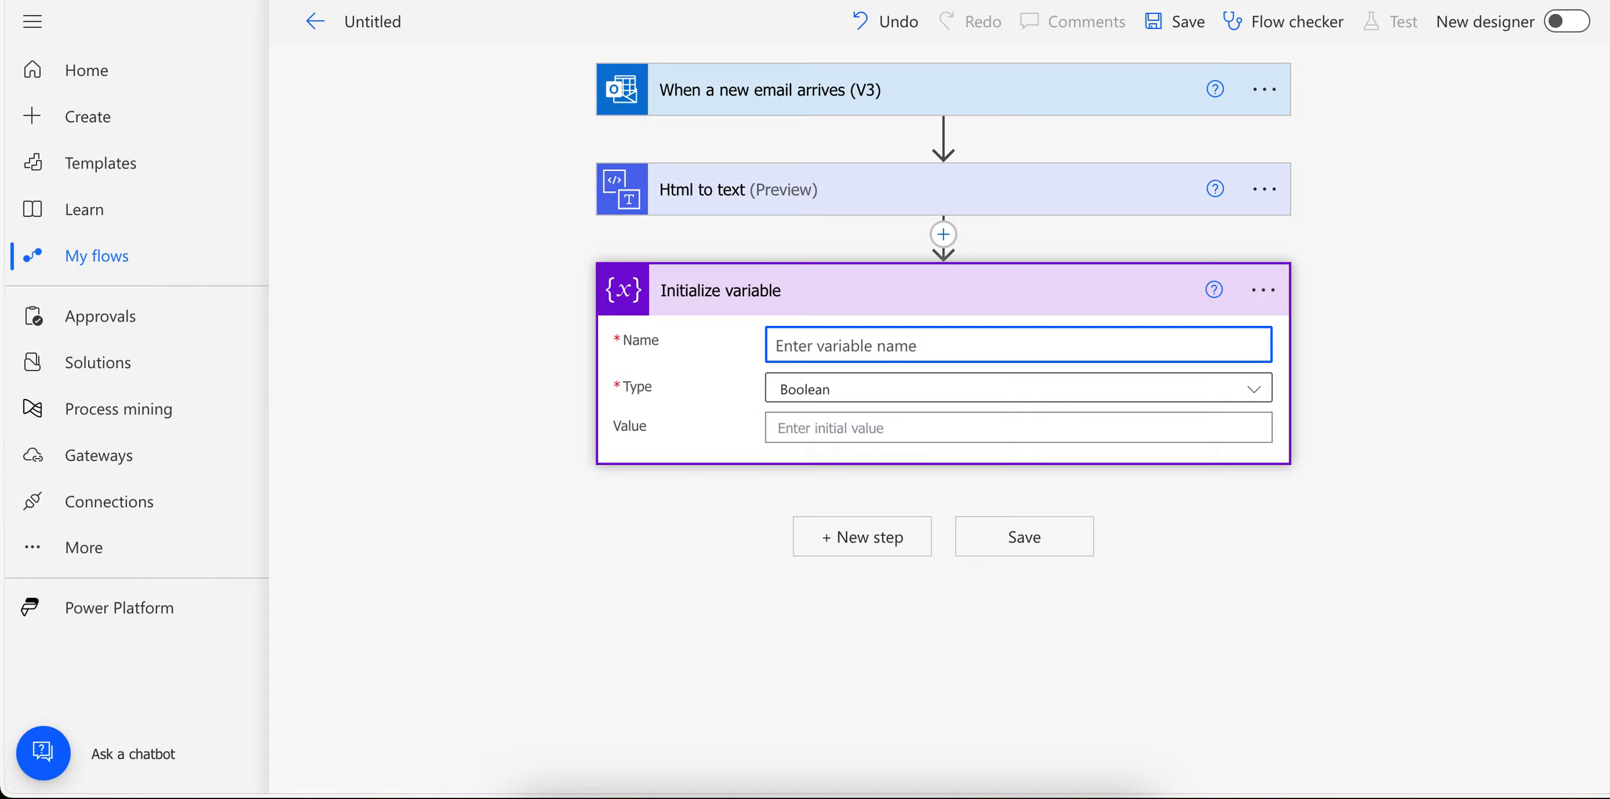
type("Name")
left_click(1035, 386)
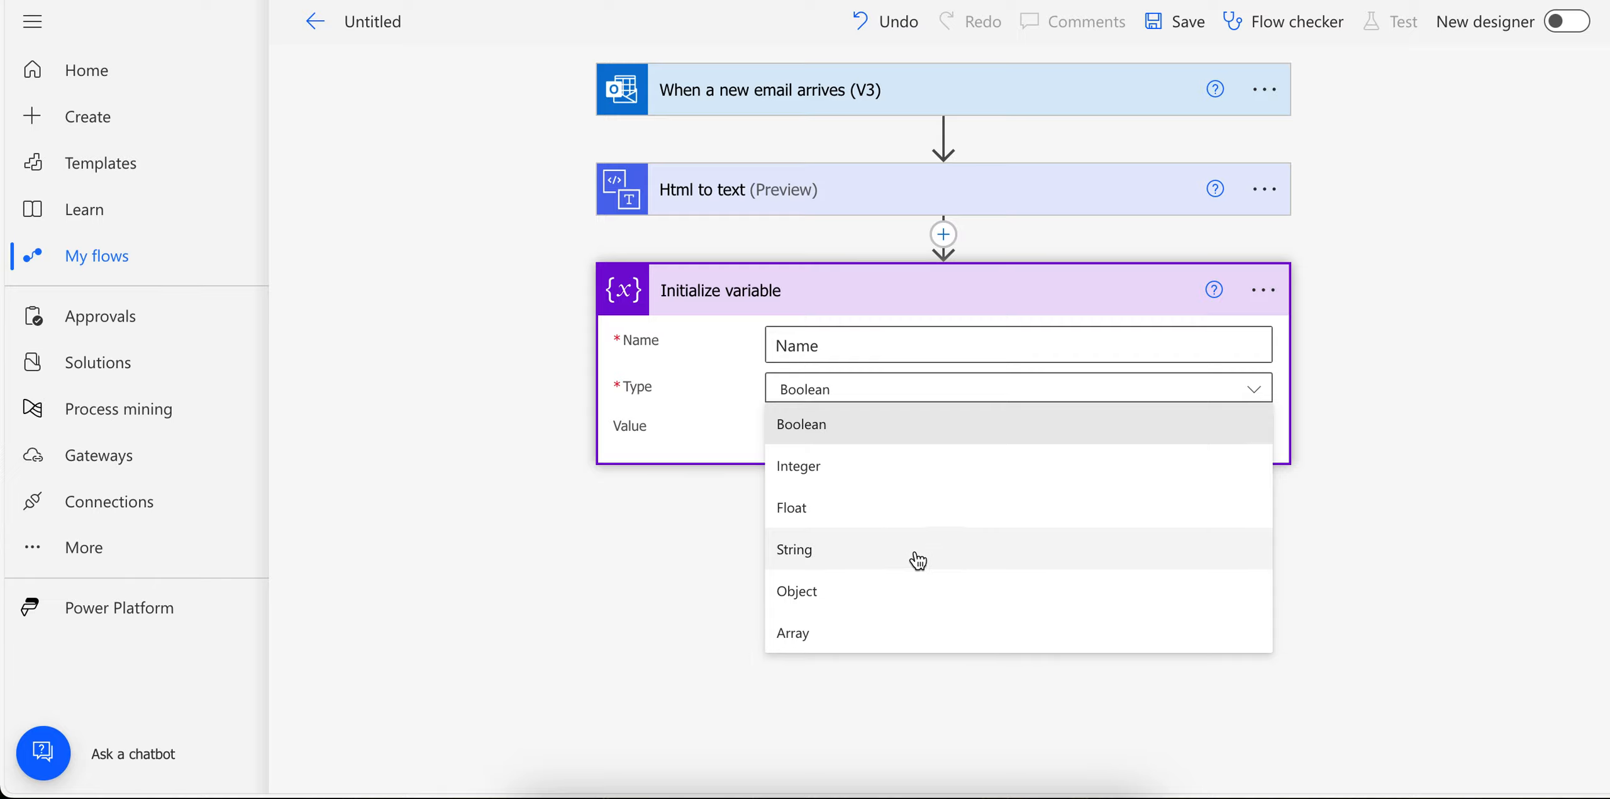
left_click(852, 556)
For the variable's value, write an expression splitting the Html to text plain text content at 'Name:': split(outputs('Html_to_text')?['body'],'Name:')
left_click(937, 425)
left_click(1397, 546)
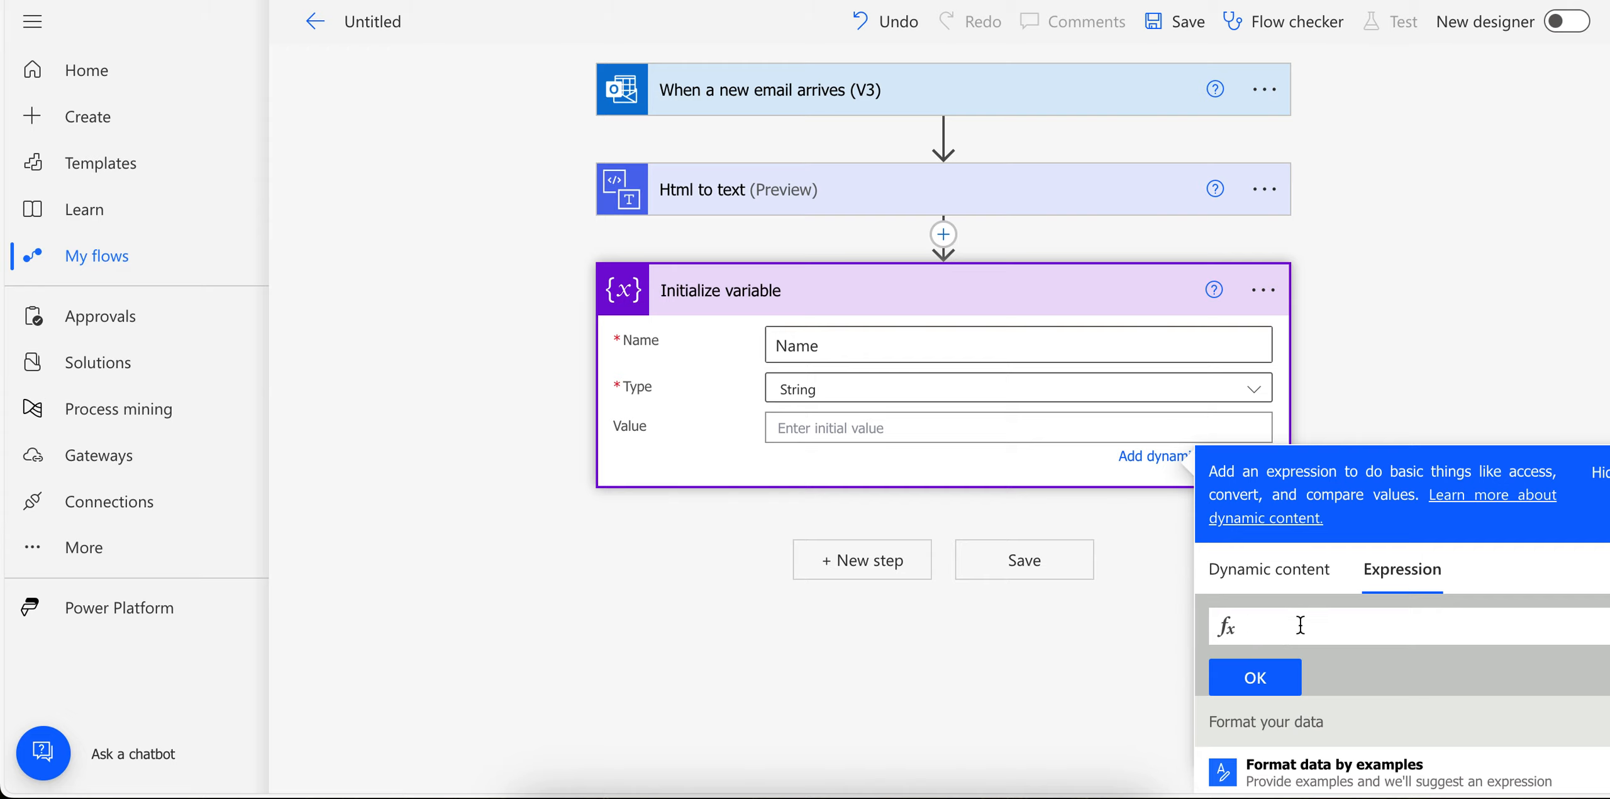
type("spl")
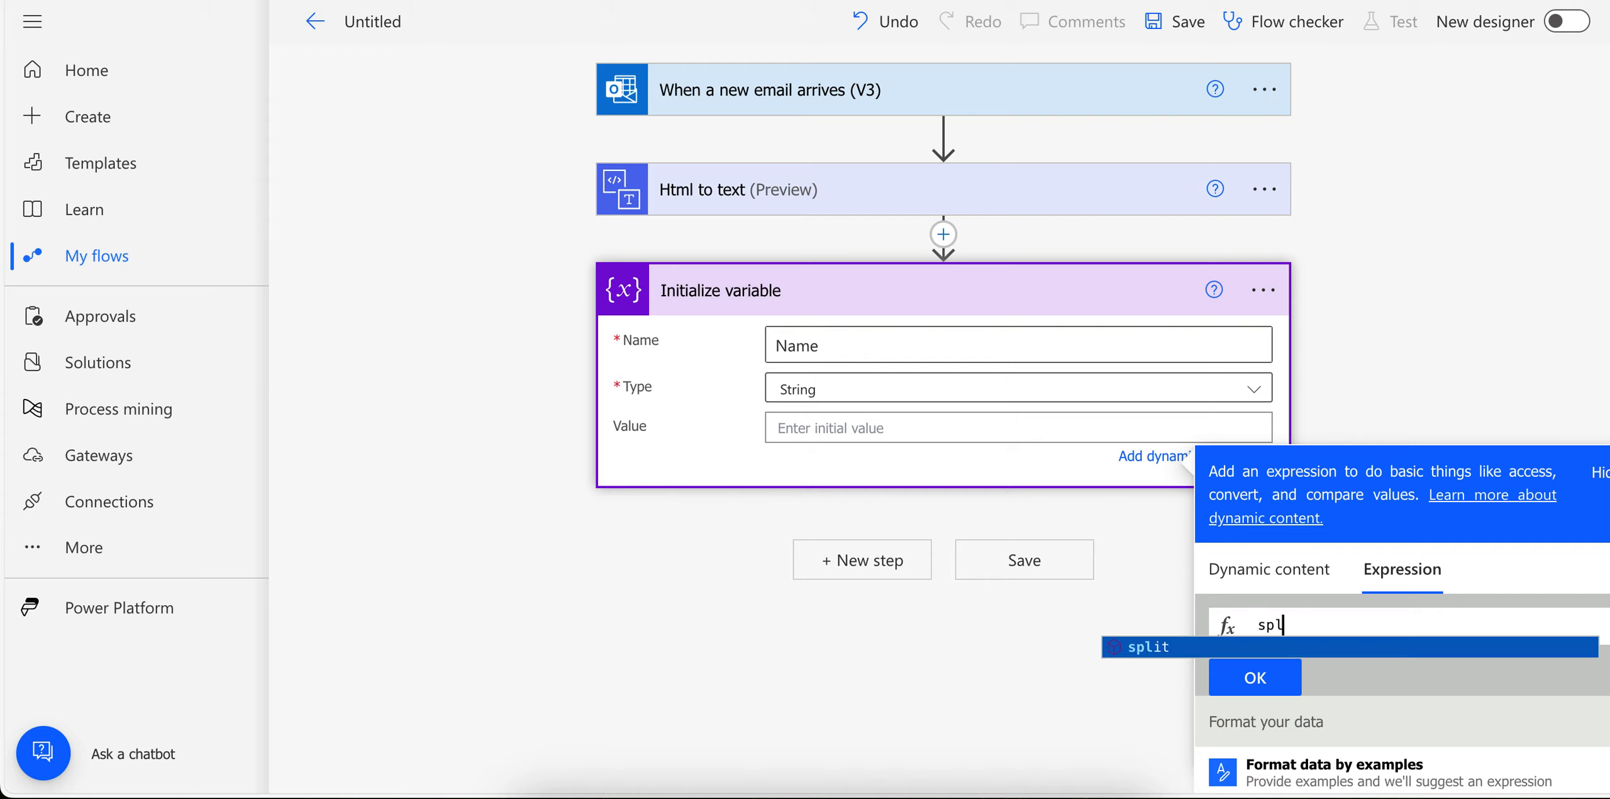
key("Return")
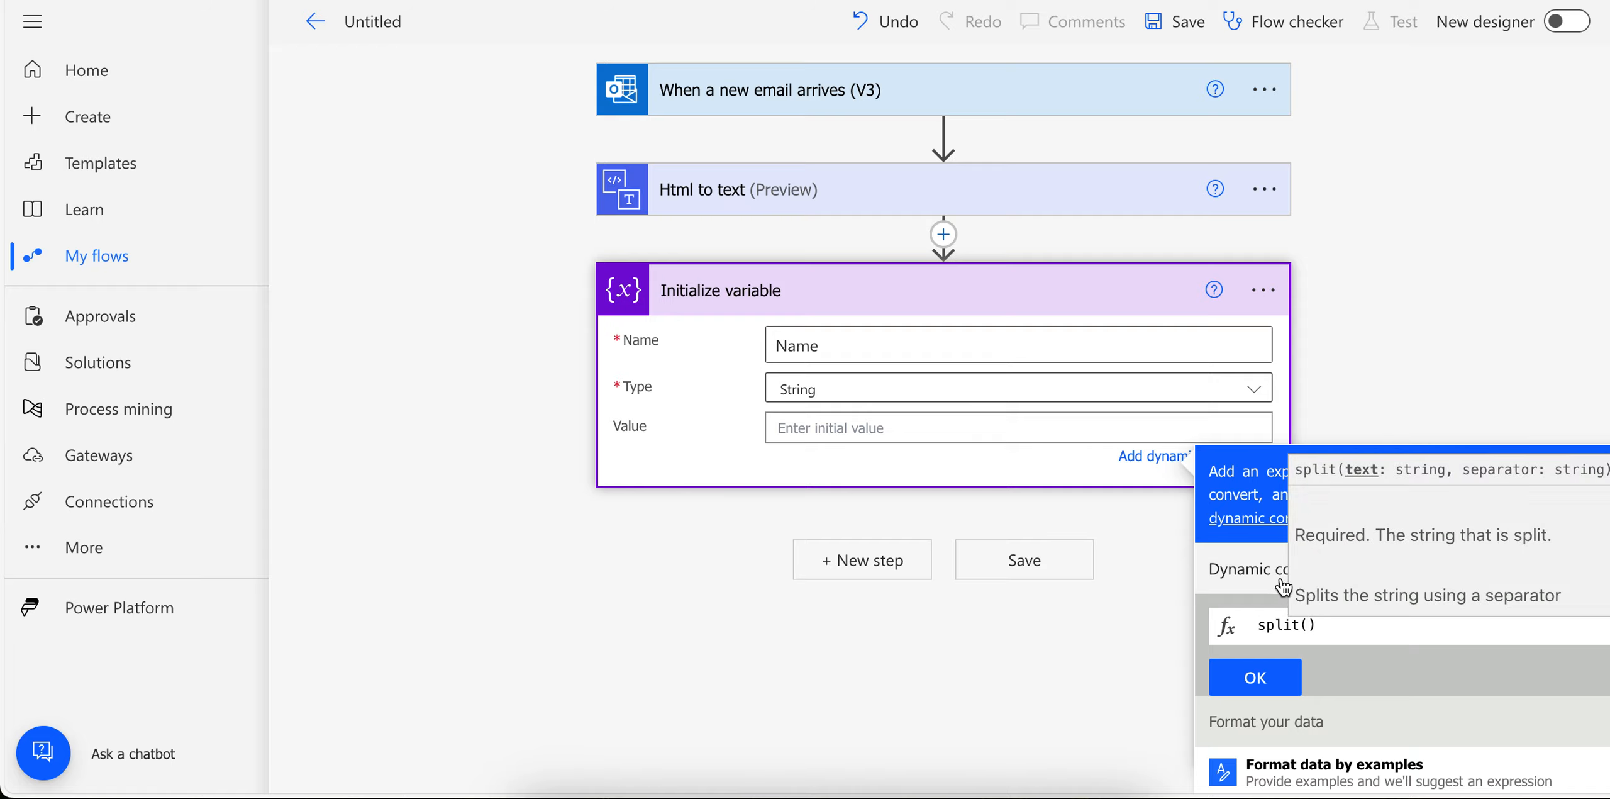
left_click(1275, 573)
scroll(1409, 631, "down", 3)
left_click(1348, 668)
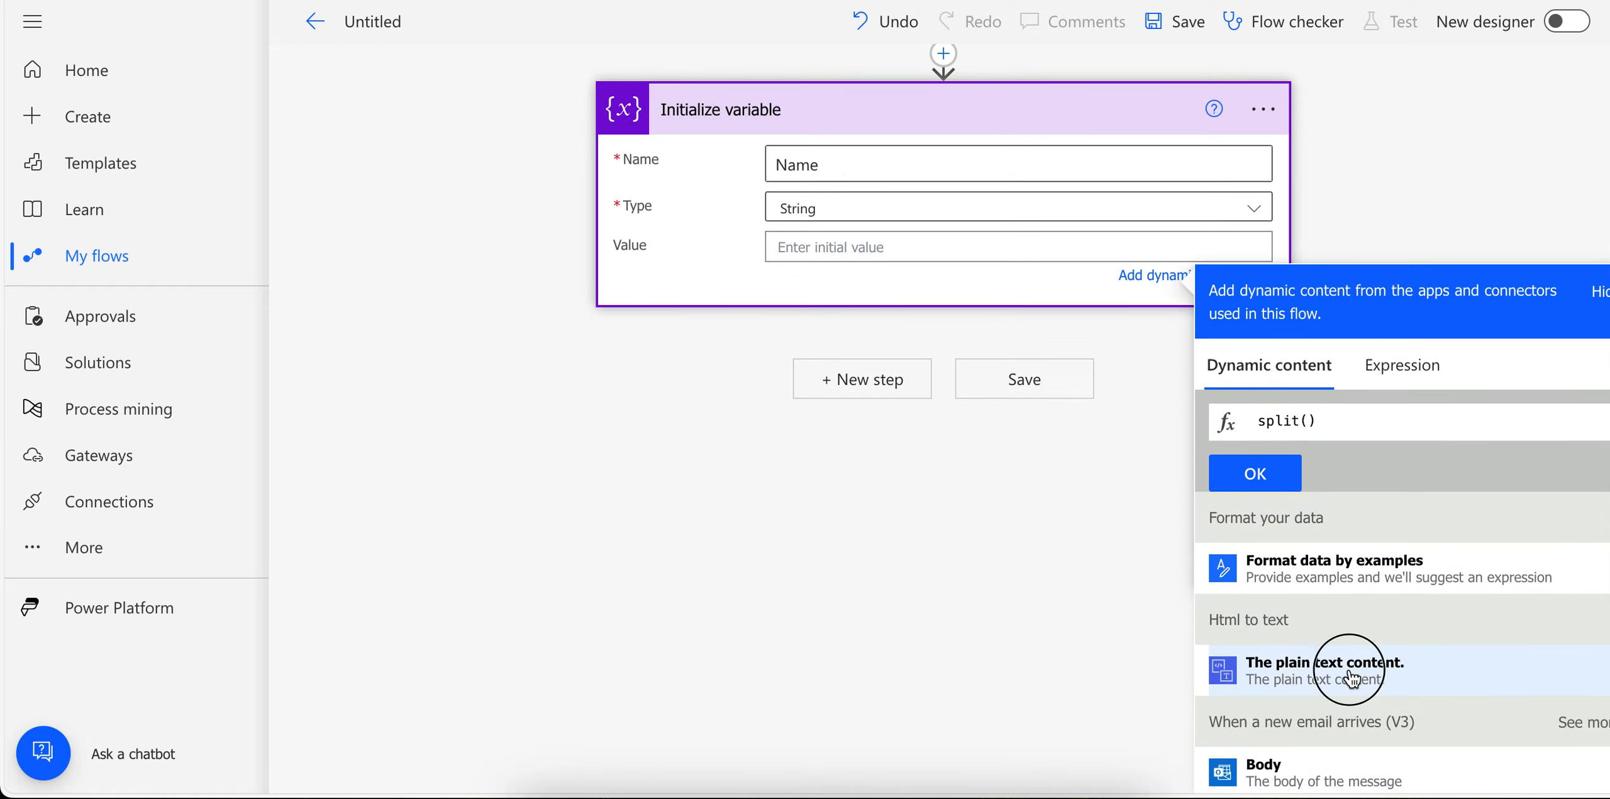
scroll(1444, 443, "up", 2)
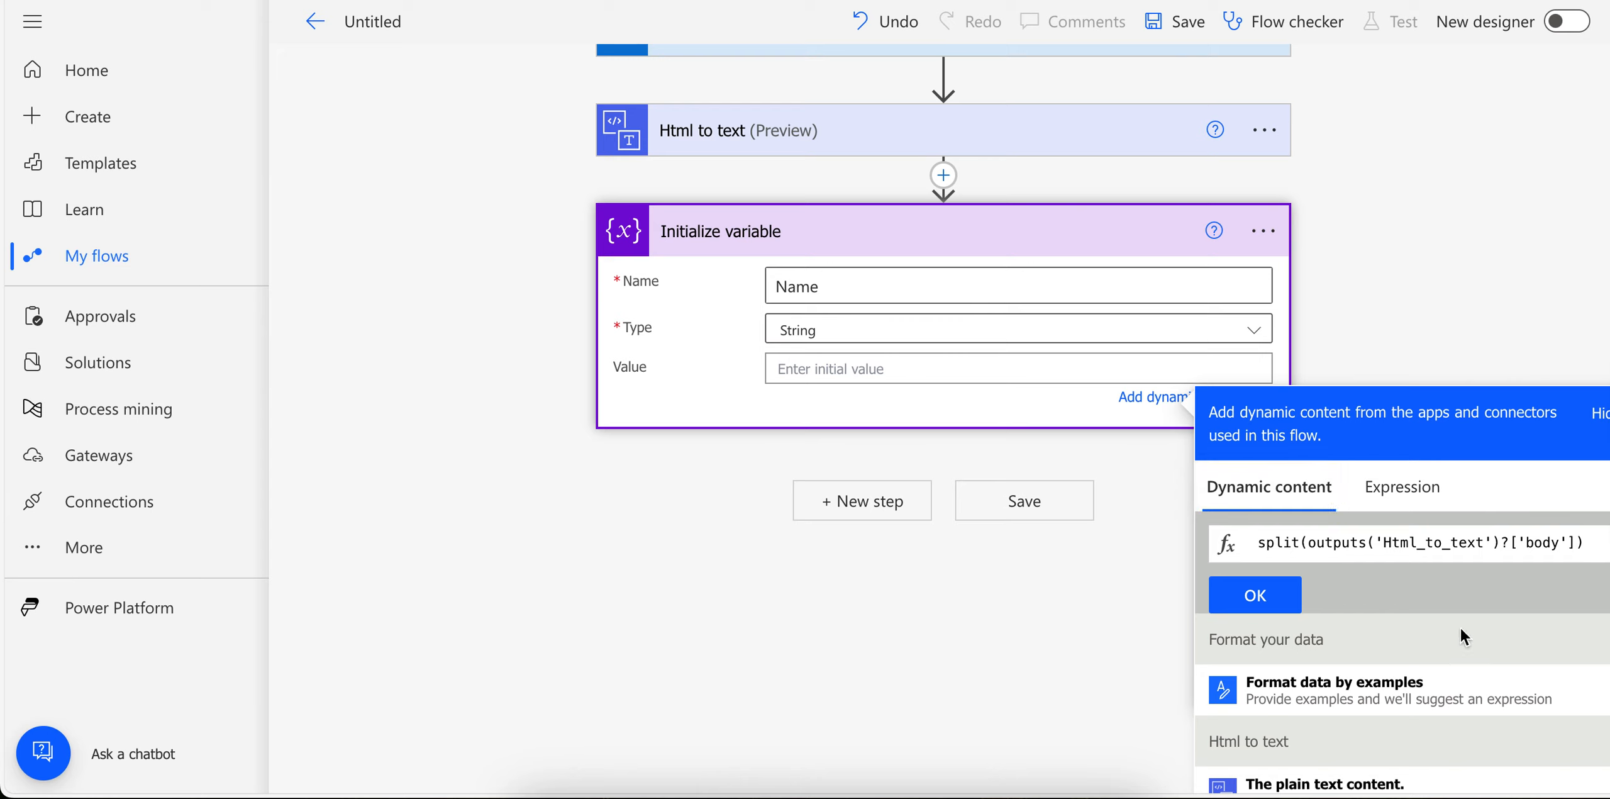
type(",\"")
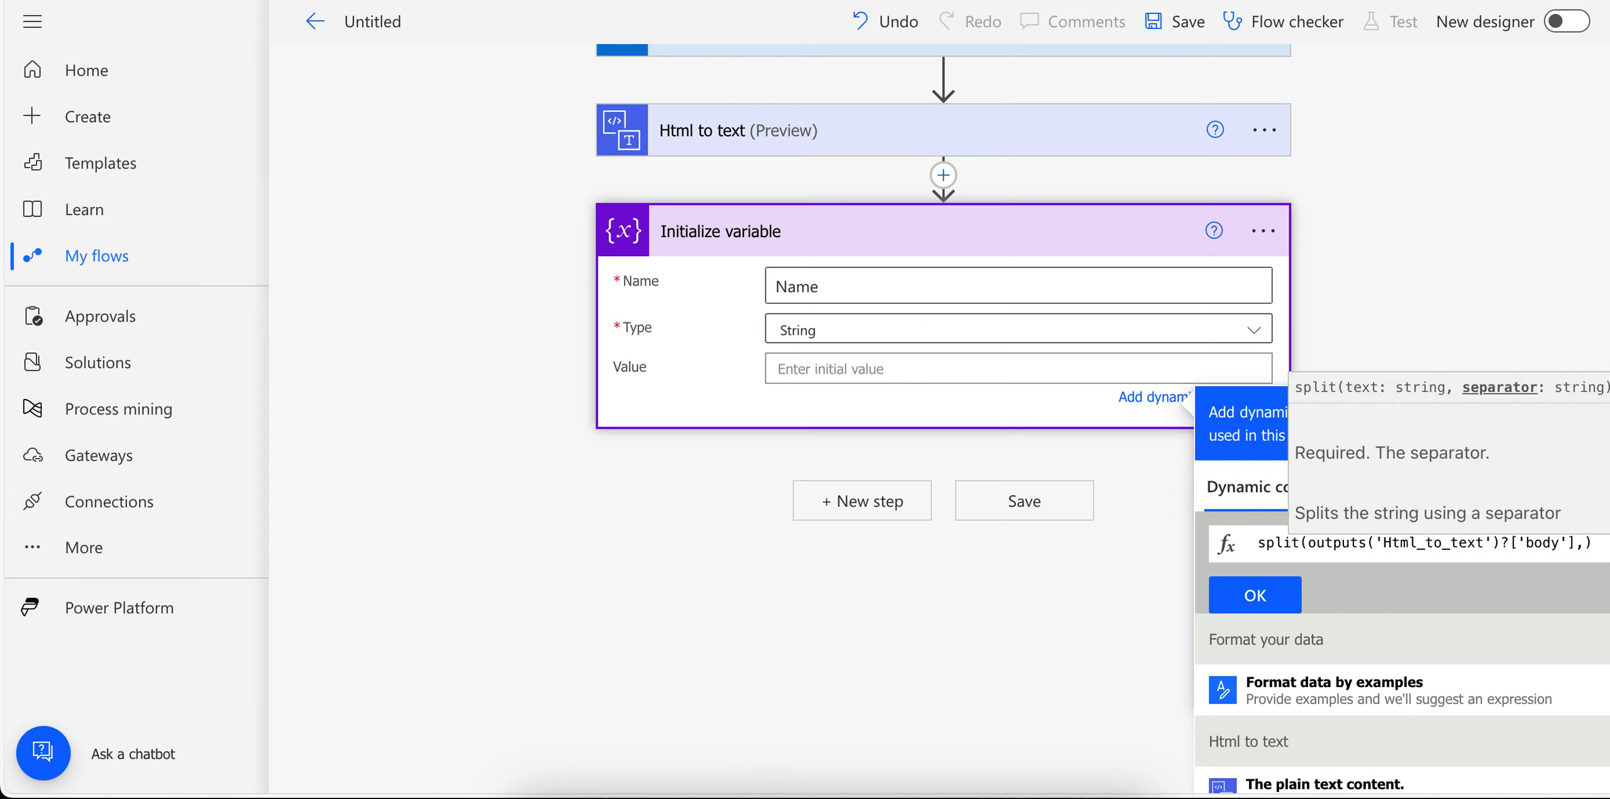
key("BackSpace")
type("'Name:")
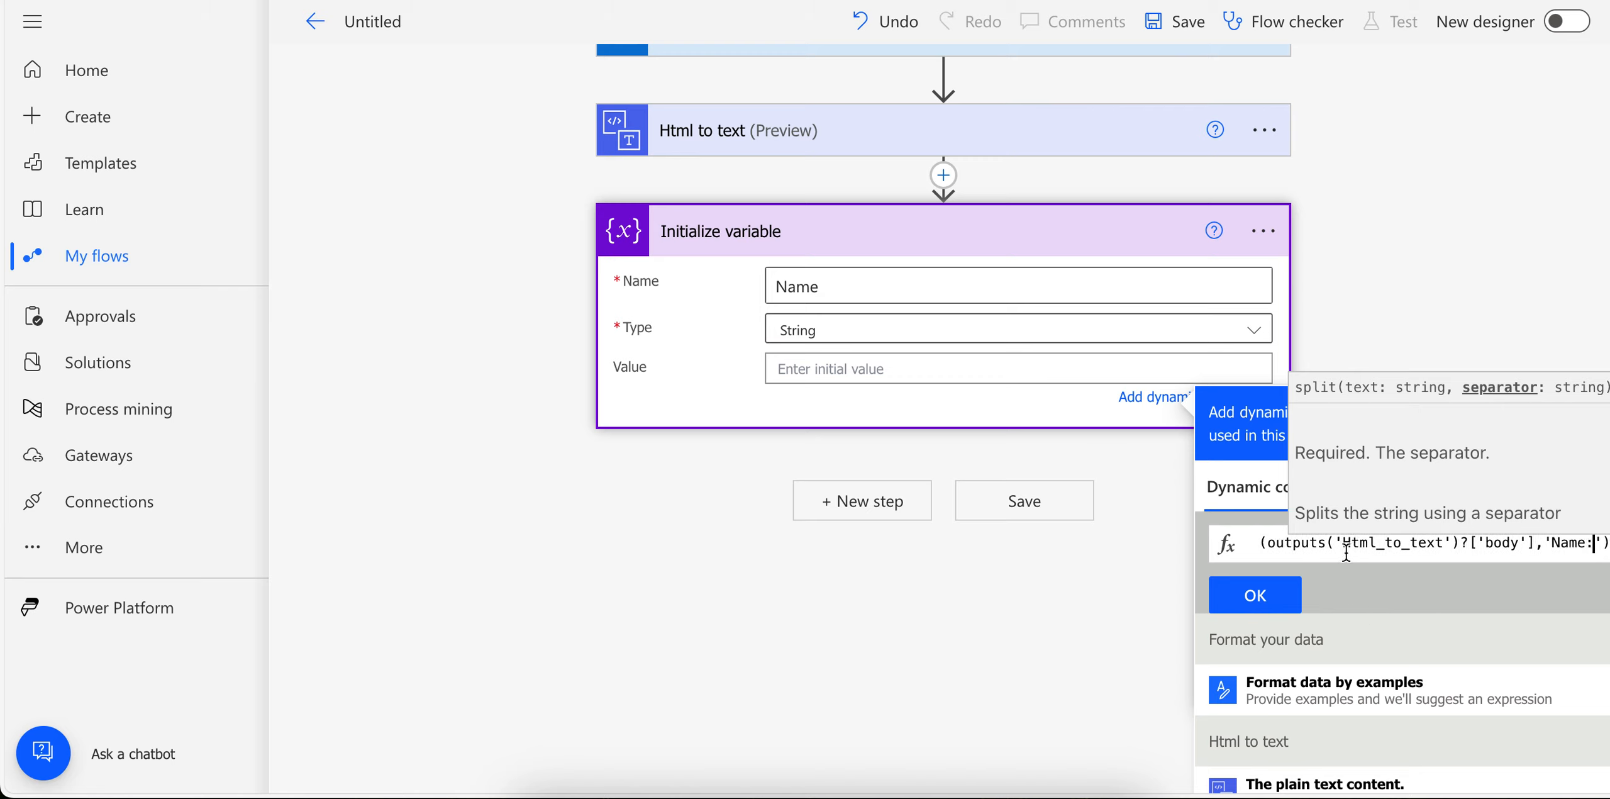
Wrap the split expression in last() so it takes the part after 'Name:'
key("Home")
left_click(1262, 542)
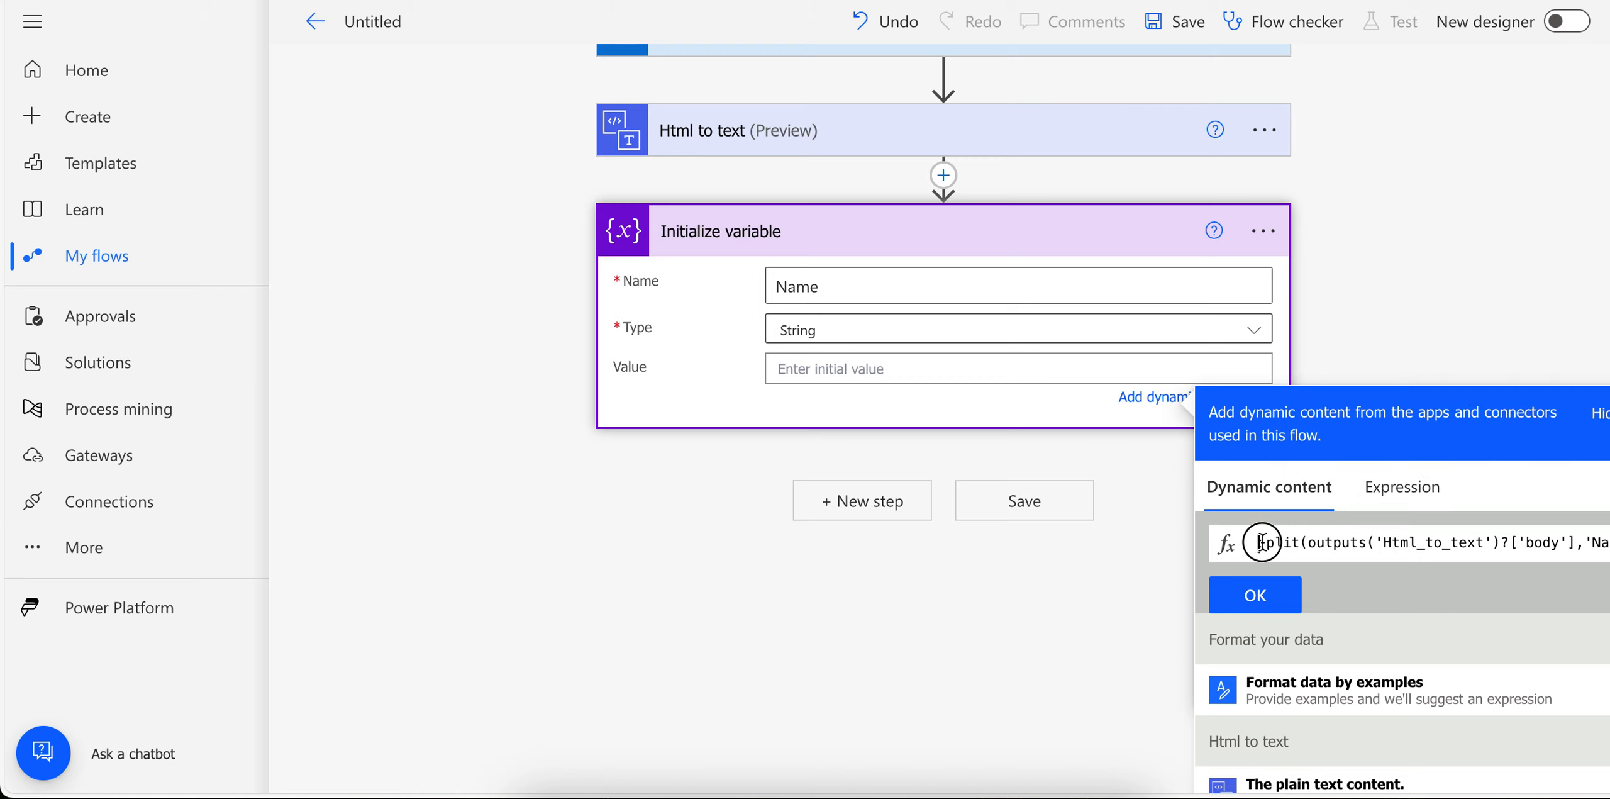
key("Left")
type("alst")
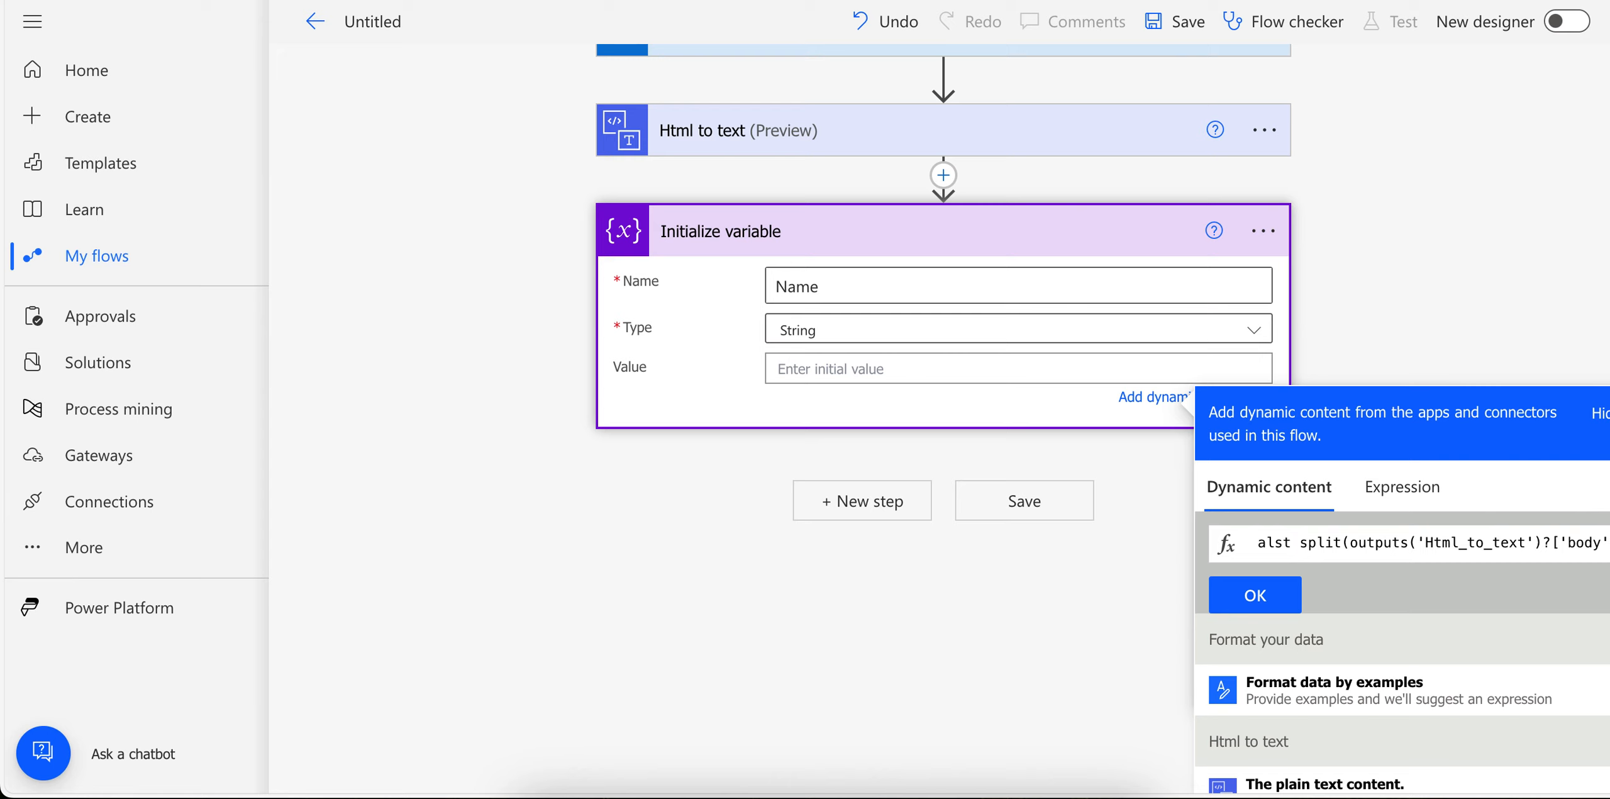
key("BackSpace")
key("BackSpace")
key("BackSpace")
key("BackSpace")
type("last")
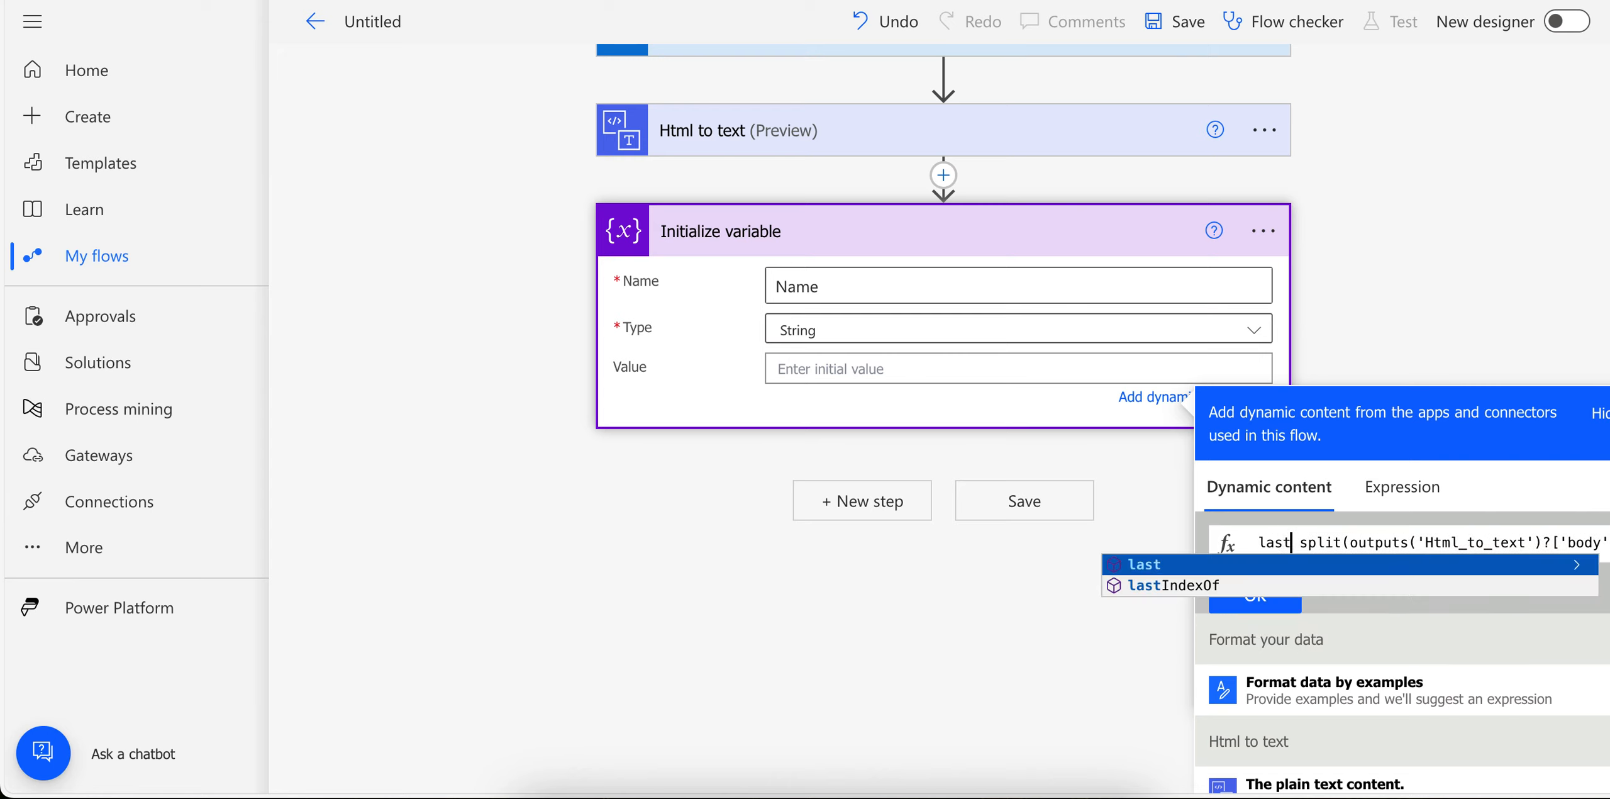
key("Escape")
key("Delete")
type("(")
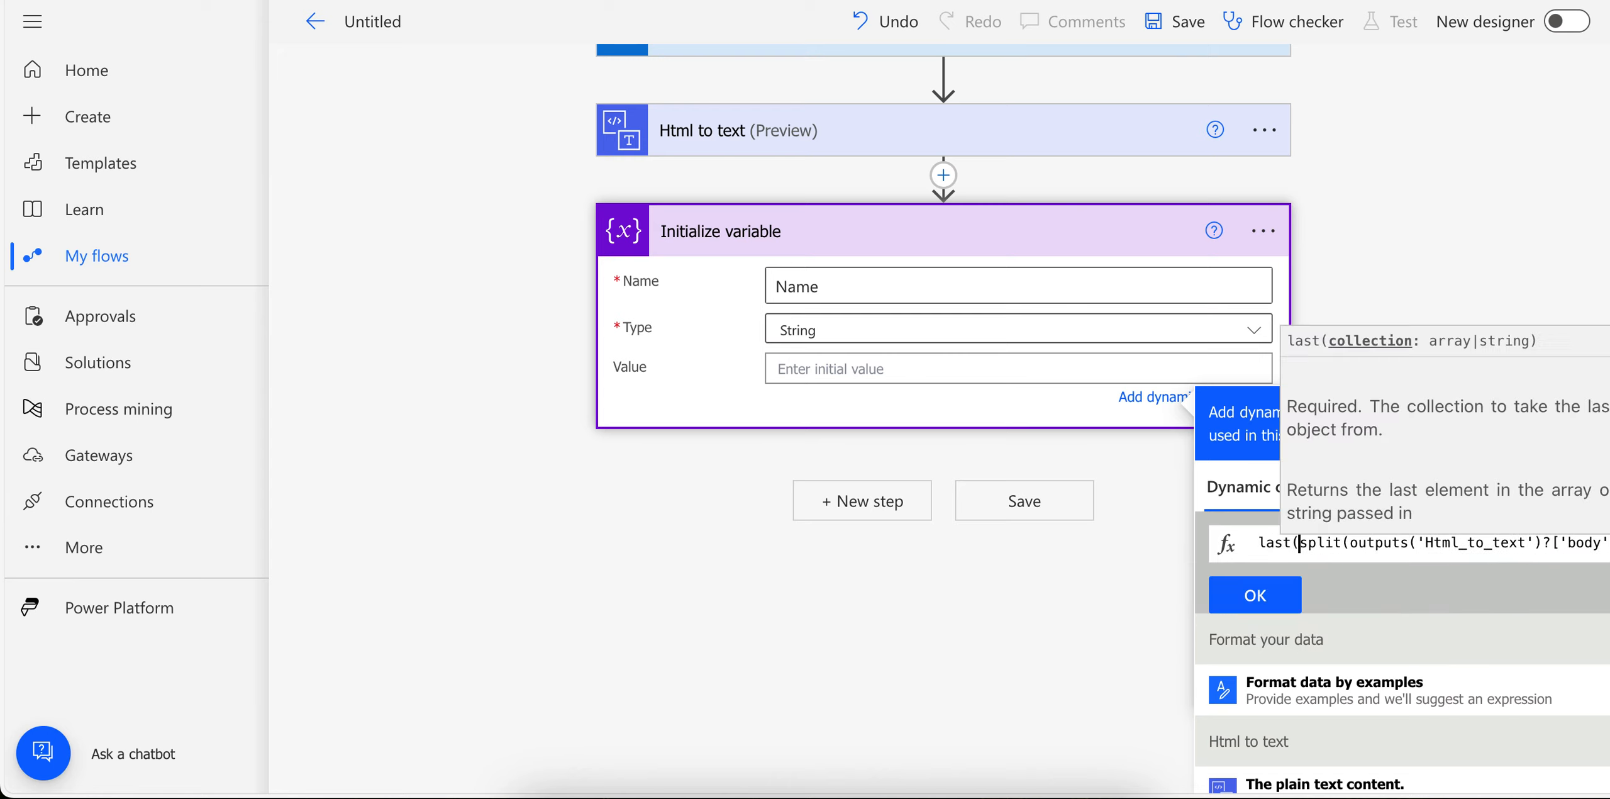
scroll(1444, 553, "right", 2)
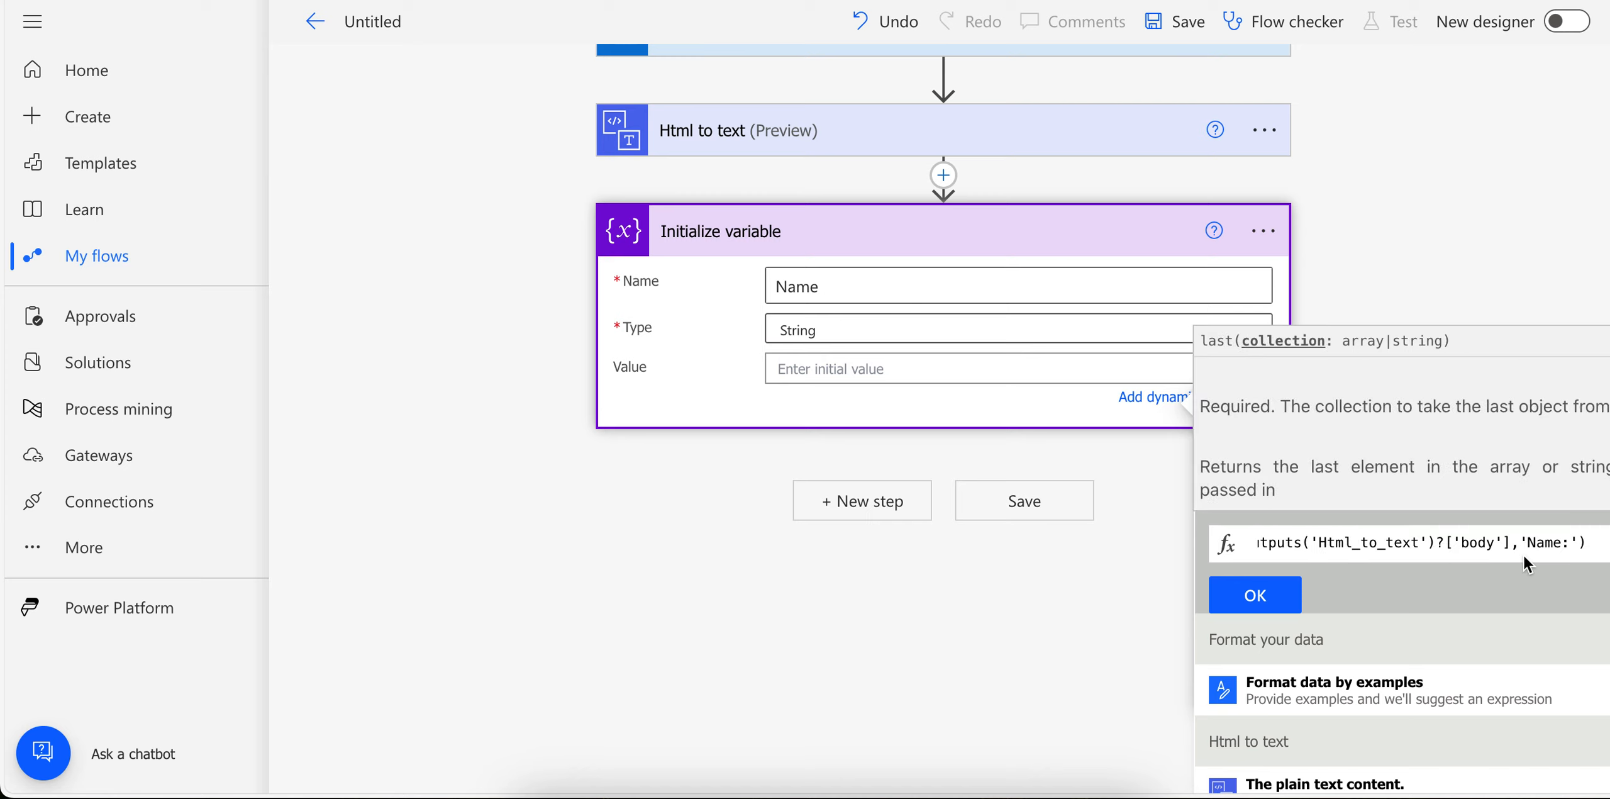
type(")")
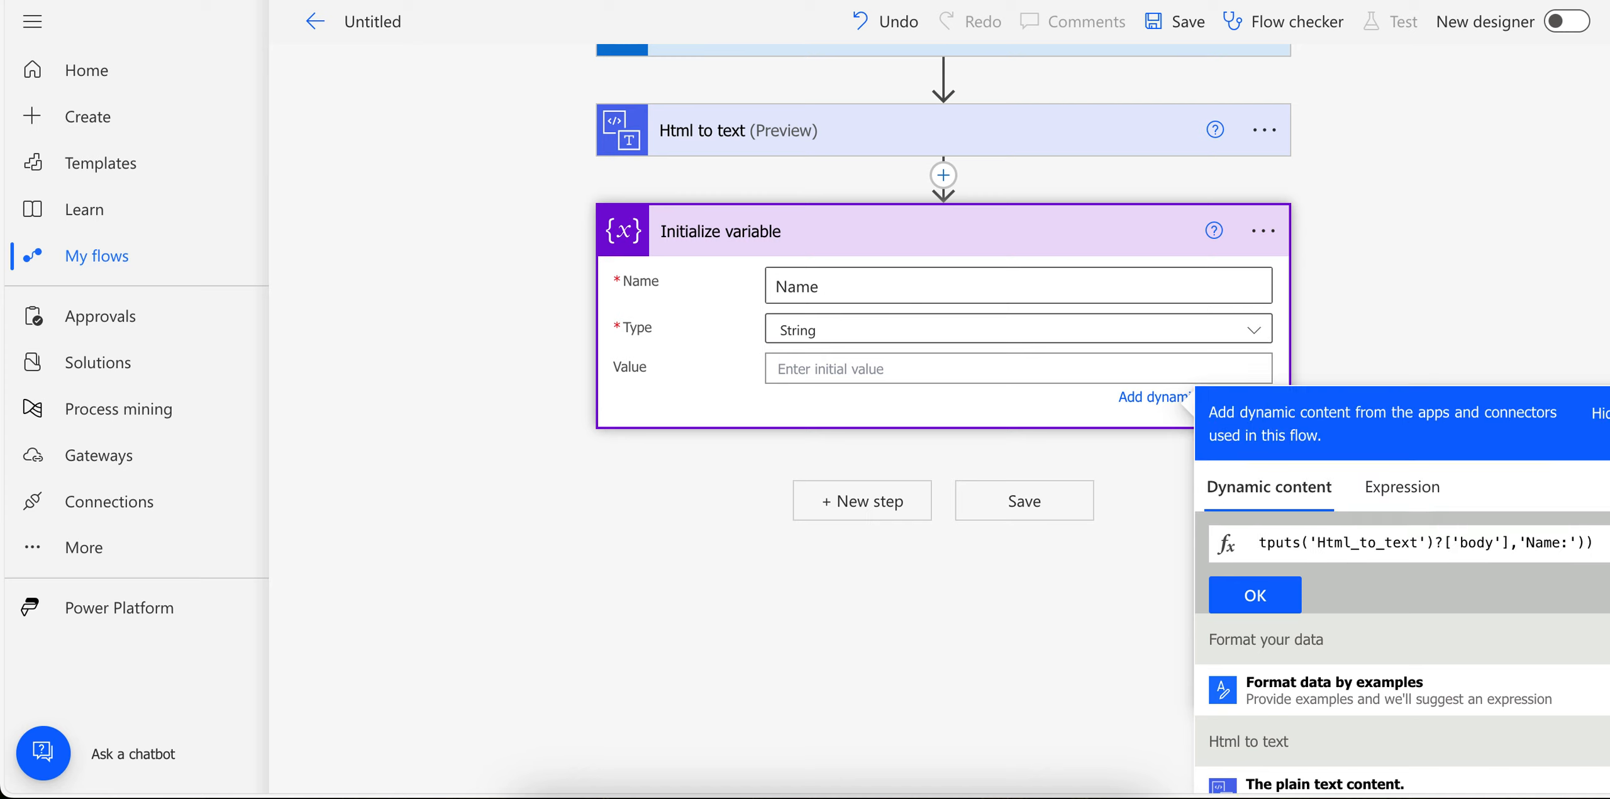
Copy the whole last(split(outputs('Html_to_text')?['body'],'Name:')) expression, switch to the text editor and paste it on line 4 of an empty document
triple_click(1368, 542)
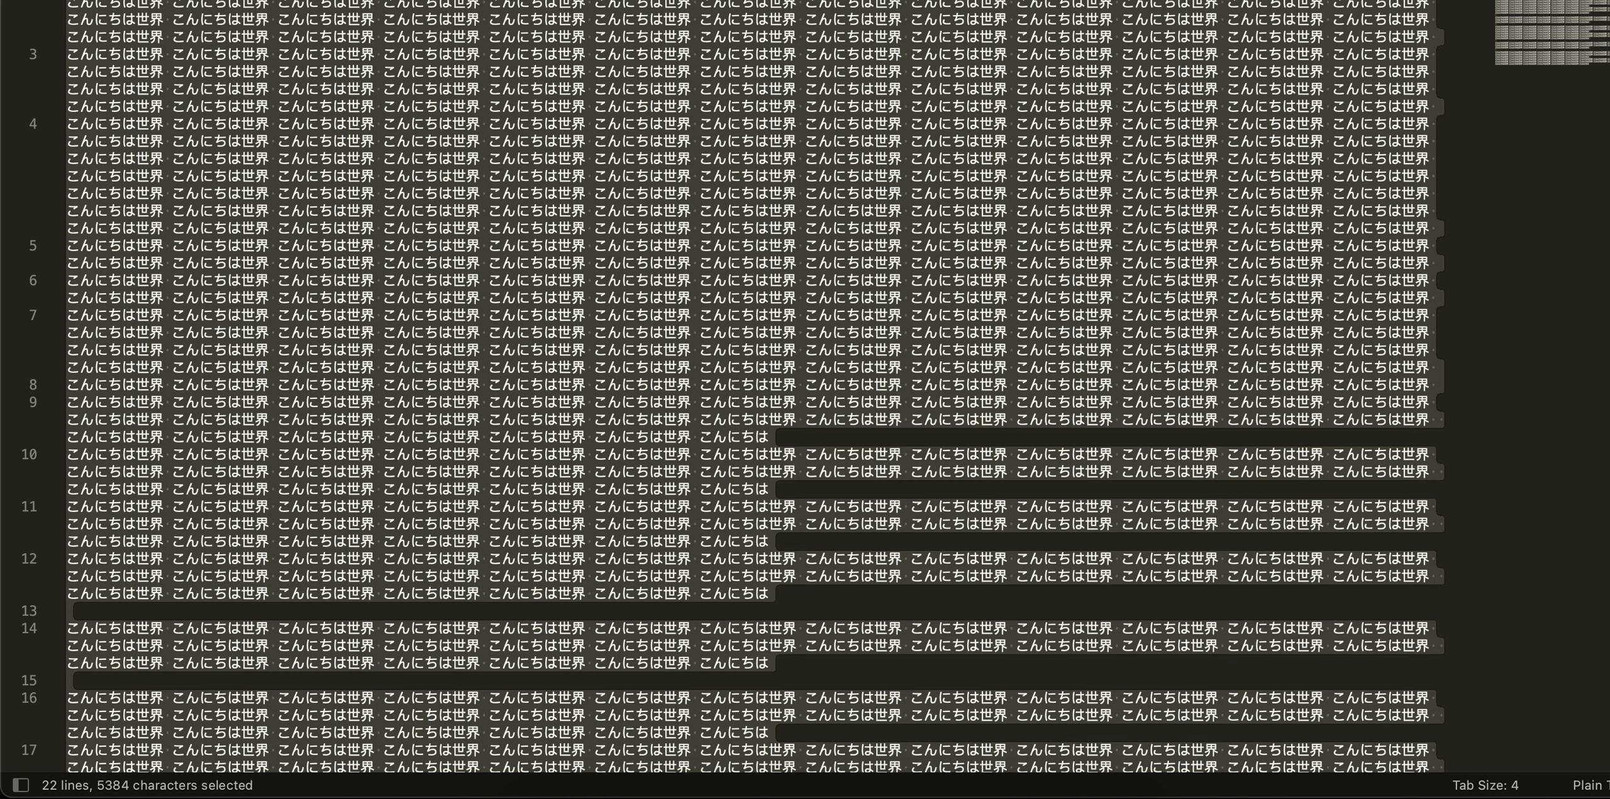
left_click(183, 0)
left_click(214, 0)
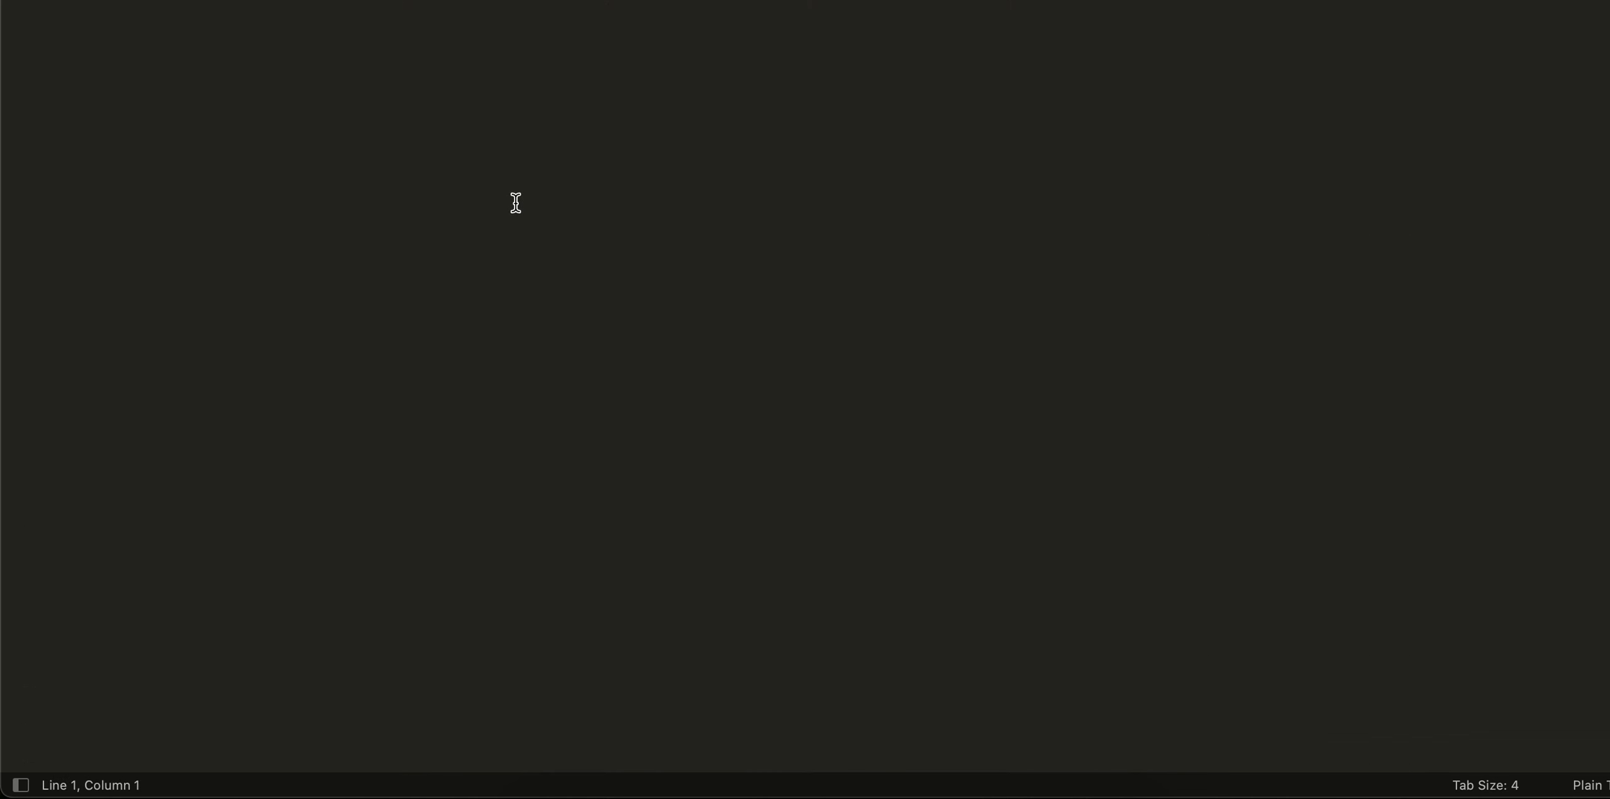
left_click(888, 148)
left_click_drag(969, 0, 971, 6)
left_click(650, 133)
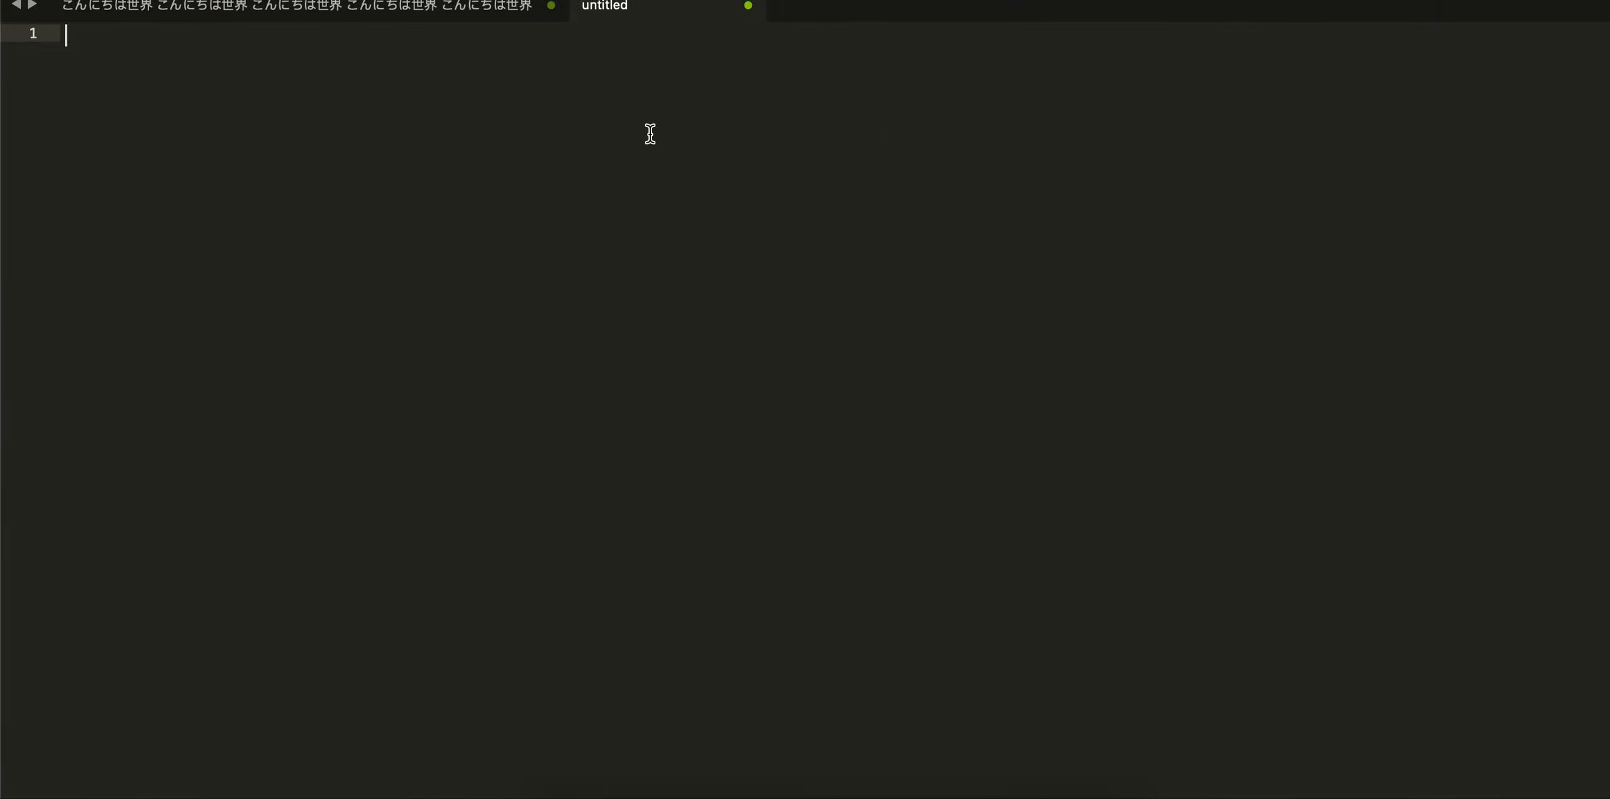
key("Return")
key("Return")
key("Return")
type("last(split(outputs('Html_to_text')?['body'],'Name:'))")
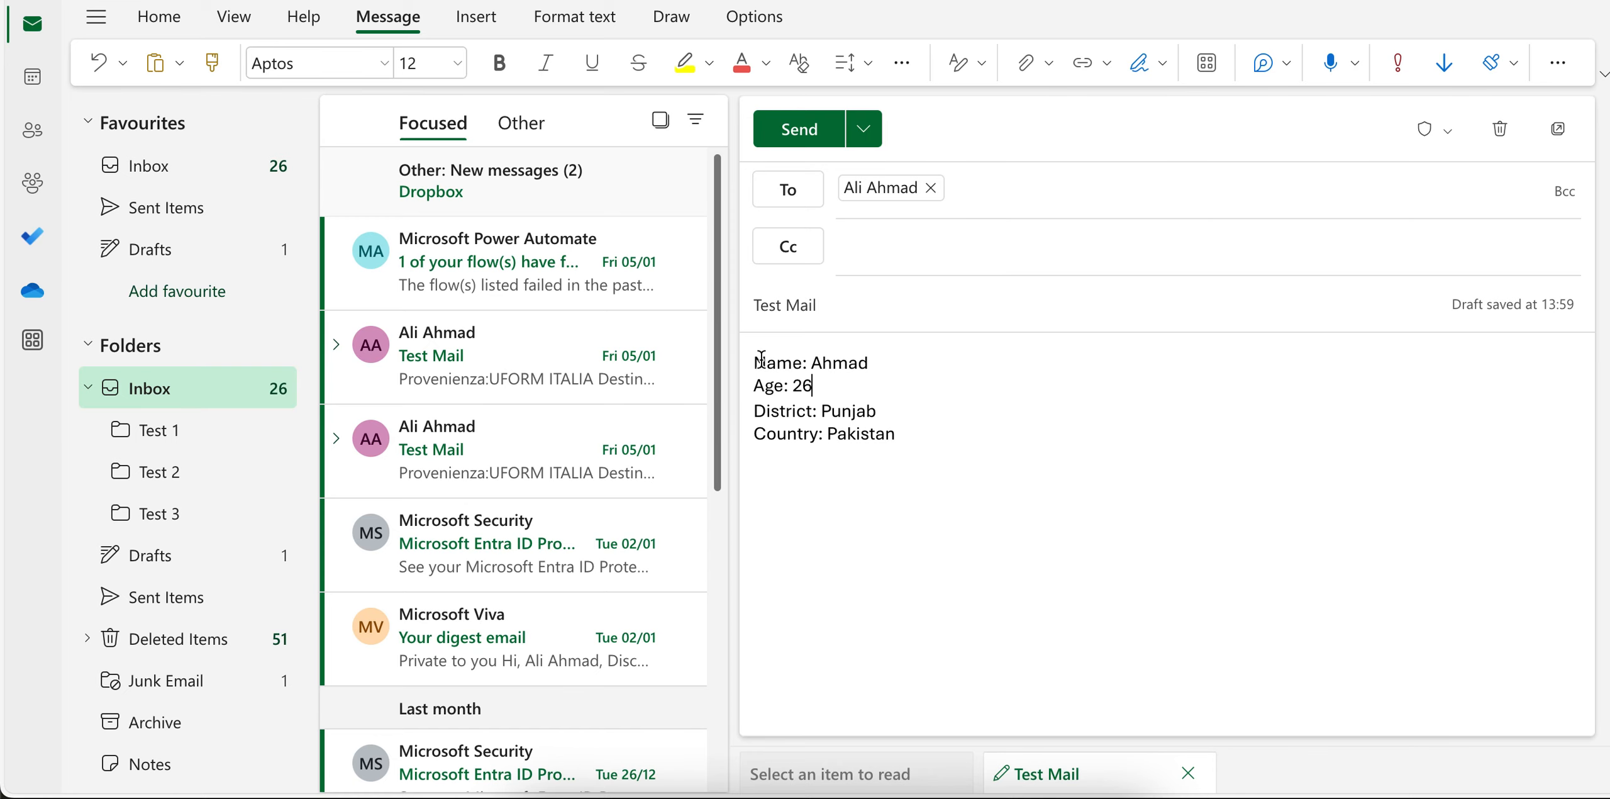
Copy the Name, Age, District and Country lines from the Test Mail draft in Outlook and paste them below the expression in the text editor
left_click_drag(750, 360, 999, 449)
key("super+c")
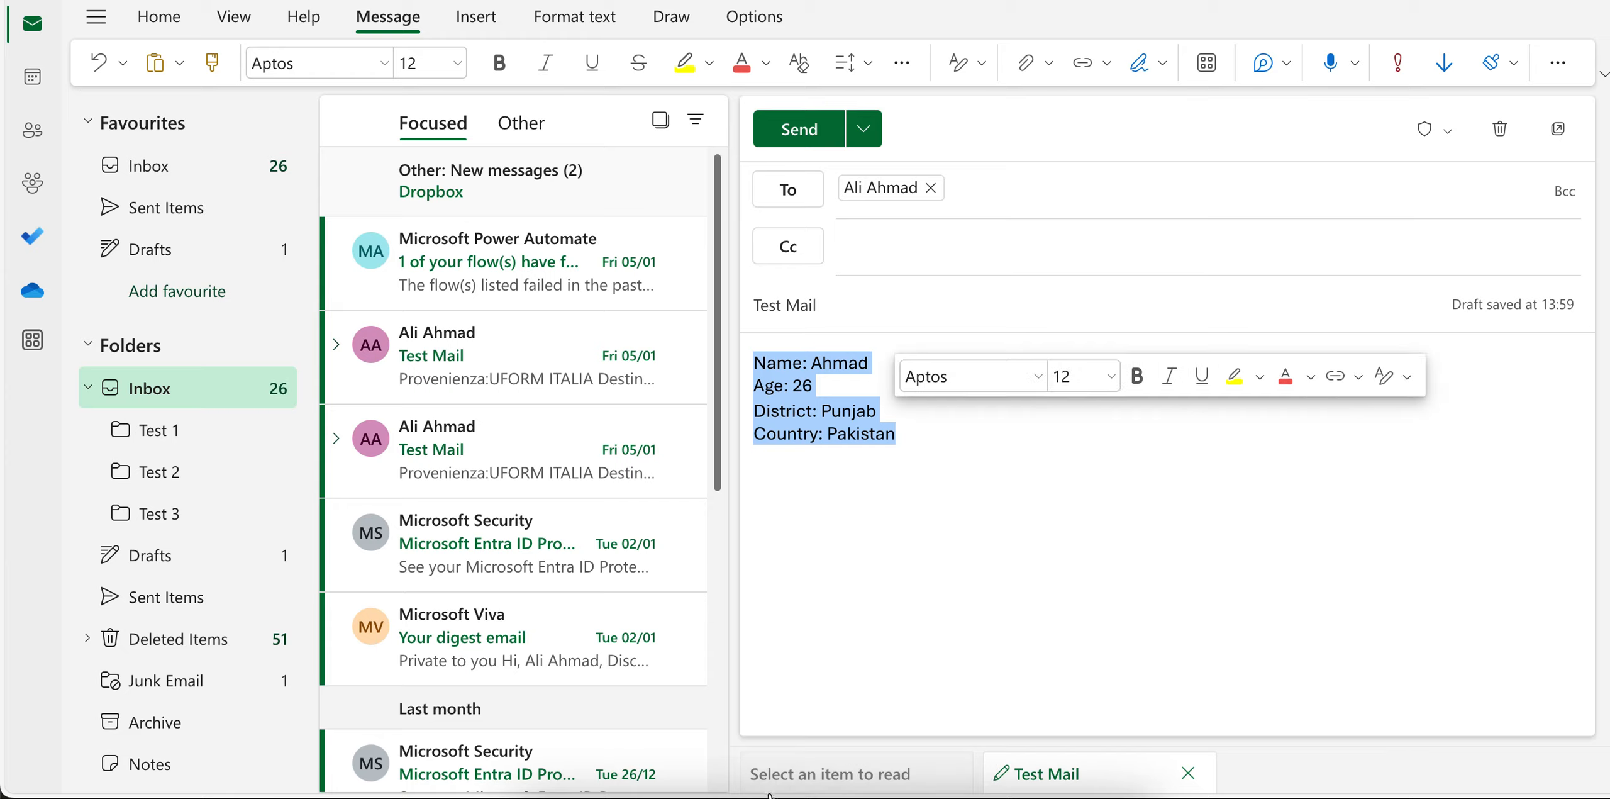
left_click(737, 764)
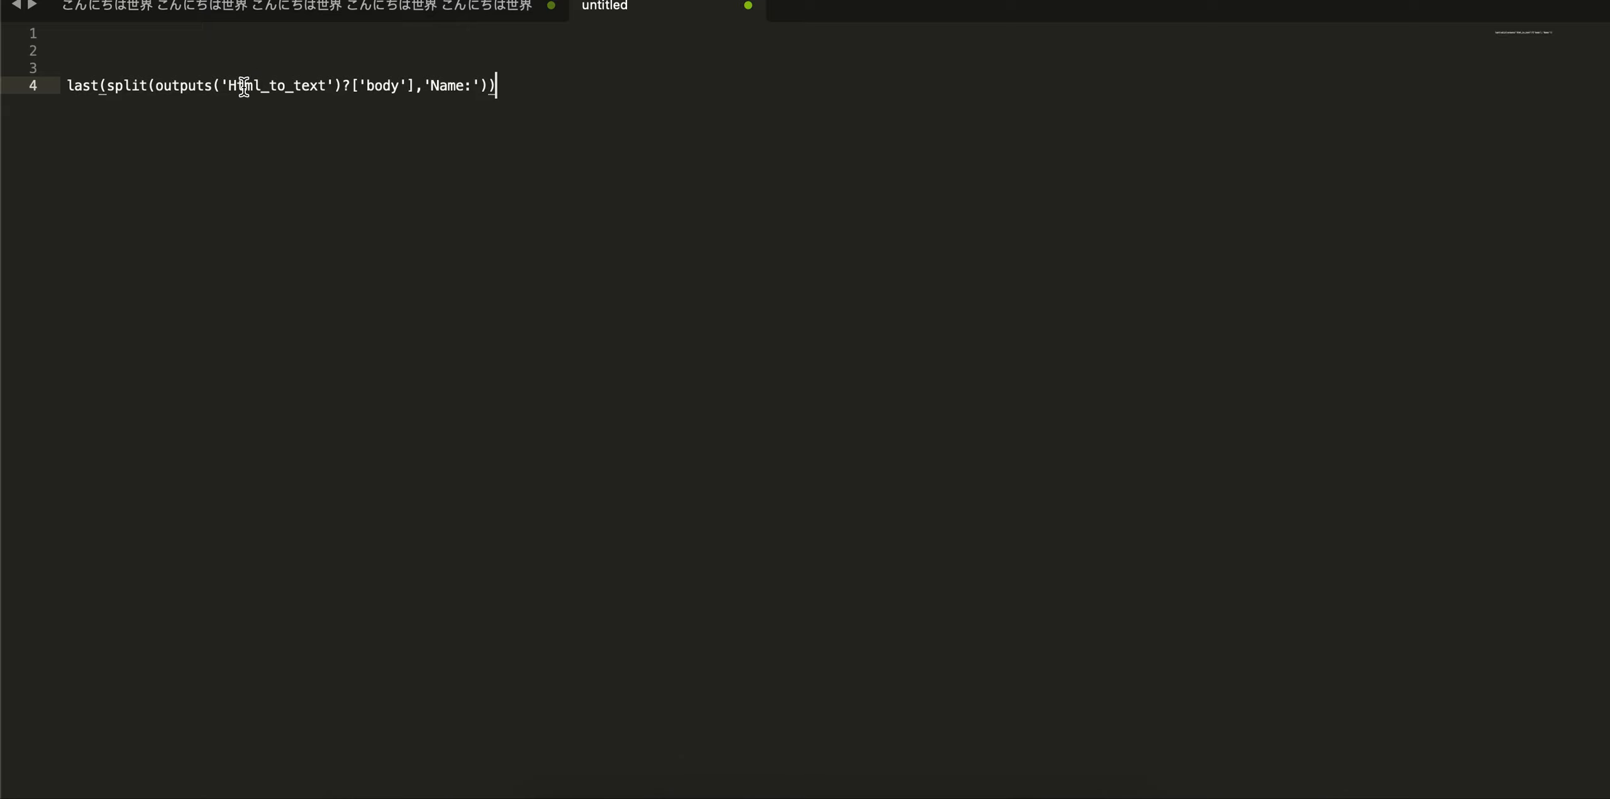
key("Return")
key("Return")
key("super+v")
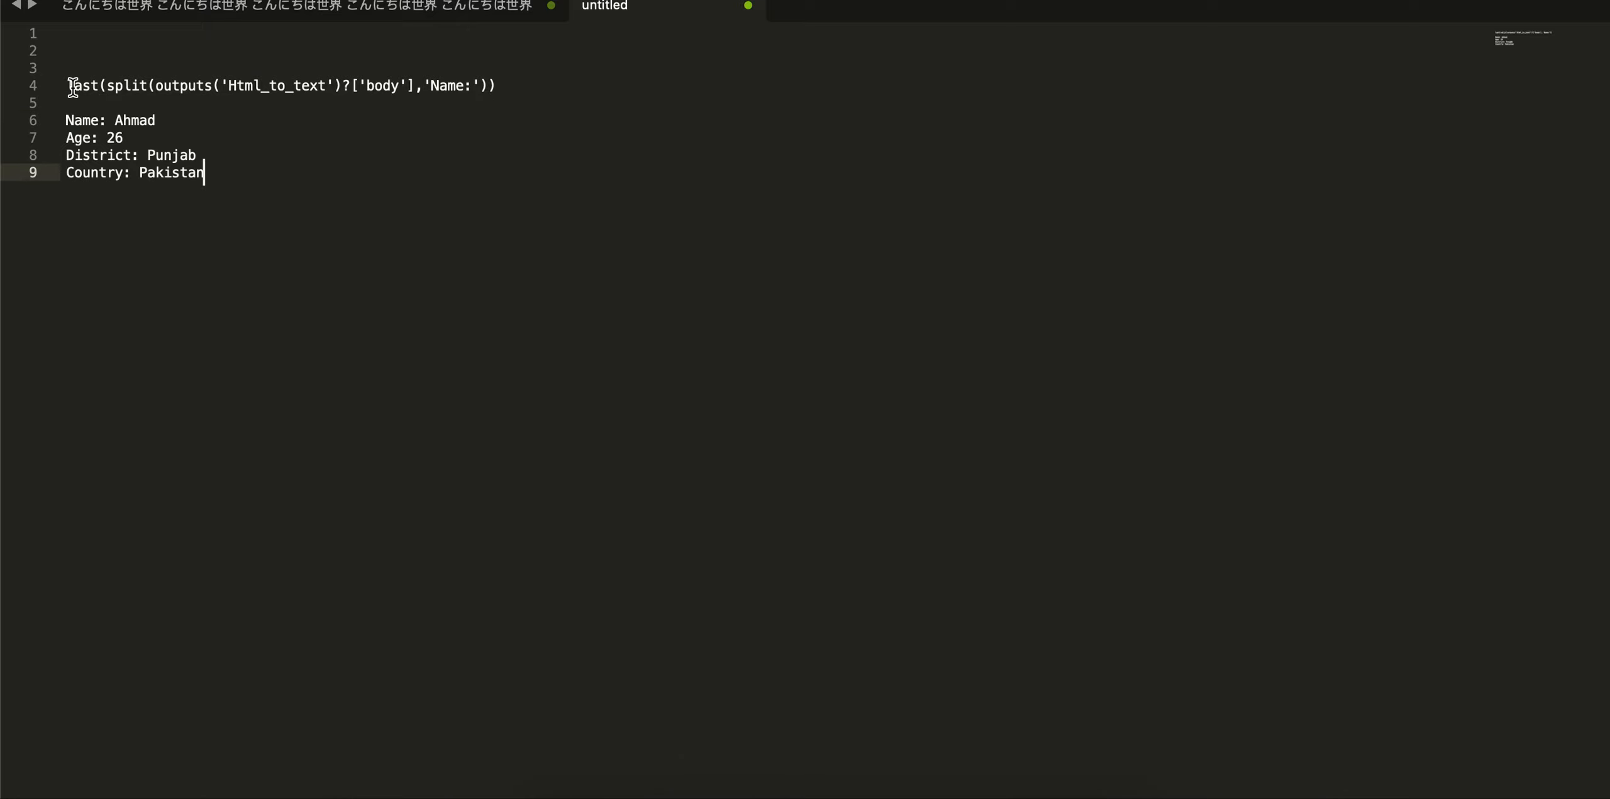
Move the last(split()) expression below the Country line, leaving one blank line between them
left_click_drag(65, 85, 508, 88)
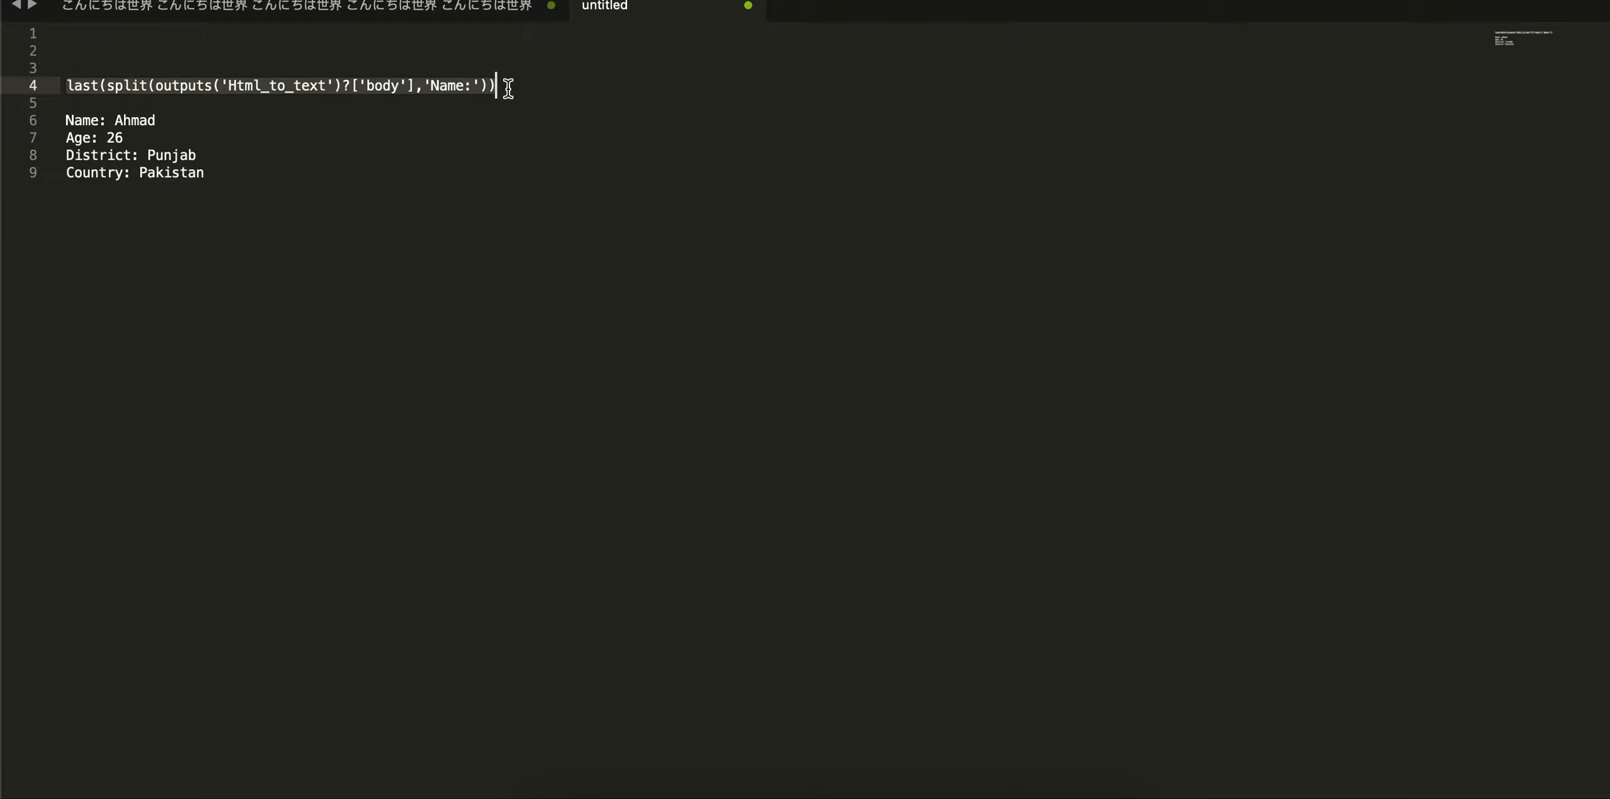
key("super+x")
left_click(417, 171)
key("Return")
key("Return")
key("super+v")
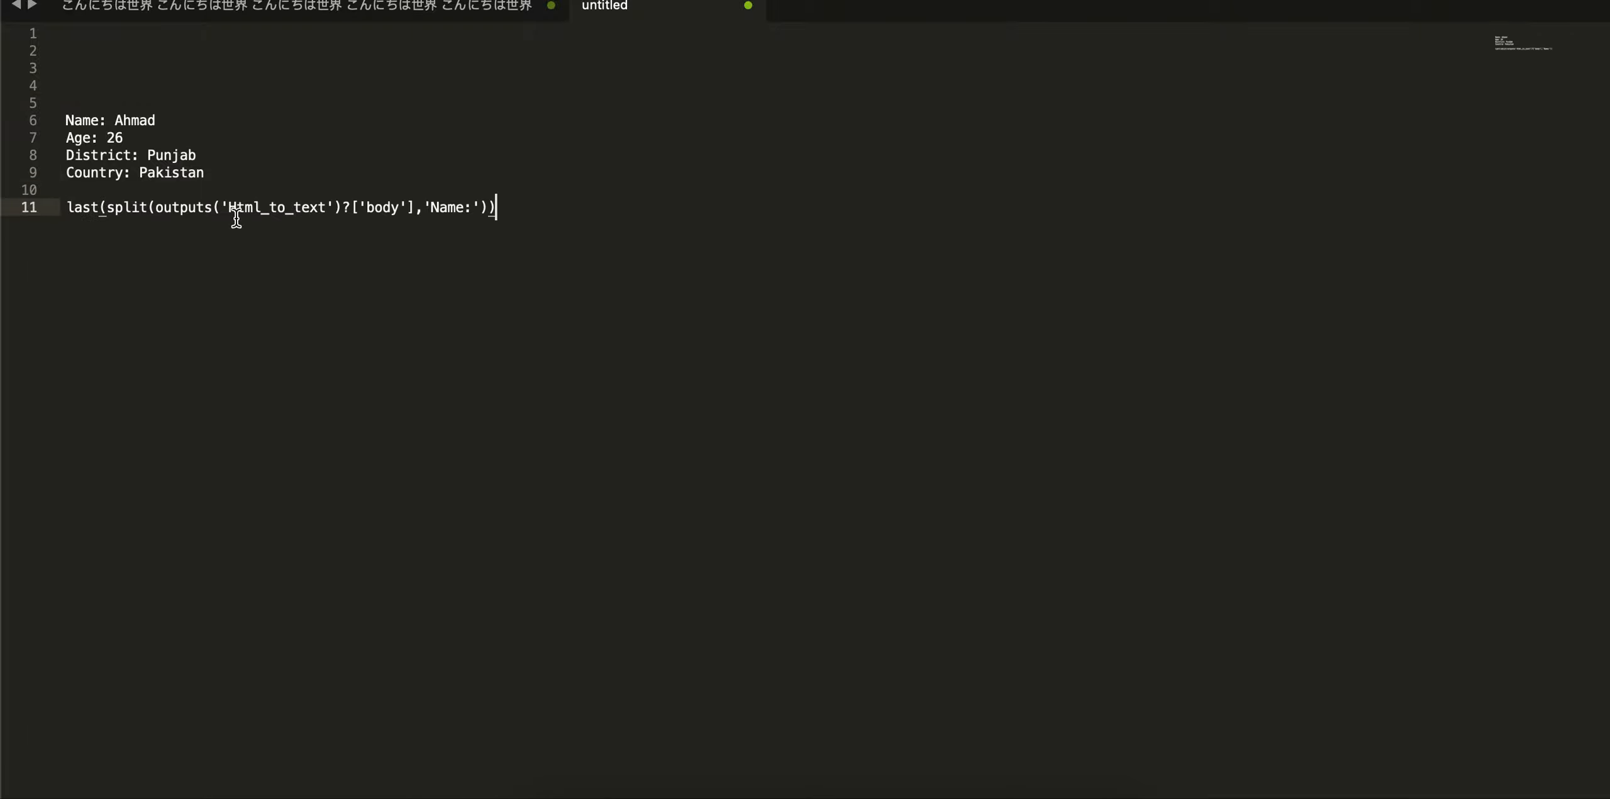
Examine how the expression divides the sample text before and after 'Name:'
left_click_drag(123, 208, 147, 209)
left_click(258, 179)
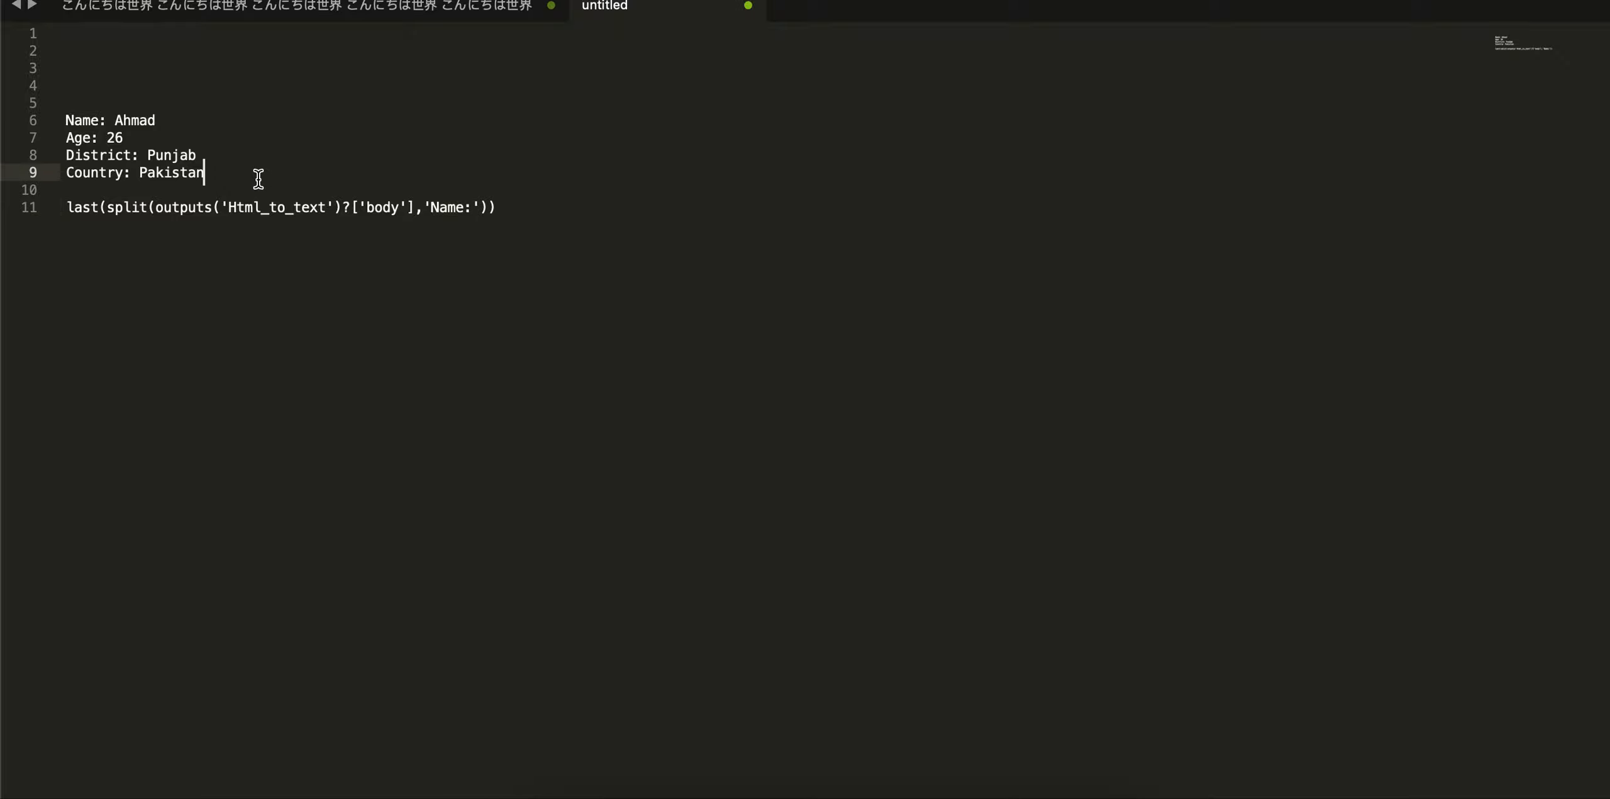
left_click(60, 118)
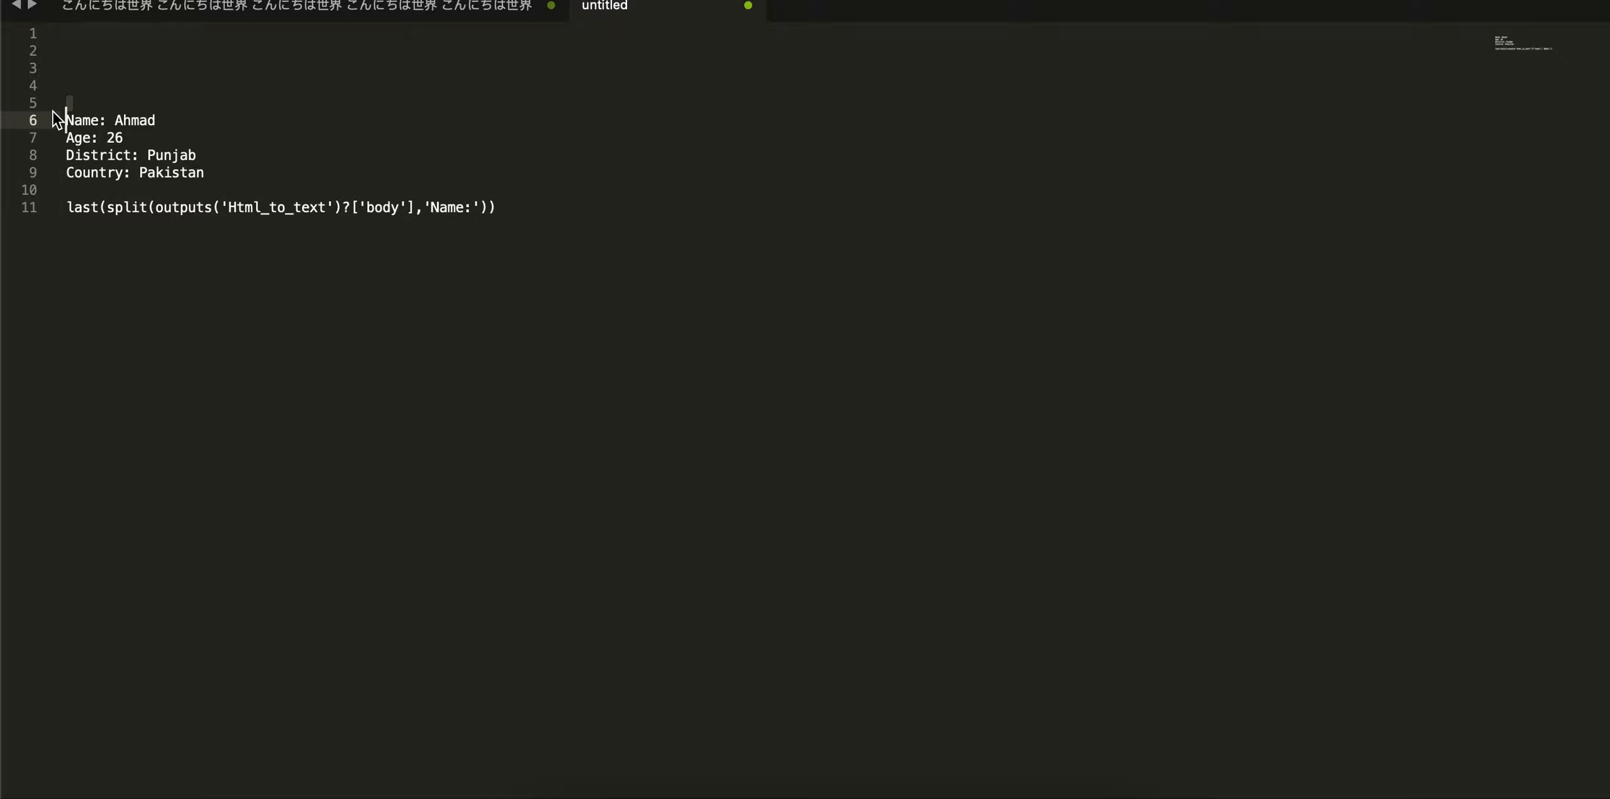
left_click(252, 138)
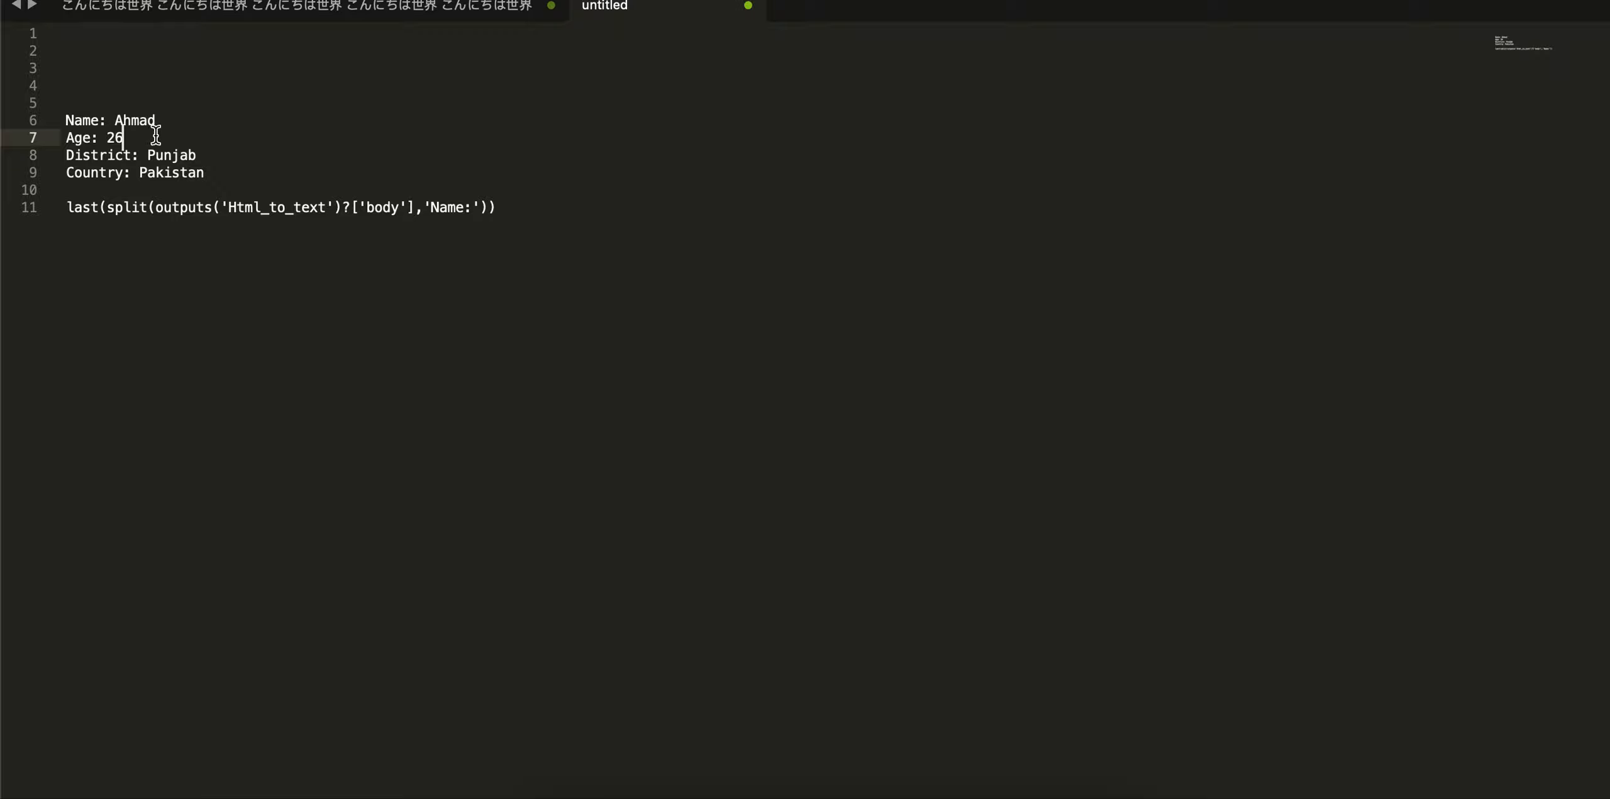
left_click_drag(108, 120, 249, 168)
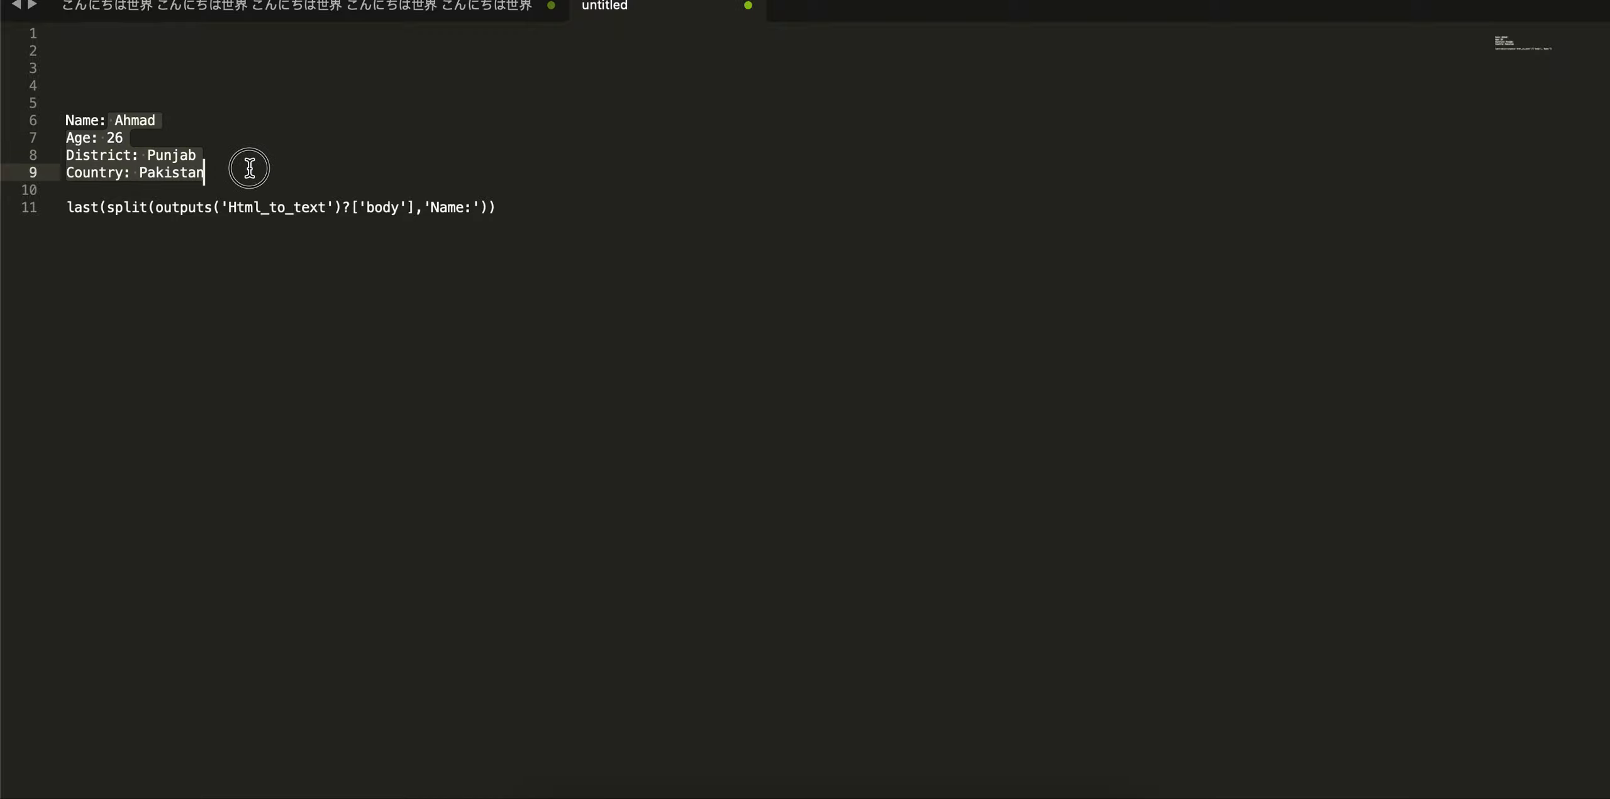
left_click(280, 266)
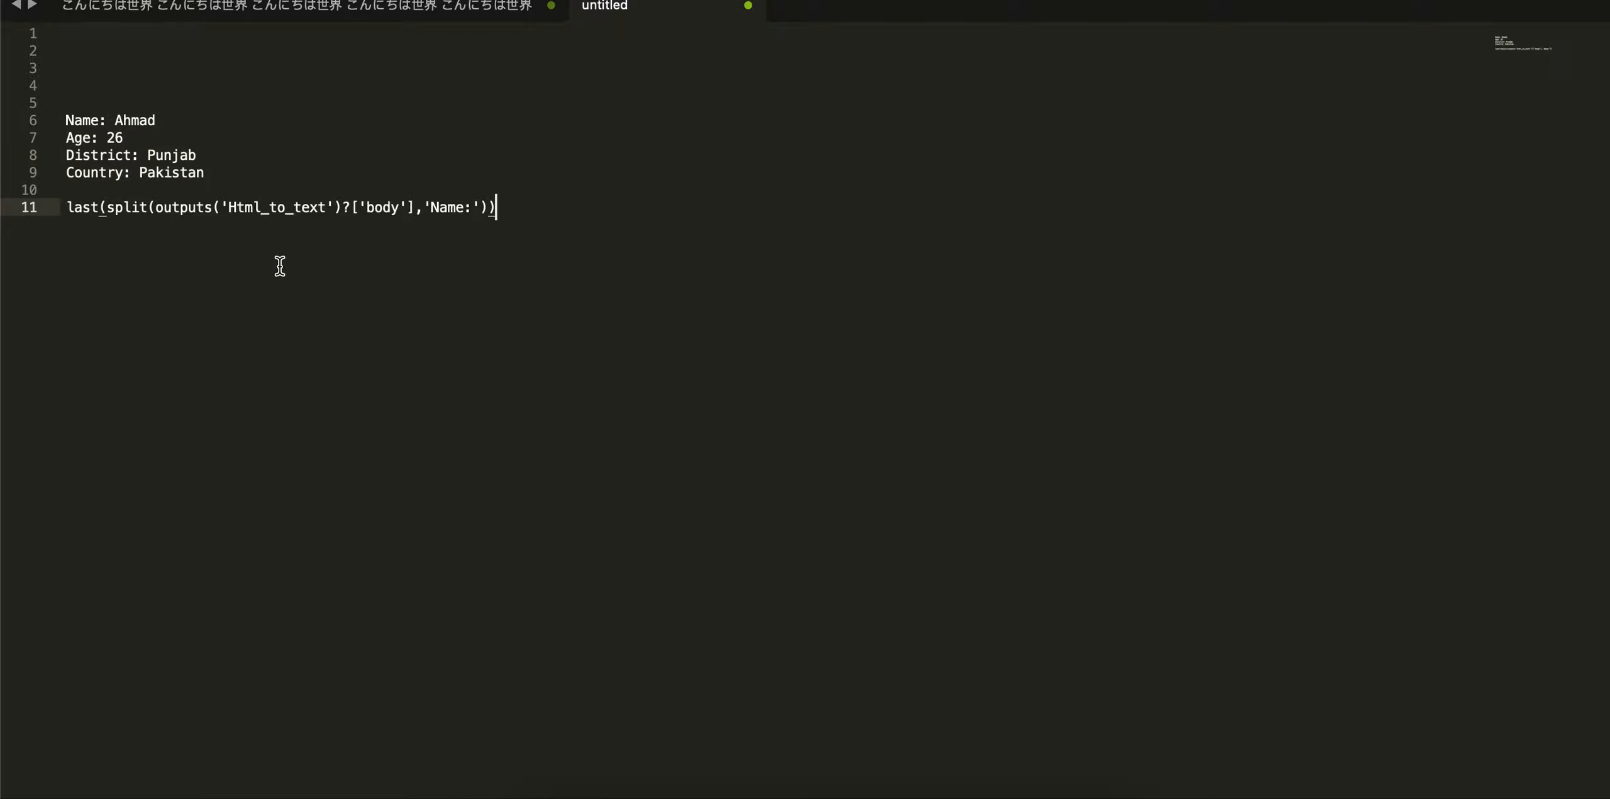
Copy all sample text following 'Name:' and paste it directly under the last(split()) expression as its example output
key("Return")
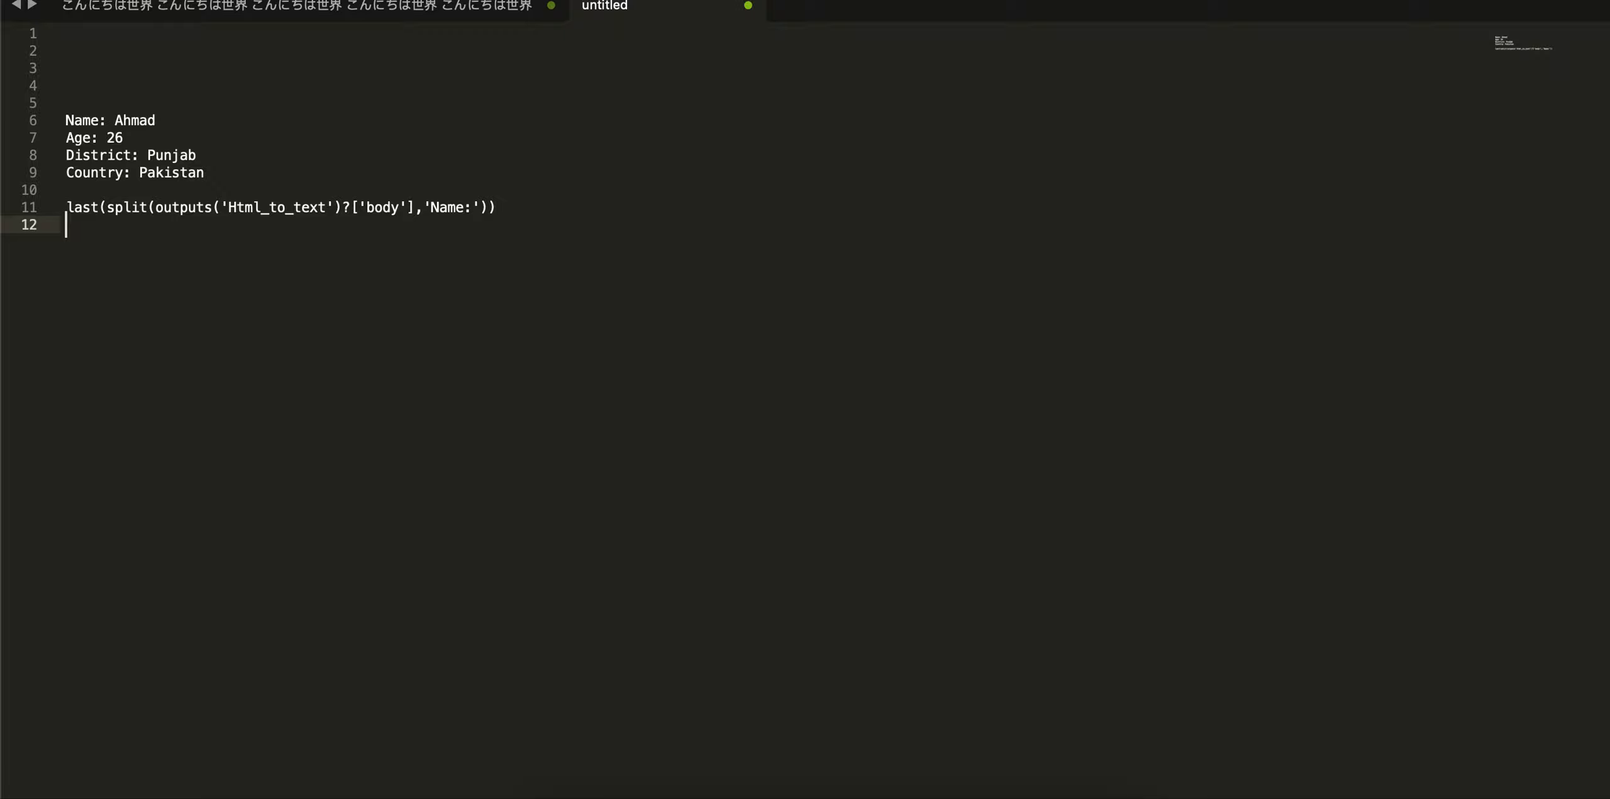
double_click(73, 209)
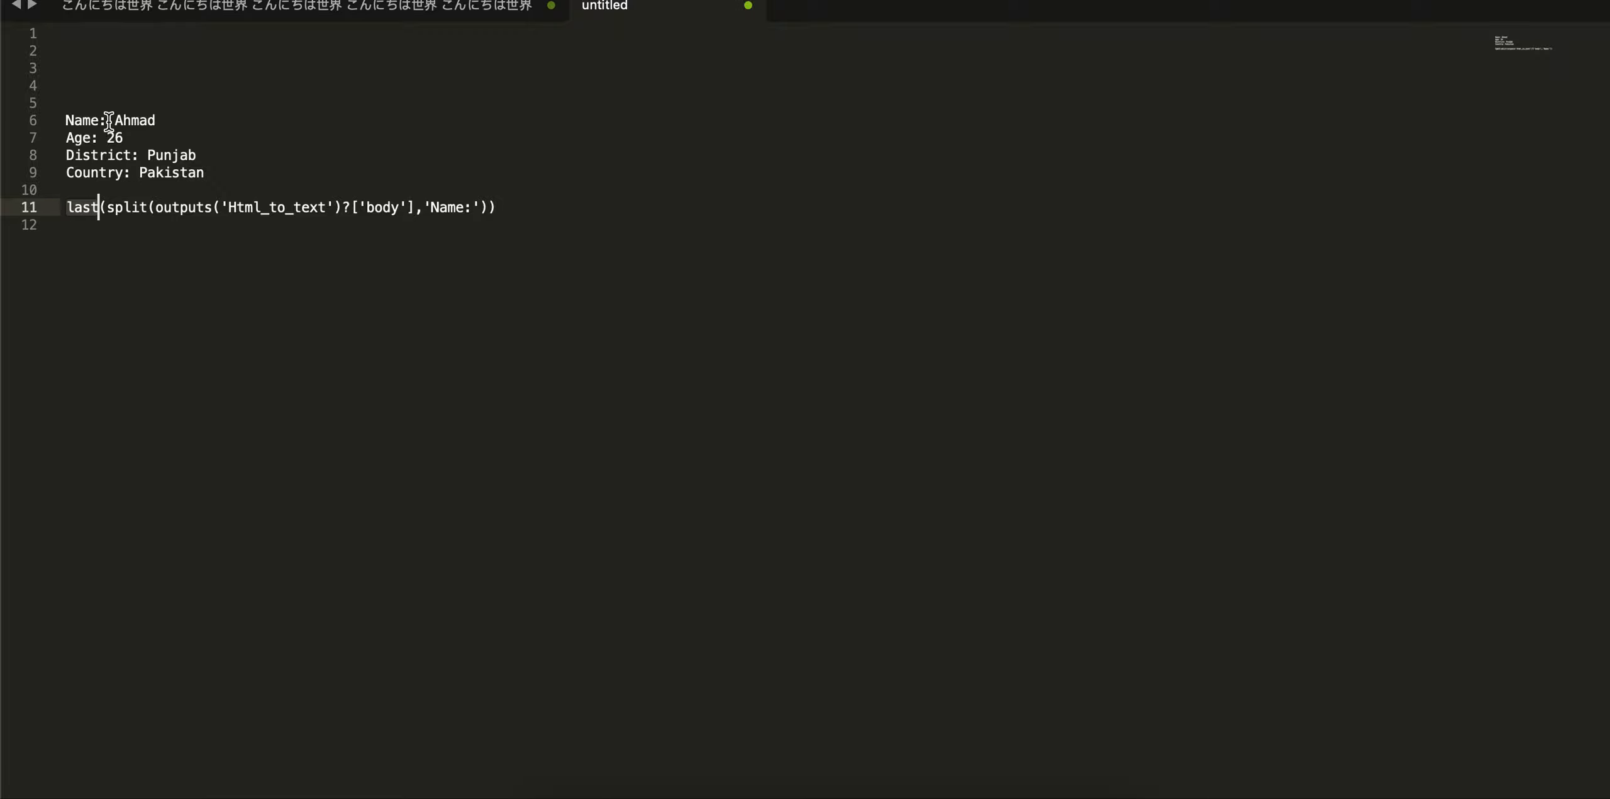
left_click_drag(108, 120, 252, 183)
key("super+c")
left_click(284, 259)
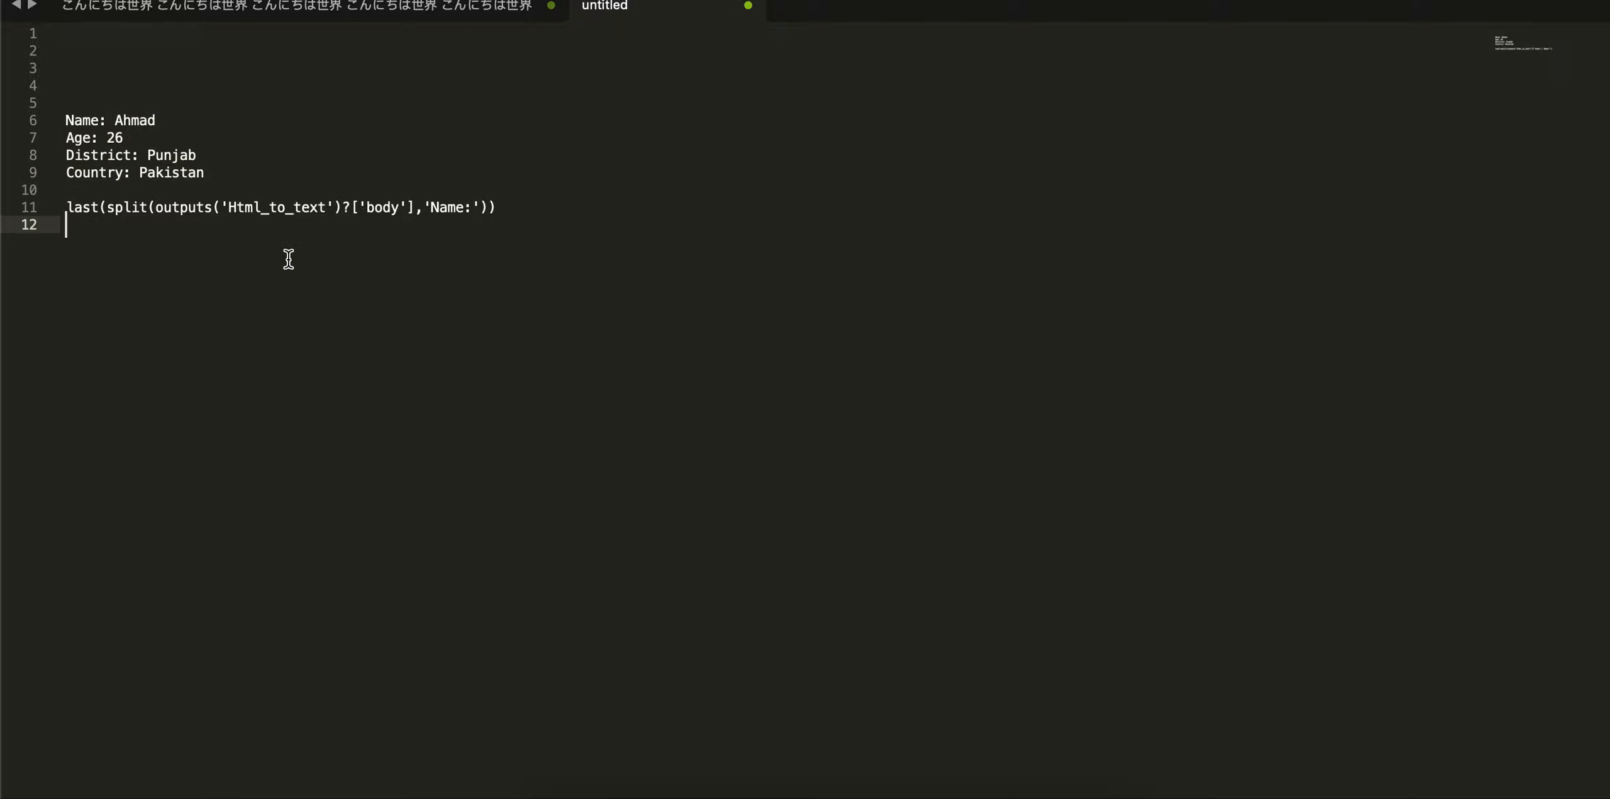
key("super+v")
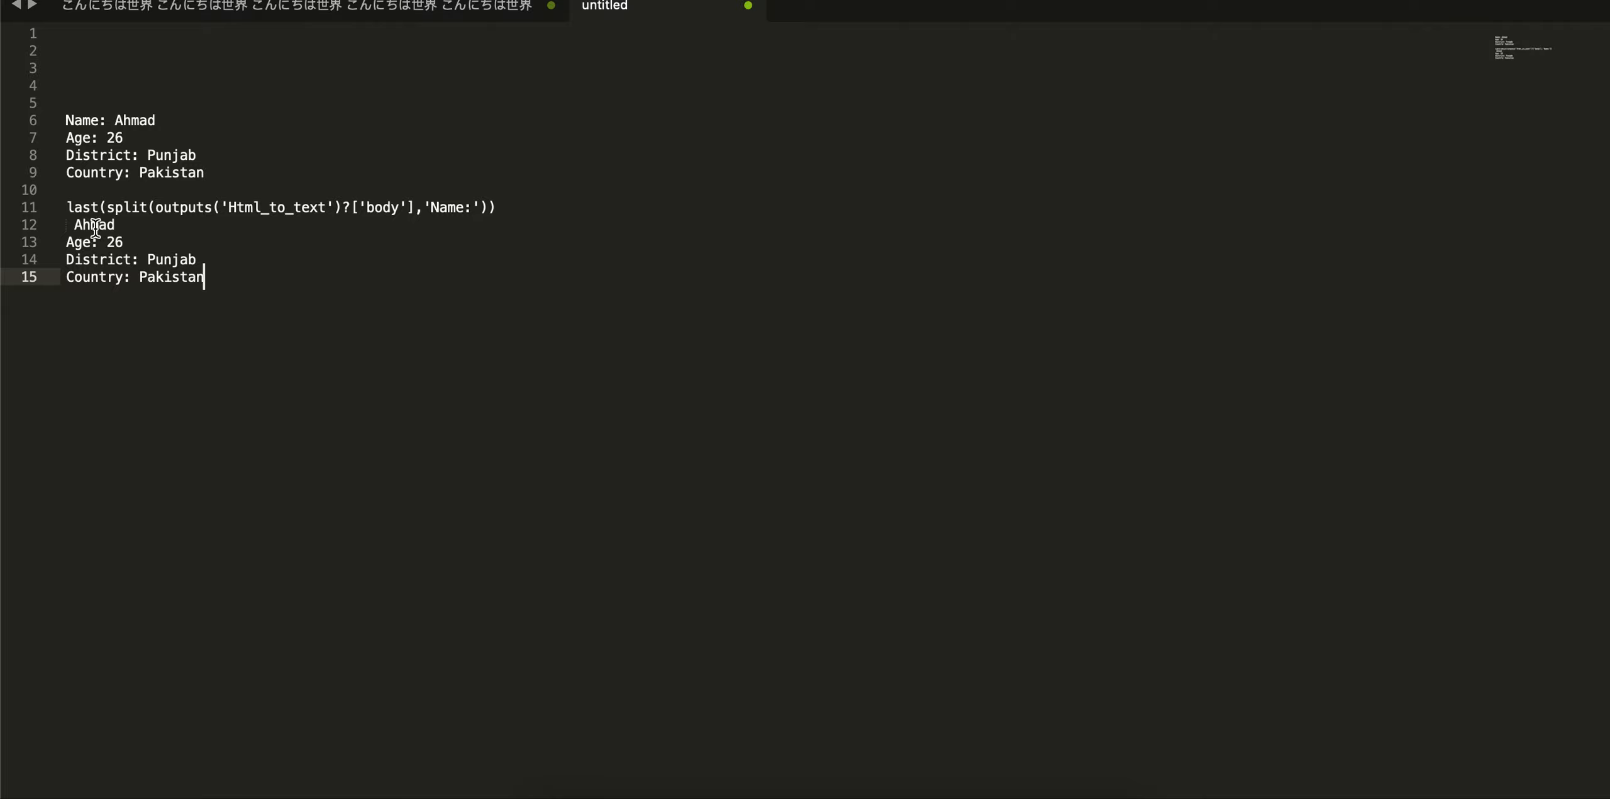
Switch back to Power Automate and wrap the Name variable's last(split()) expression in an outer split()
key("super+Tab")
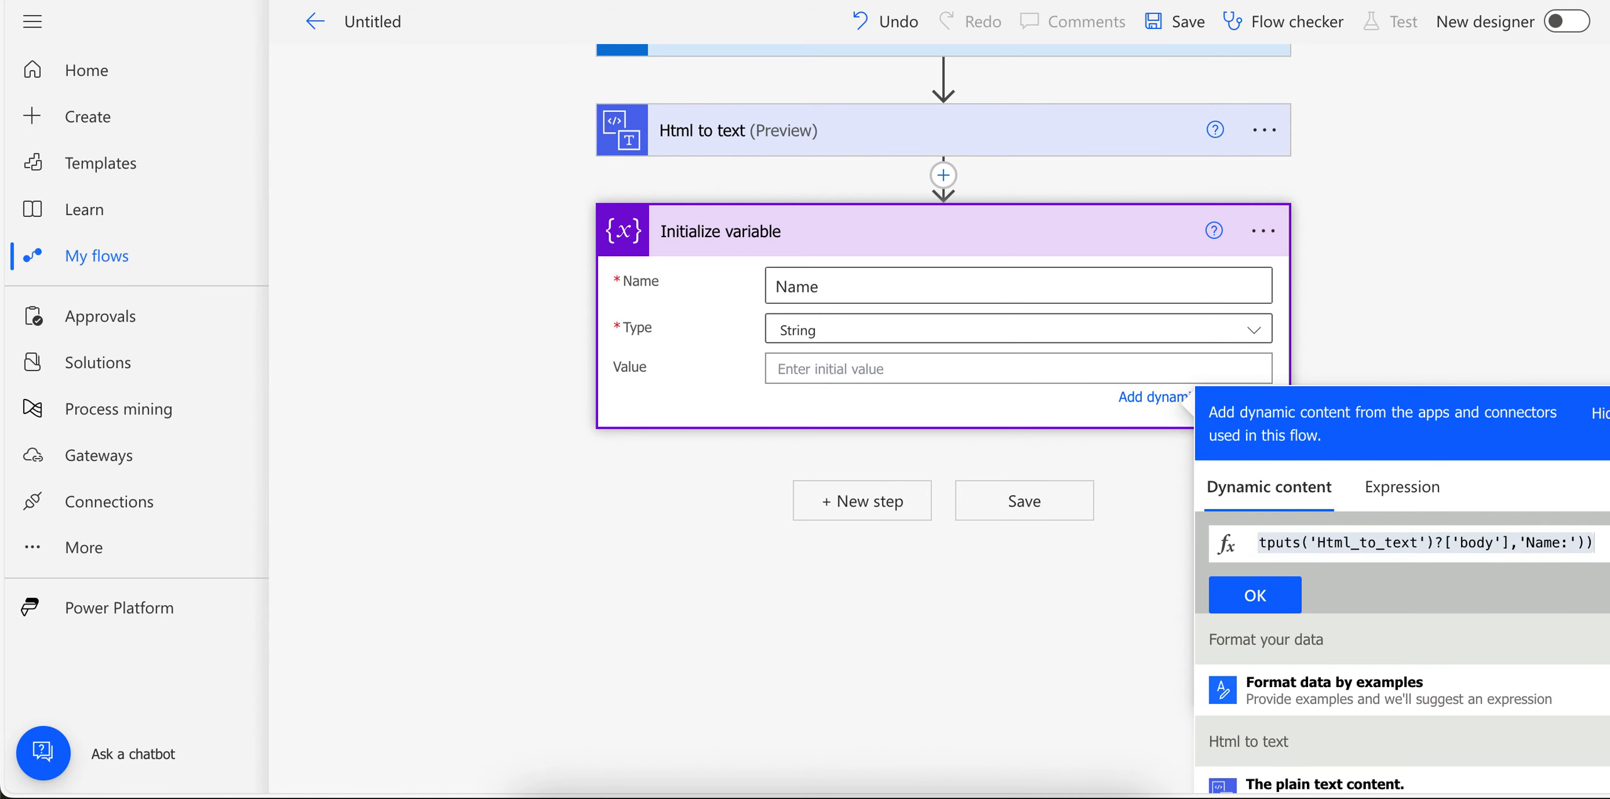
left_click(1443, 547)
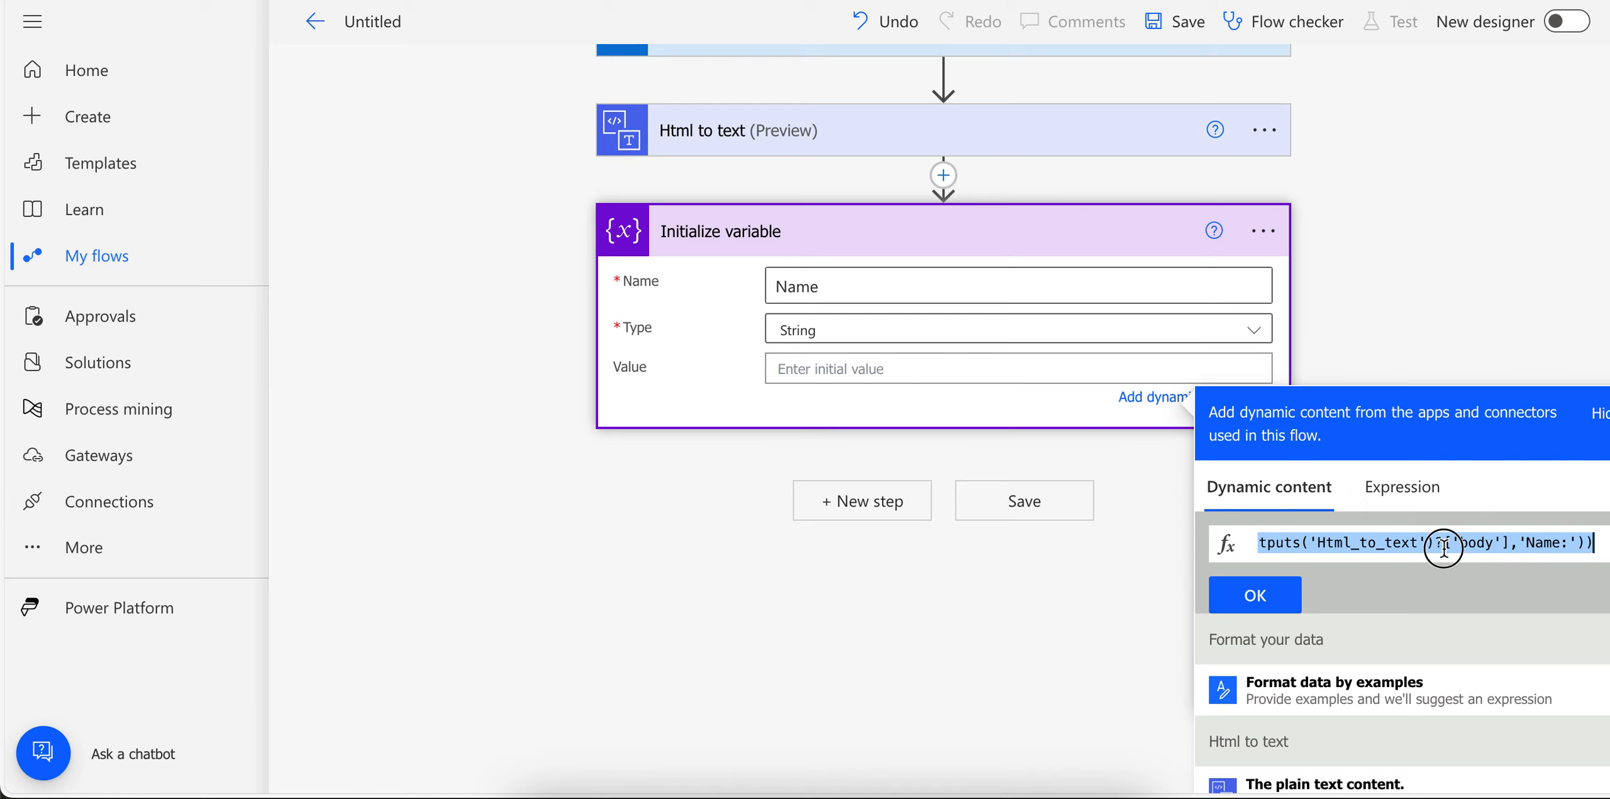
key("Left")
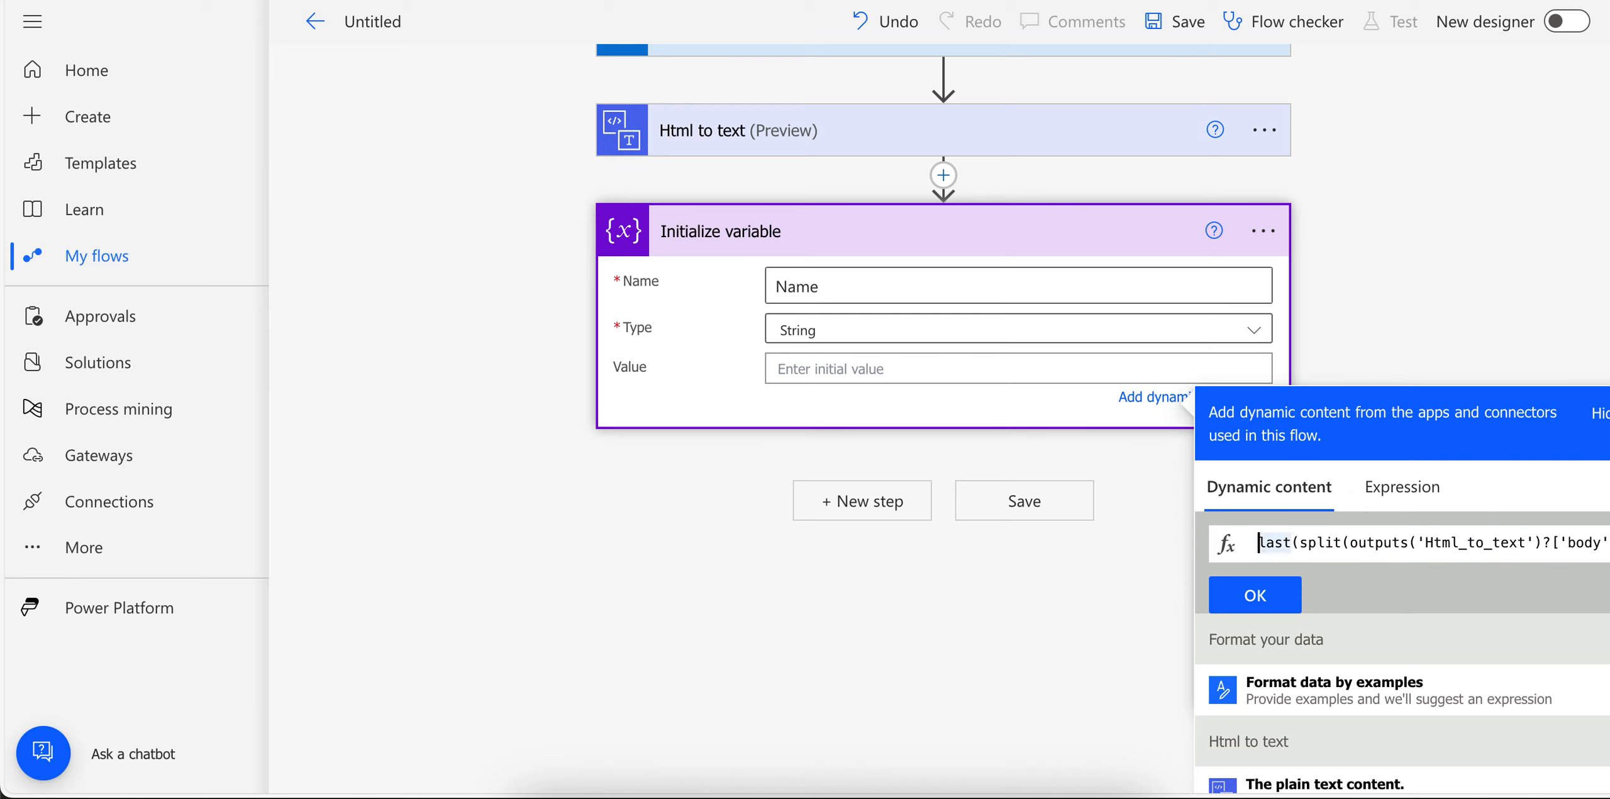
type("split")
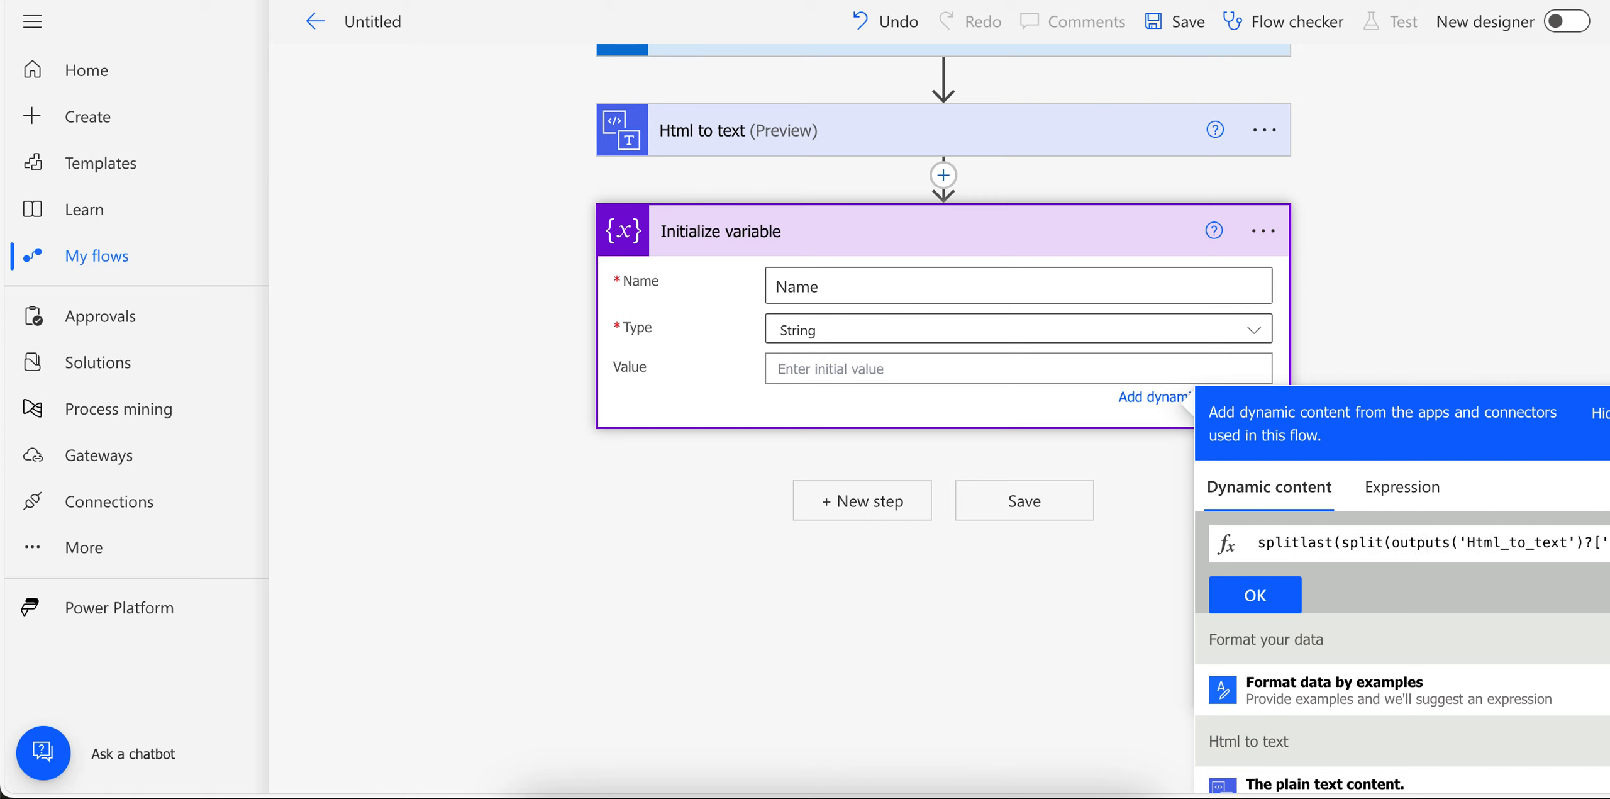
type("(")
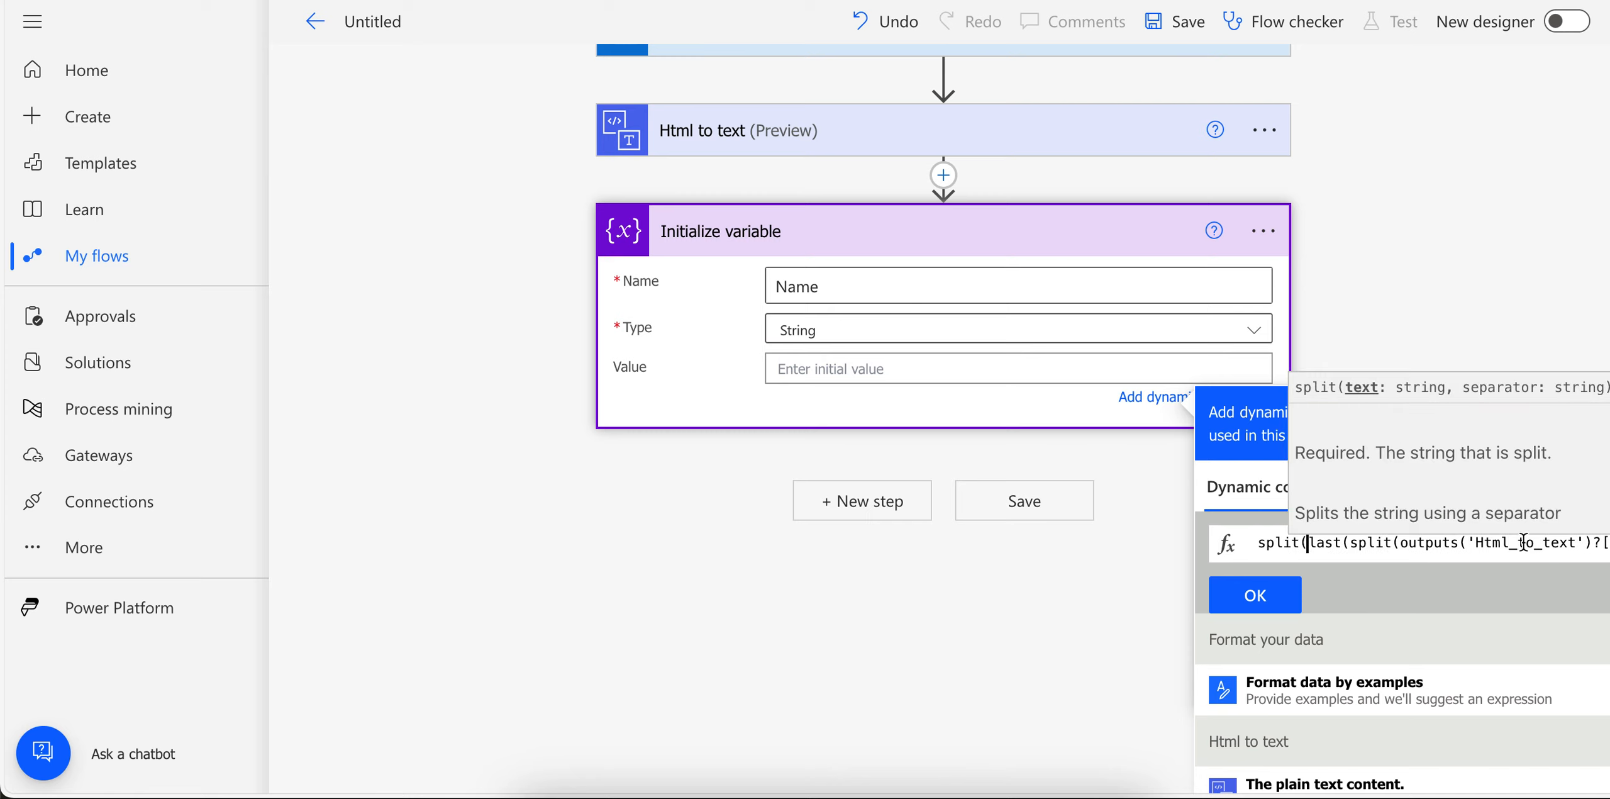
key("End")
type(")")
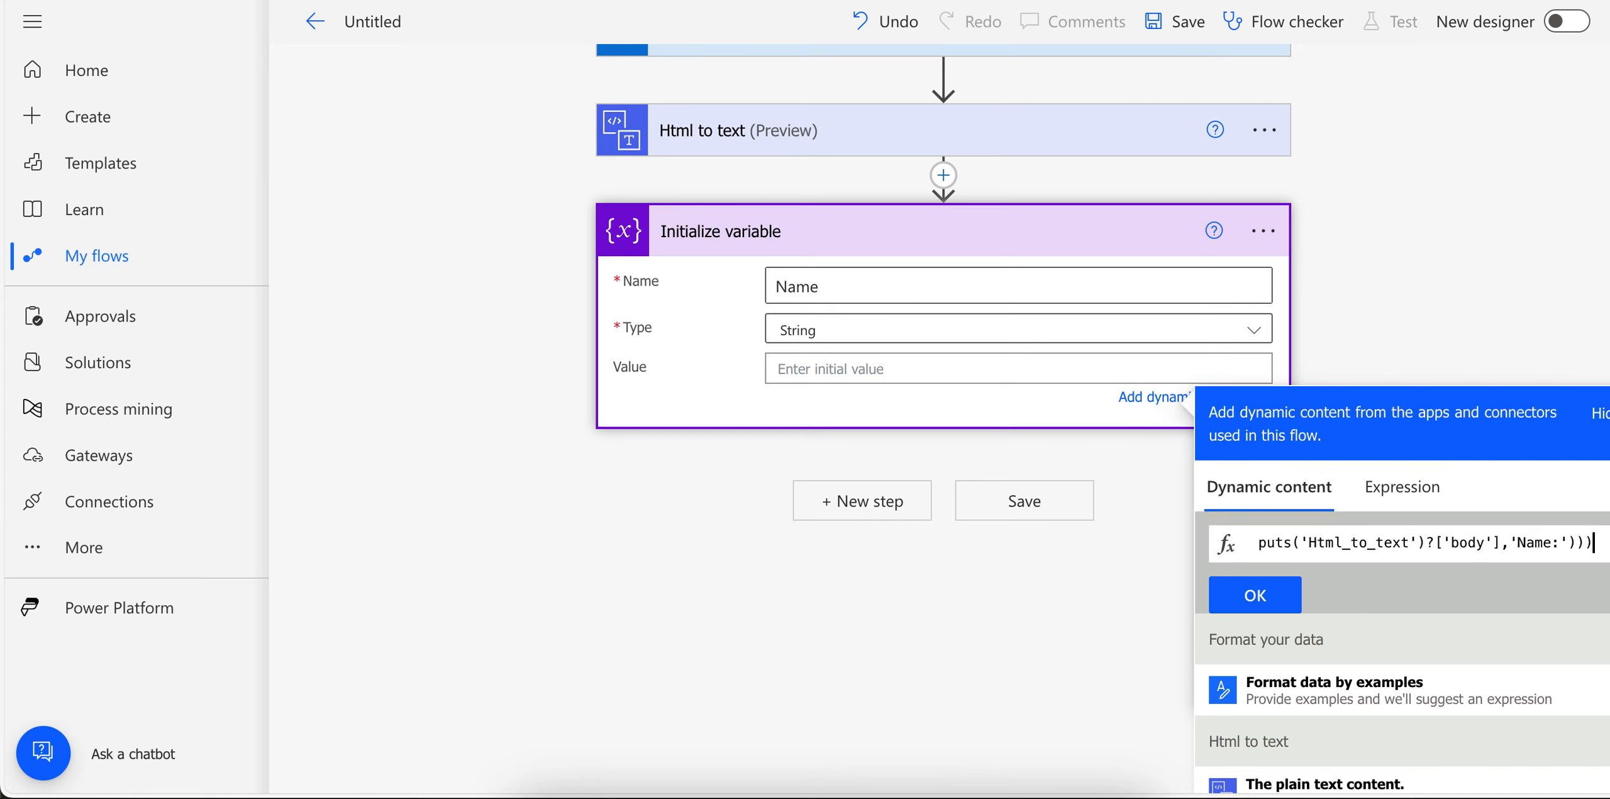
Give the outer split() a line break in single quotes as its separator and insert the expression as the variable's value
key("Left")
type(",'")
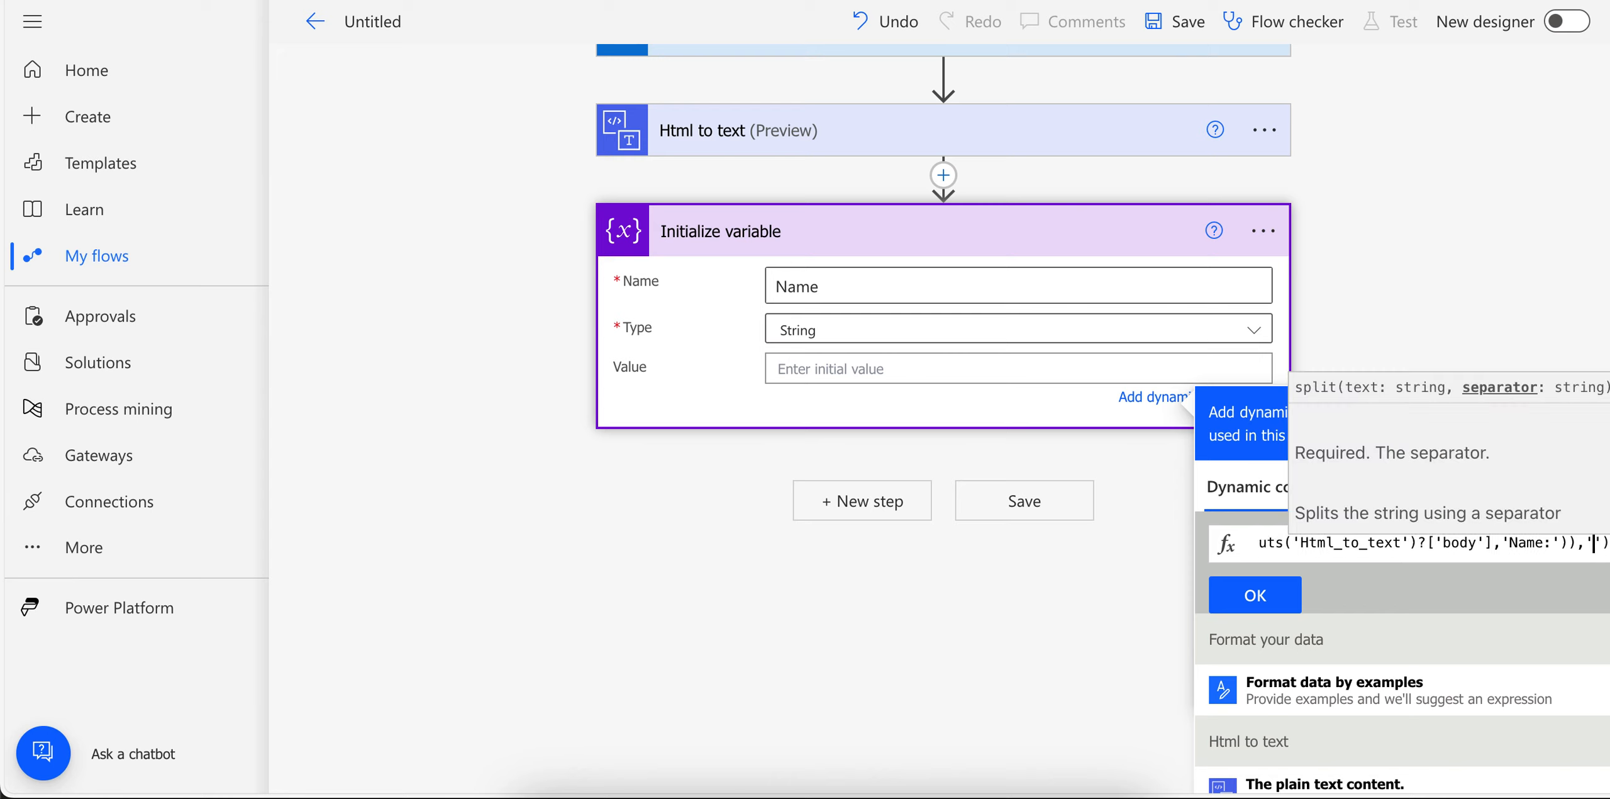
key("Return")
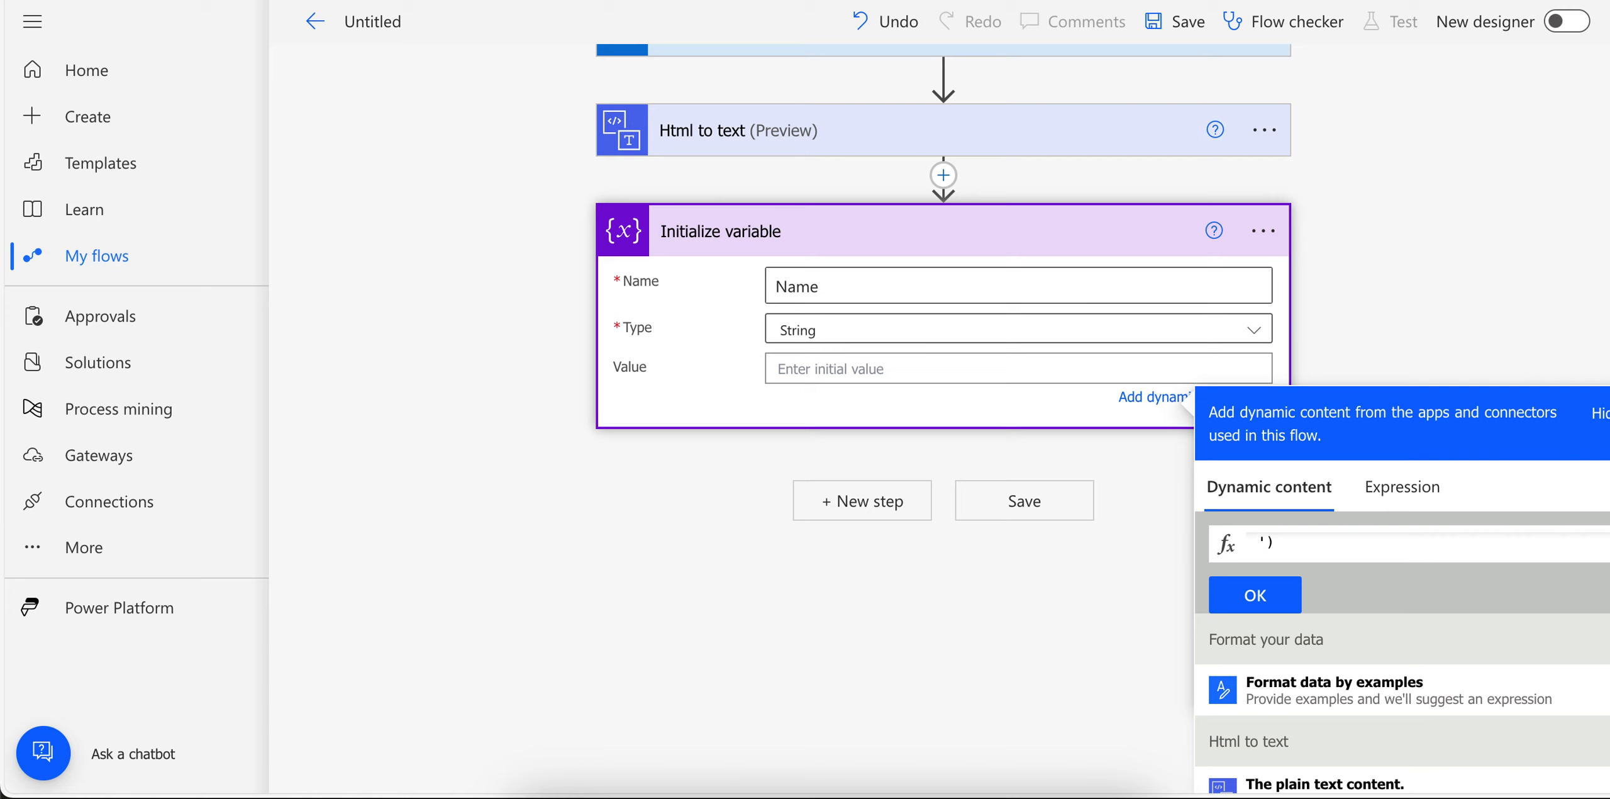
key("Up")
key("Down")
key("shift+End")
left_click(1280, 596)
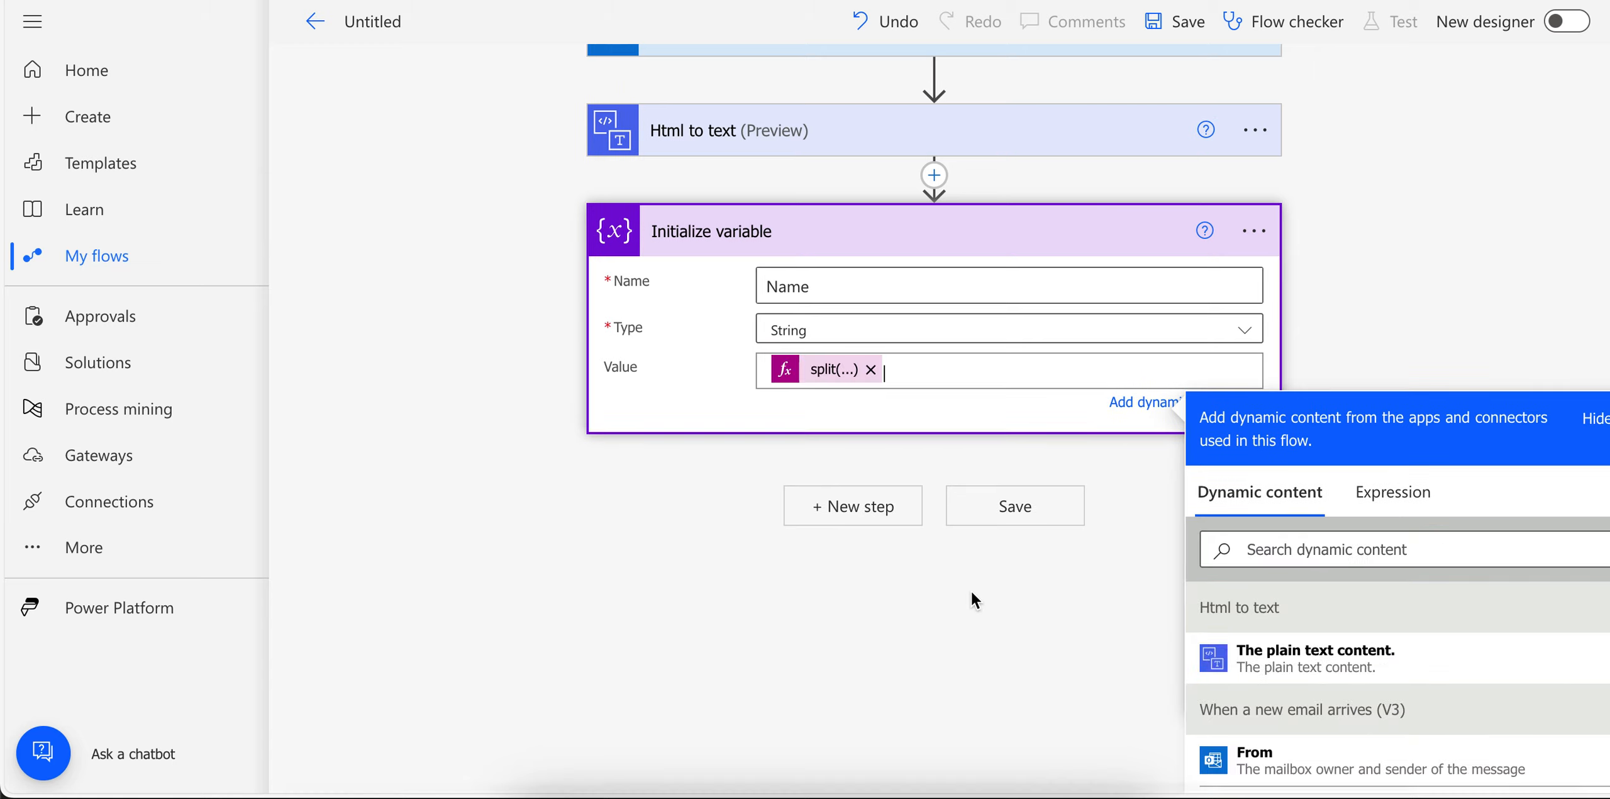
Switch to the text editor and add the full split(last(split())) expression with its line-break separator below the example output
left_click(971, 588)
left_click(755, 762)
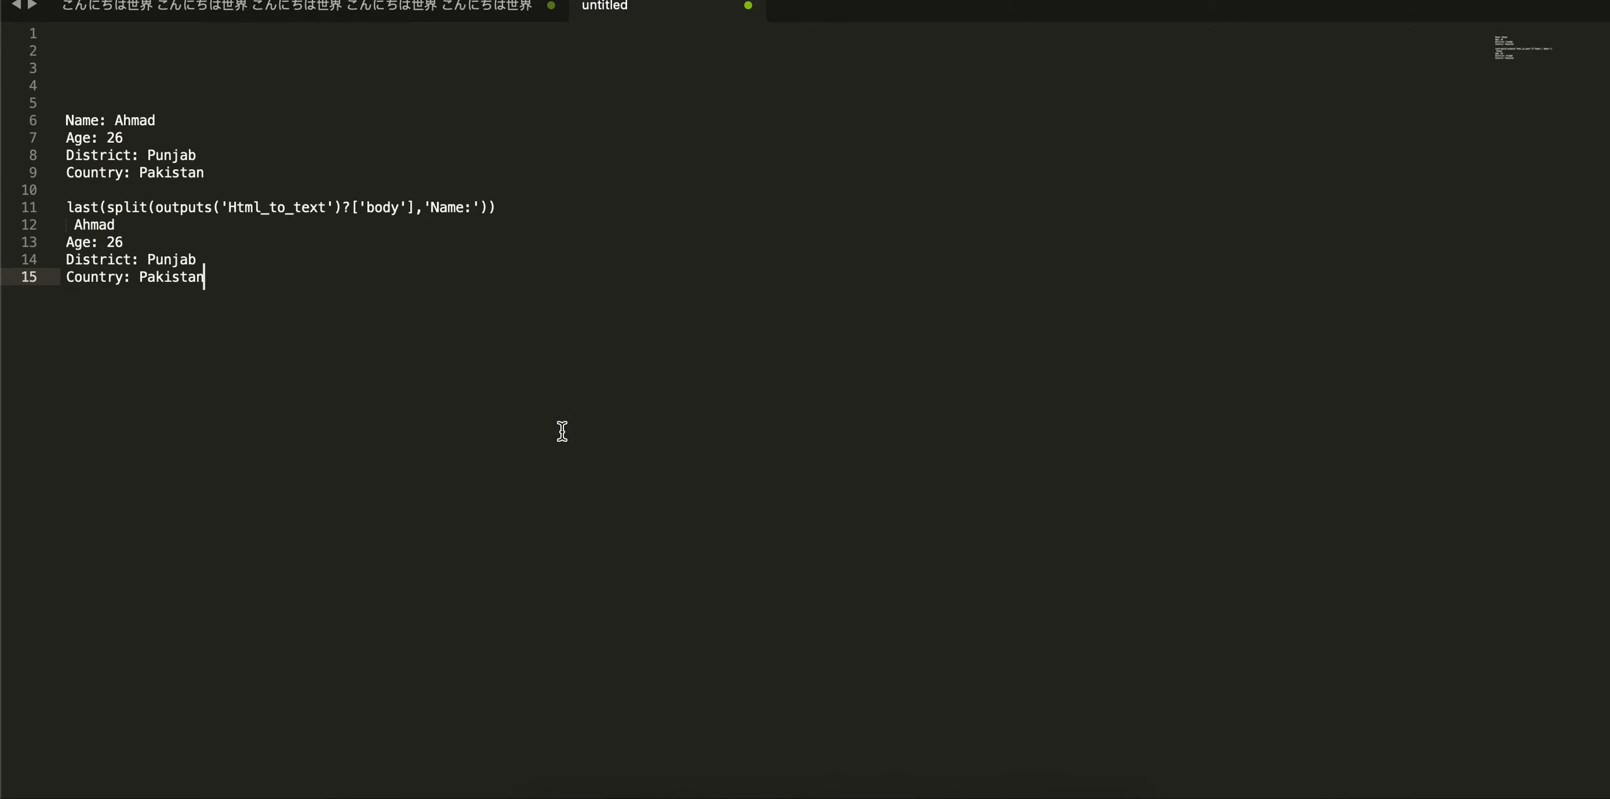
key("Return")
key("Return")
type("split(last(split(outputs('Html_to_text')?['body'],'Name:')),' ')")
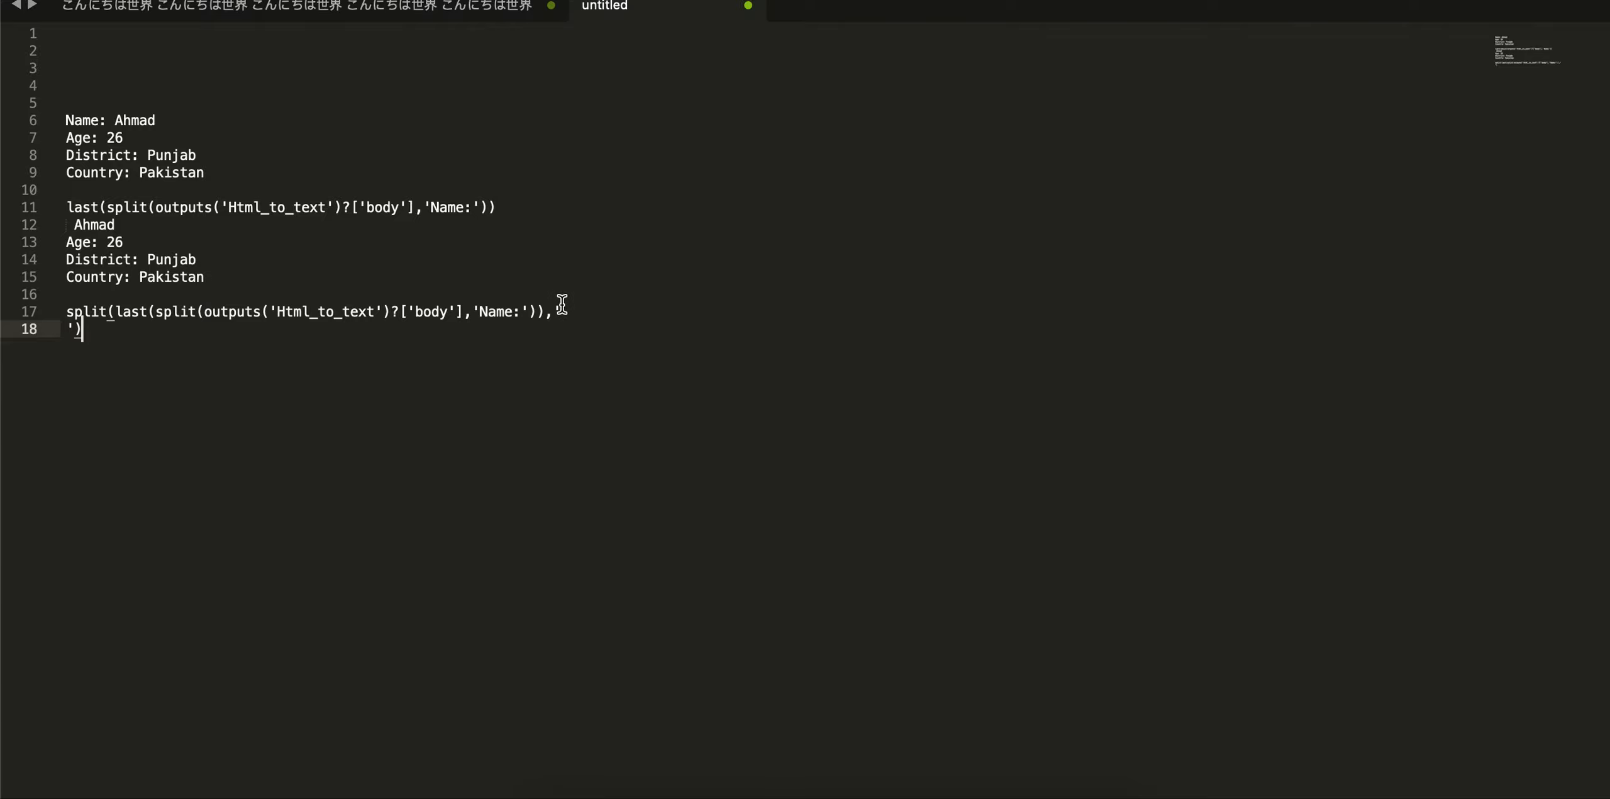
Copy the four example output lines and paste them below the new split expression, after a blank line
left_click_drag(561, 309, 578, 332)
left_click(261, 349)
key("Return")
key("Return")
left_click_drag(73, 225, 248, 287)
key("ctrl+c")
left_click(168, 367)
key("ctrl+v")
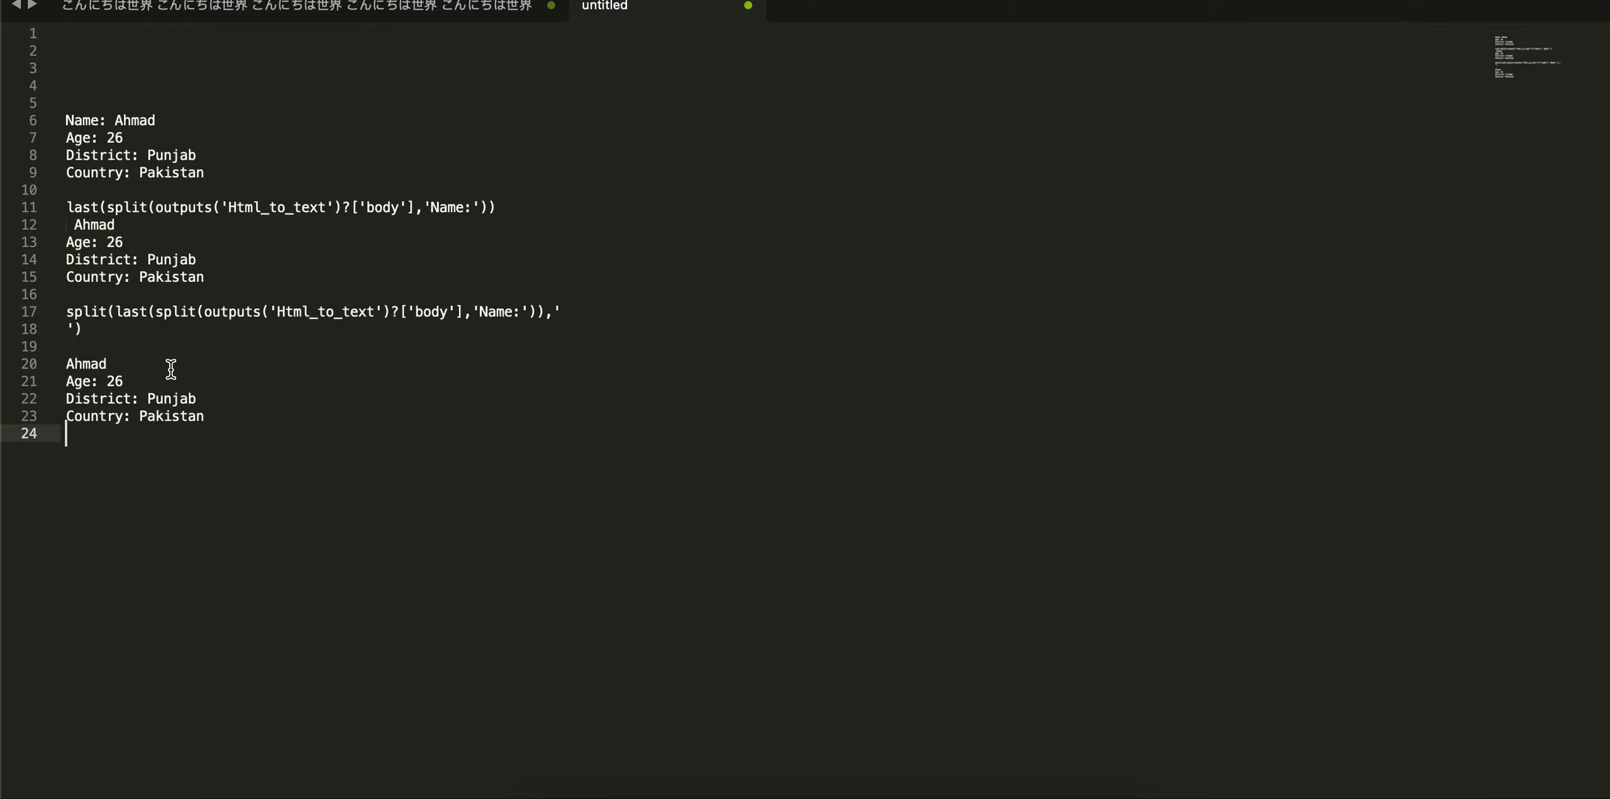
Paste another copy of the four sample lines further down and separate each line with a blank line to illustrate the split
key("Return")
key("Return")
key("ctrl+v")
left_click(145, 461)
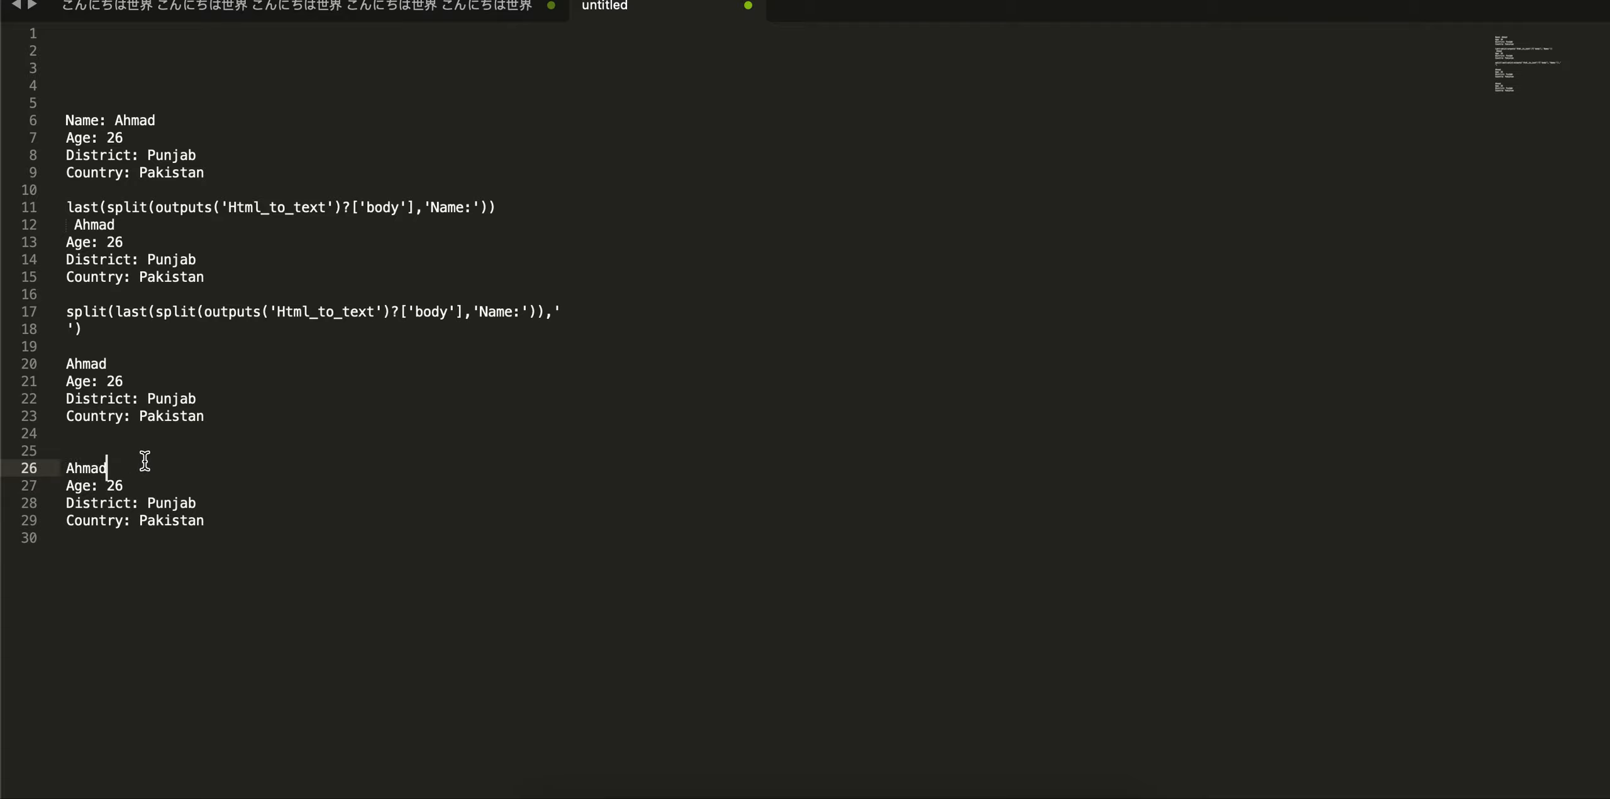
key("Return")
left_click_drag(66, 468, 146, 467)
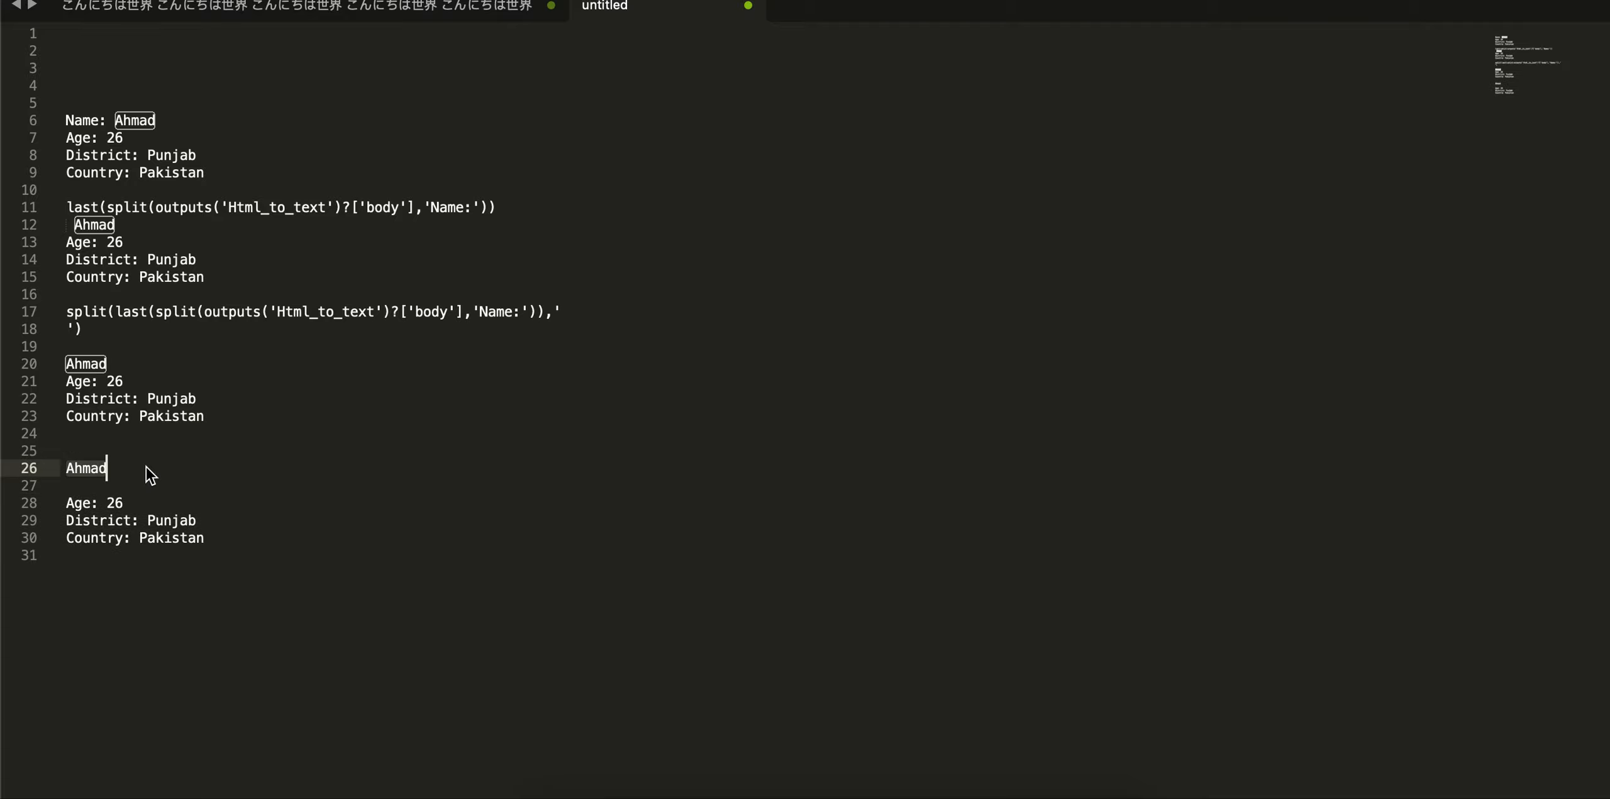
left_click(157, 502)
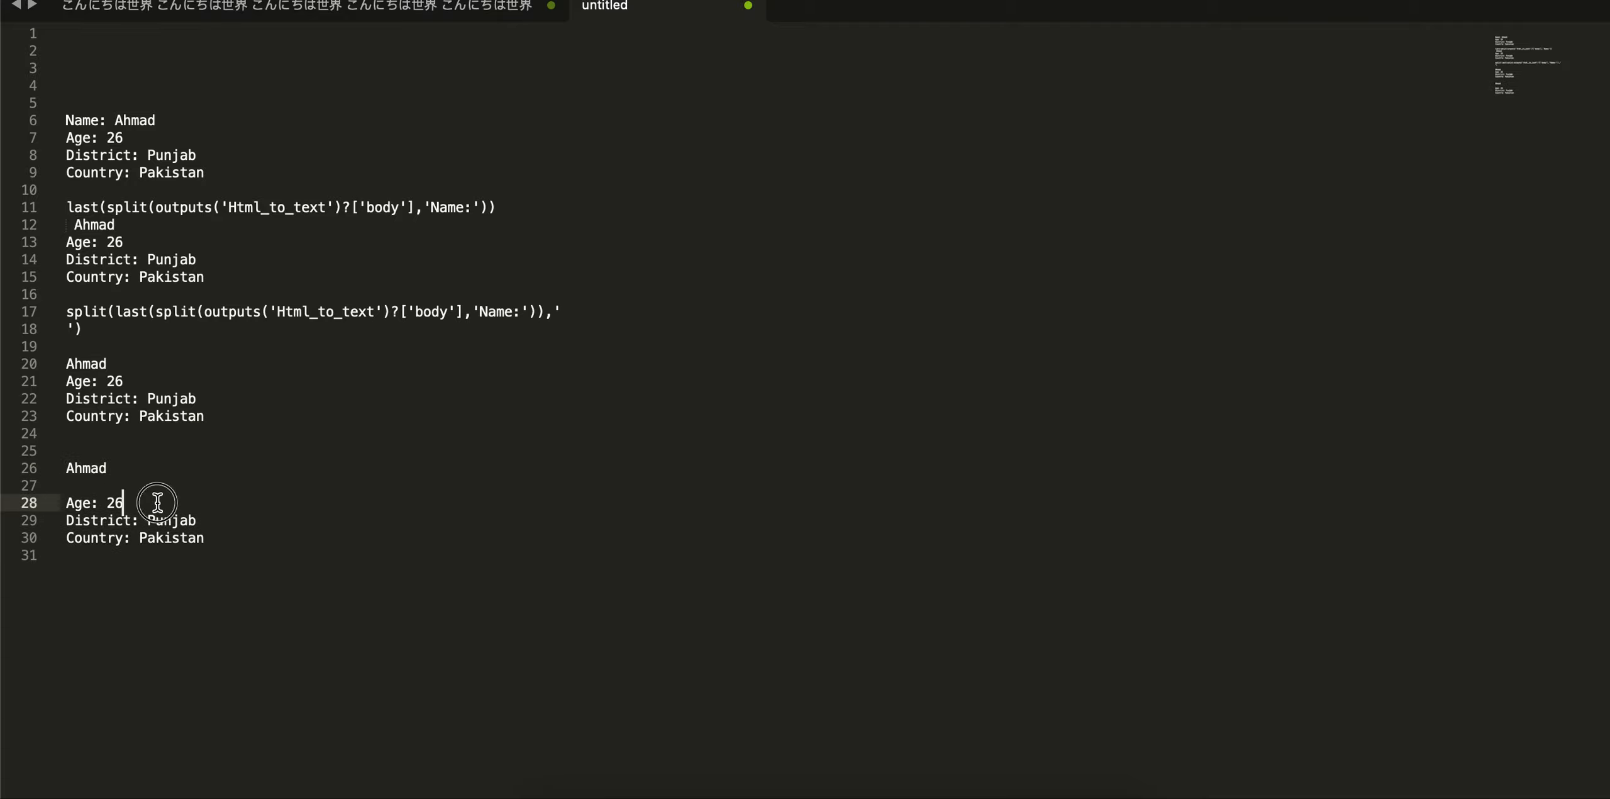
key("Return")
left_click(219, 535)
key("Return")
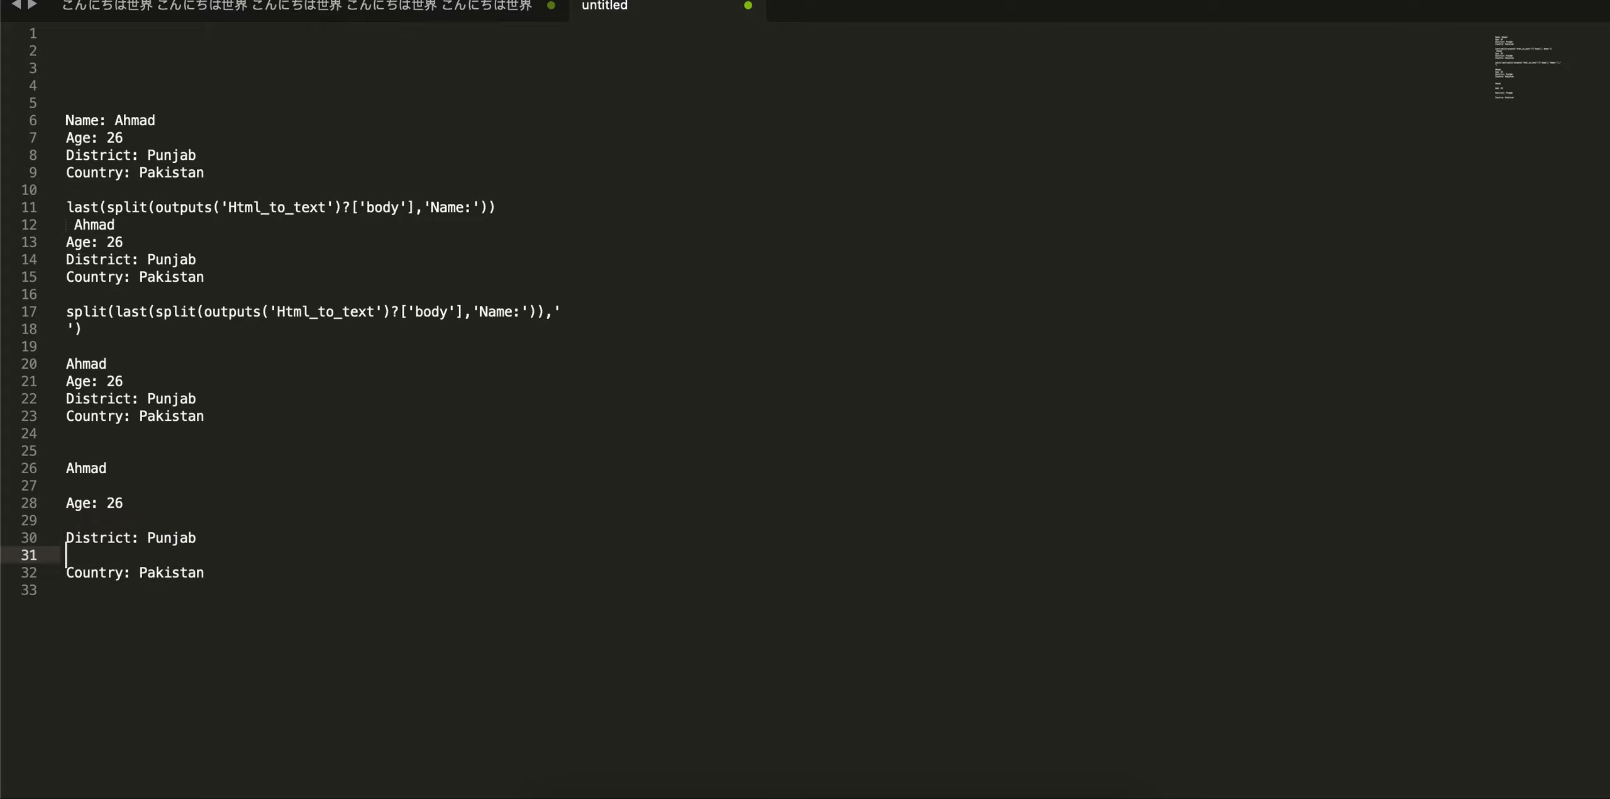
Delete the spaced-out copy of the sample lines
left_click_drag(66, 468, 229, 597)
key("BackSpace")
key("BackSpace")
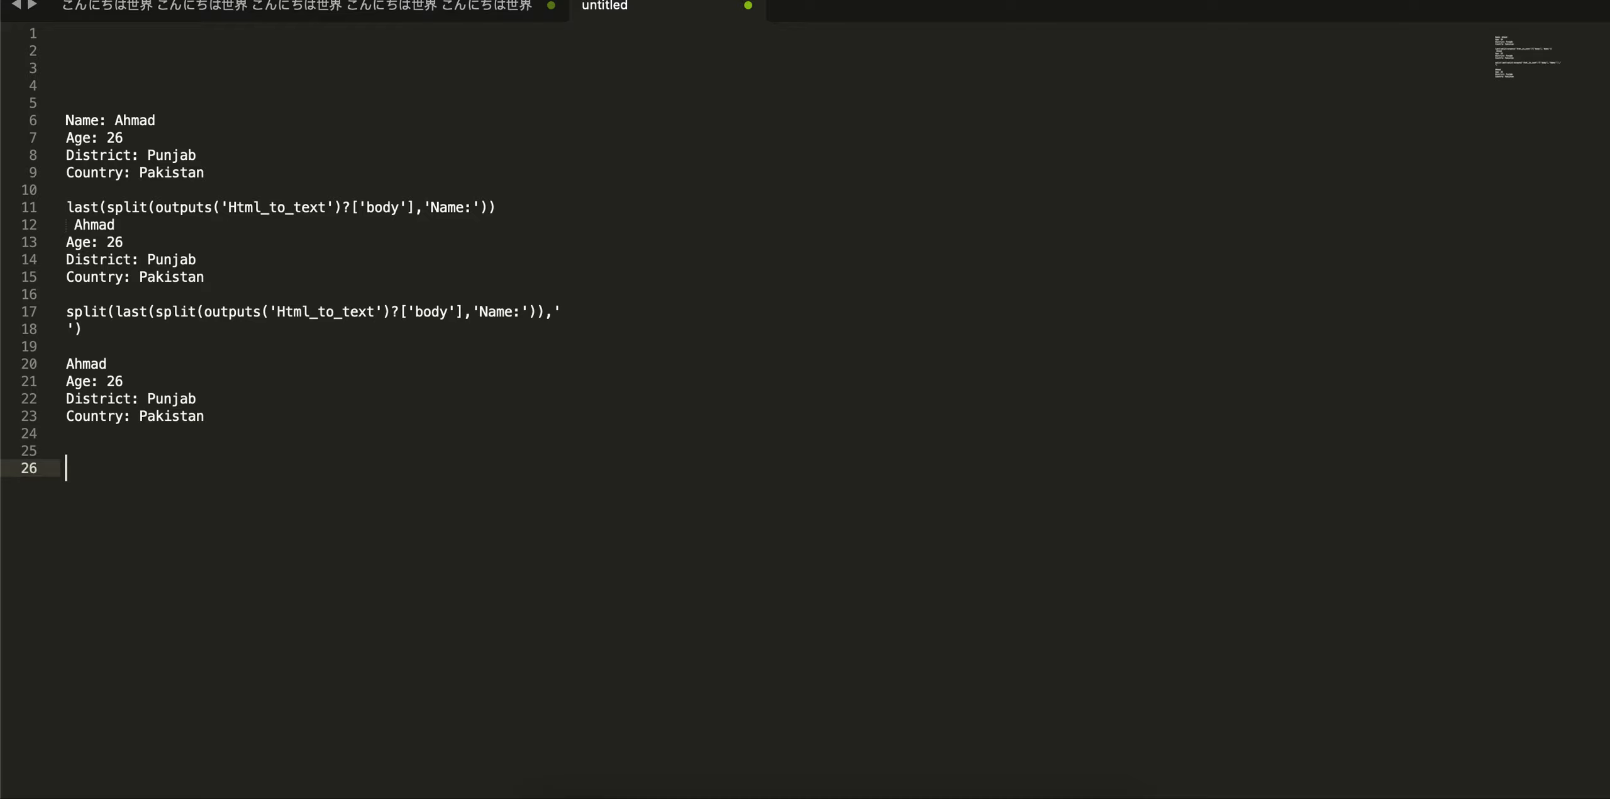
Switch to the flow in Microsoft Edge and wrap the Name variable's split expression in first()
key("BackSpace")
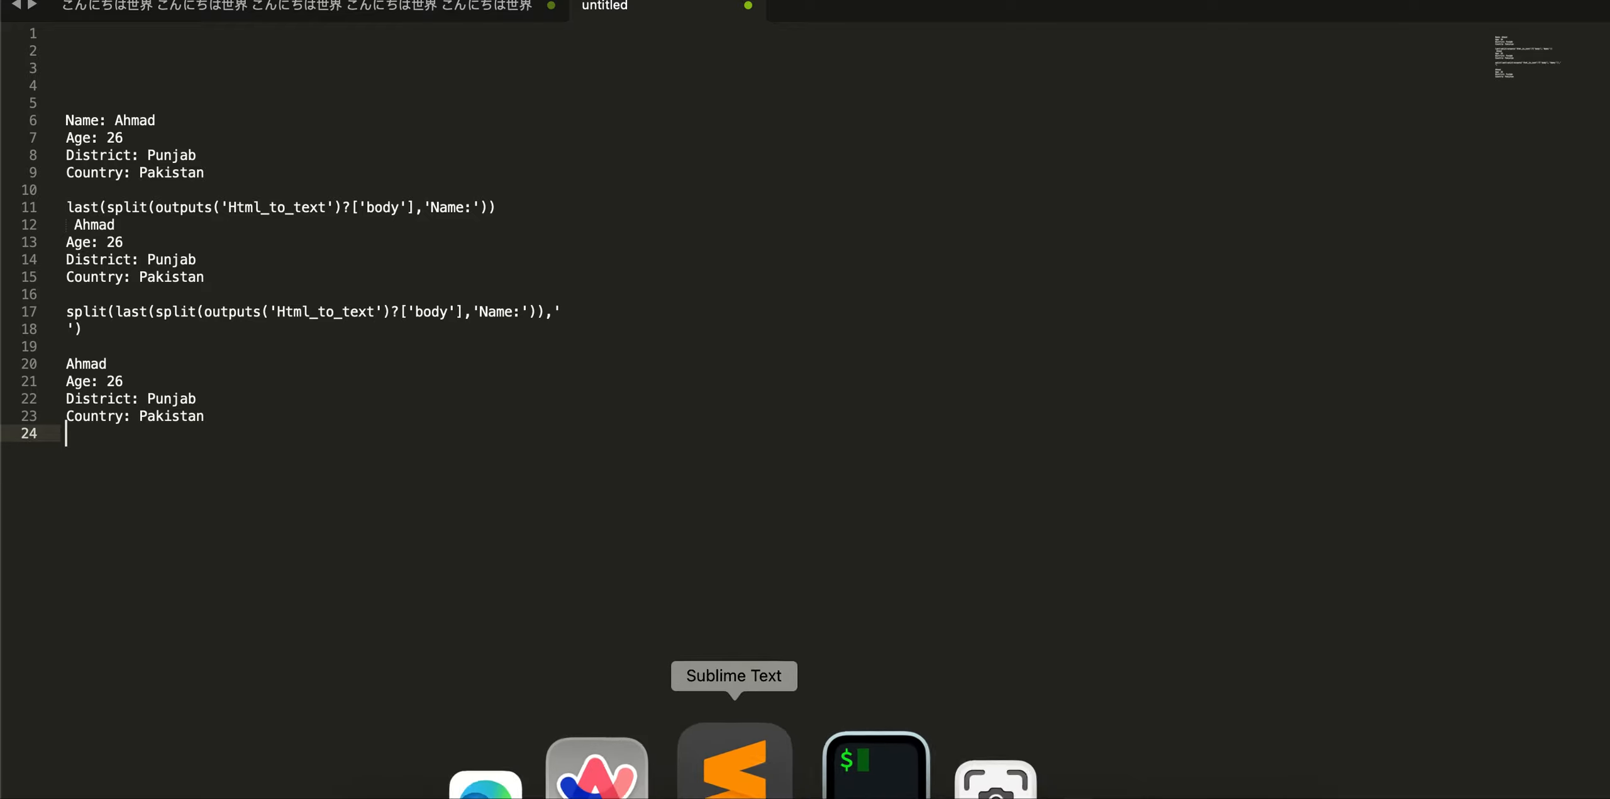
left_click(611, 764)
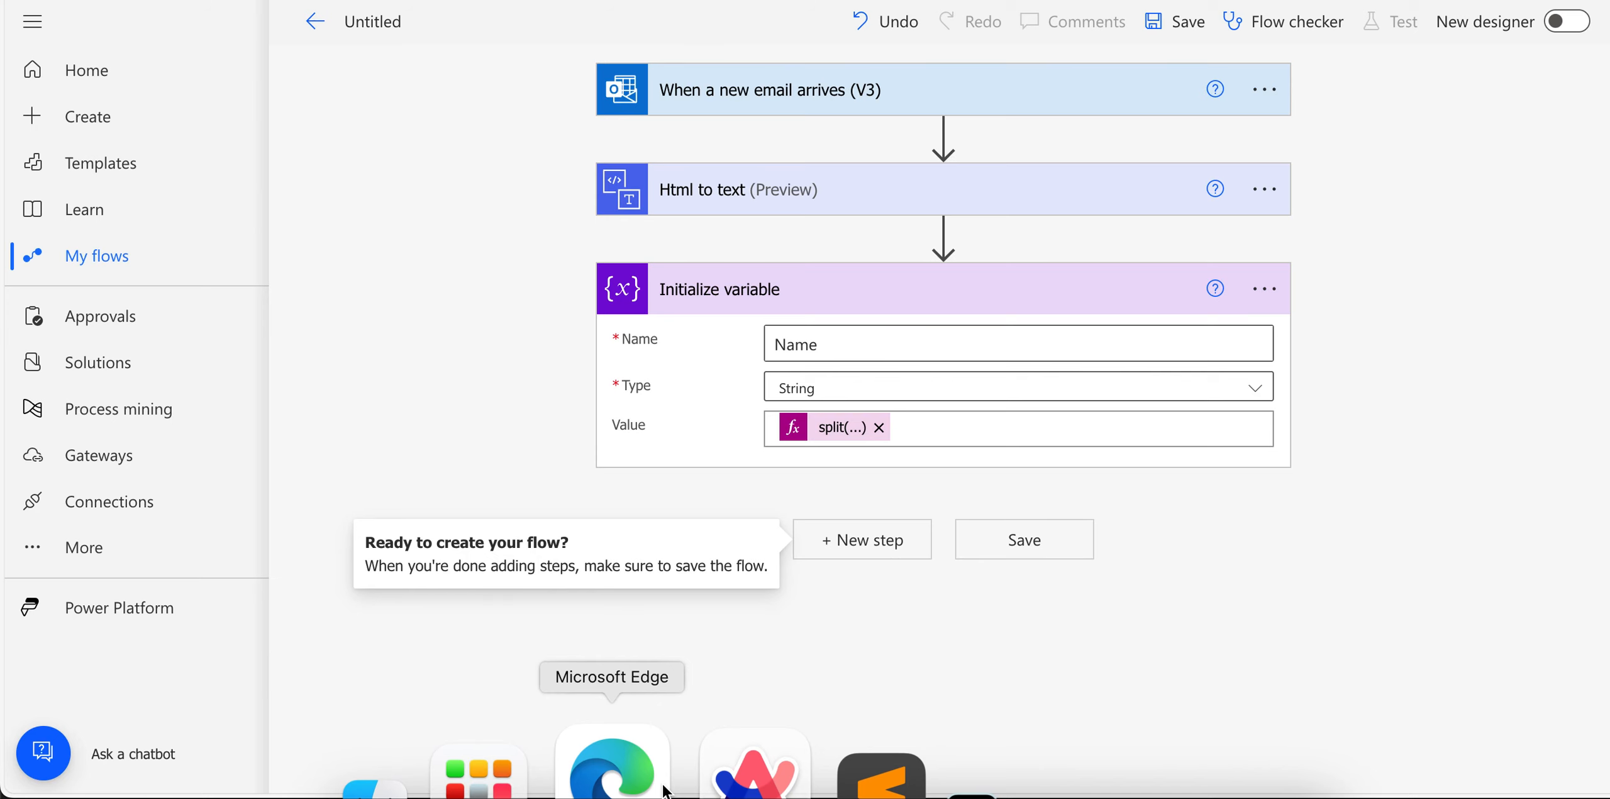
left_click(835, 429)
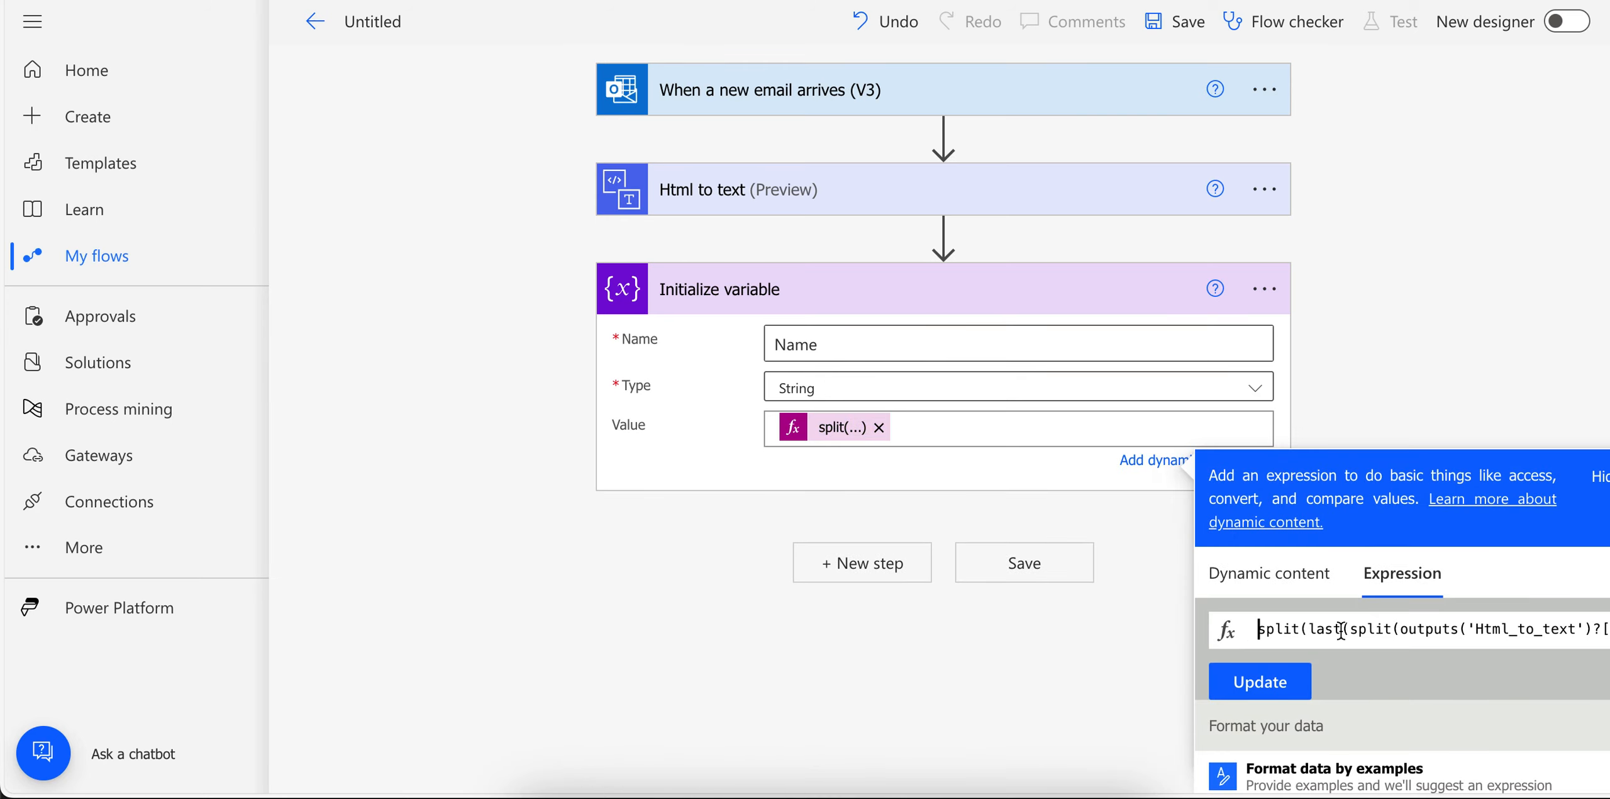
type("first")
type("(")
key("Delete")
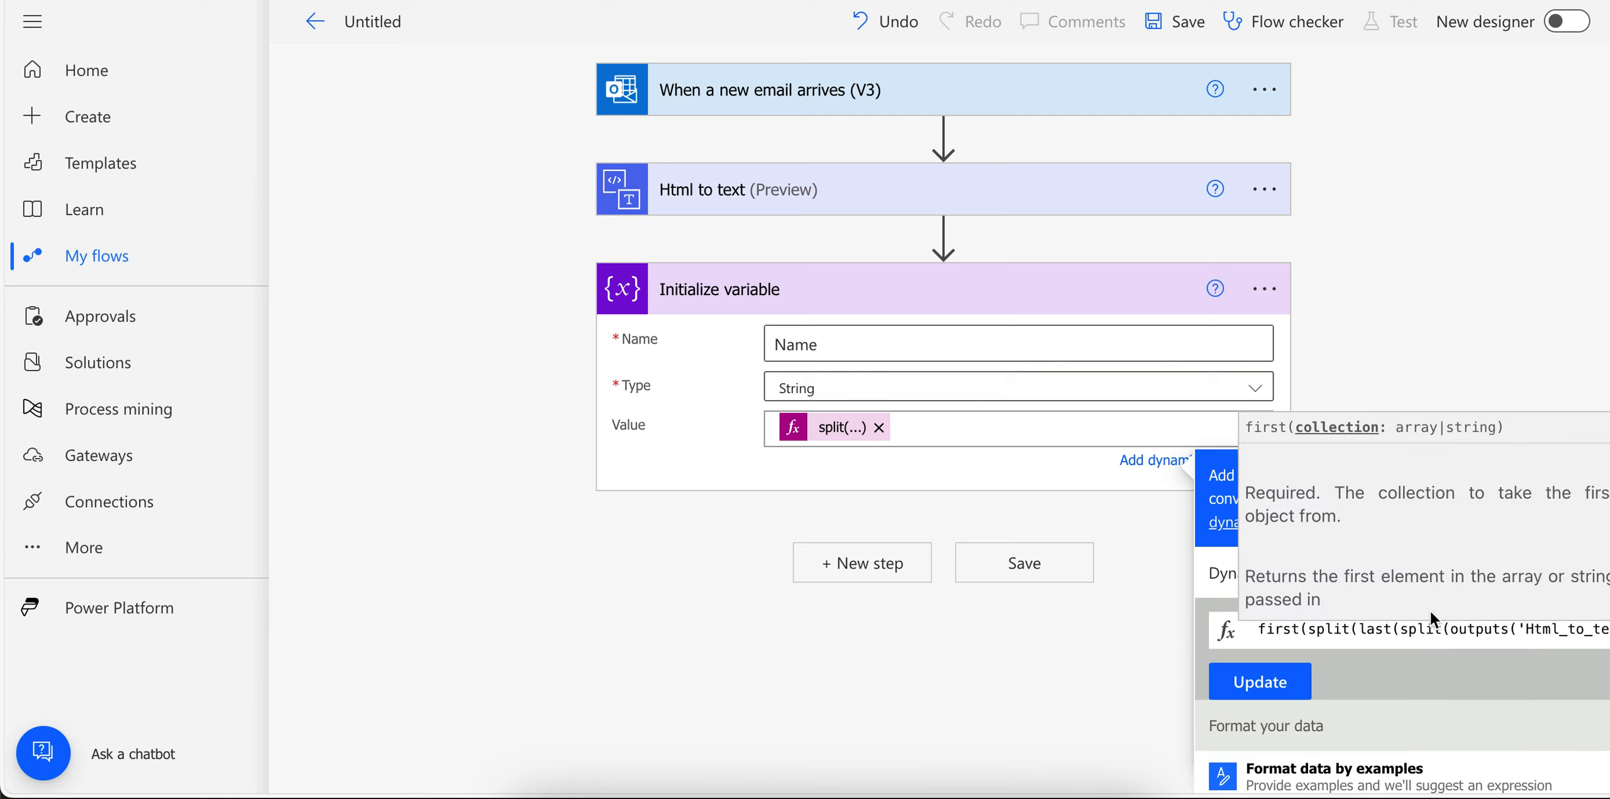
key("End")
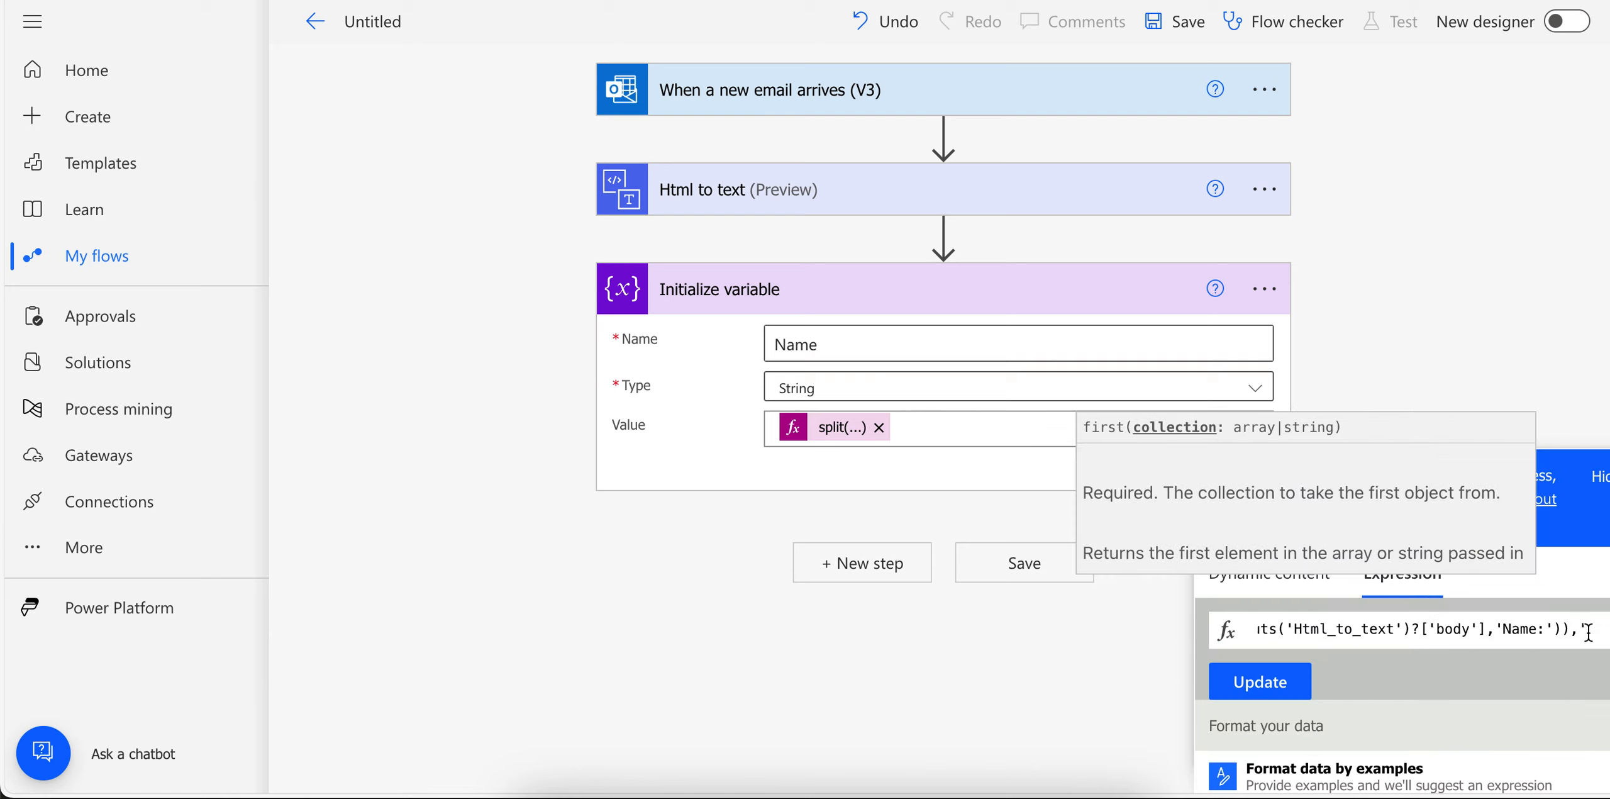
scroll(1588, 632, "down", 2)
left_click(1474, 641)
left_click(1458, 624)
type("')")
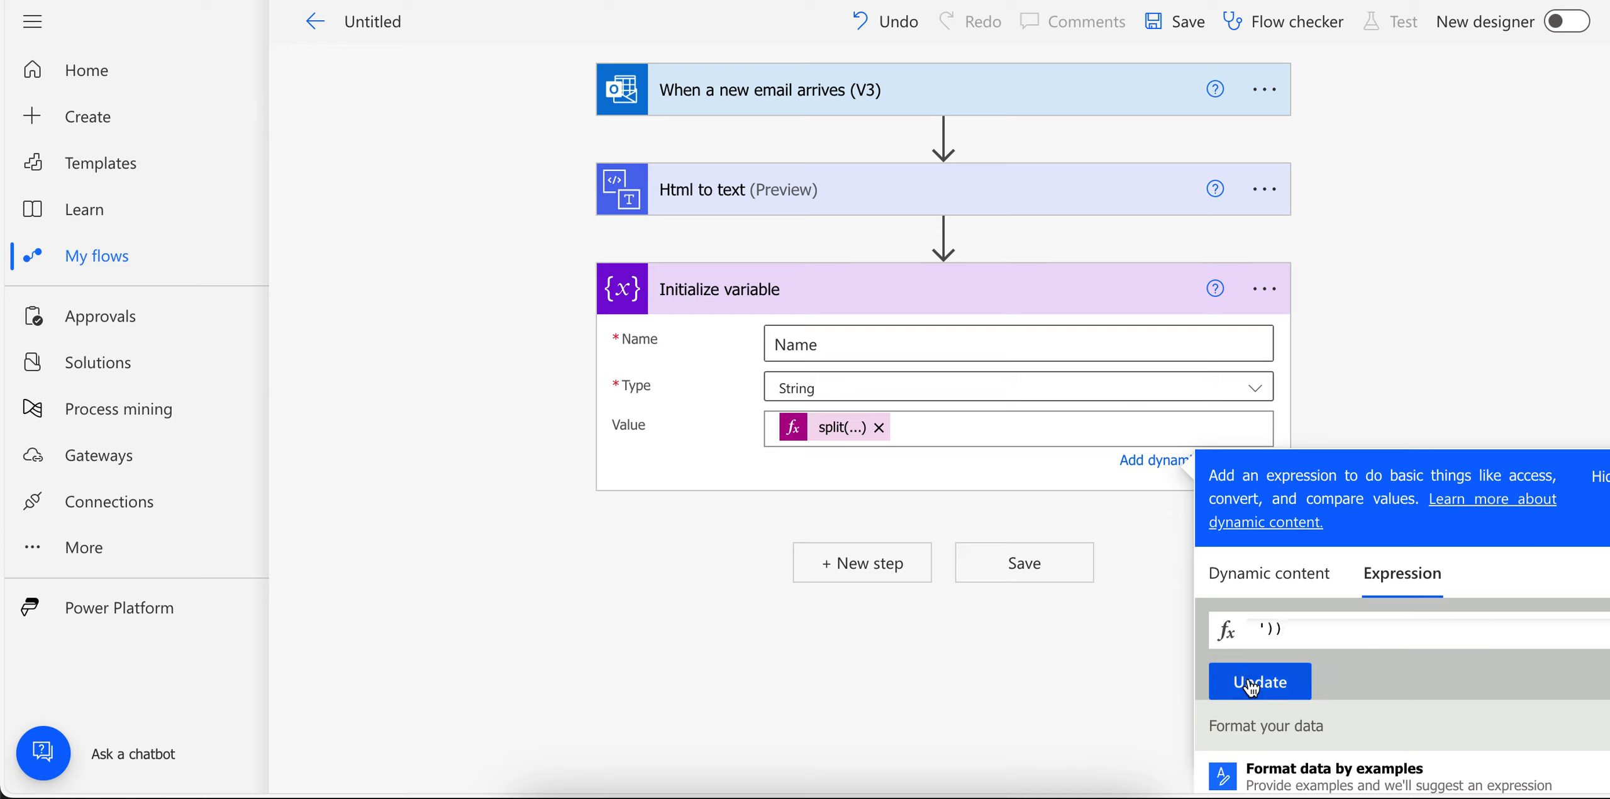
left_click(1260, 681)
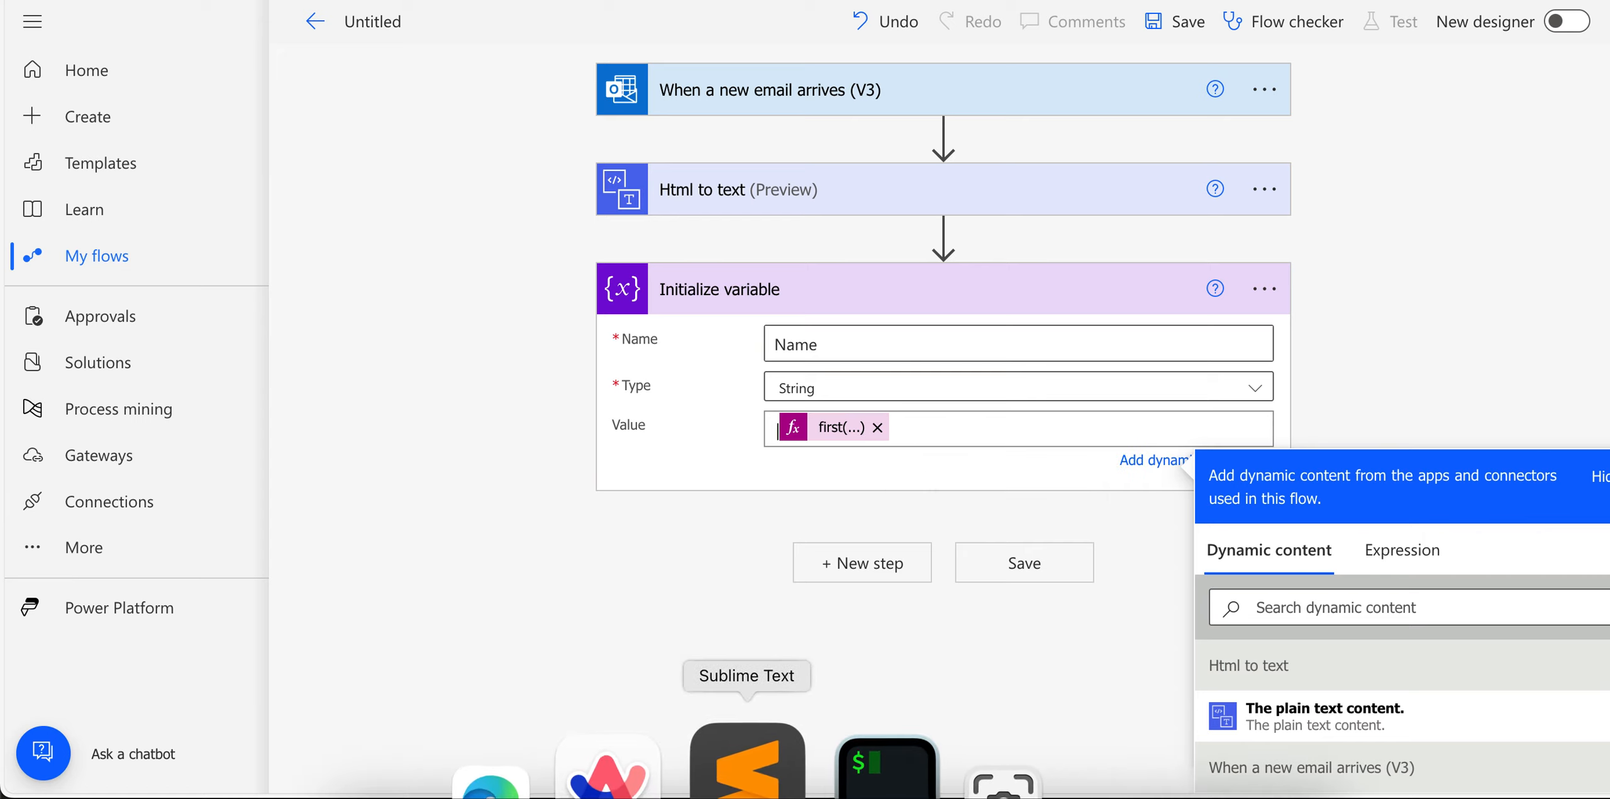
Switch to Sublime Text and paste a copy of the two-line split(last(split())) expression below the last sample lines
left_click(737, 764)
key("Return")
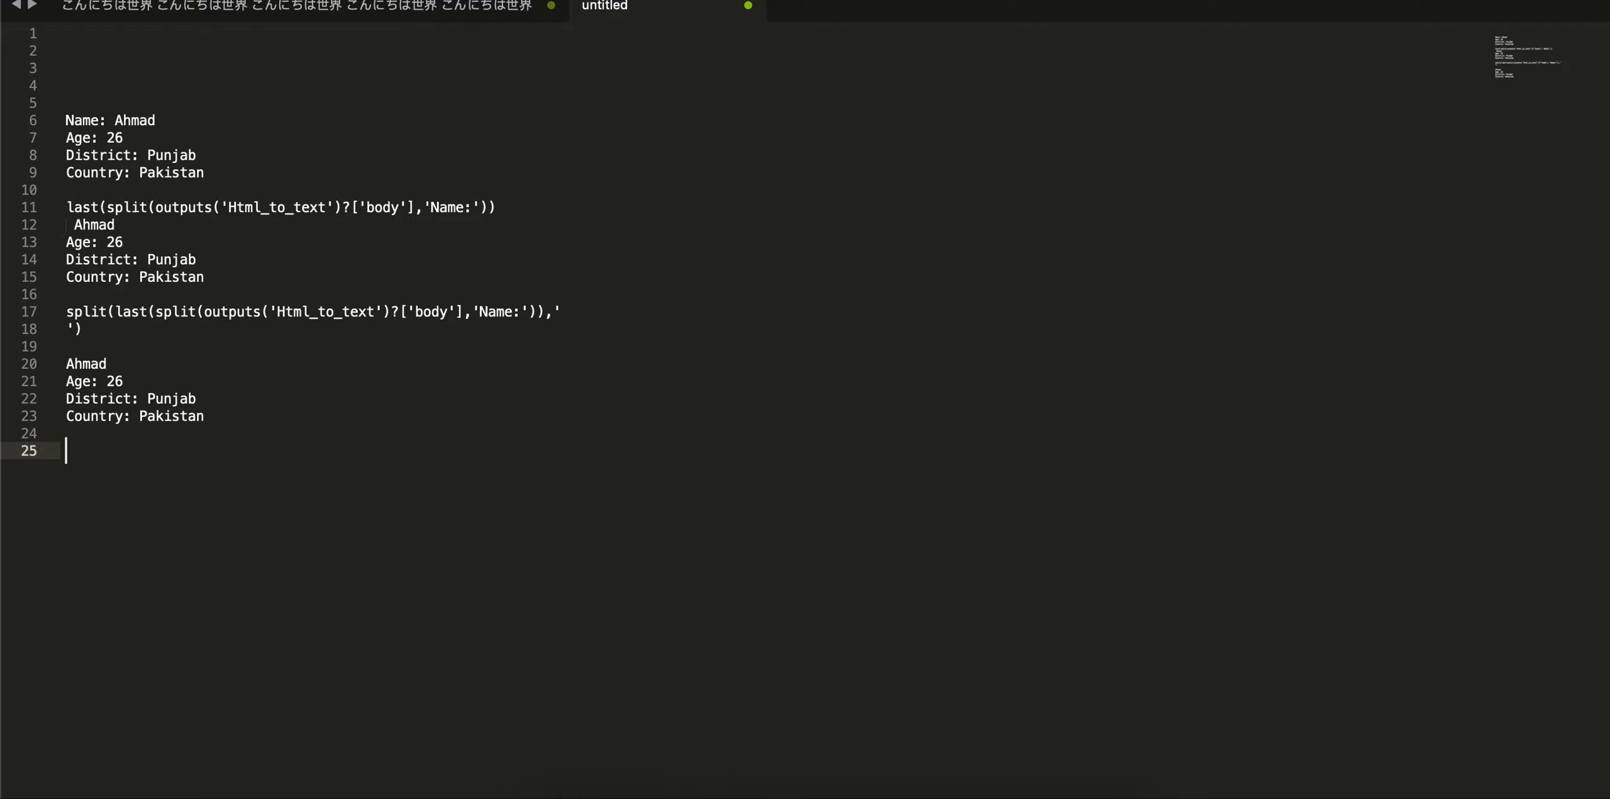
left_click(71, 311)
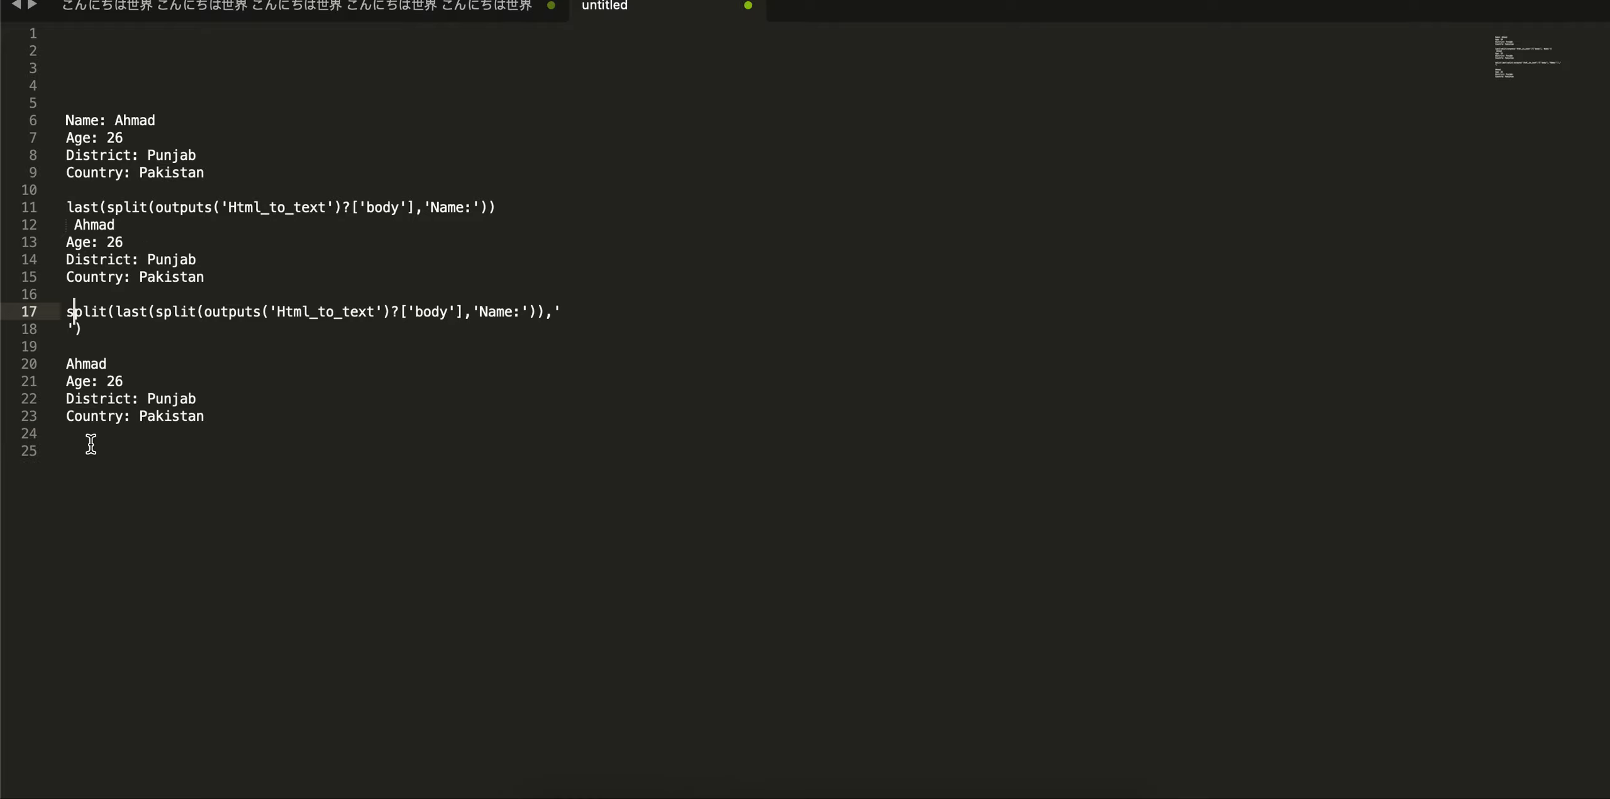
left_click_drag(67, 311, 83, 329)
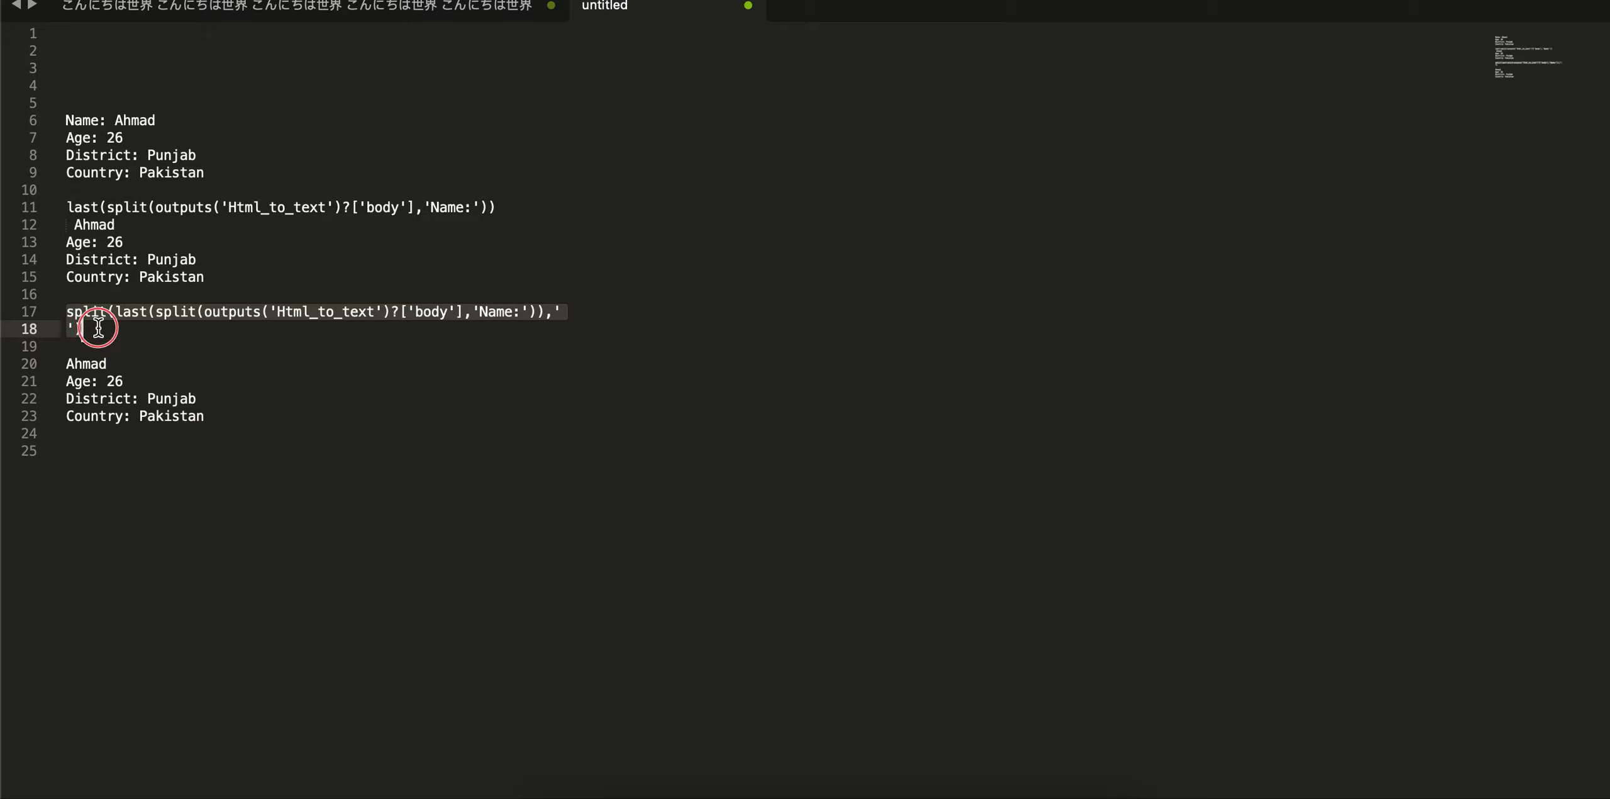
key("super+c")
left_click(112, 458)
key("super+v")
Wrap the pasted split expression in first( ) so it matches the flow's expression
key("Up")
key("Left")
key("Left")
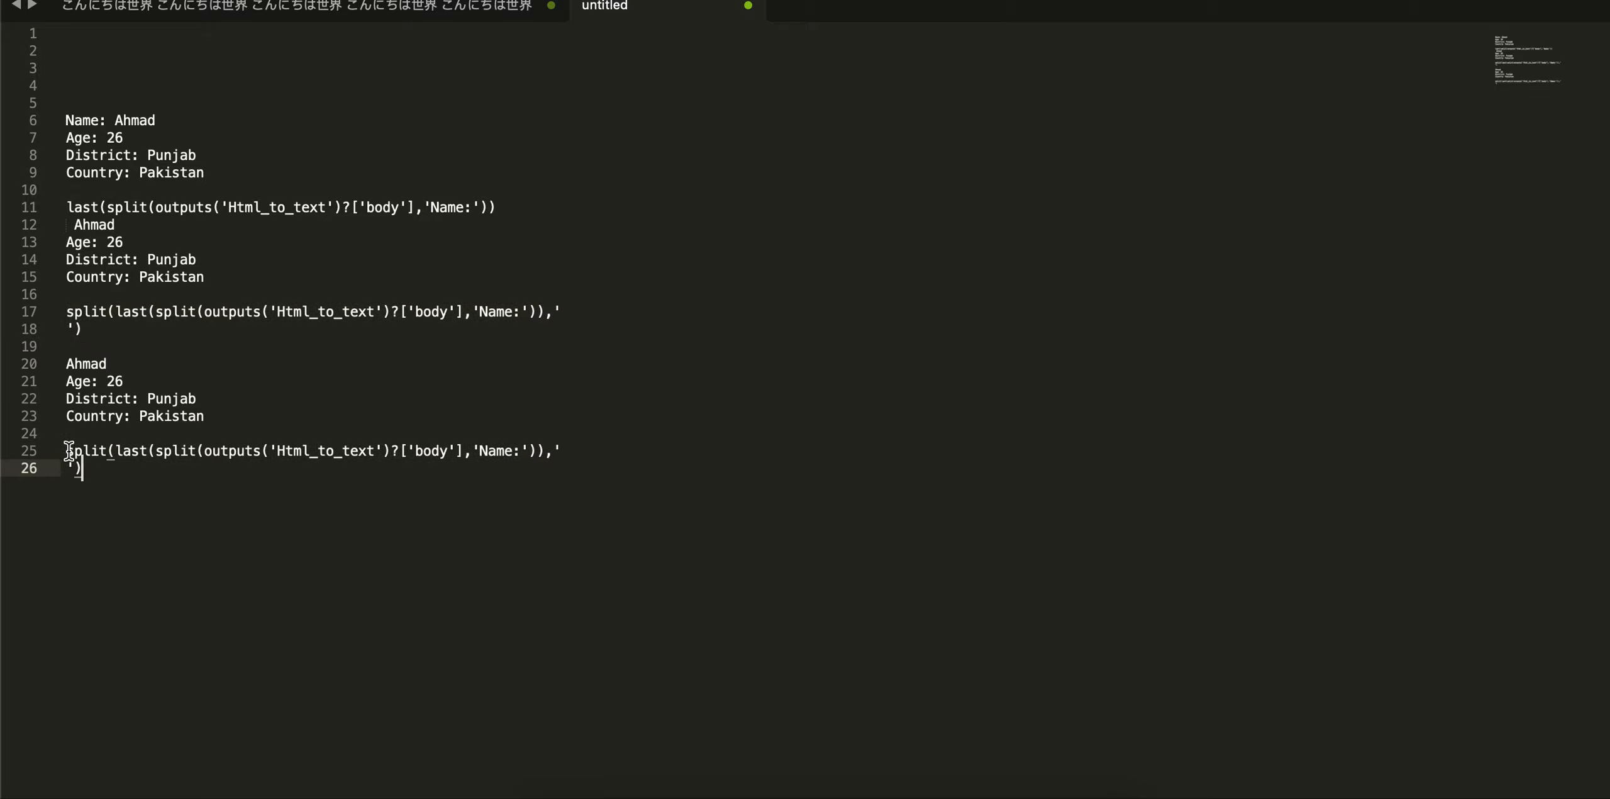
type("first")
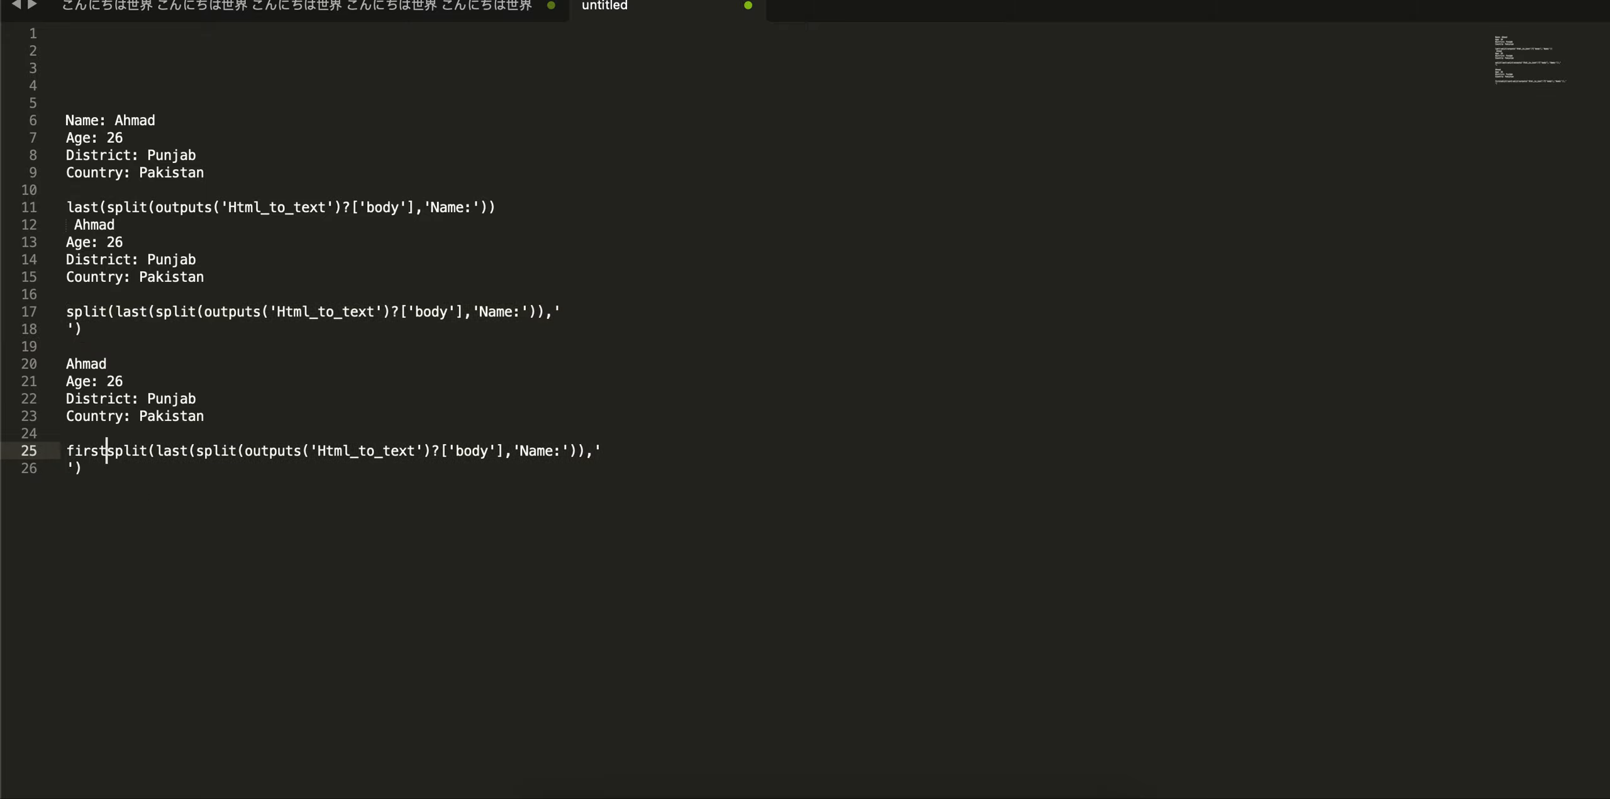
type("(")
left_click(111, 469)
type(")")
Copy the name value with its leading space from the first sample line and paste it below the first() expression as its output
key("Return")
key("Return")
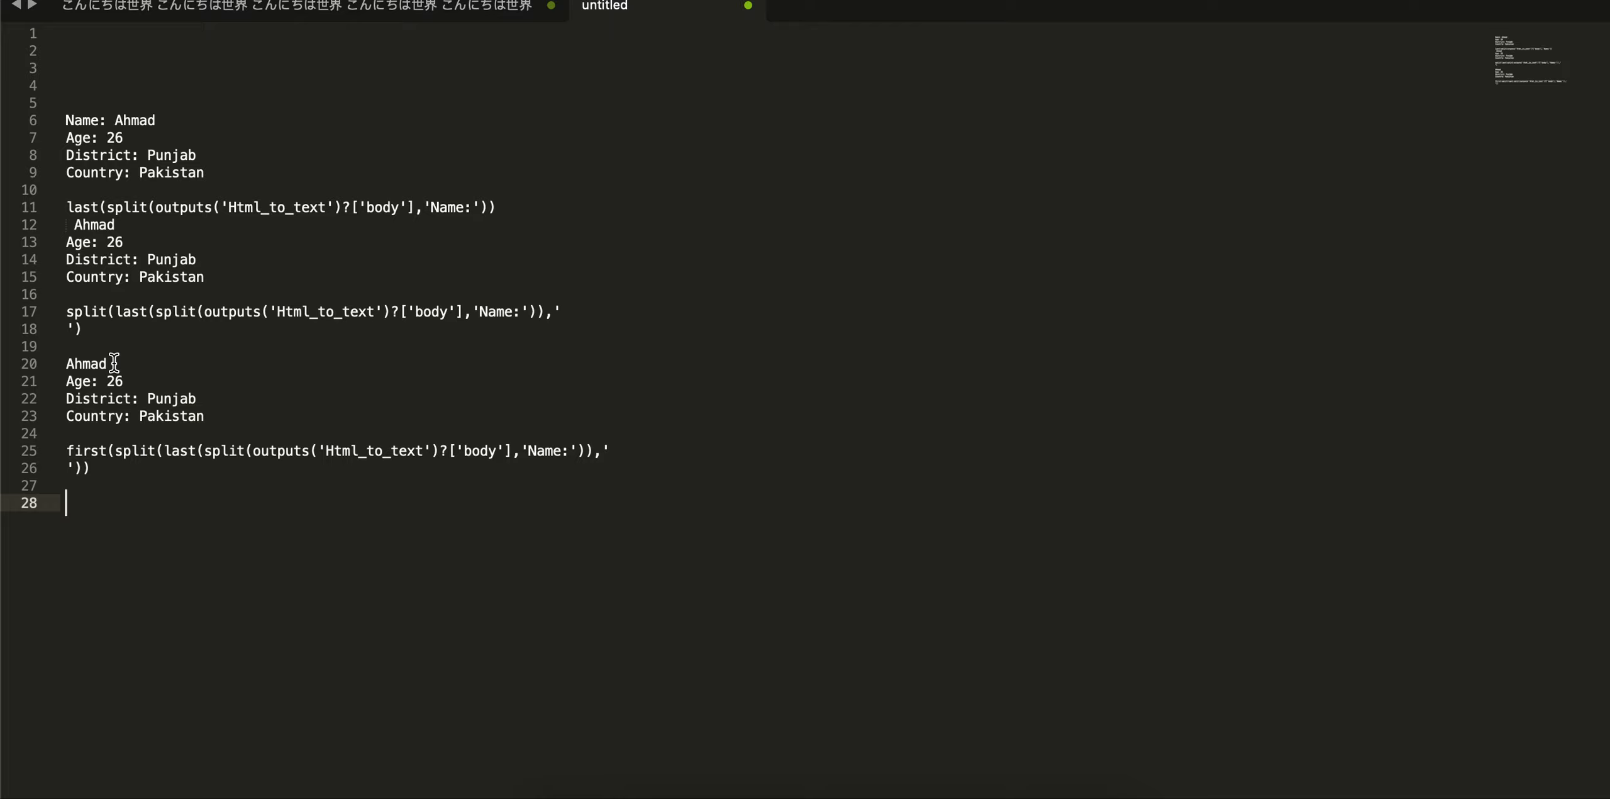
left_click_drag(69, 364, 144, 364)
left_click(114, 121)
left_click_drag(111, 122, 157, 121)
left_click(137, 482)
key("Return")
key("Return")
key("super+v")
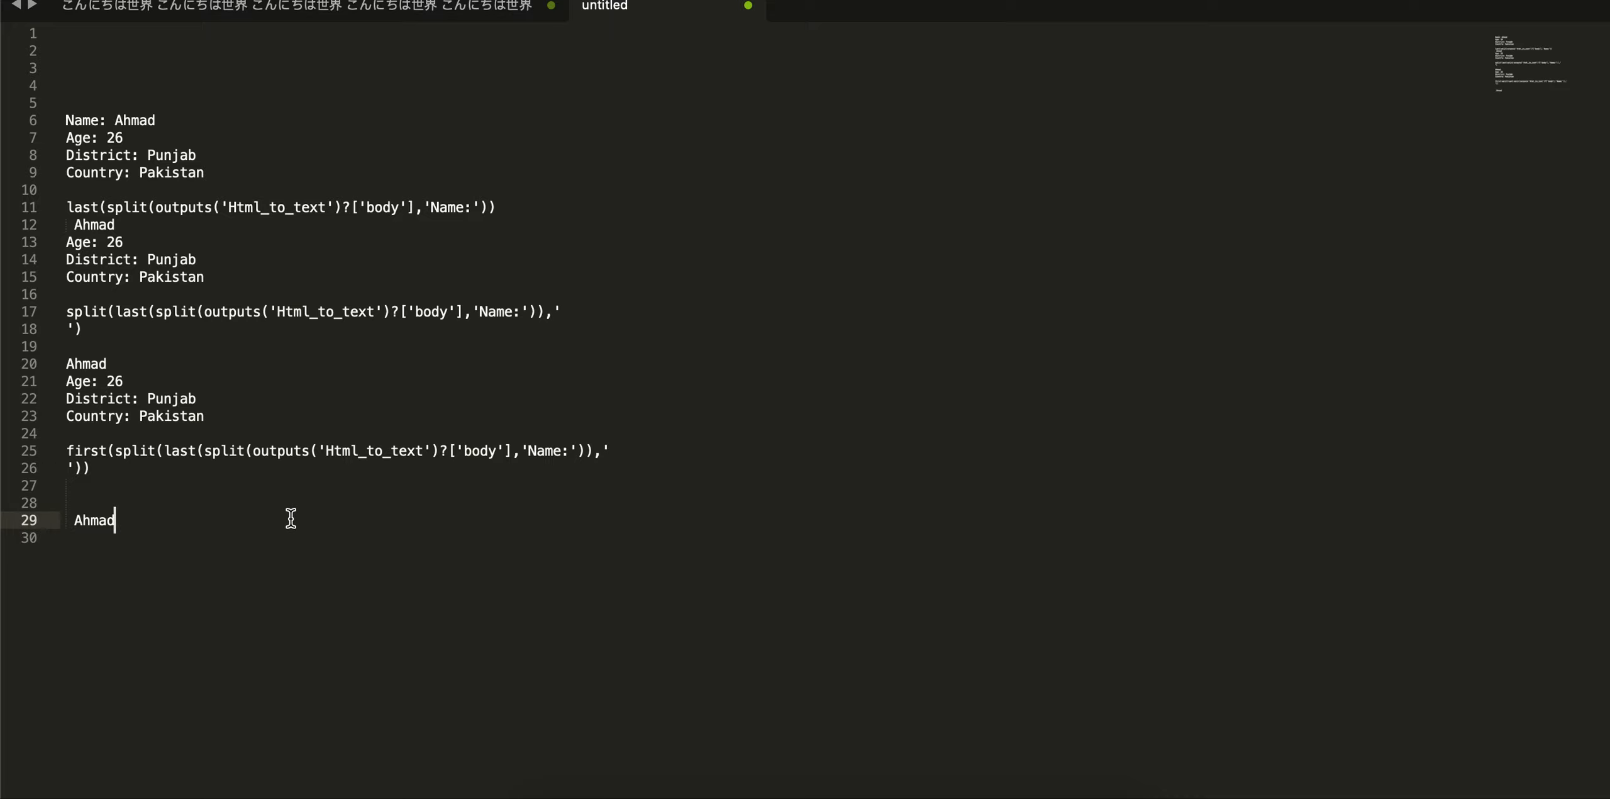
Switch back to the flow in Microsoft Edge and wrap the Name variable's first() expression in trim()
left_click(629, 768)
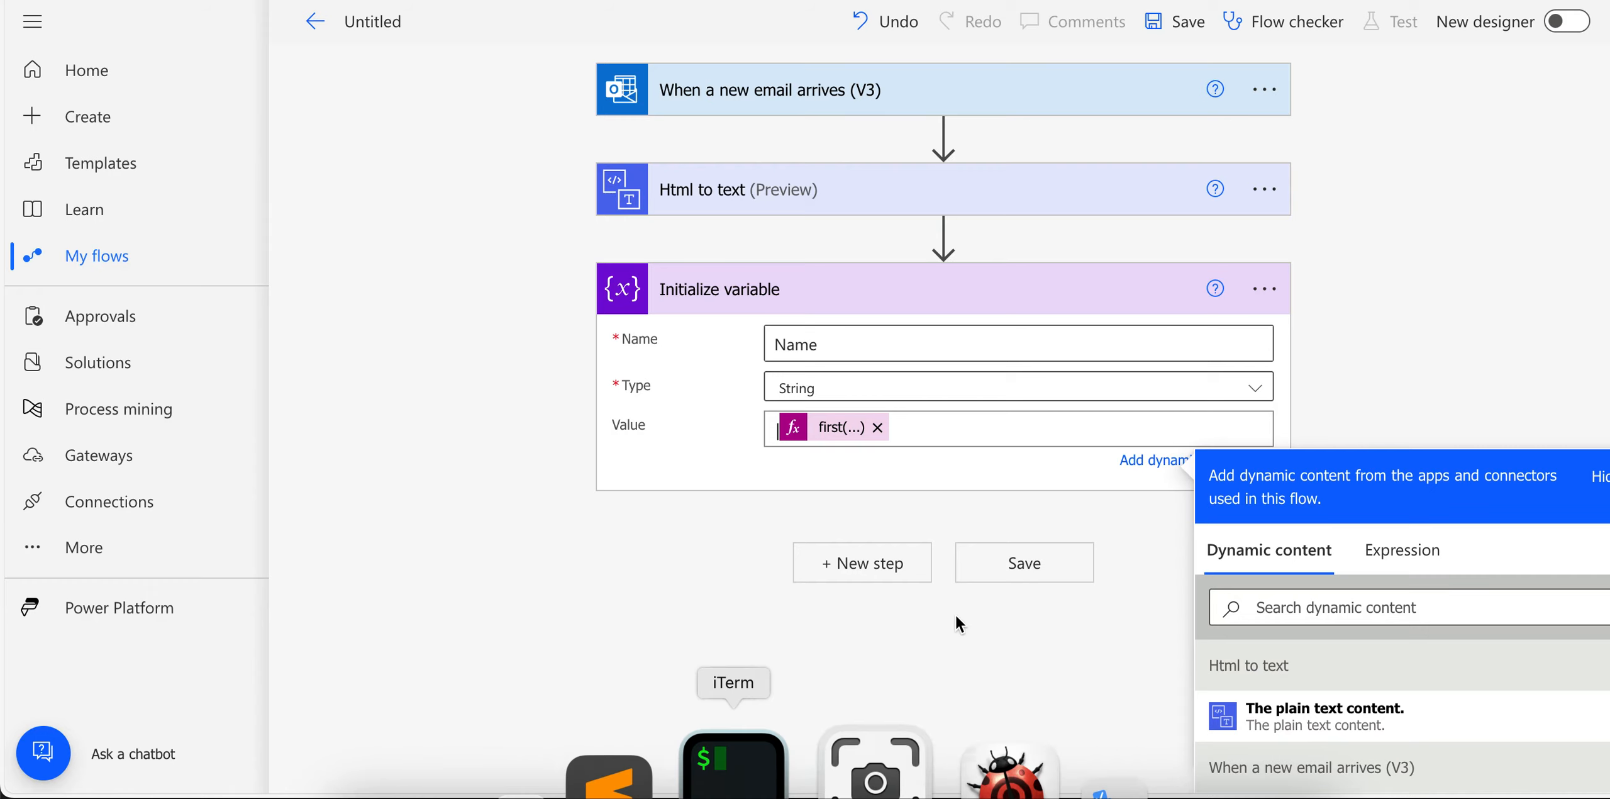
left_click(836, 430)
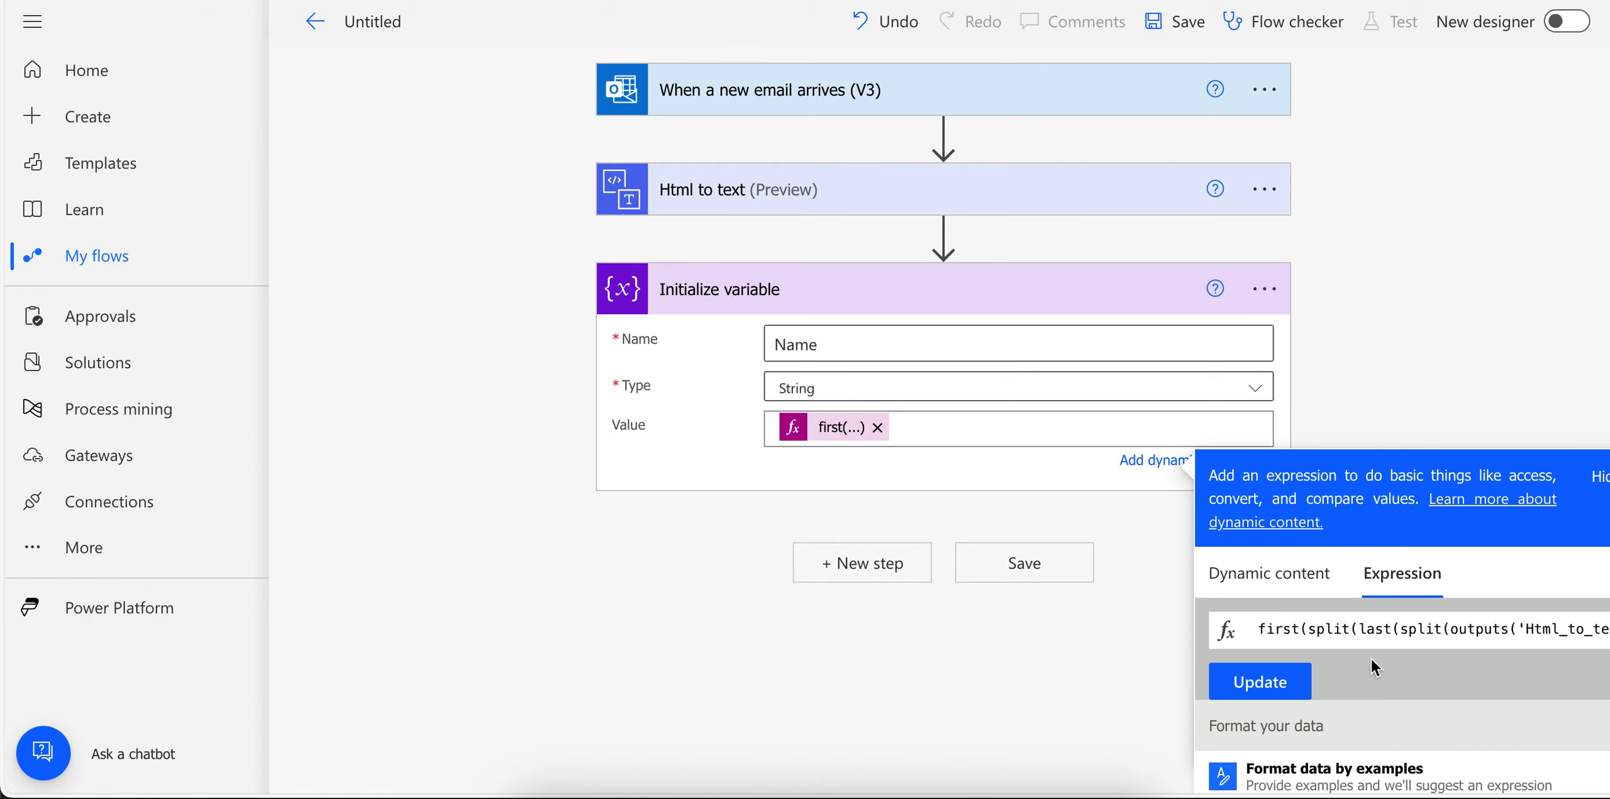
type("trim")
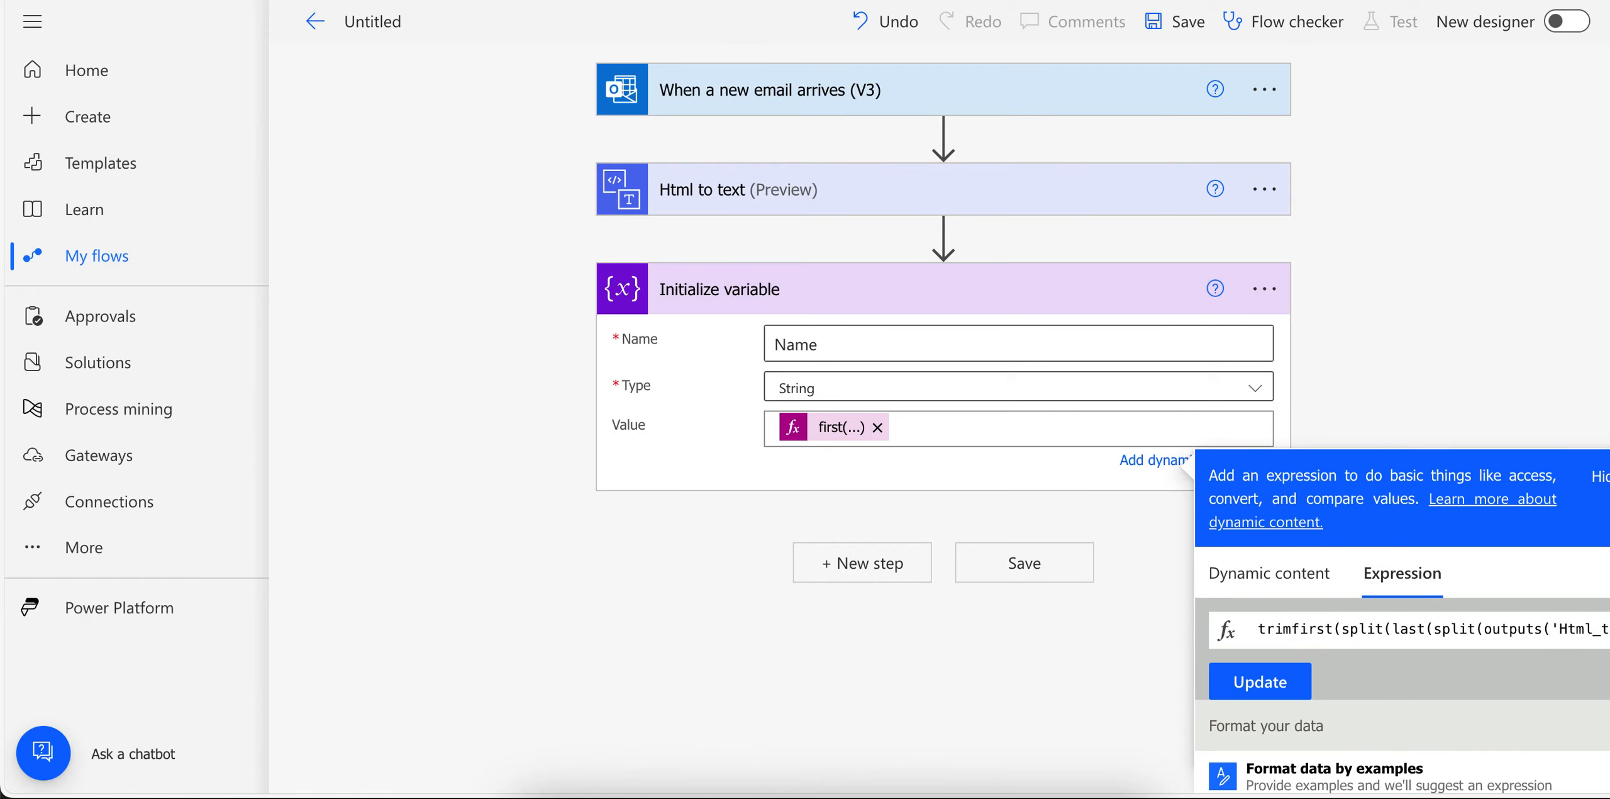
key("End")
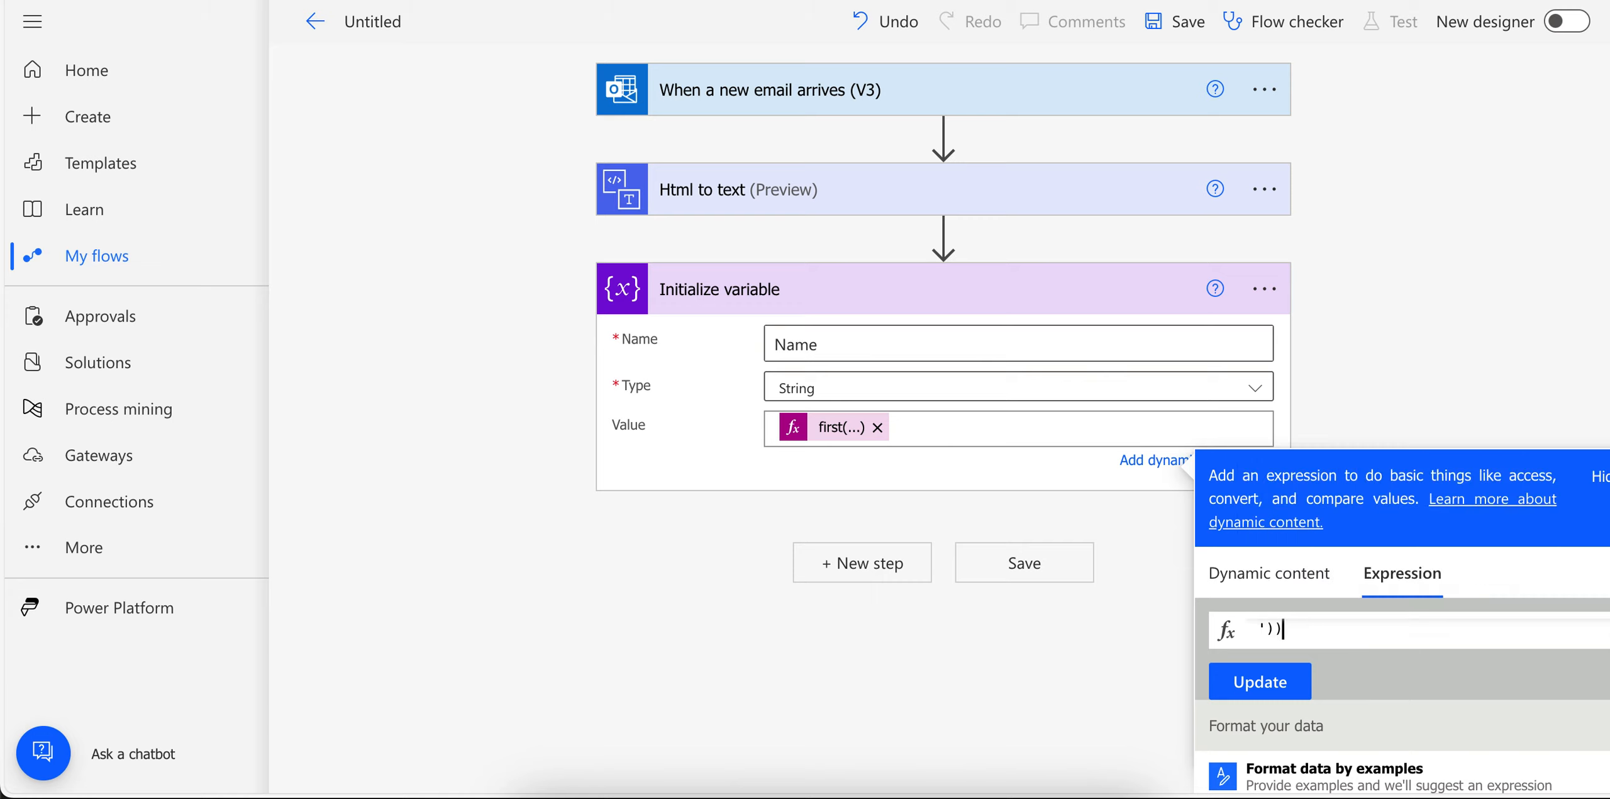
type(")")
left_click(1296, 677)
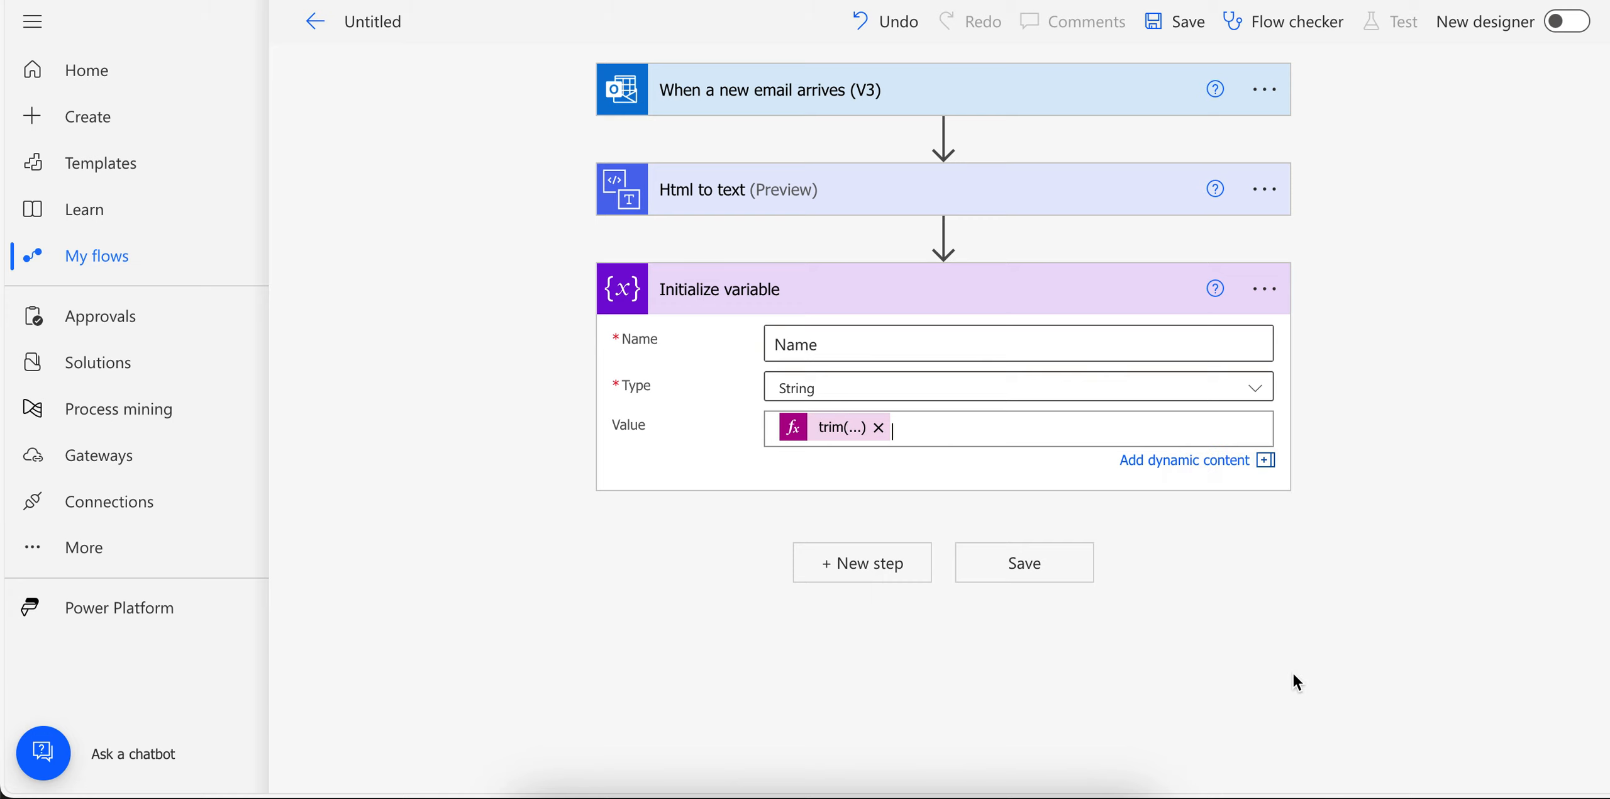
left_click(1440, 301)
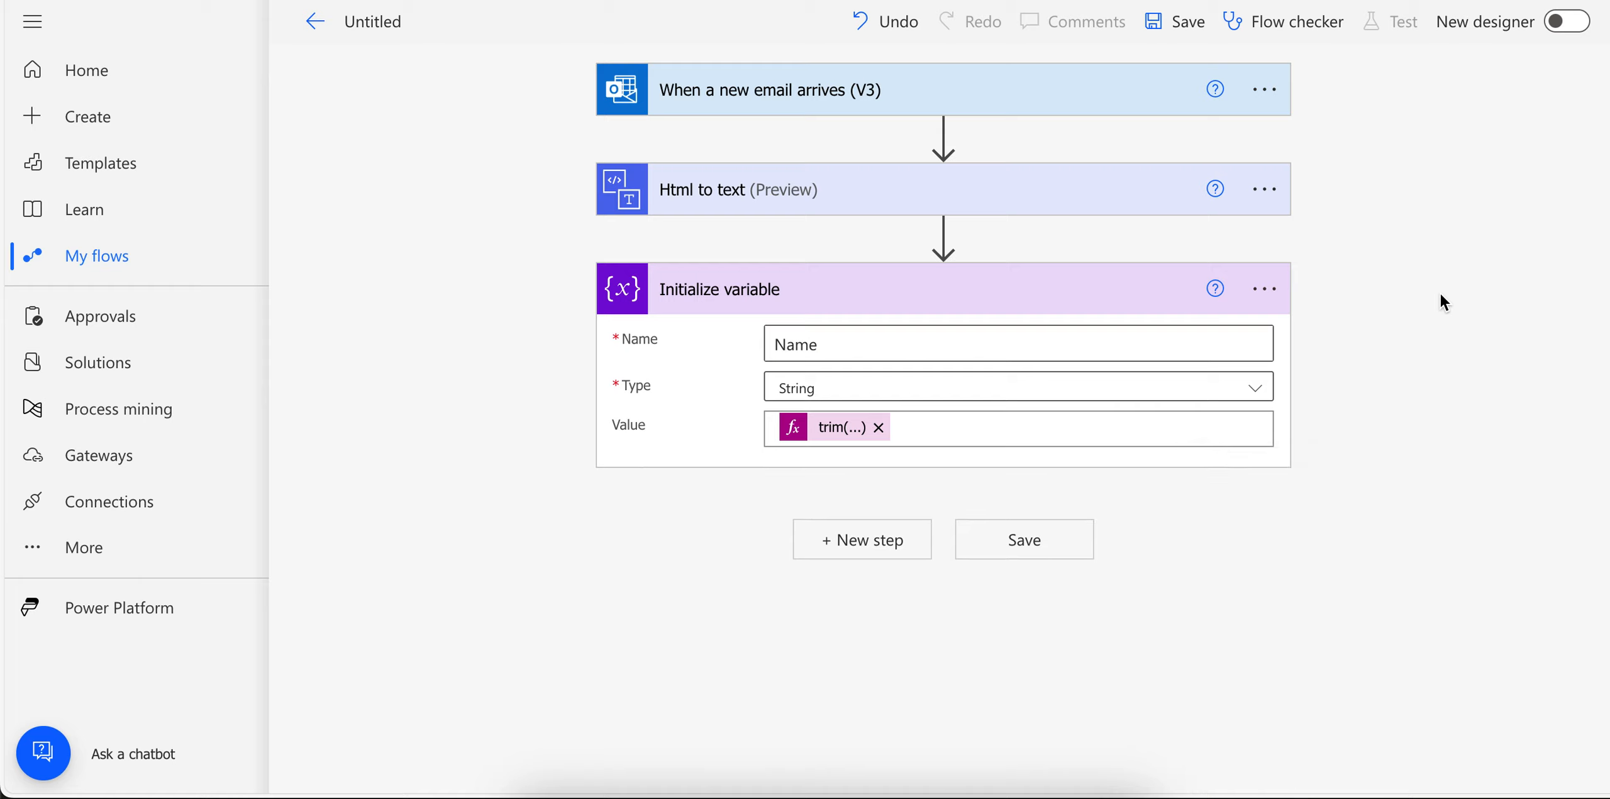
Save the flow and start a manual test run
left_click(1165, 26)
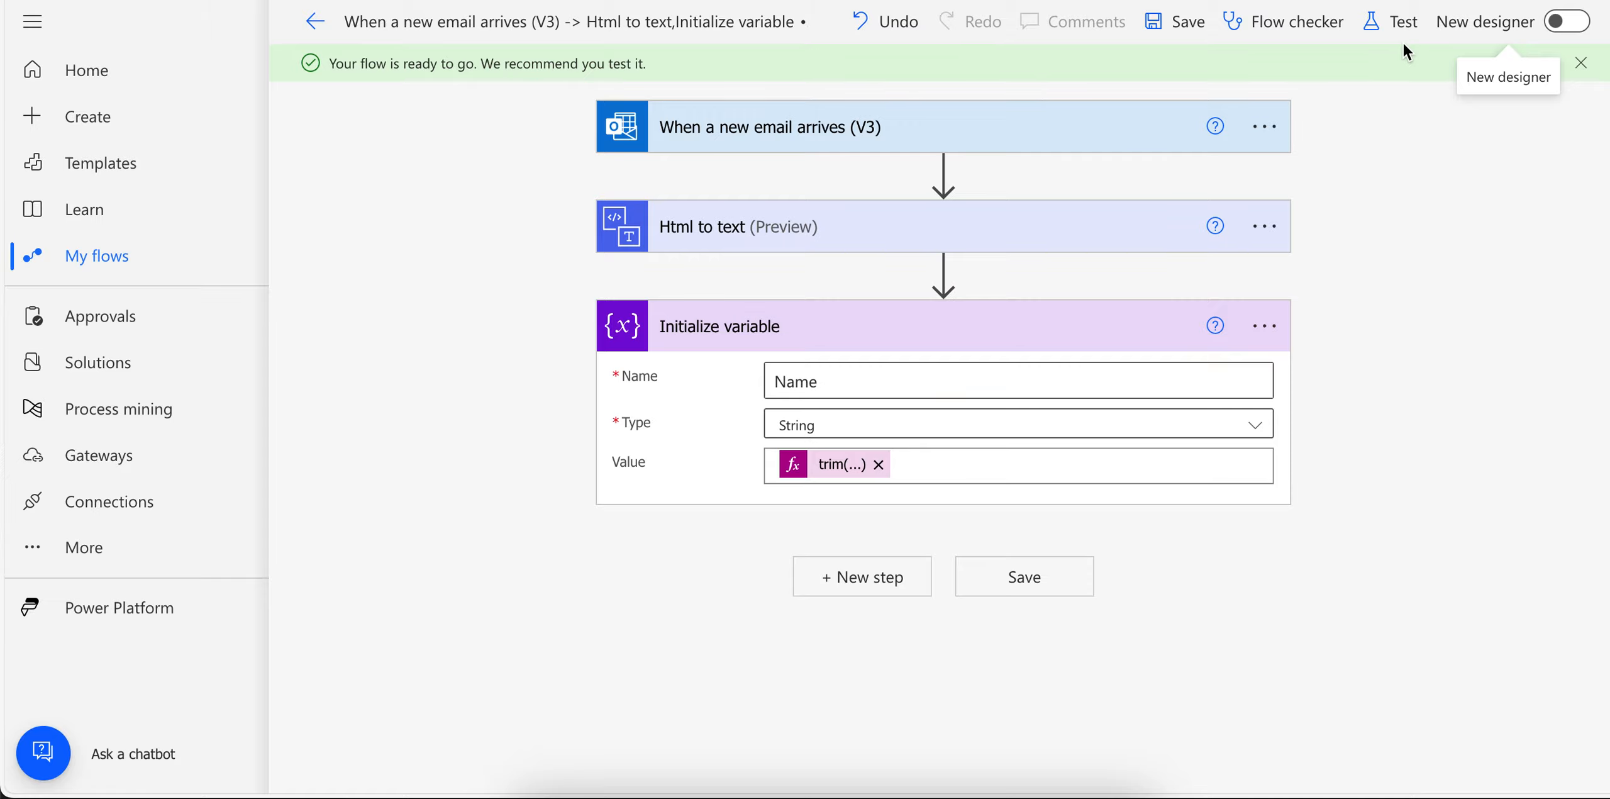
left_click(1390, 22)
left_click(1279, 95)
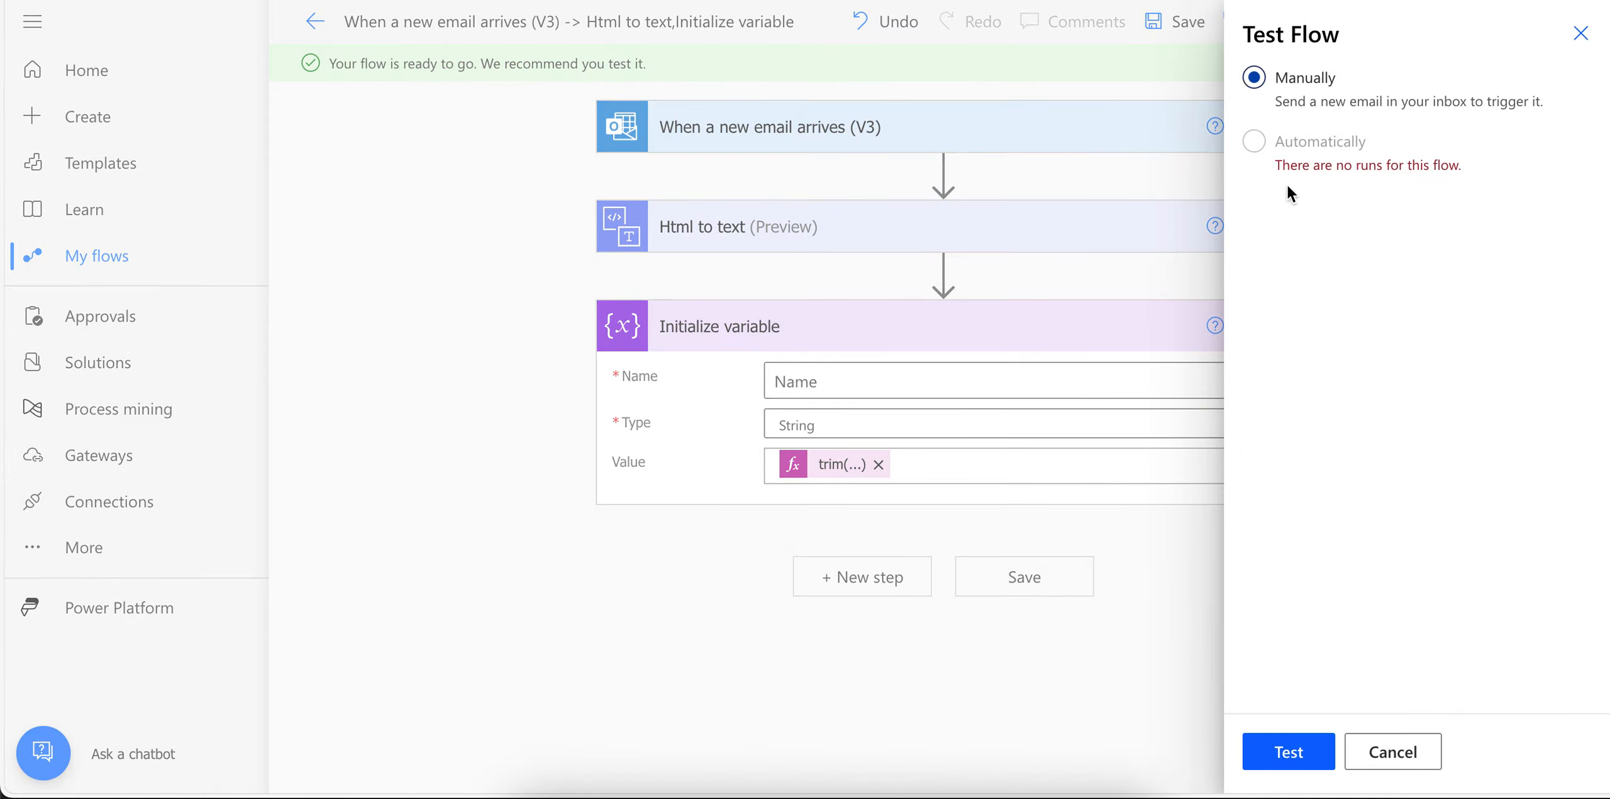
left_click(1286, 752)
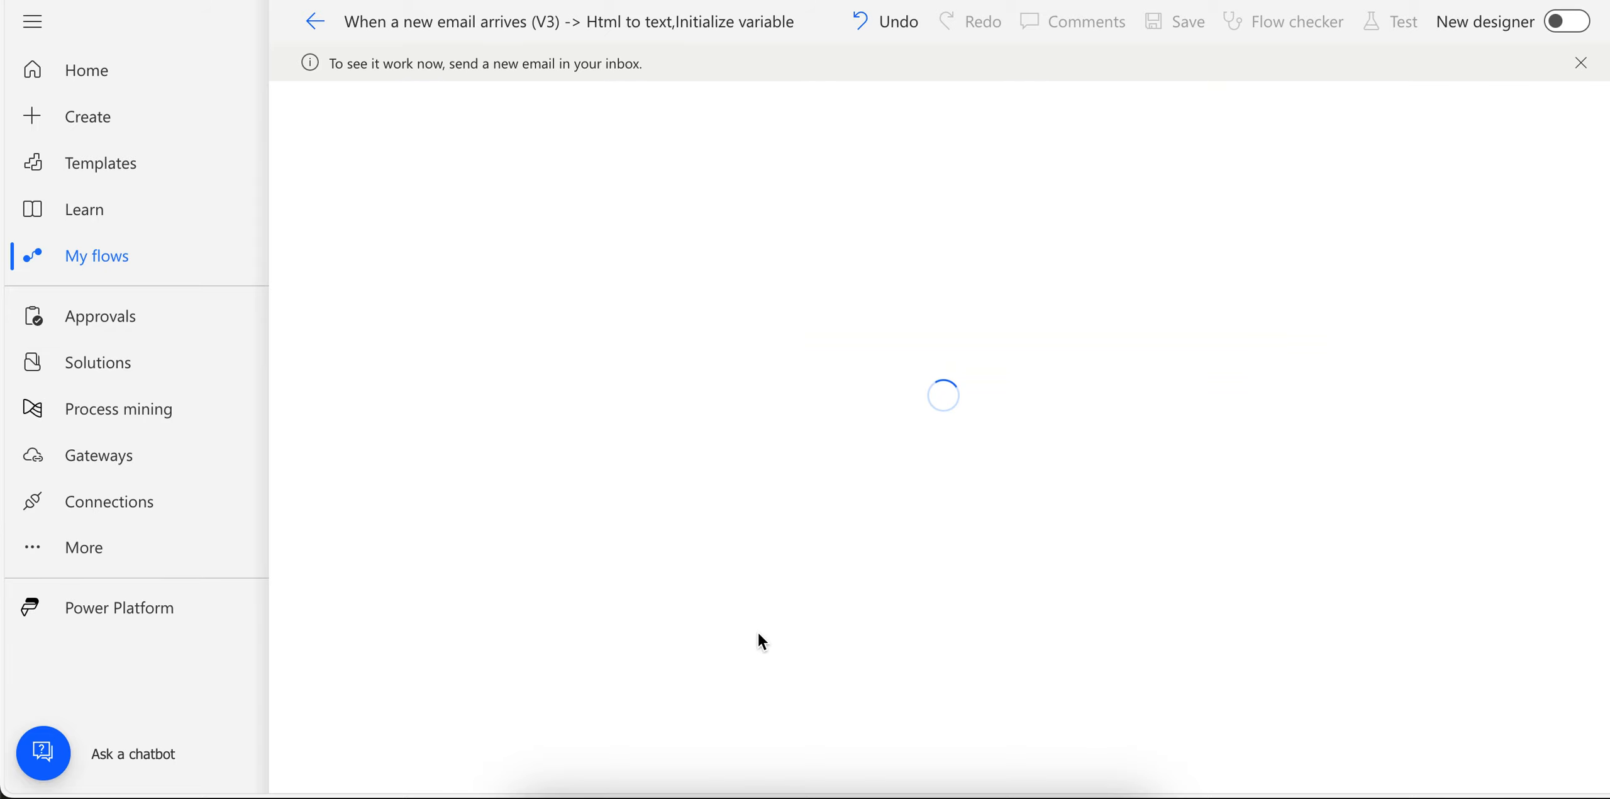
Send the prepared Test Mail draft from Outlook to trigger the flow, check the inbox, and return to the flow run
key("ctrl+Tab")
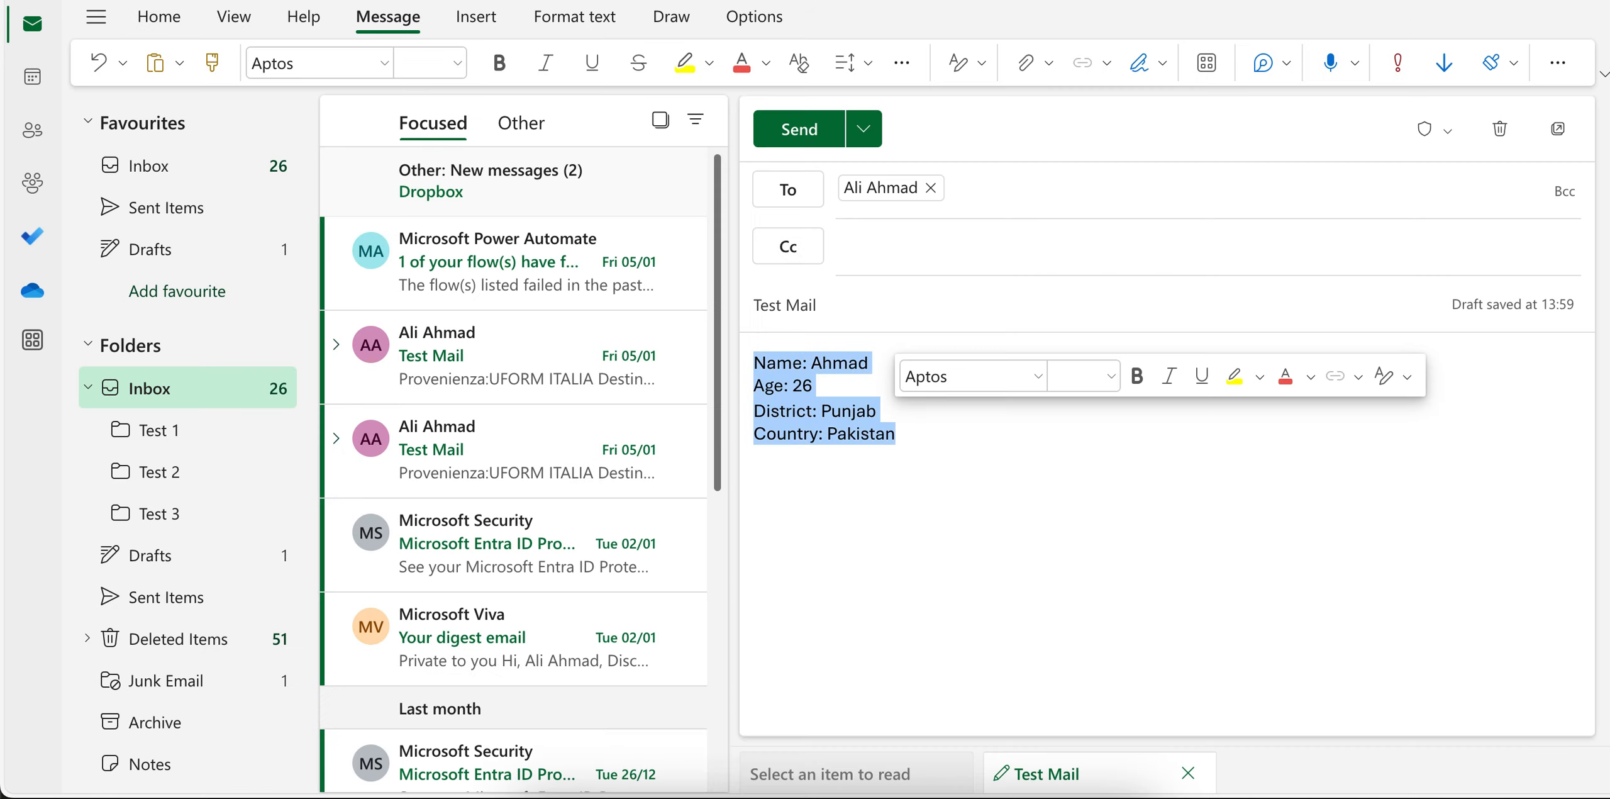
left_click(808, 140)
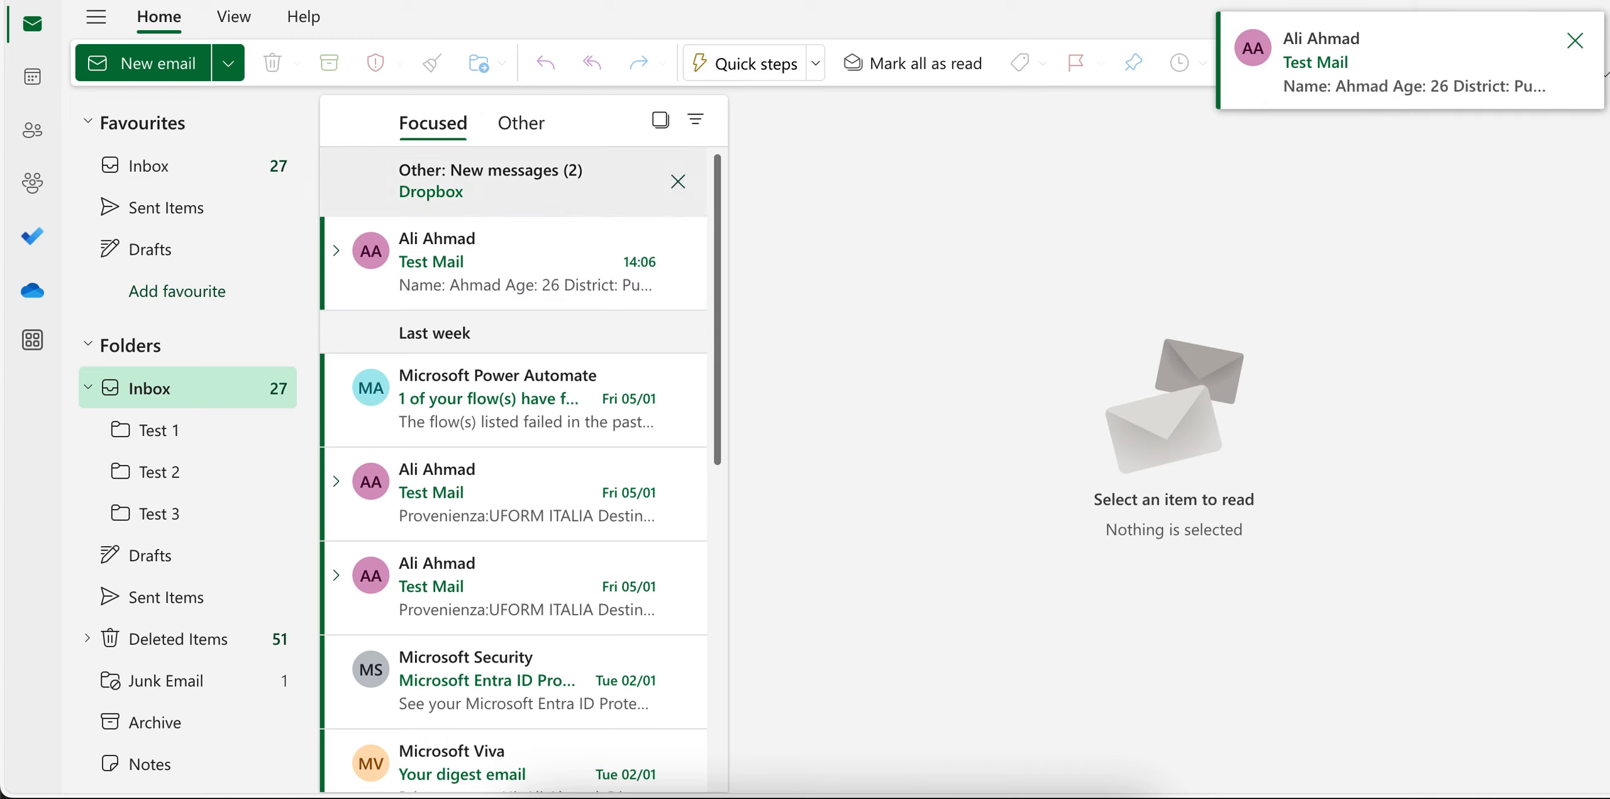
key("ctrl+Tab")
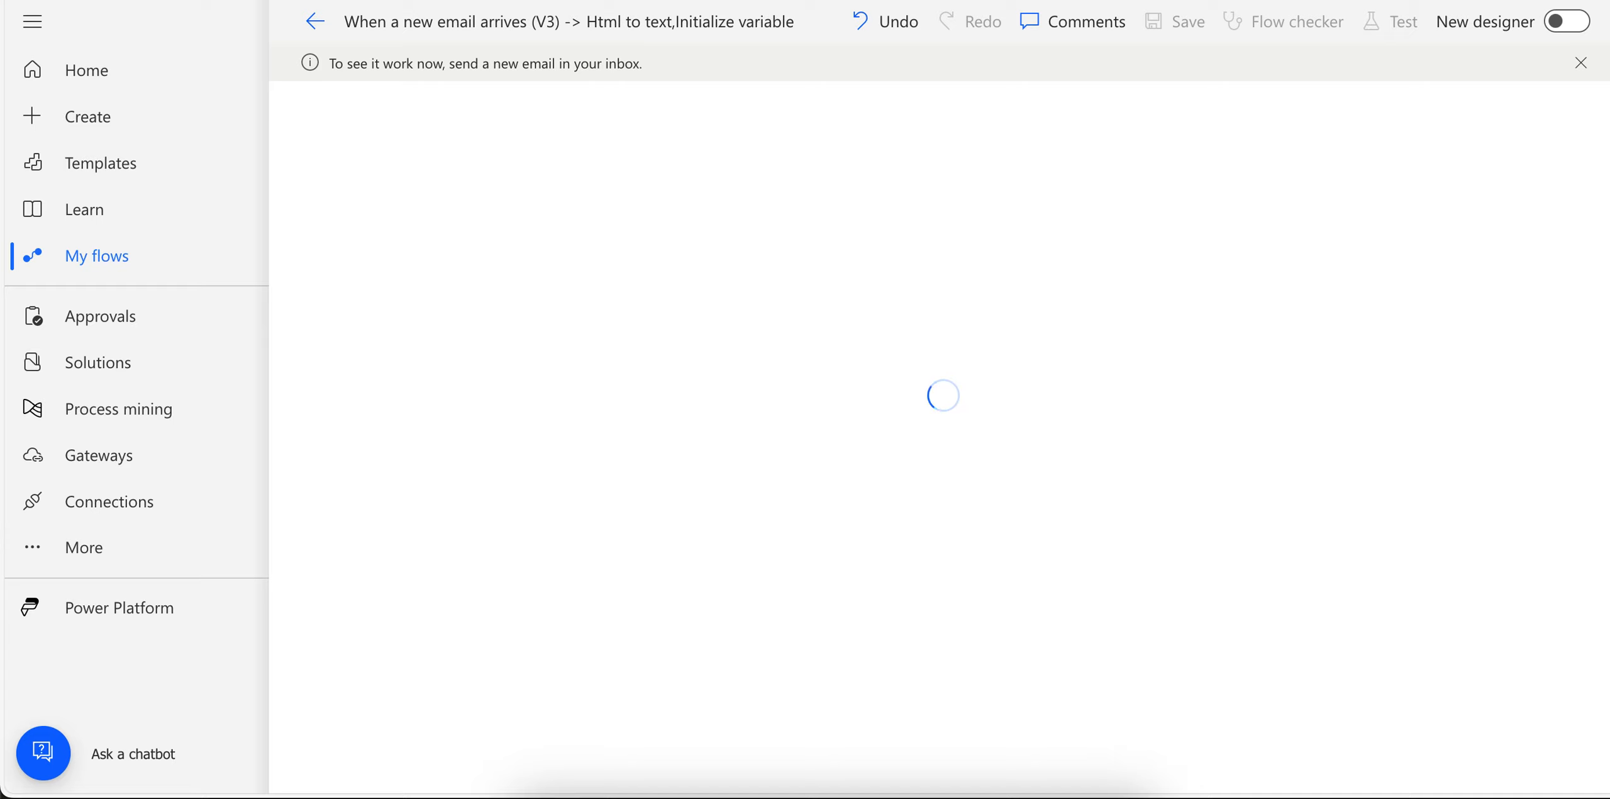
left_click(512, 2)
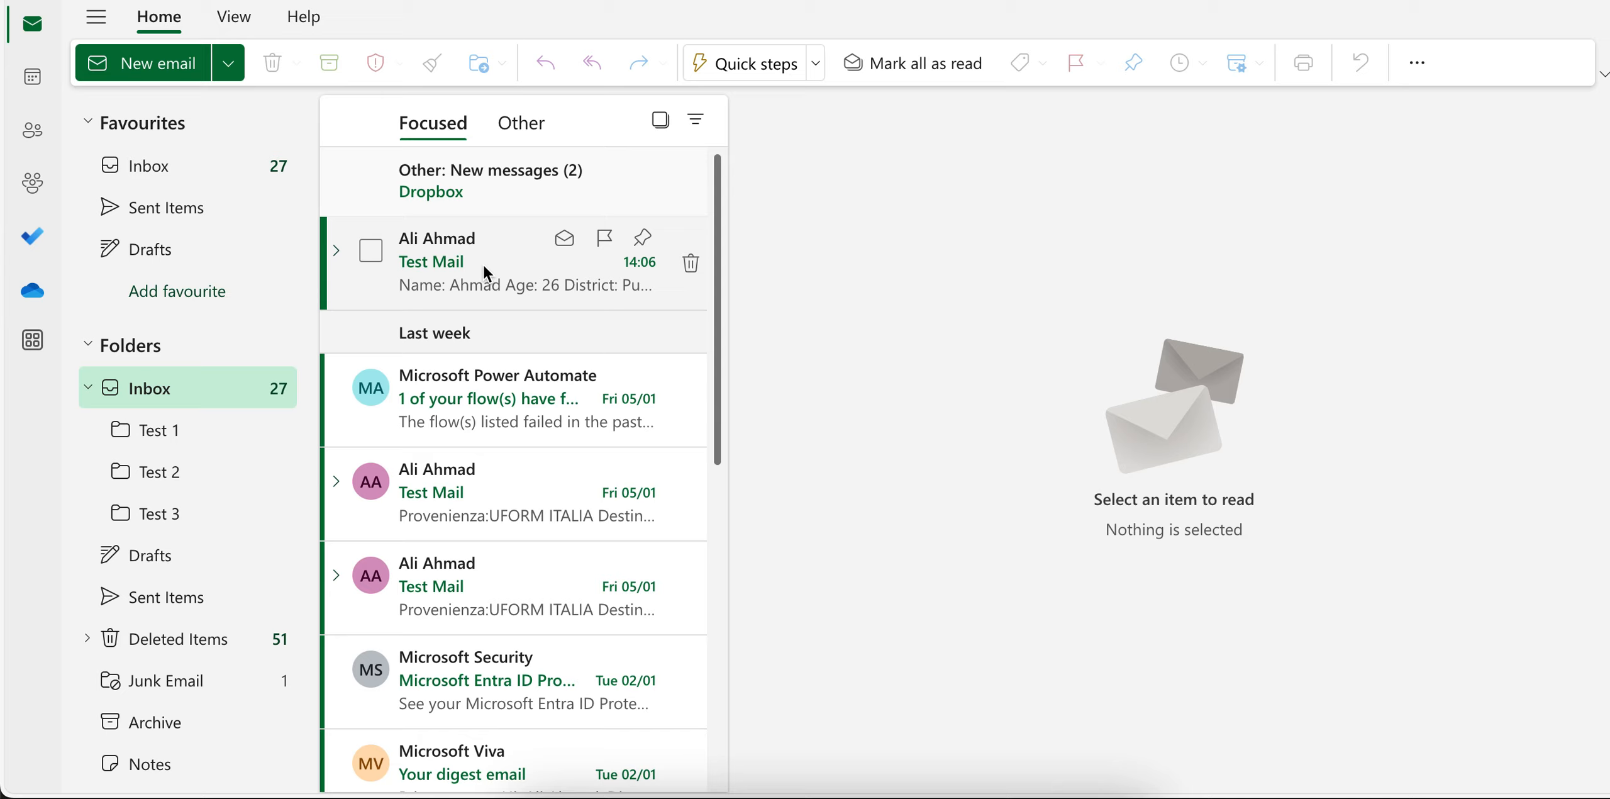
left_click(469, 2)
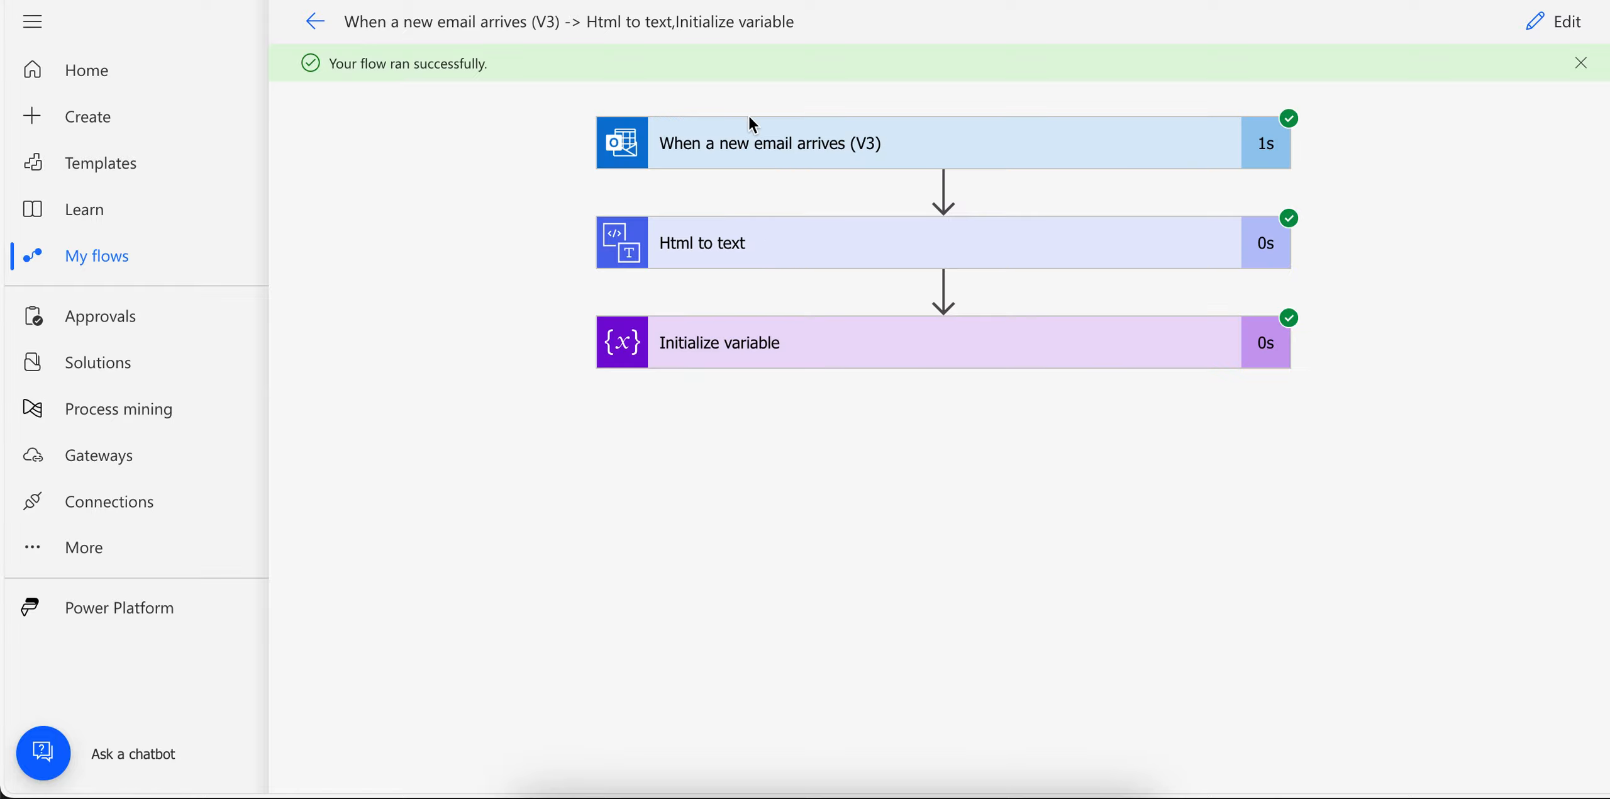
Examine the run's Html to text output and the Initialize variable value for the extracted name
left_click(721, 253)
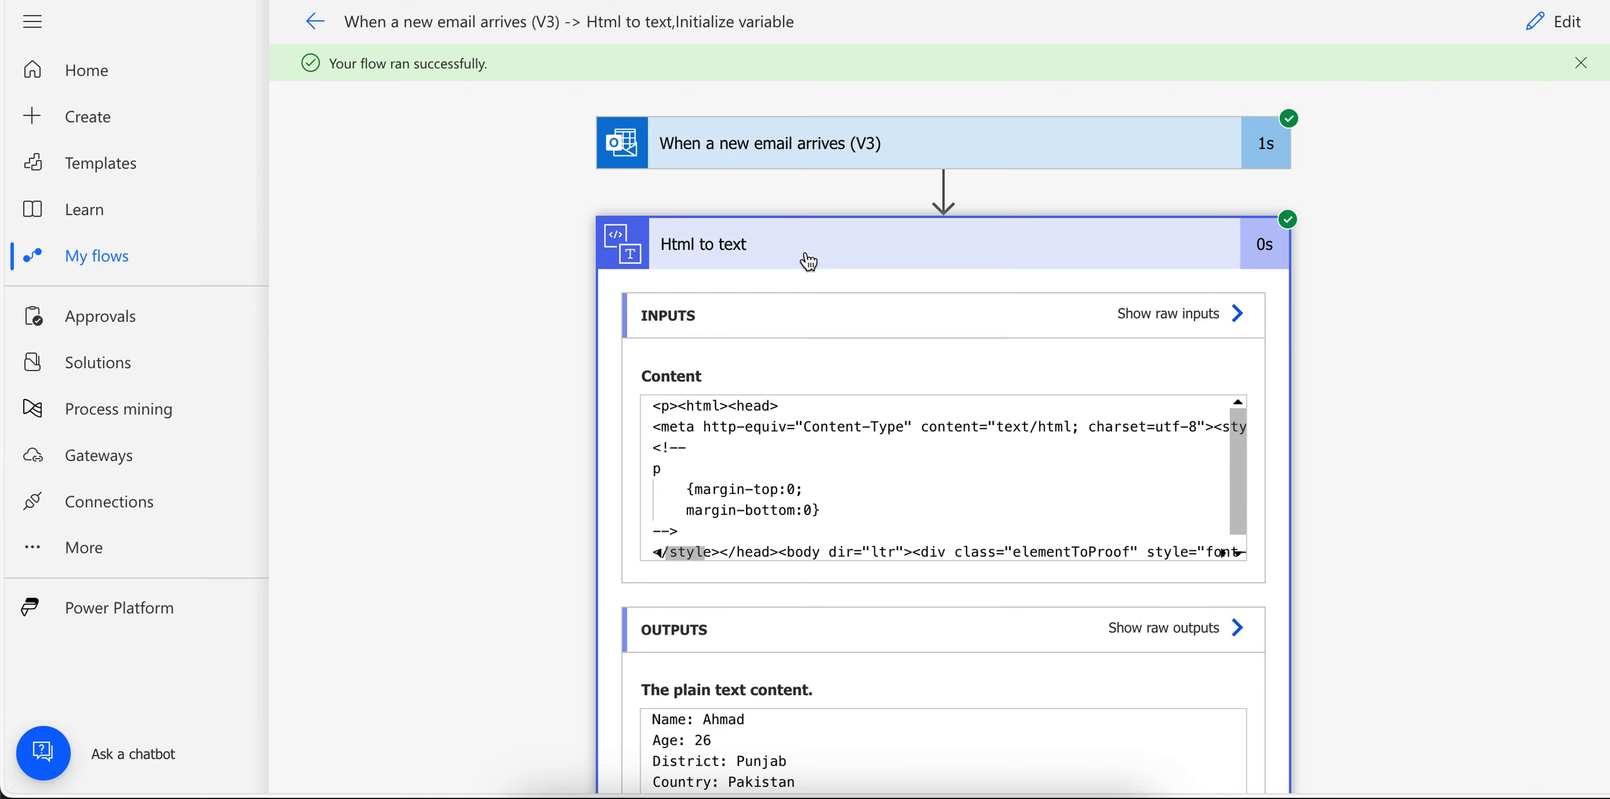
scroll(737, 575, "down", 2)
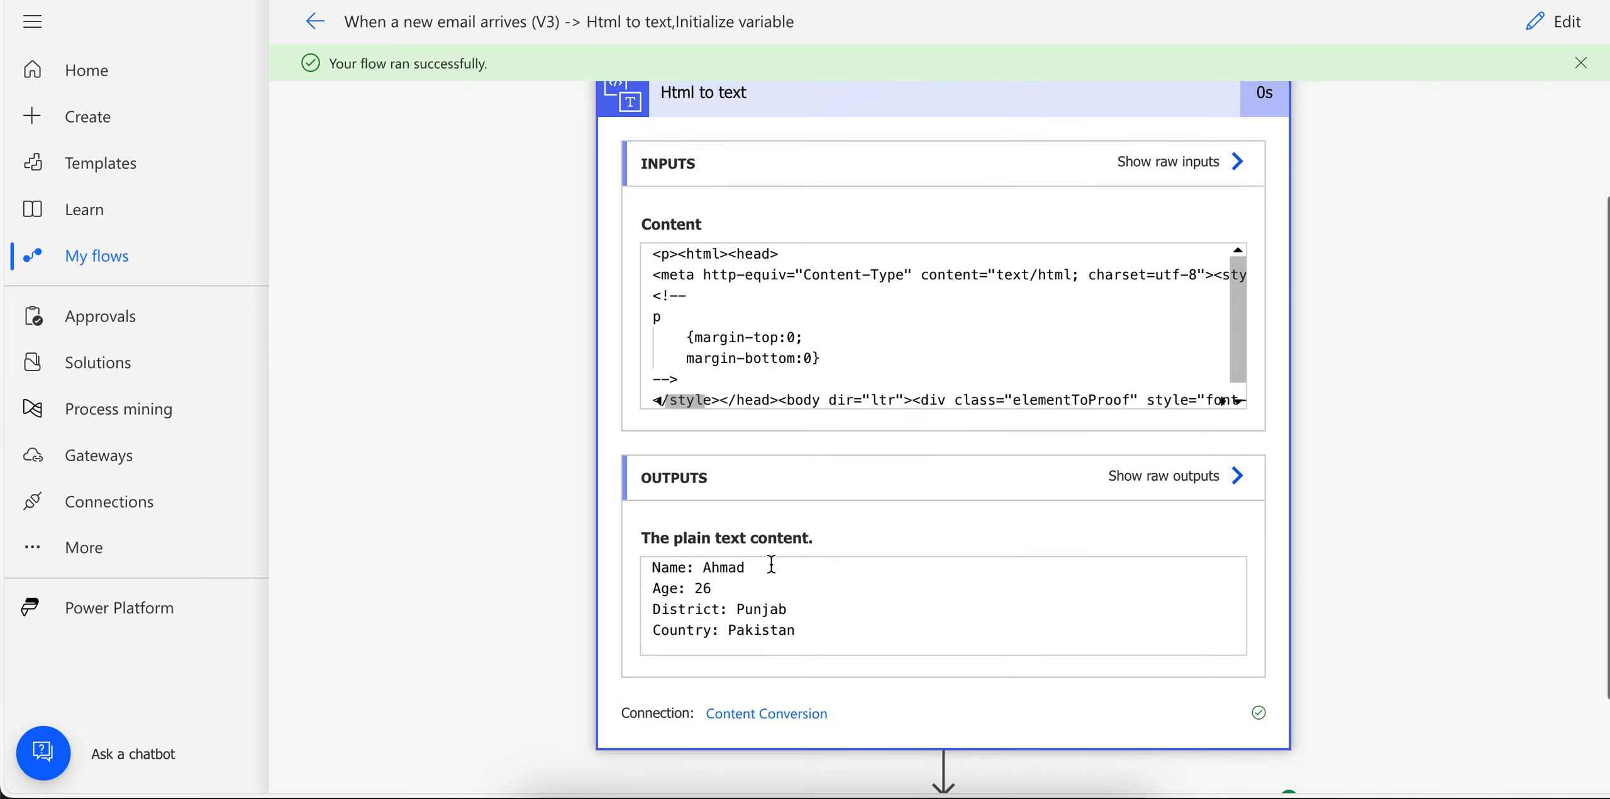
left_click(847, 114)
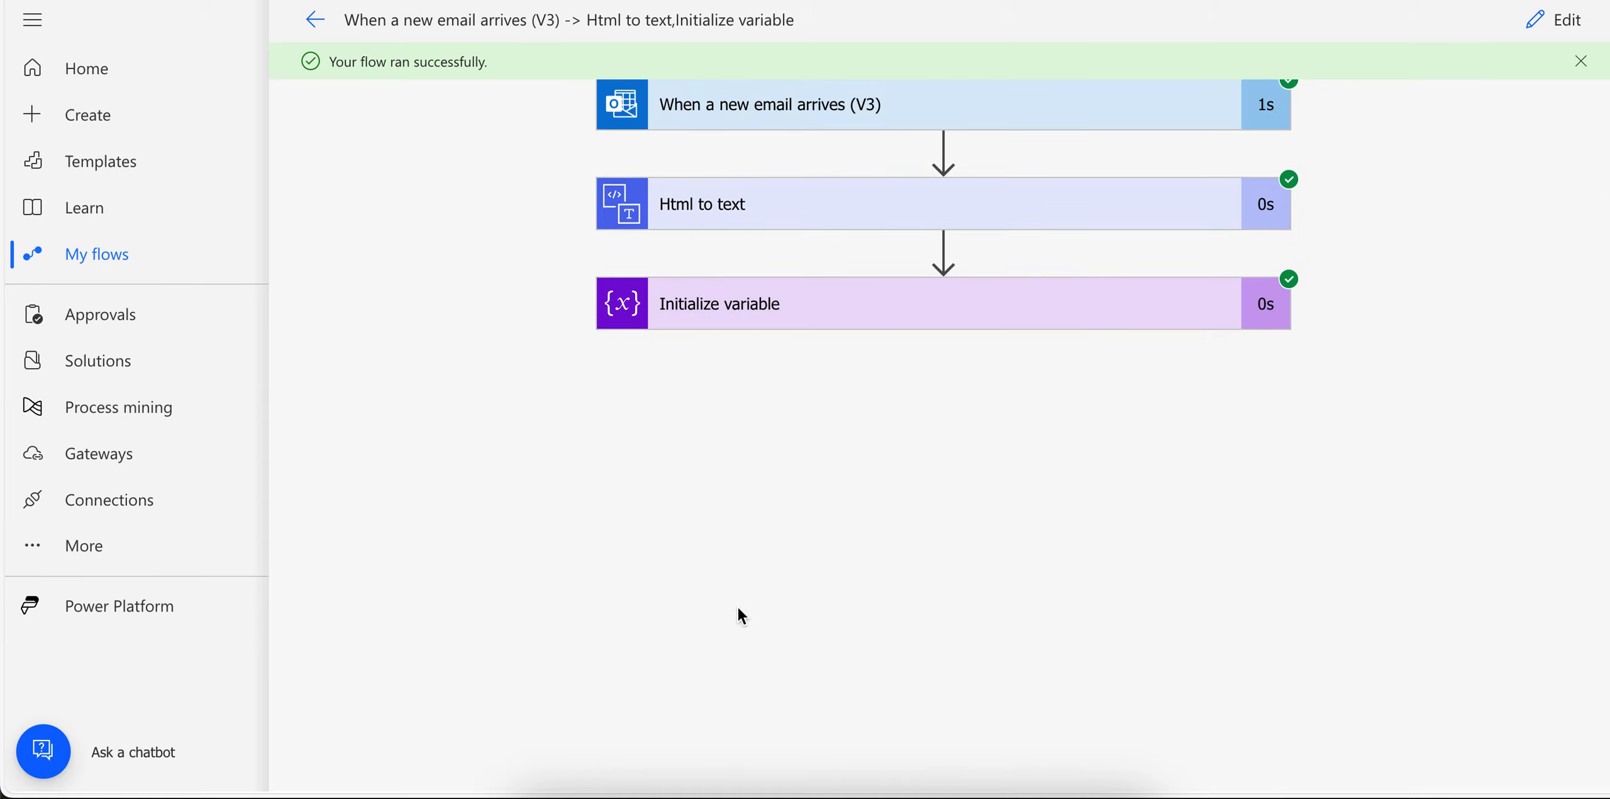
left_click(773, 315)
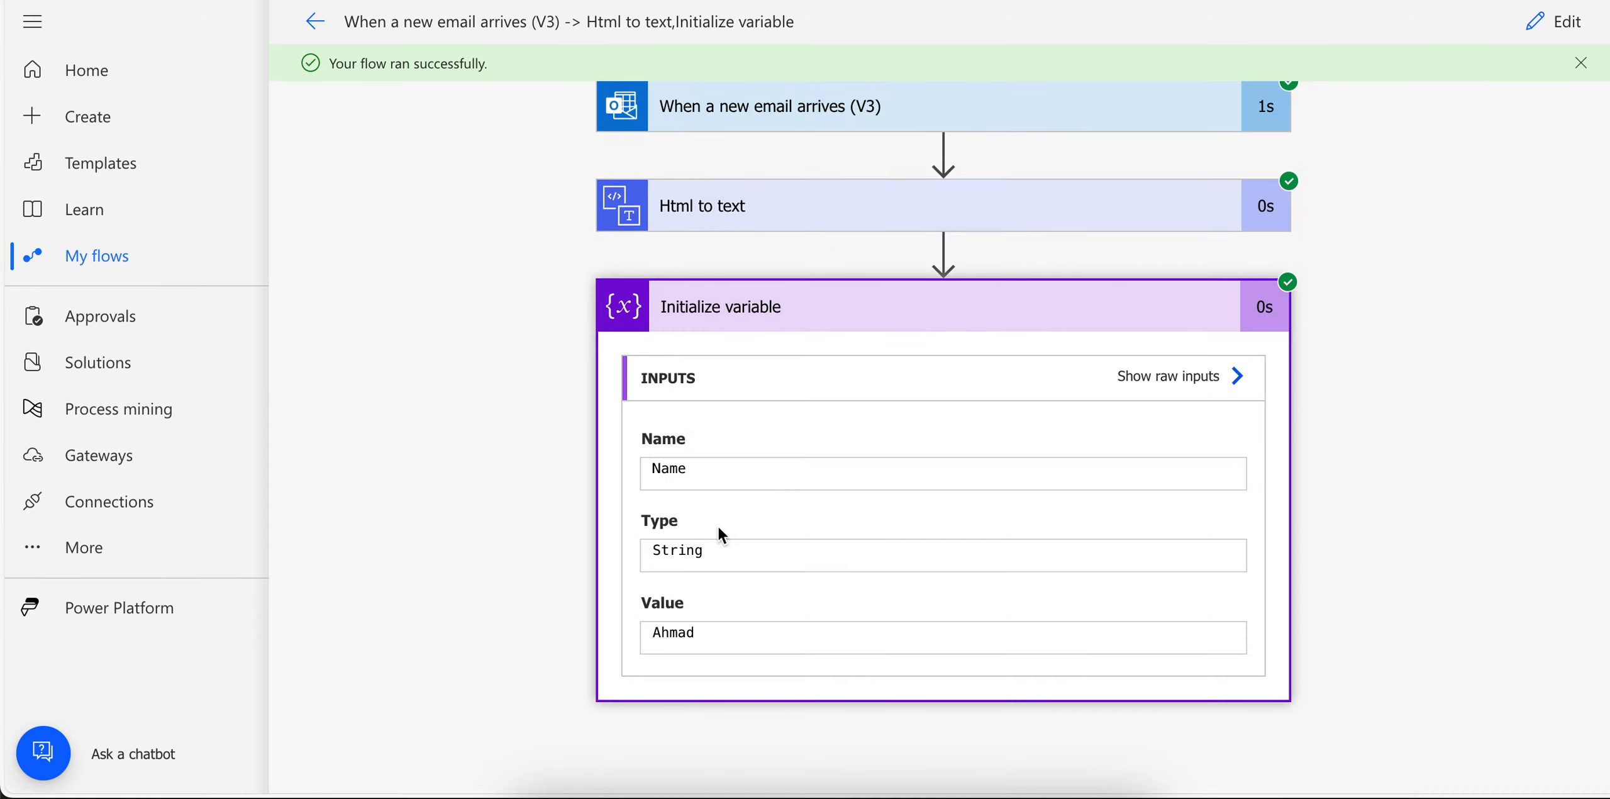
left_click(668, 630)
left_click_drag(668, 630, 567, 632)
left_click(652, 623)
Return the flow to edit mode and switch to the Outlook inbox
left_click(1543, 24)
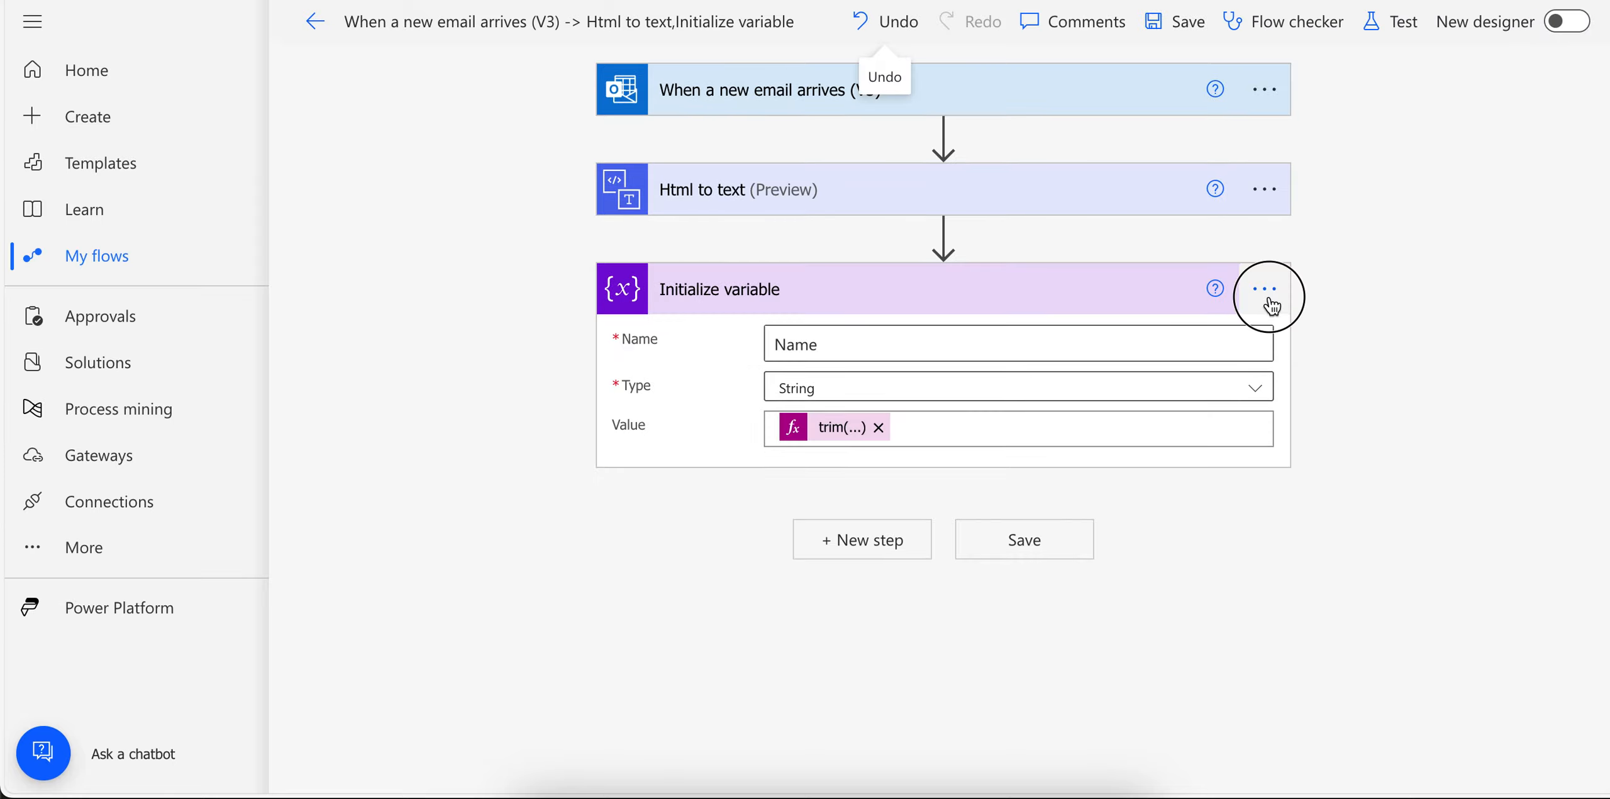
left_click(1263, 290)
left_click(1388, 288)
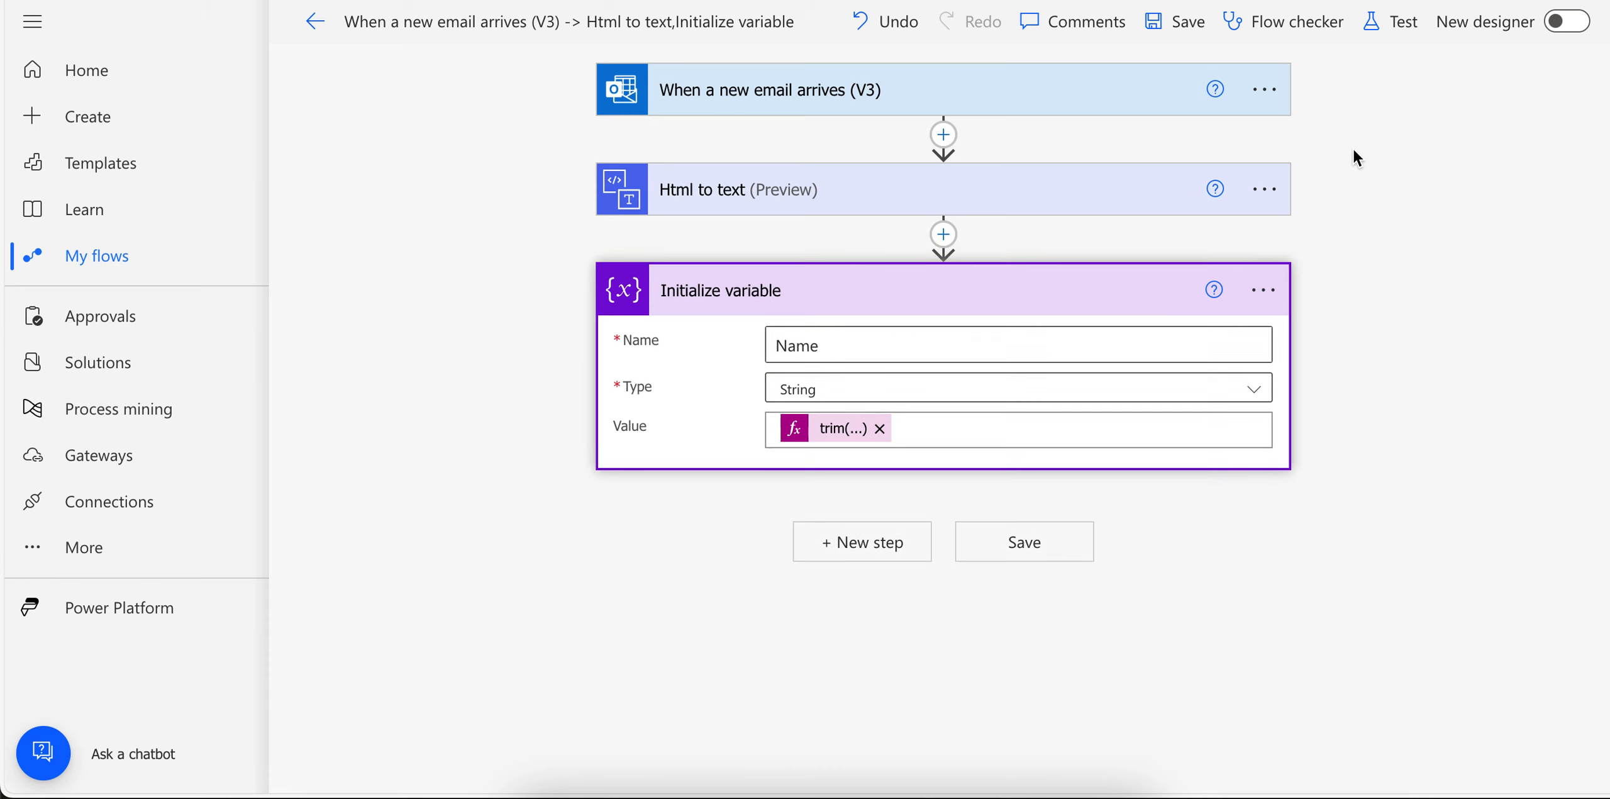
left_click(711, 1)
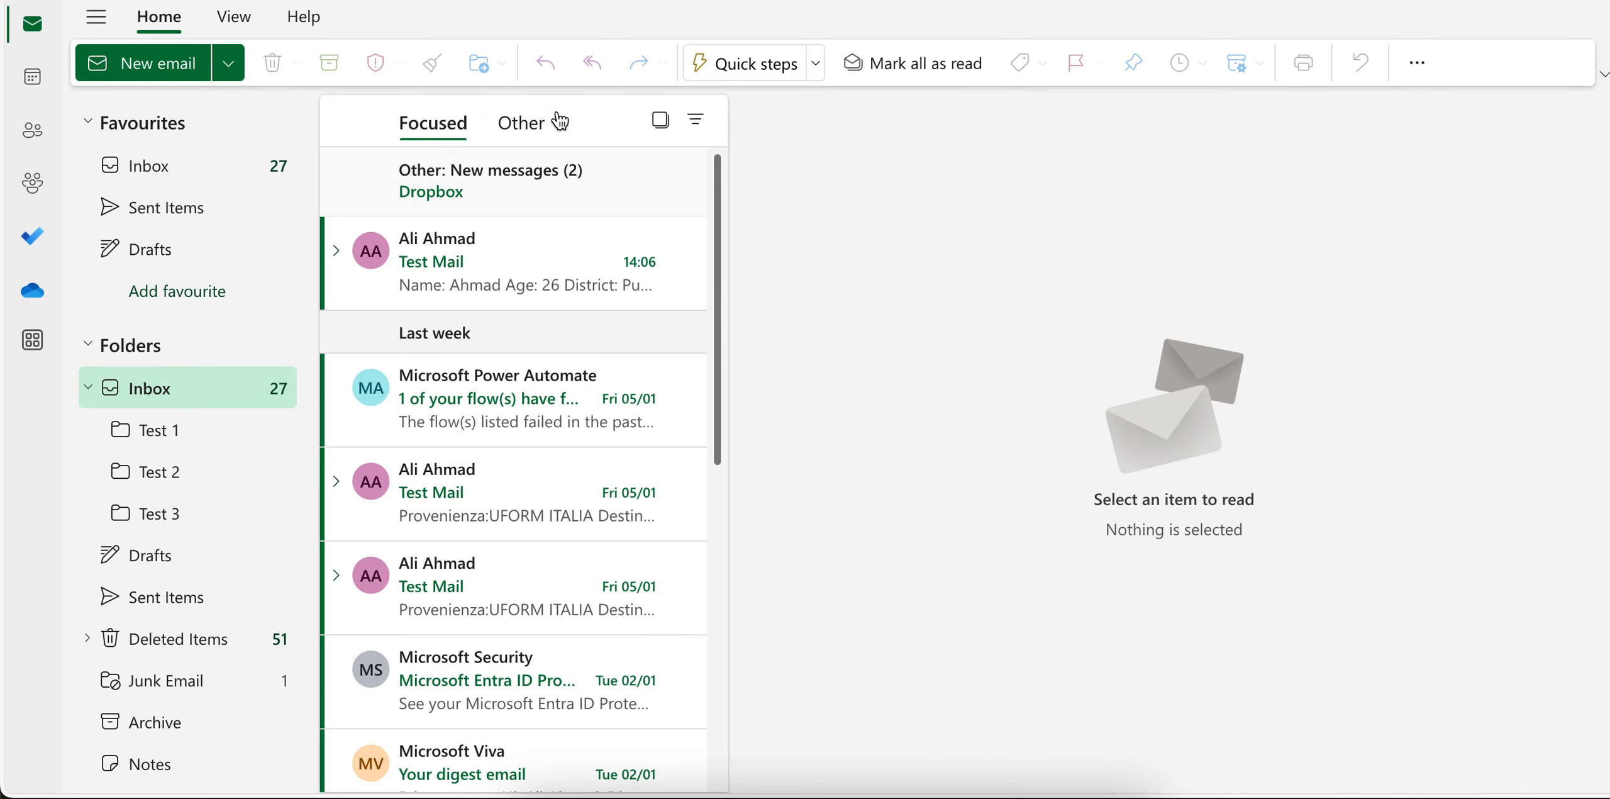
Review the Test Mail's fields in Outlook, return to the flow, and append a copy of the Initialize variable action after it
left_click(473, 259)
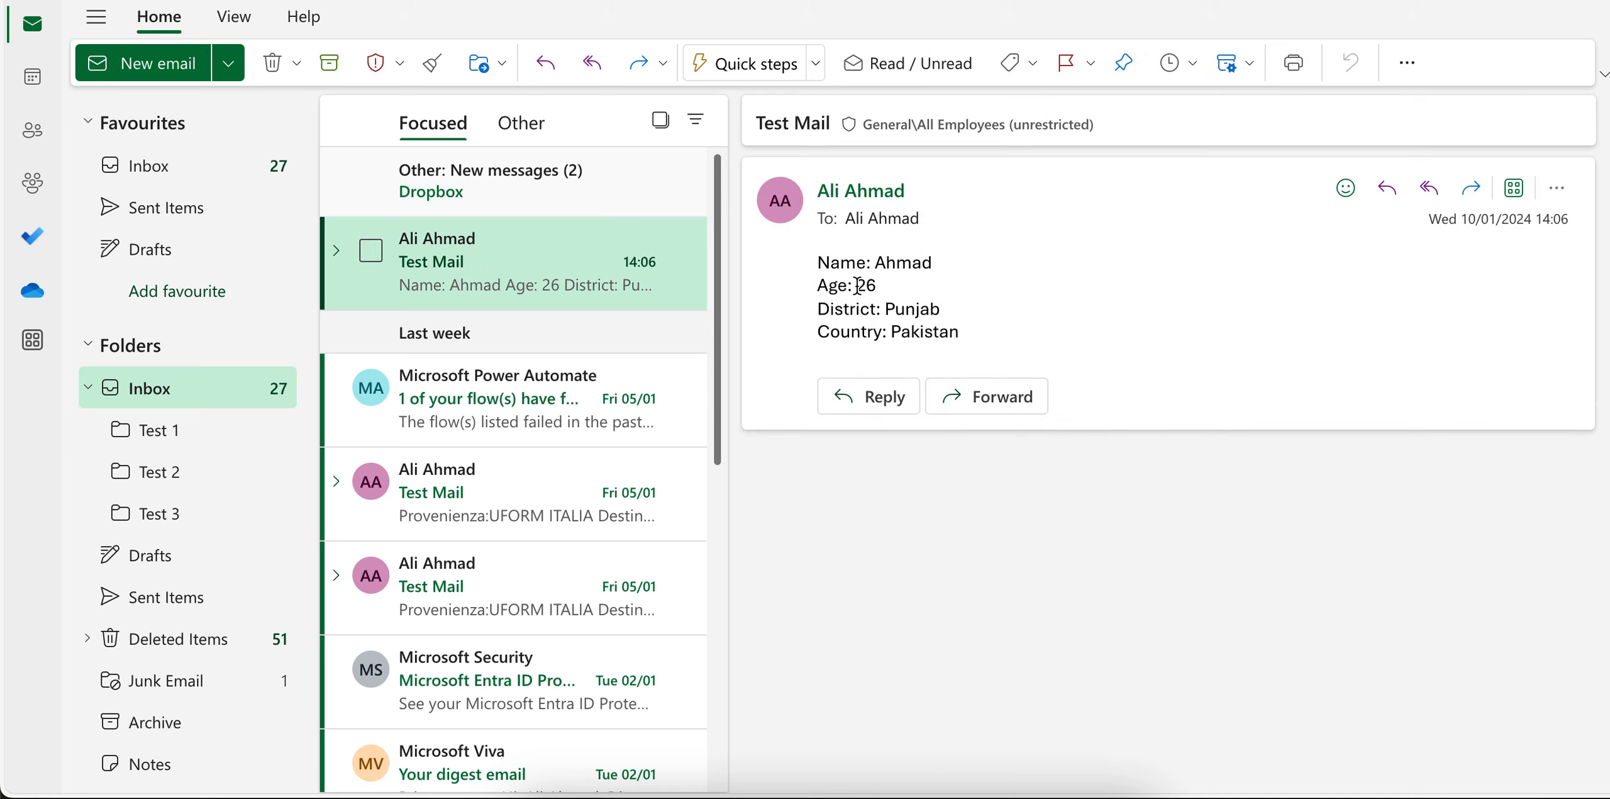
left_click(629, 2)
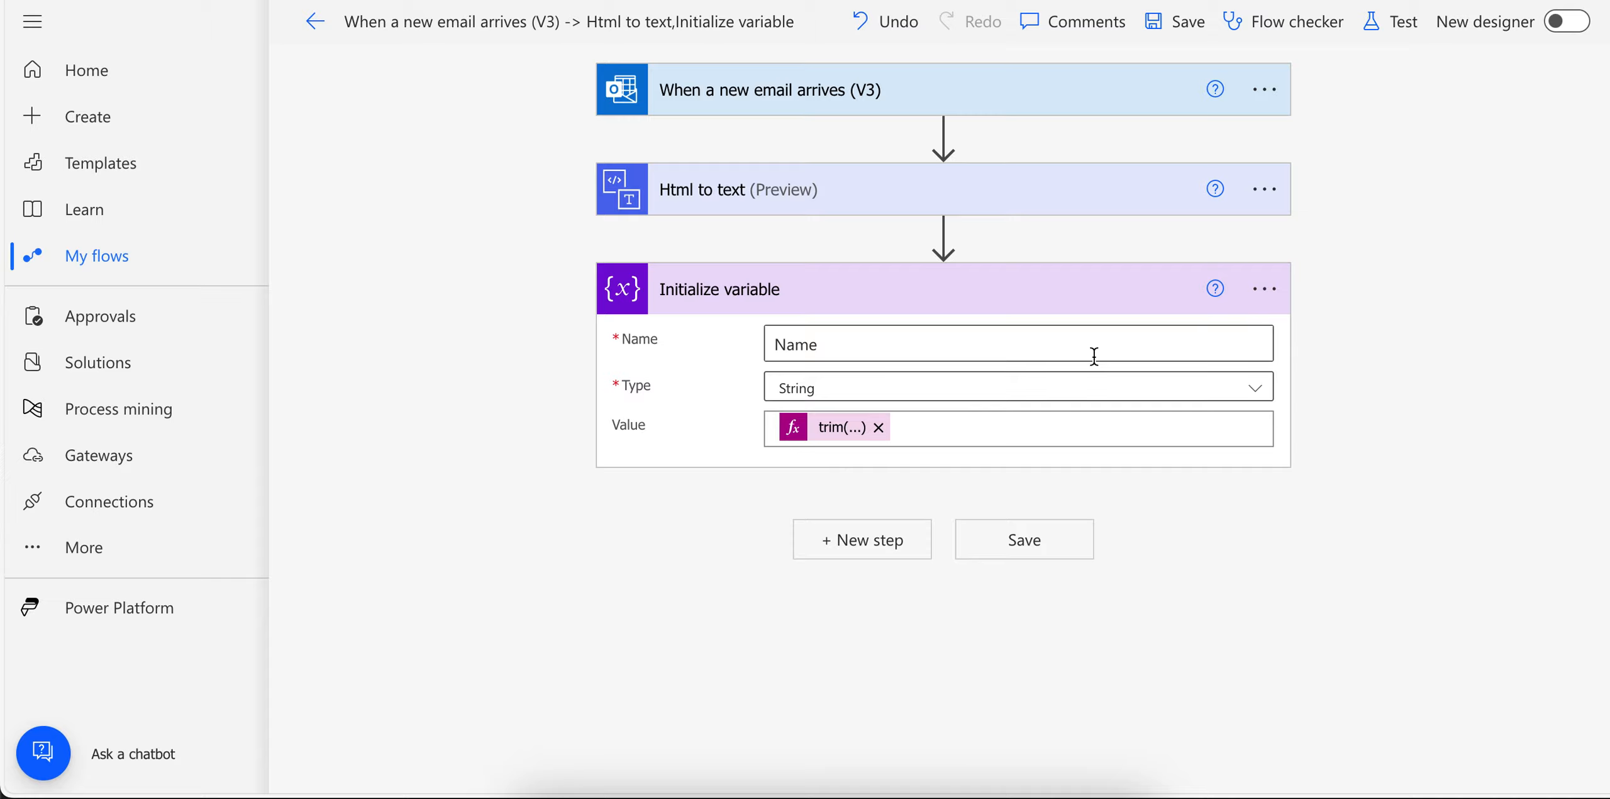
left_click(1268, 291)
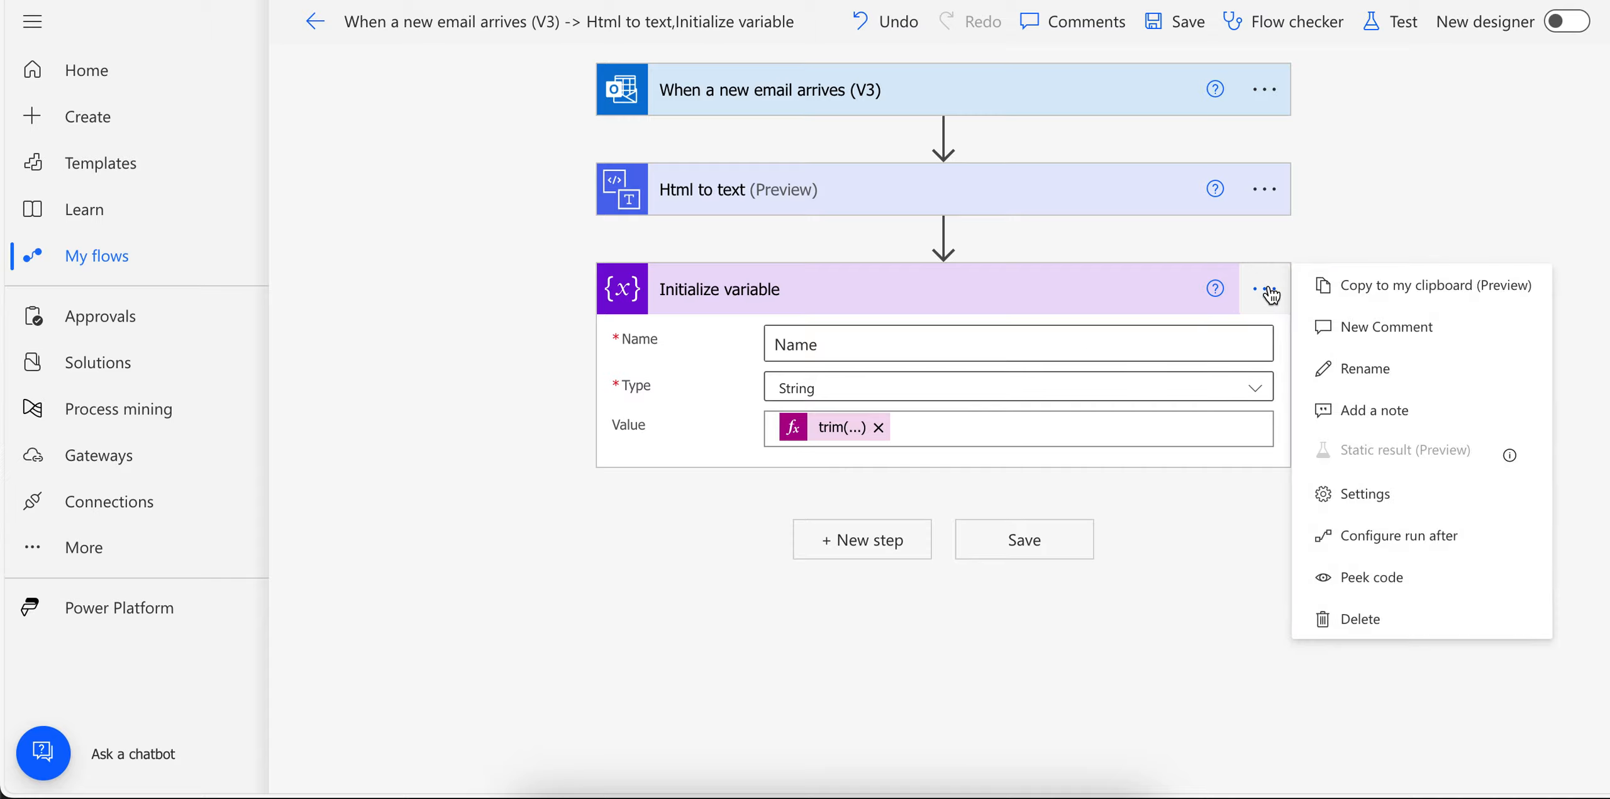
left_click(1387, 288)
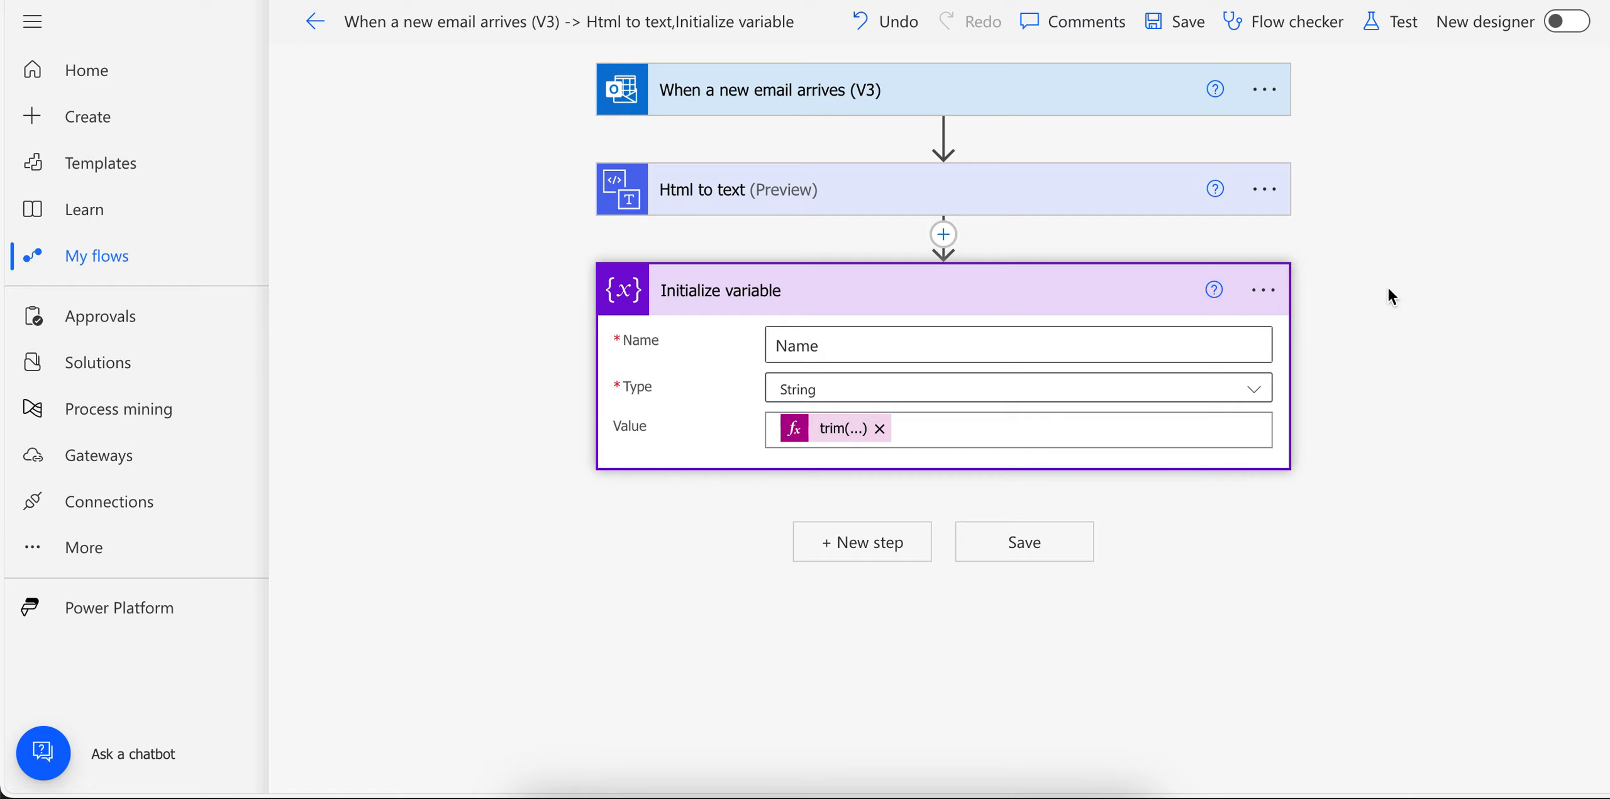
left_click(857, 545)
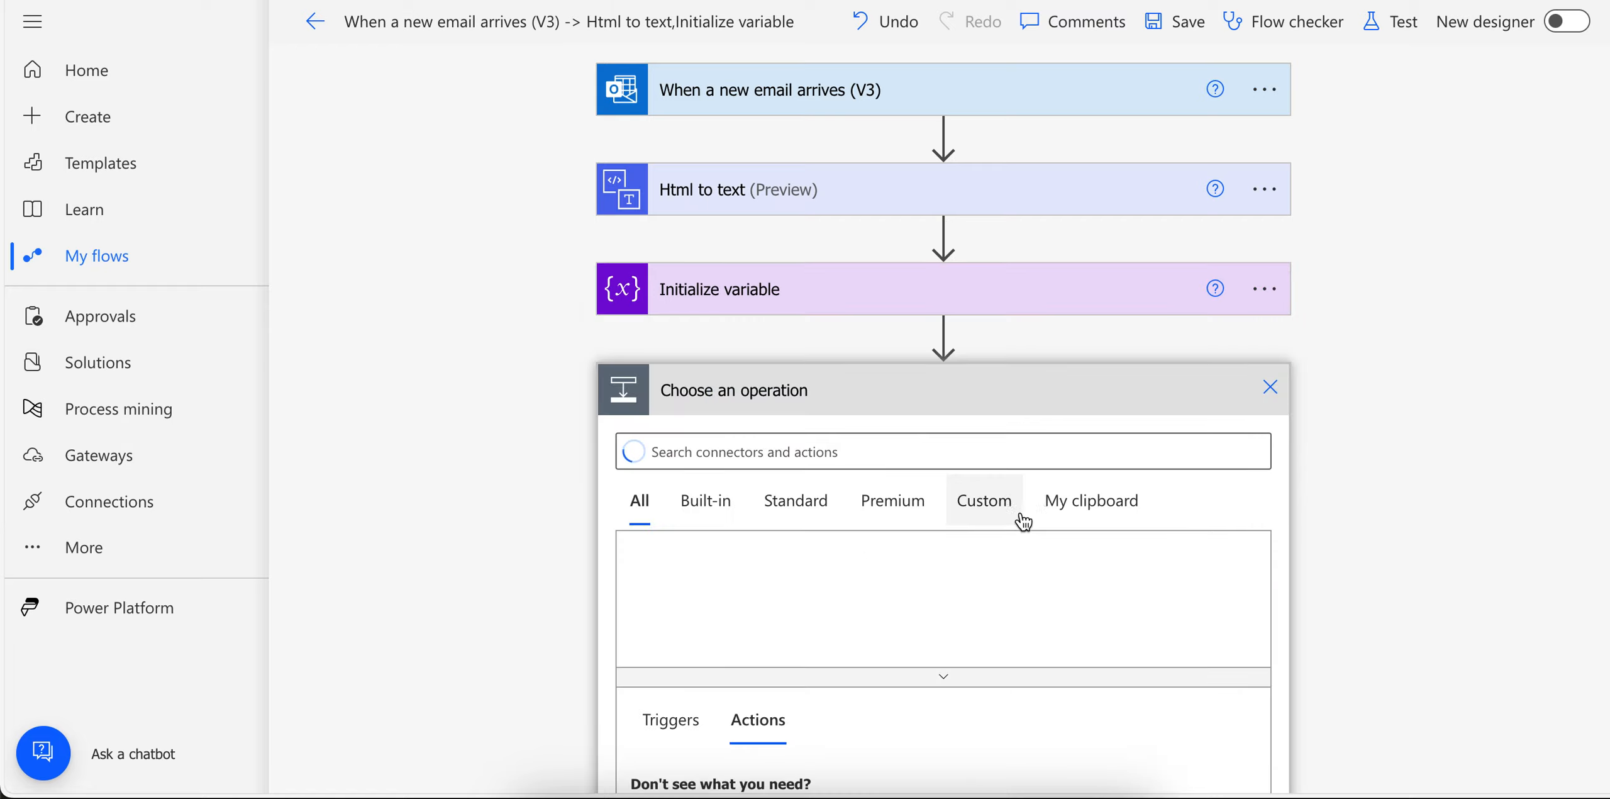
left_click(1058, 511)
left_click(757, 536)
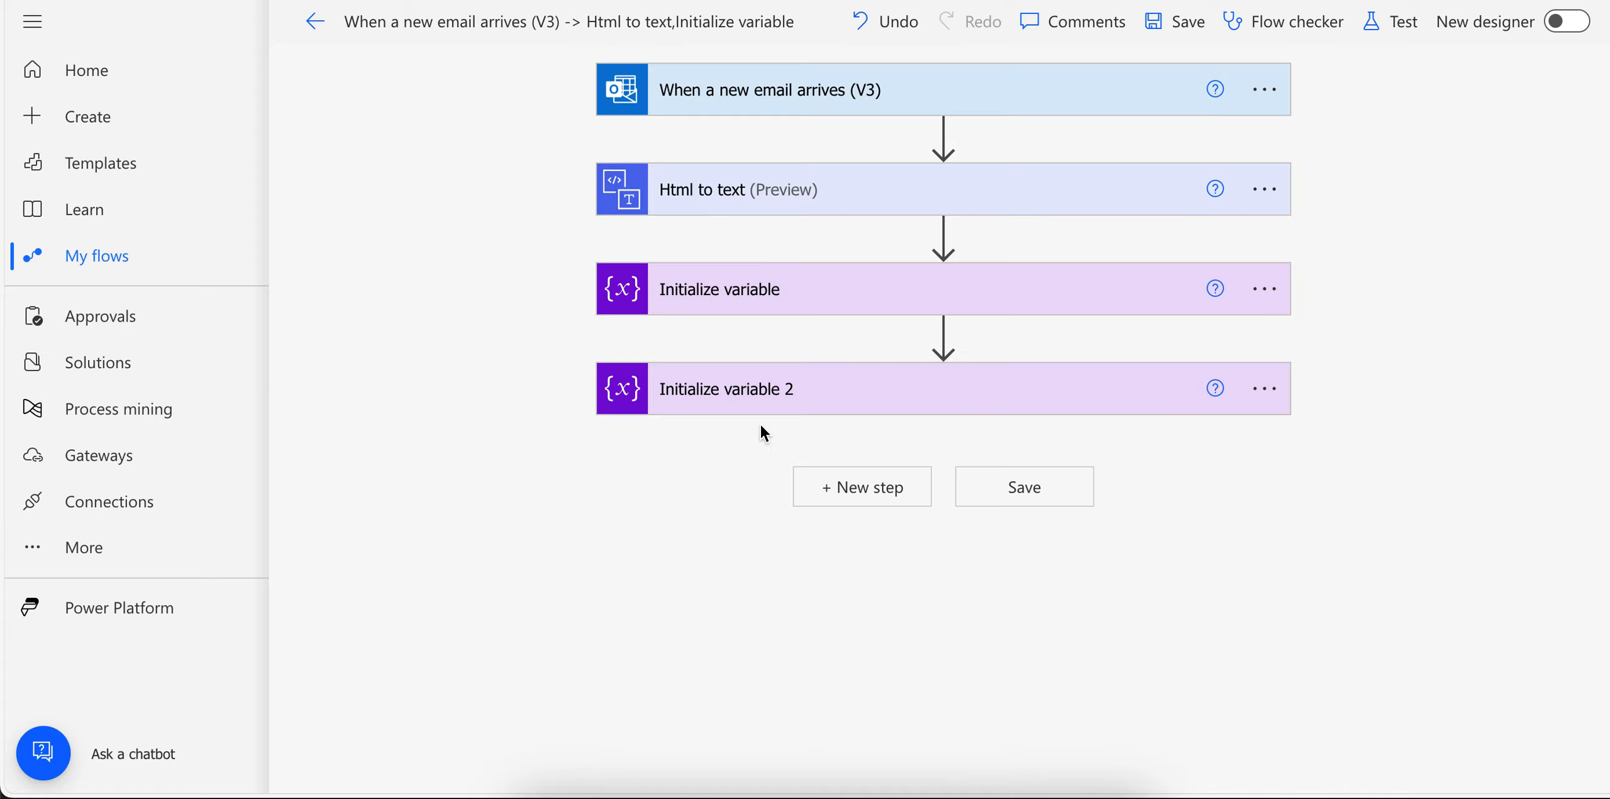
Name the variable in the copied Initialize variable 2 action Age
left_click(749, 396)
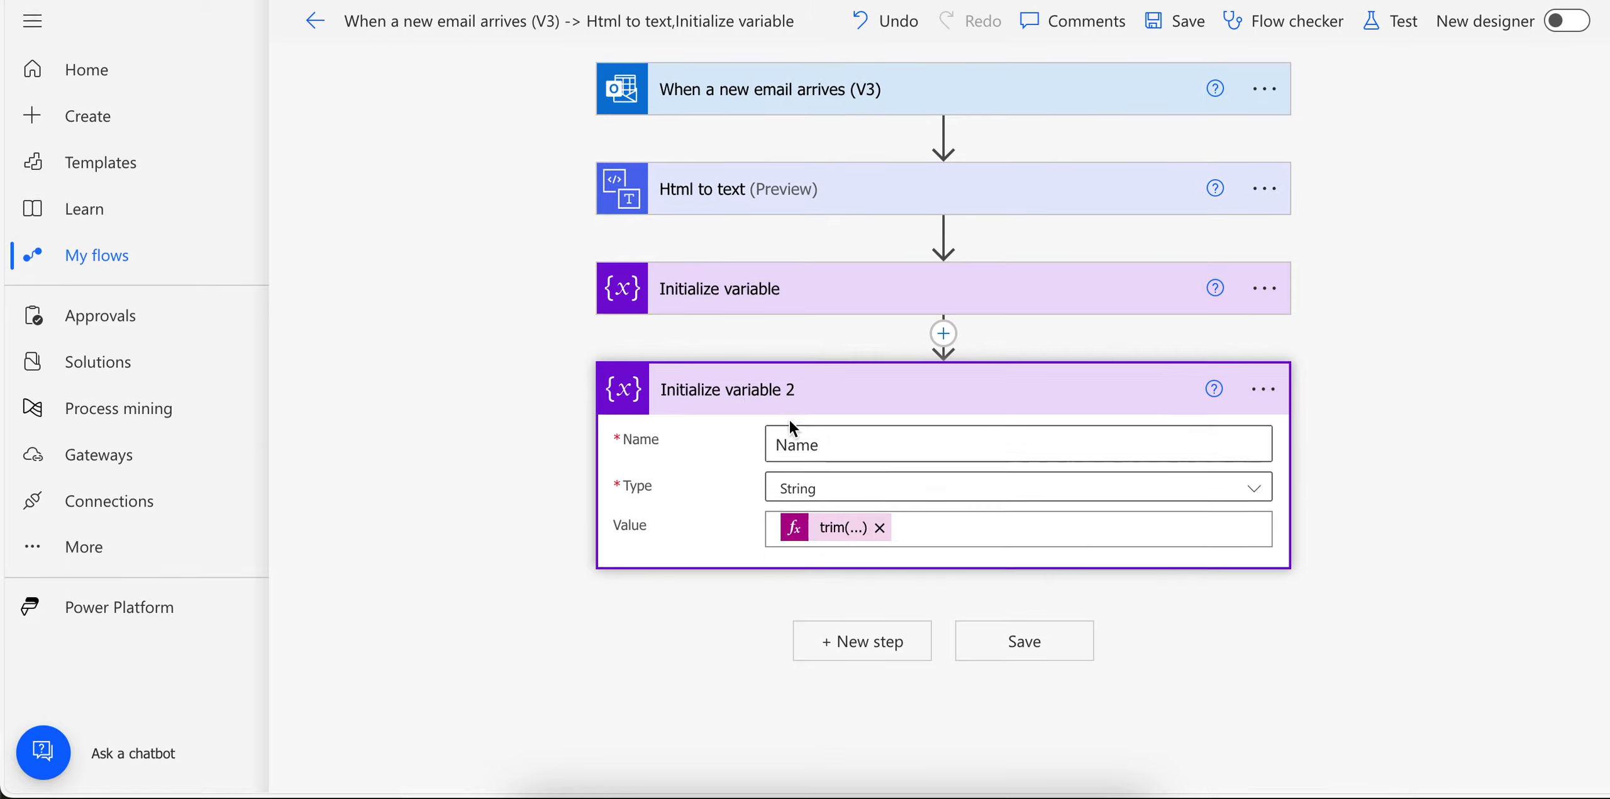
left_click(830, 446)
type("Age")
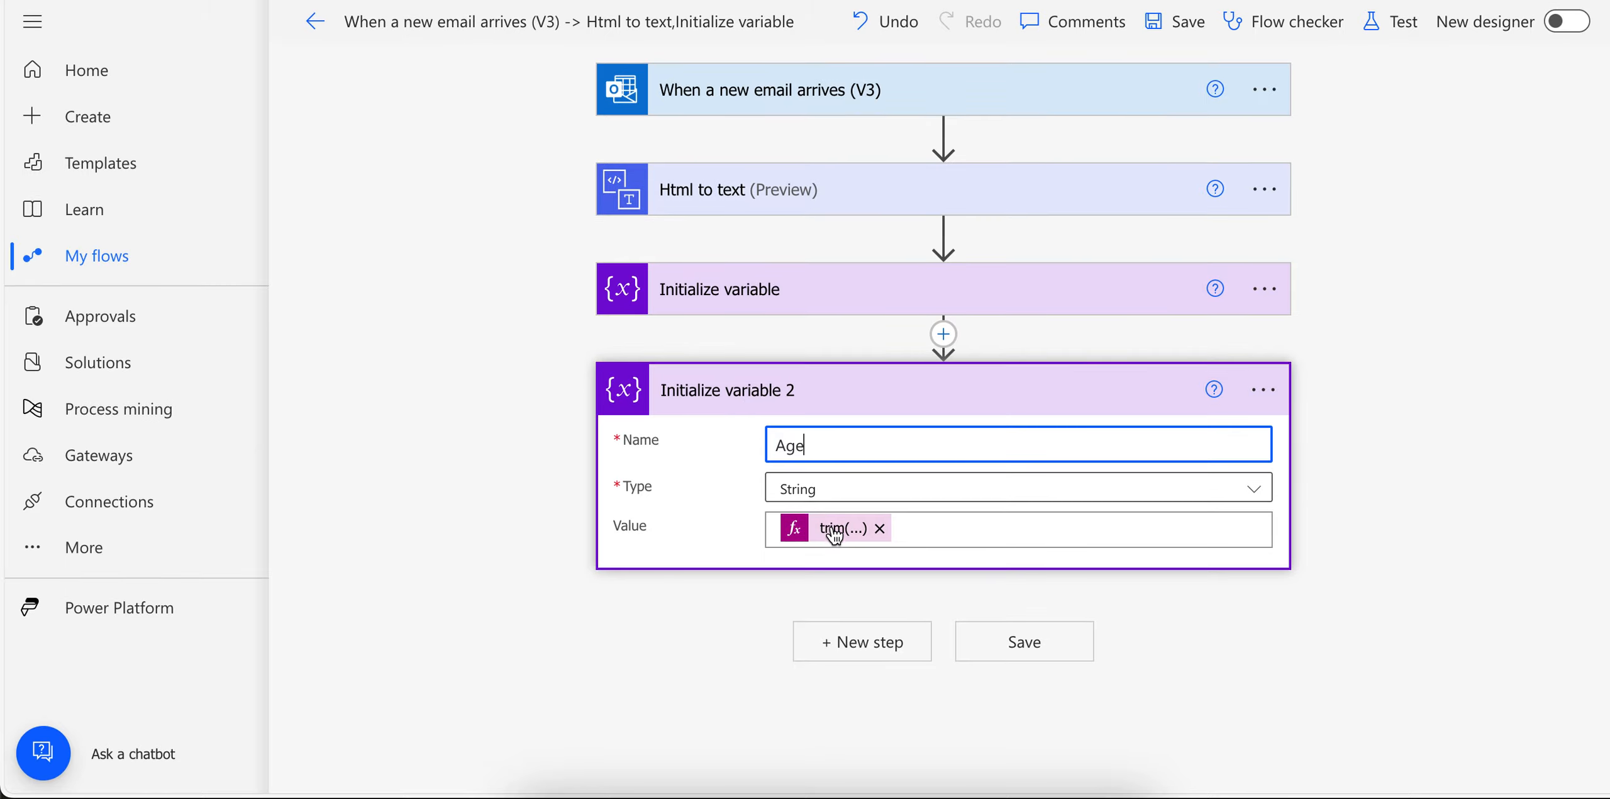
Try to change the split text in Initialize variable 2's trim expression to 'Age:'
left_click(834, 529)
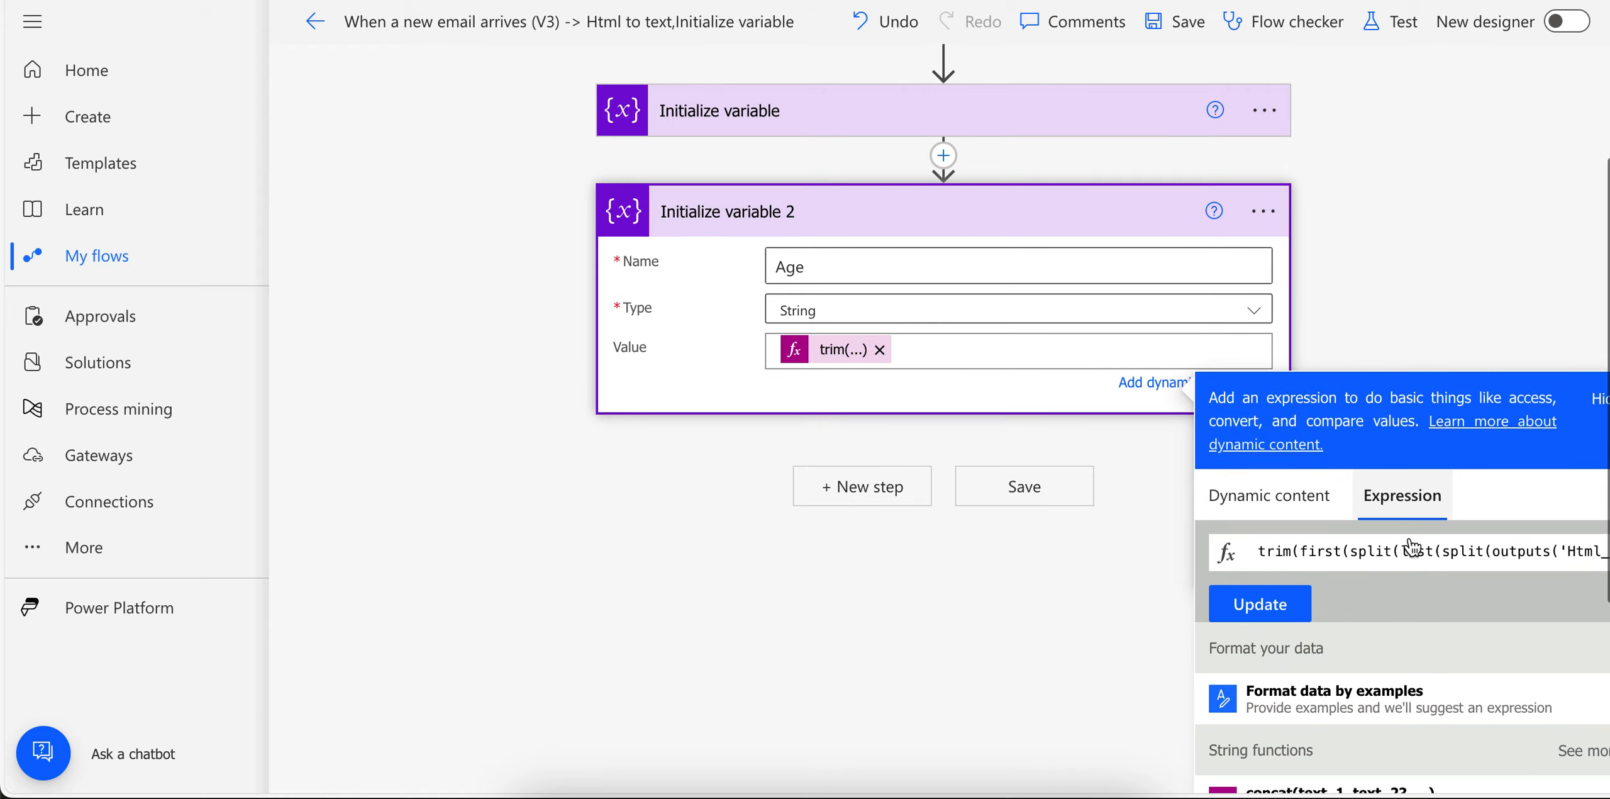
scroll(1411, 549, "right", 4)
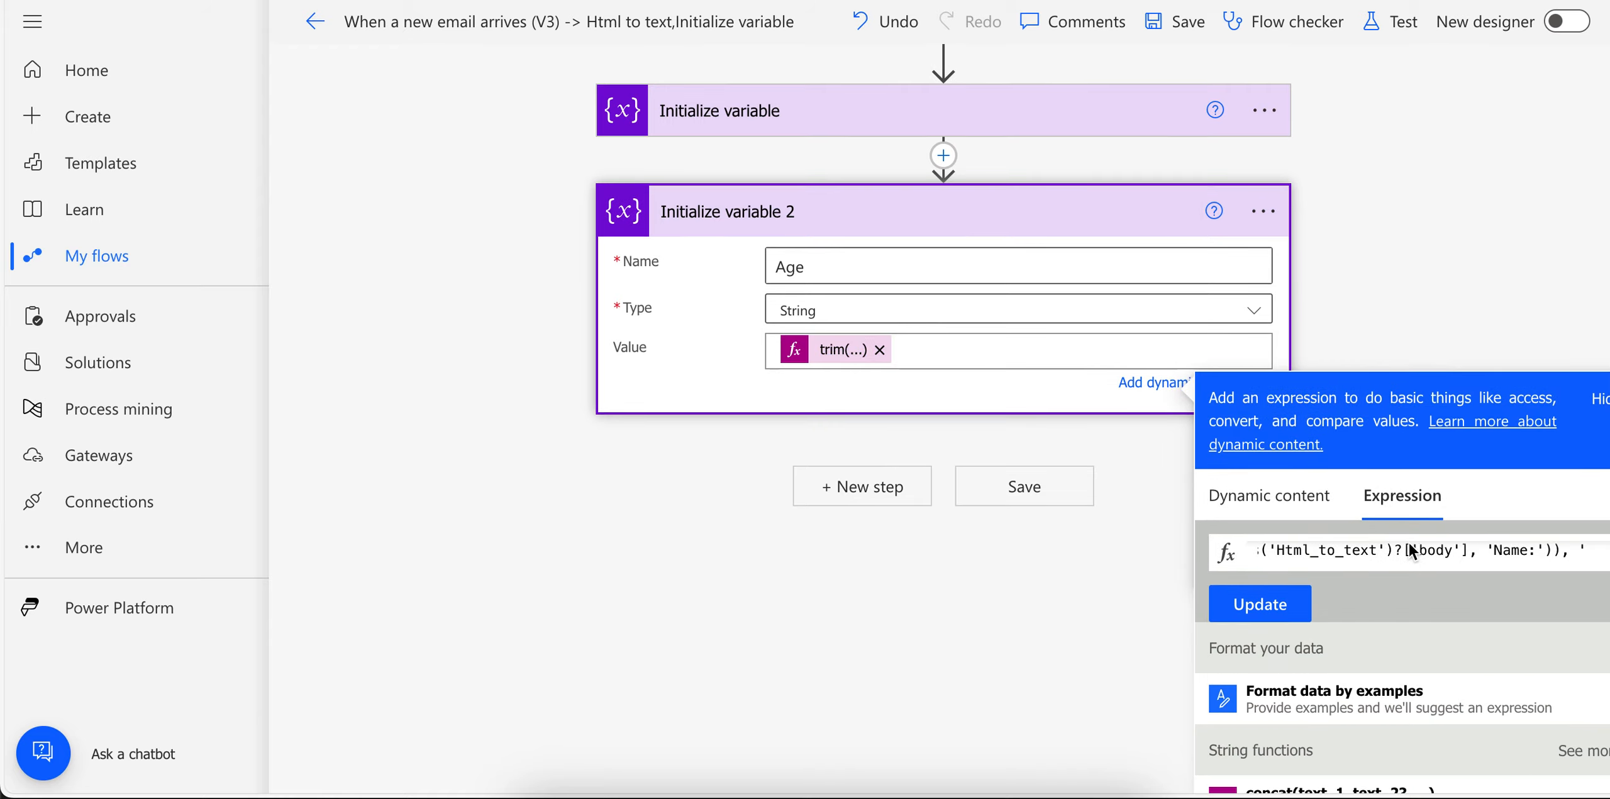
double_click(1506, 550)
type("Age")
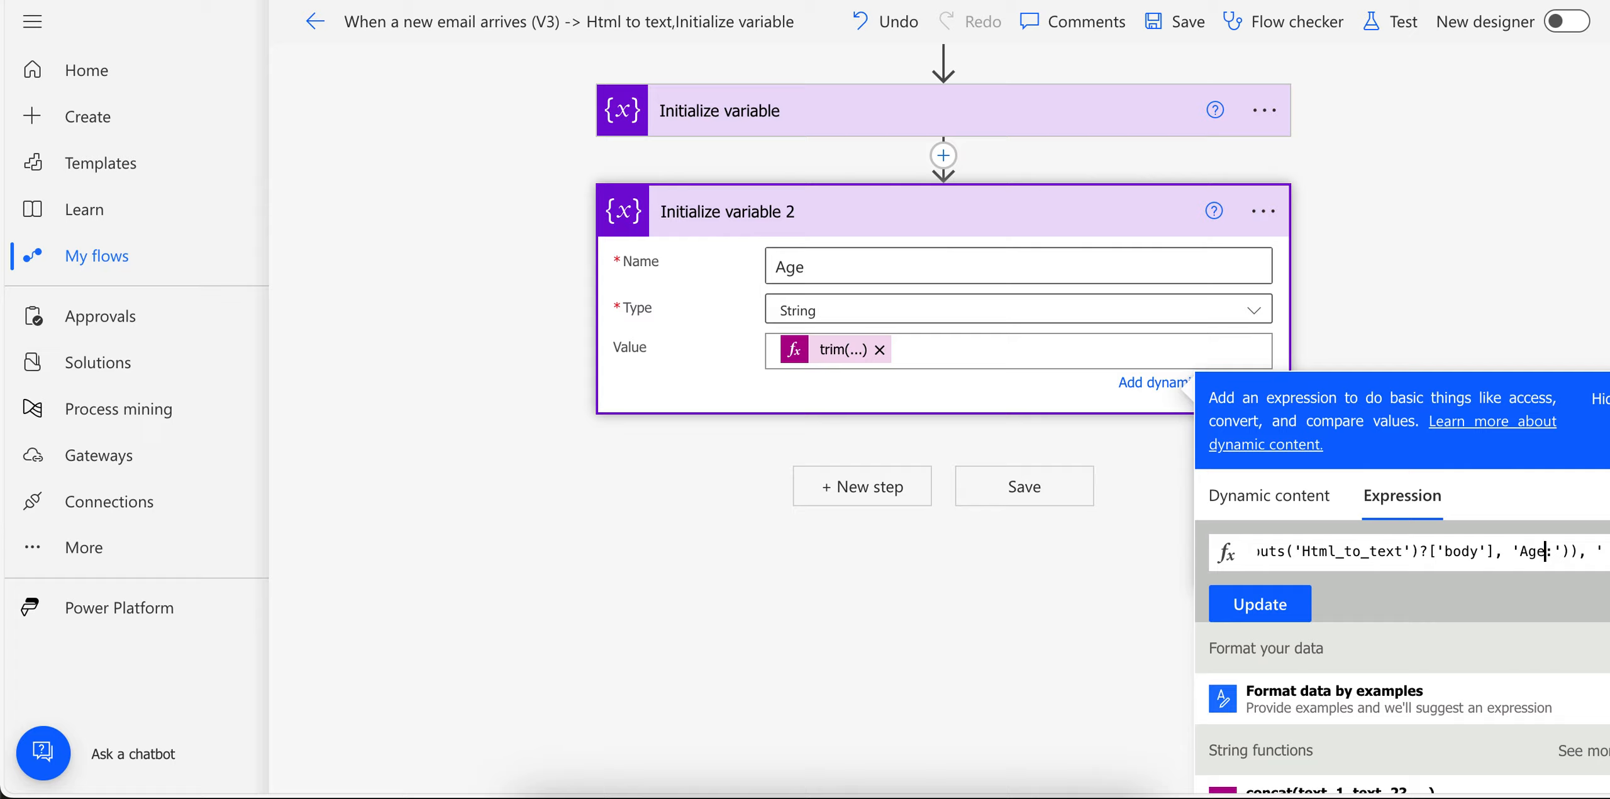
left_click(1277, 604)
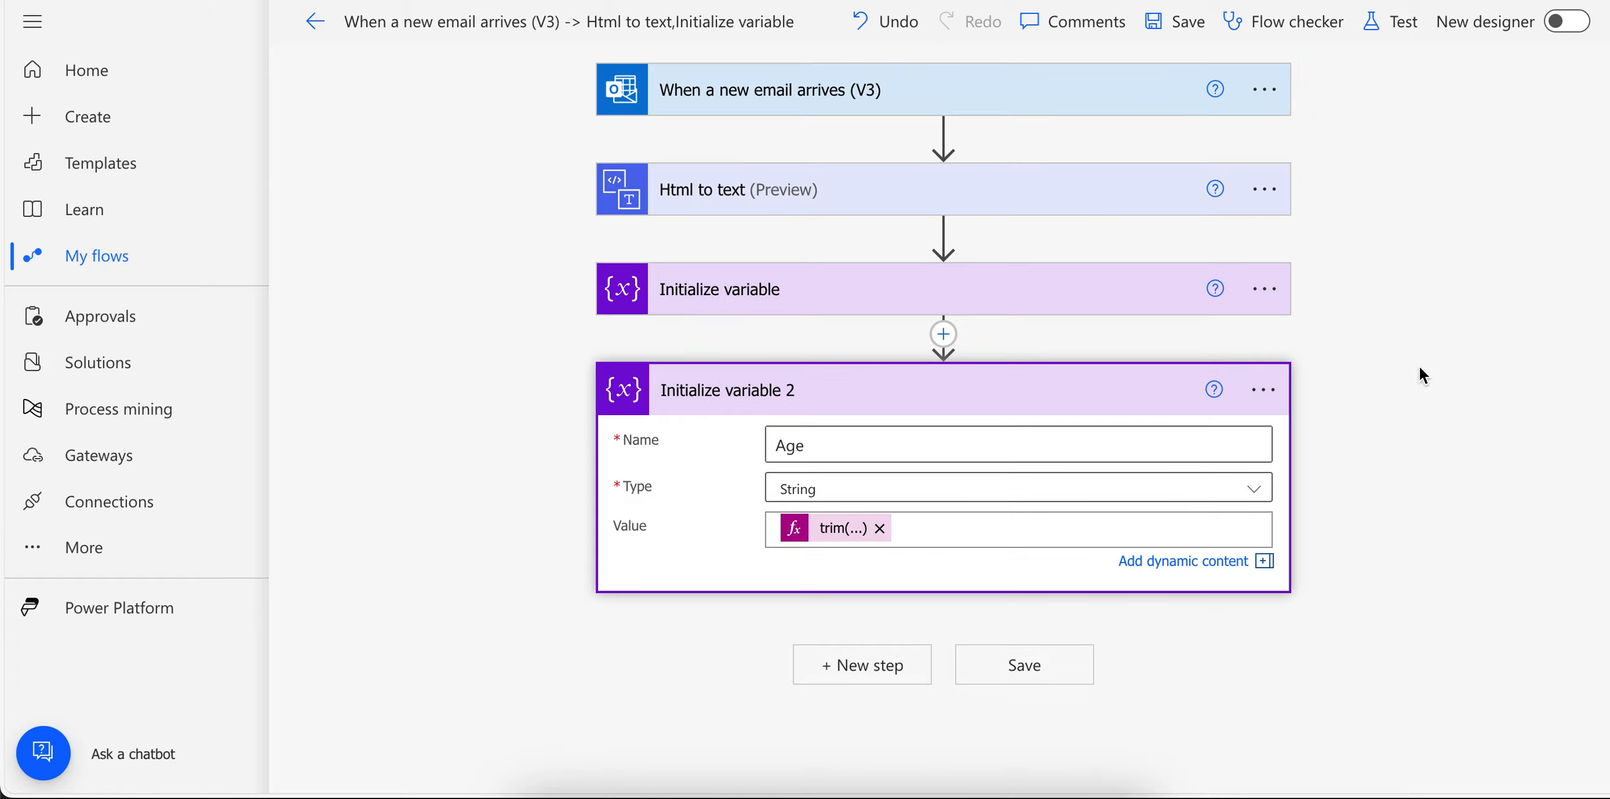
Save and test the flow automatically with the recently used succeeded trigger, and check Initialize variable 2's value in the run
left_click(1390, 22)
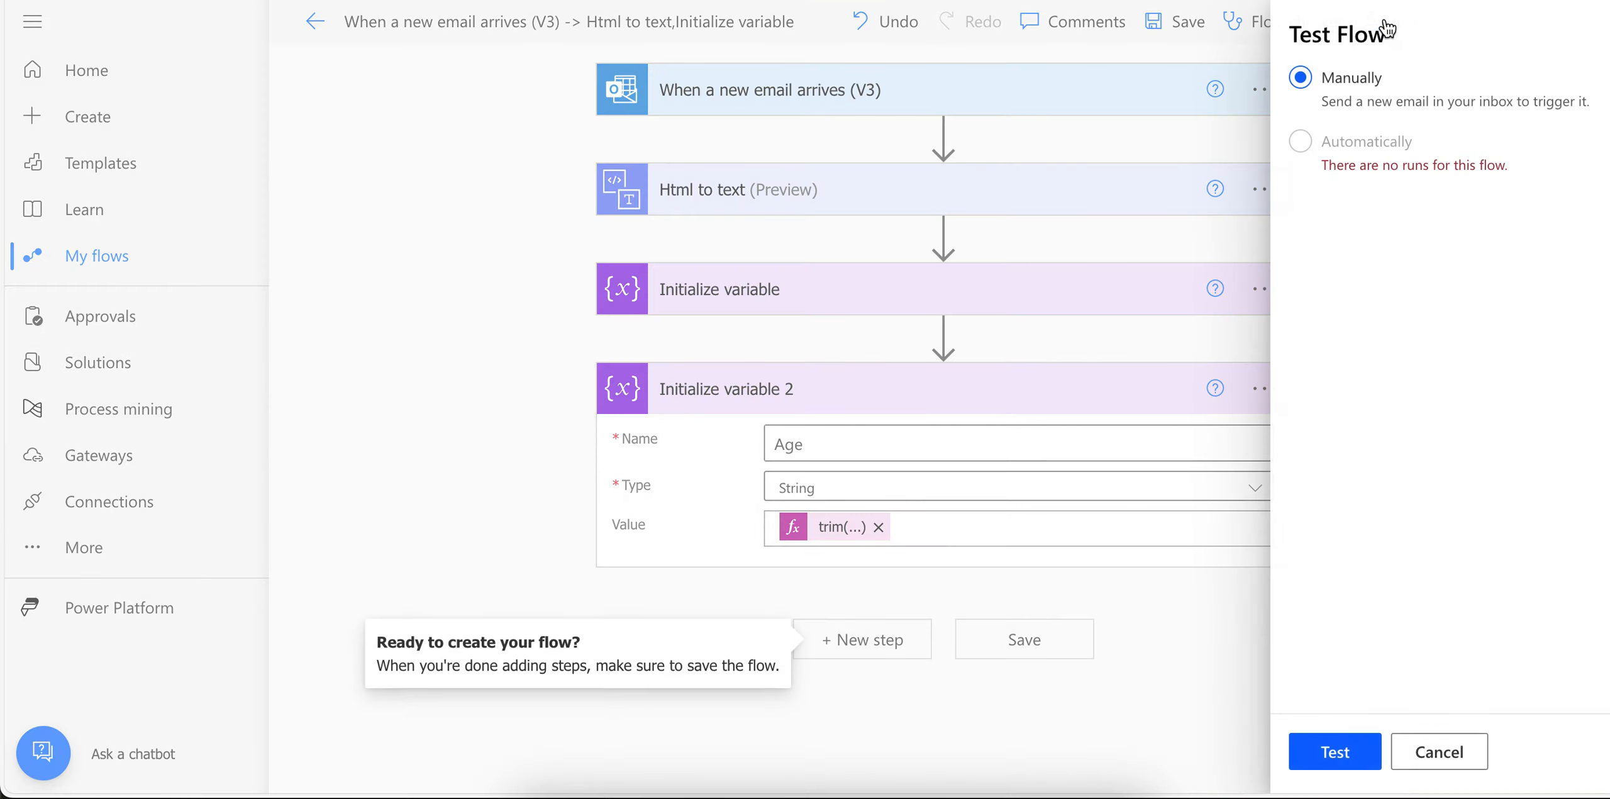
left_click(1281, 150)
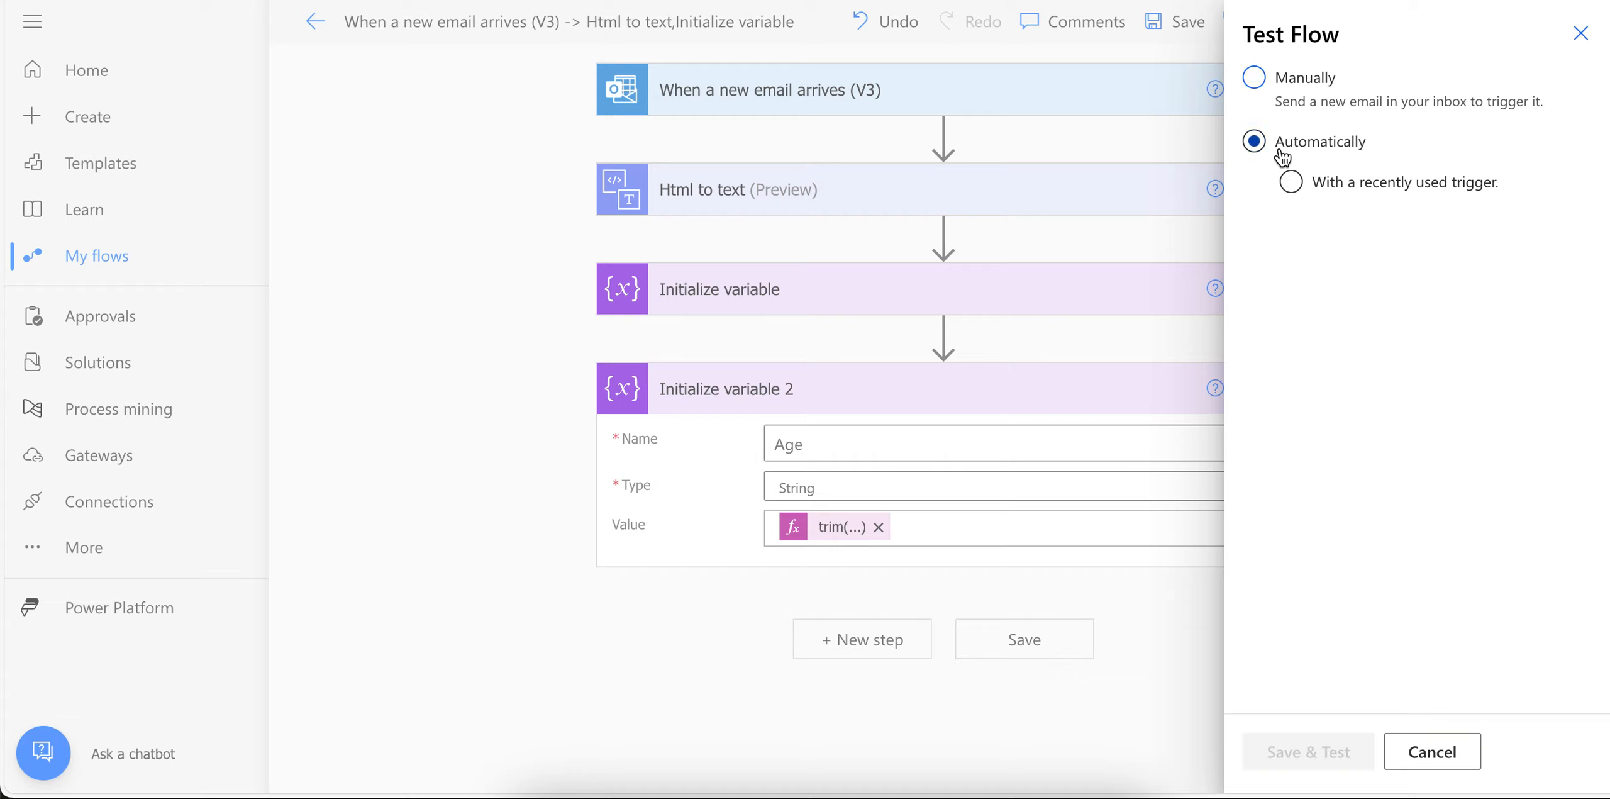
left_click(1306, 188)
left_click(1302, 228)
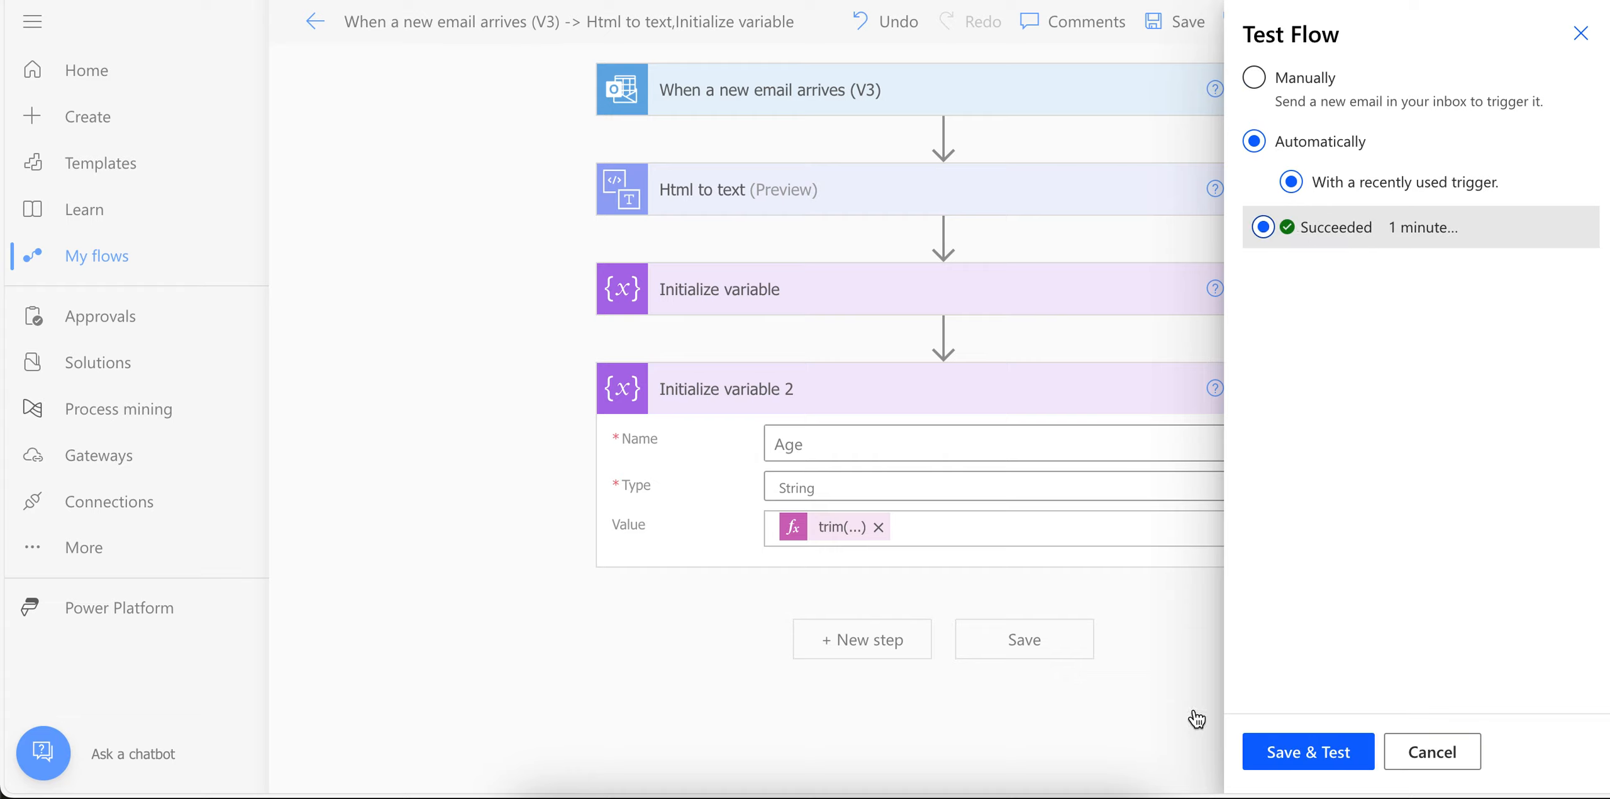
left_click(1292, 752)
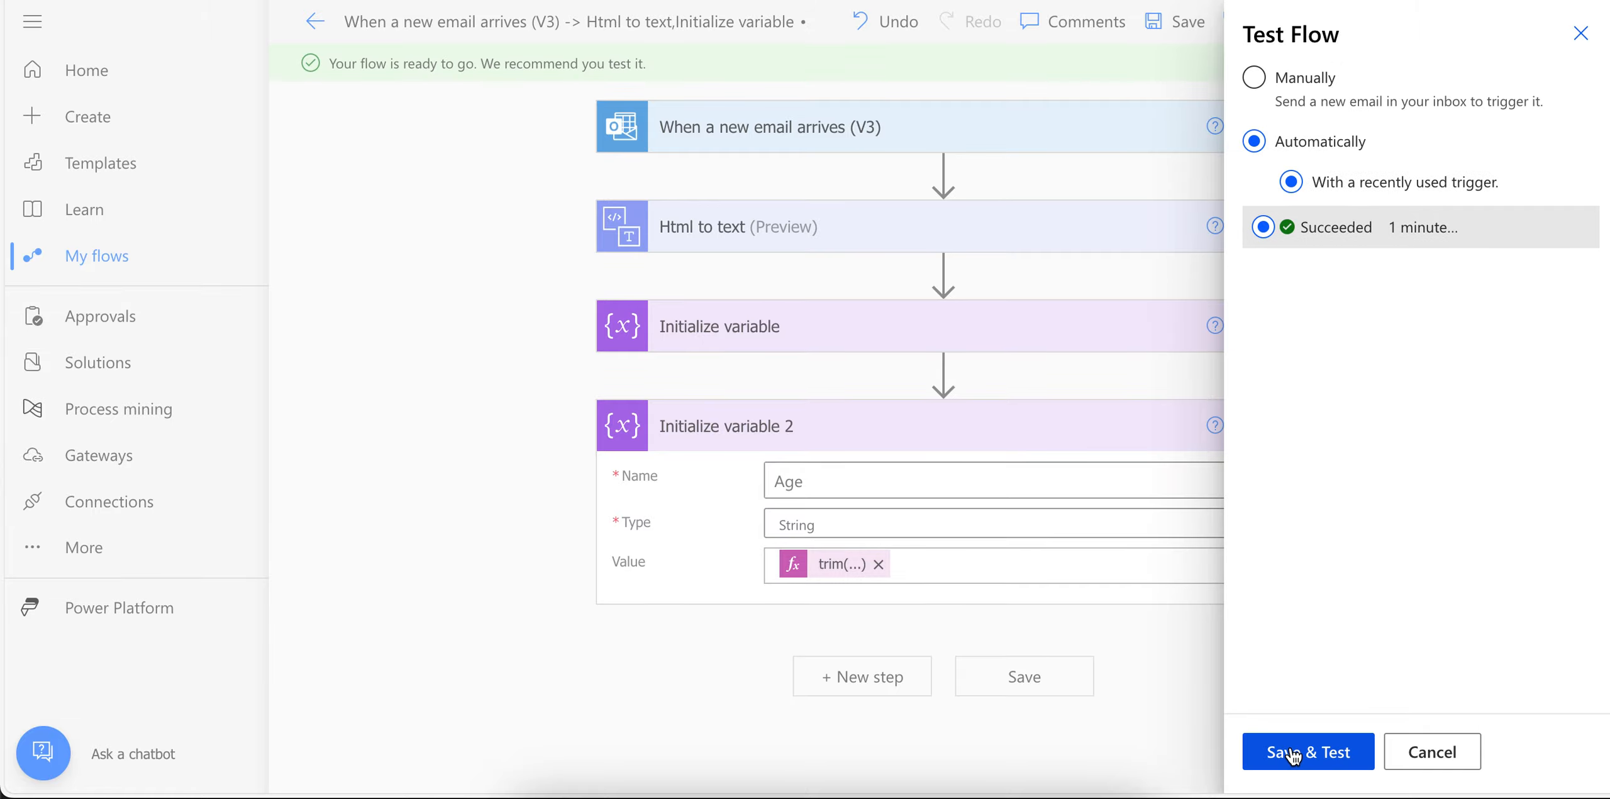
left_click(1293, 752)
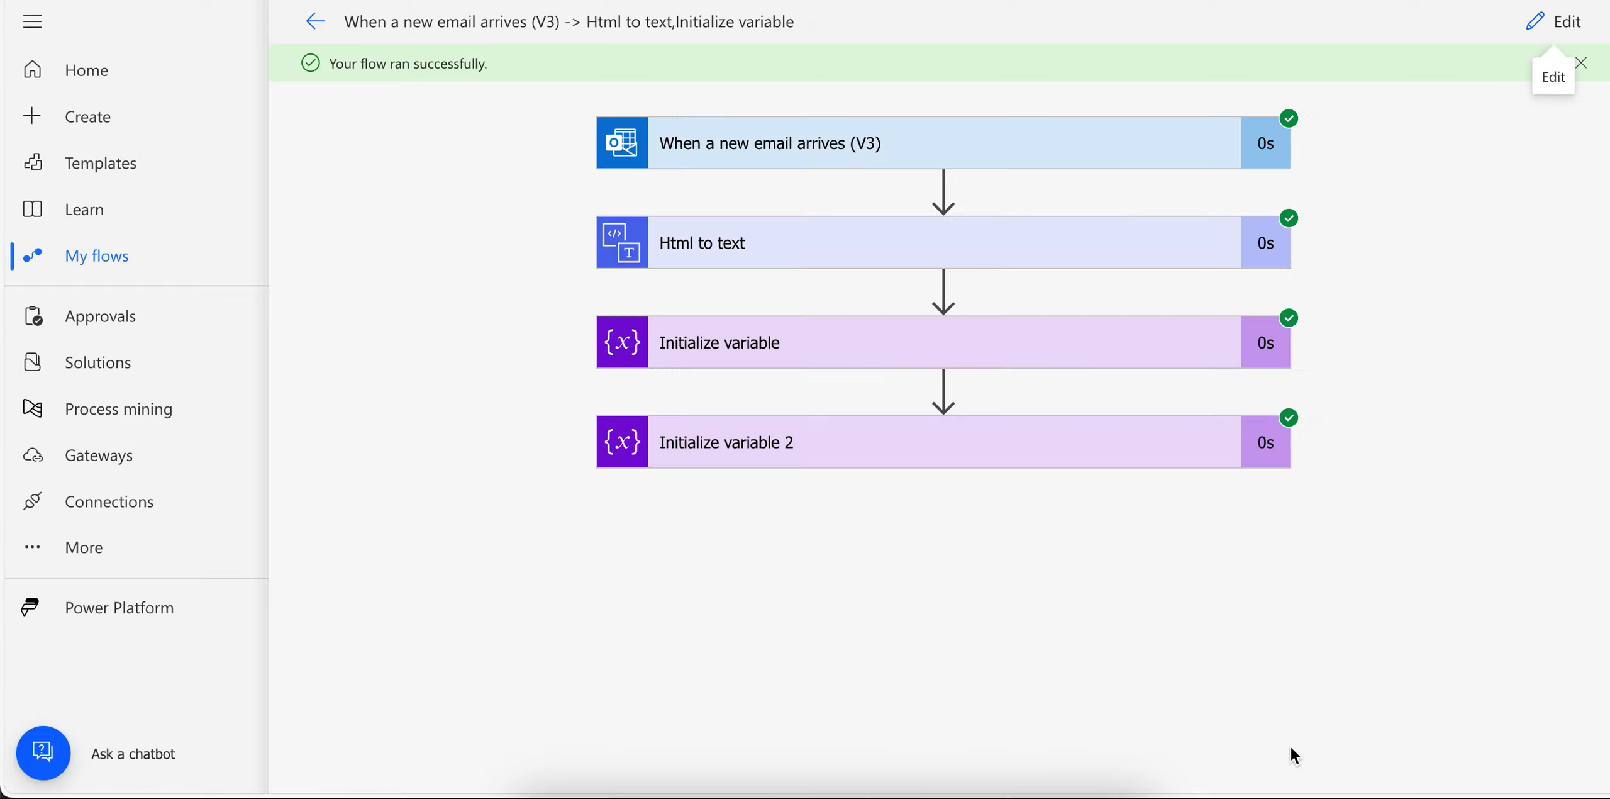
left_click(820, 444)
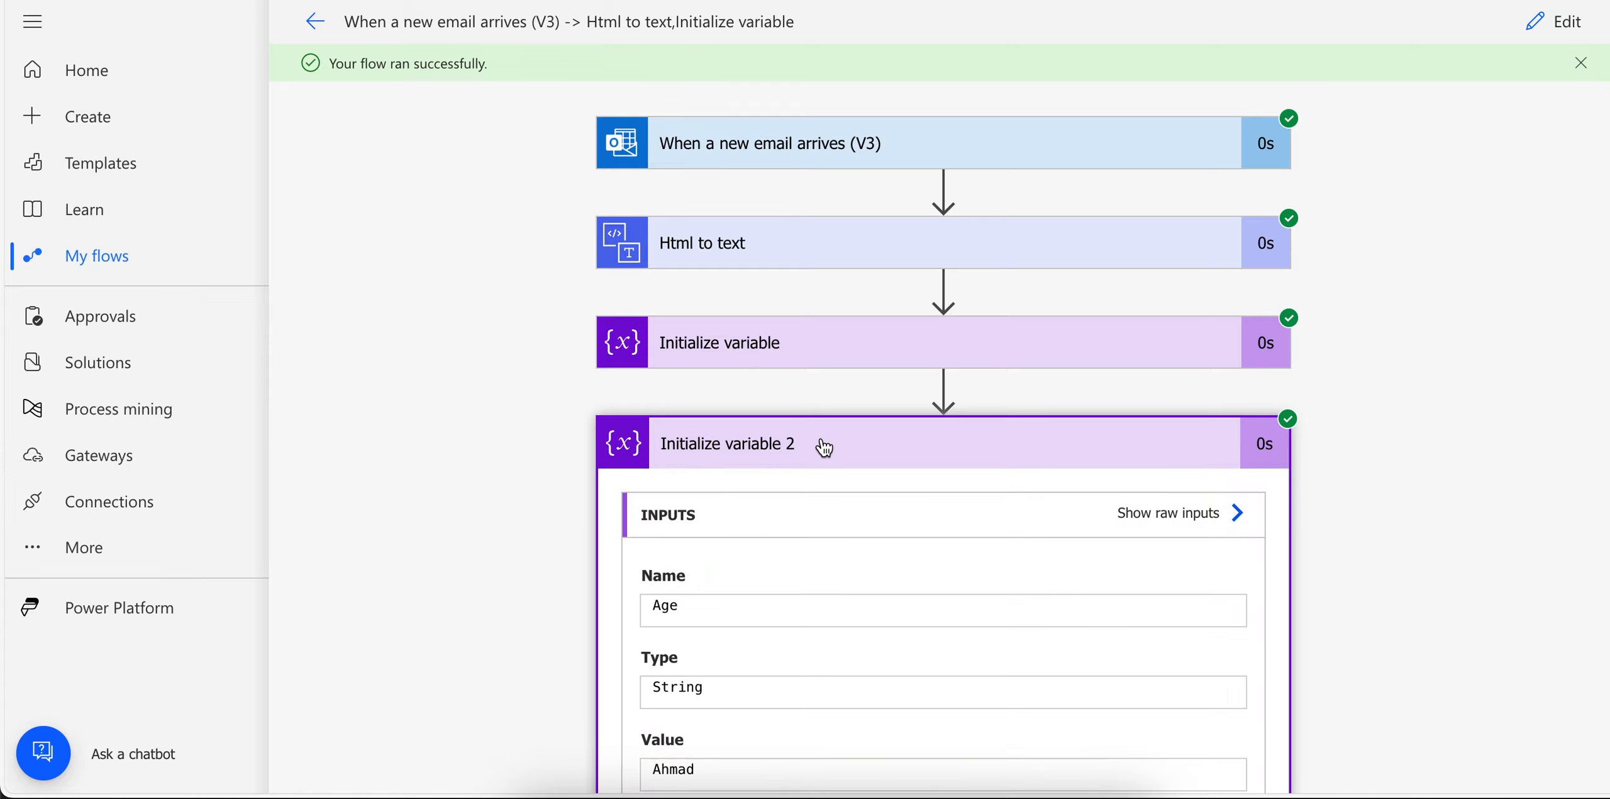
scroll(747, 559, "down", 2)
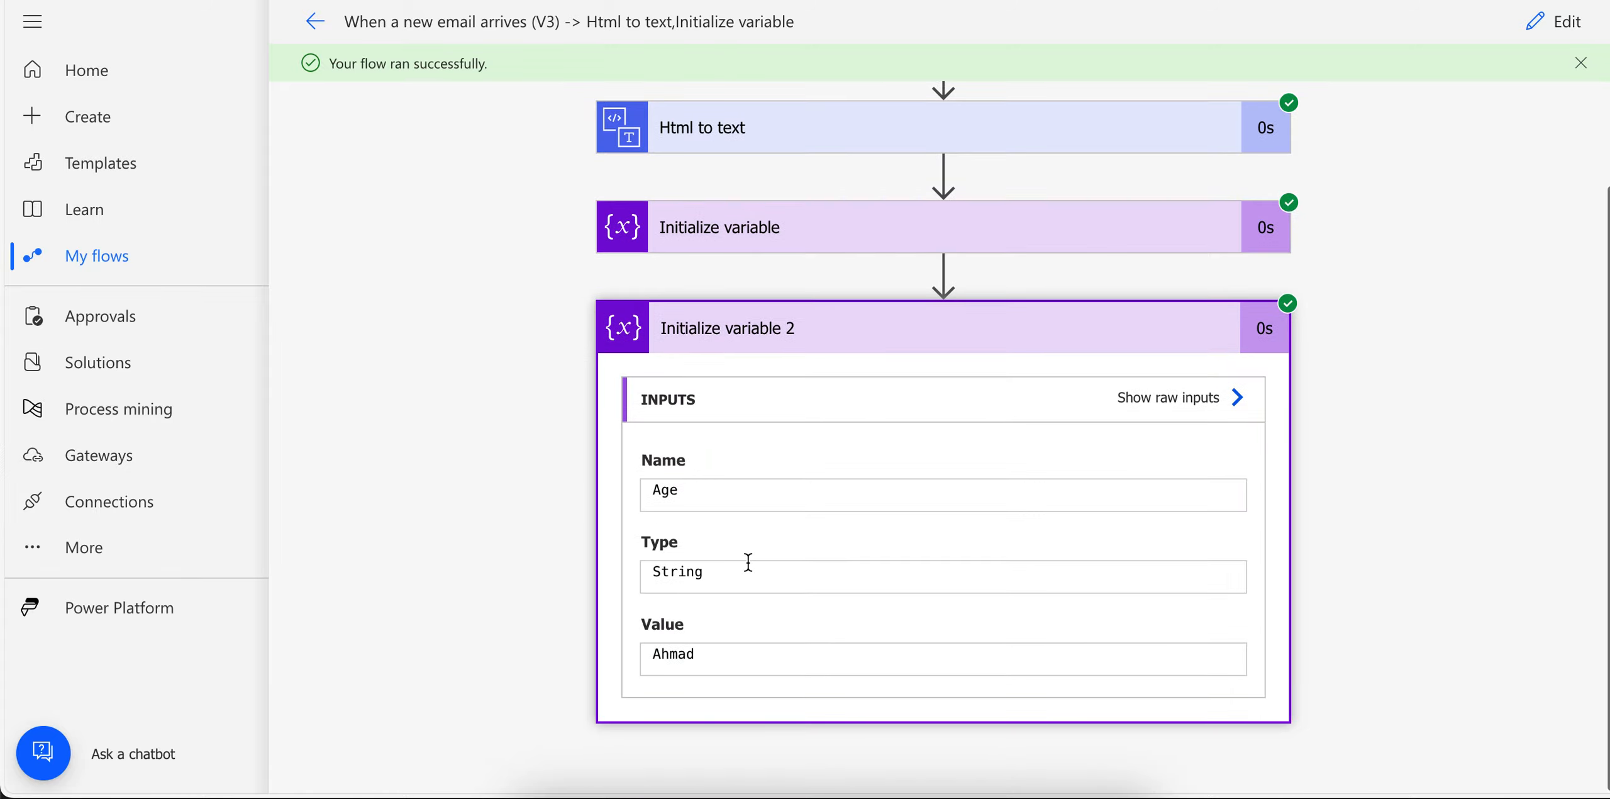
Return the flow to edit mode, set the split text in Initialize variable 2's value expression to 'Age:', and recheck the expression
left_click(1541, 25)
left_click(843, 527)
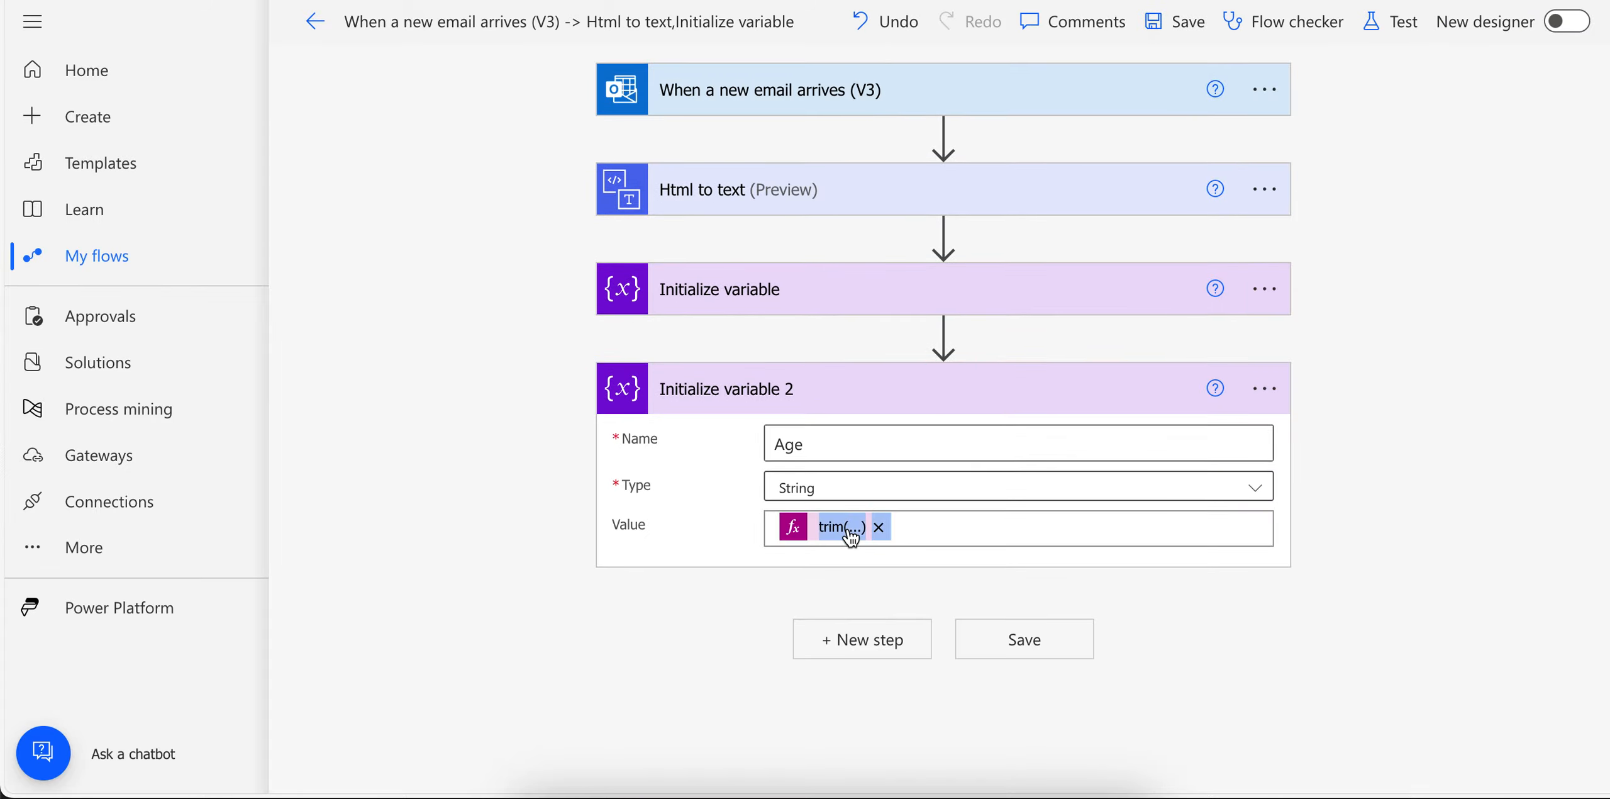
scroll(1424, 663, "right", 4)
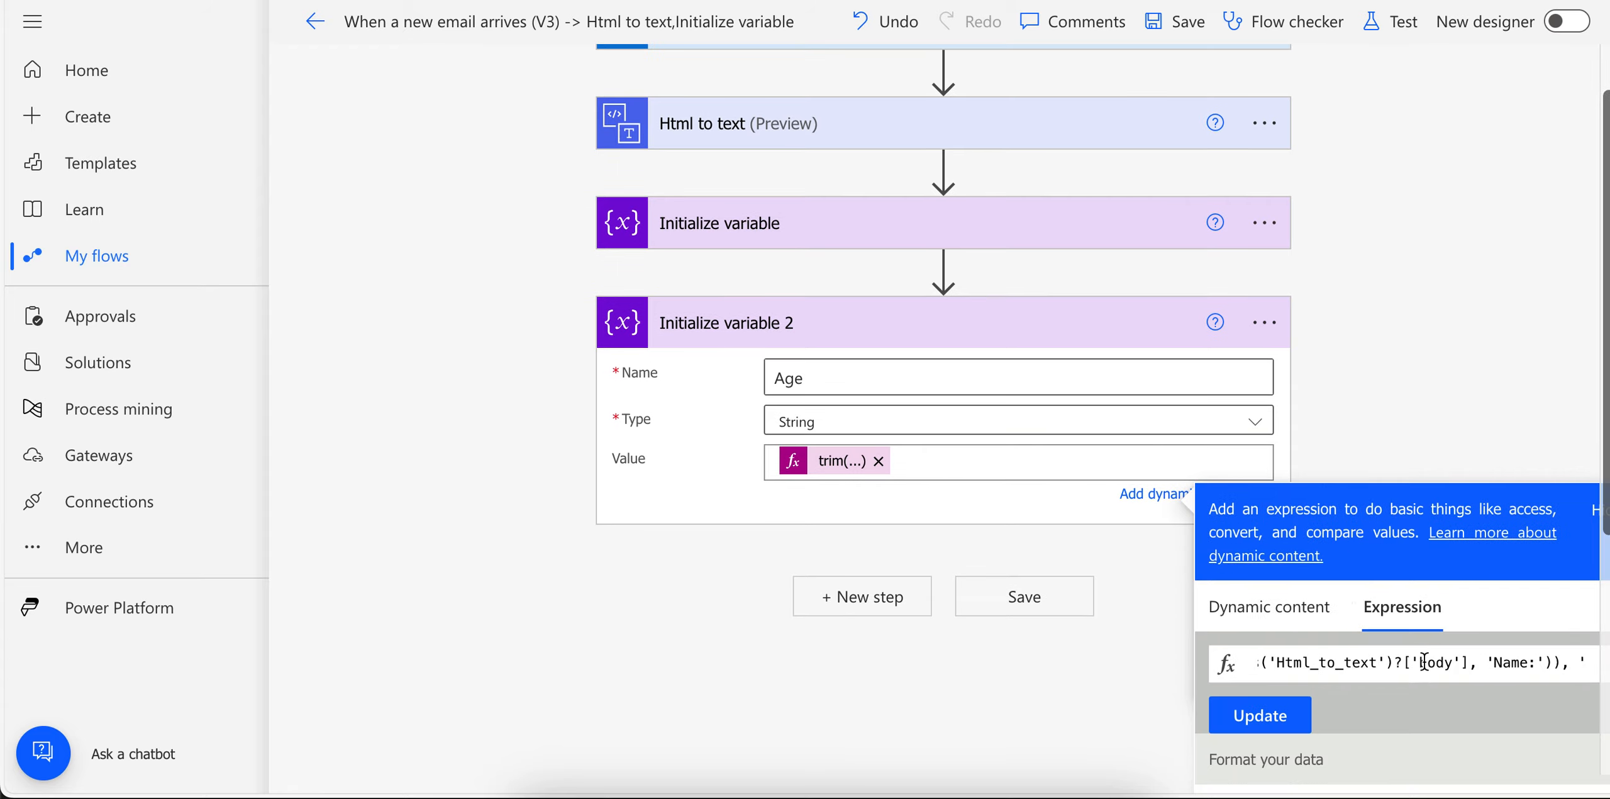
double_click(1500, 660)
type("Age")
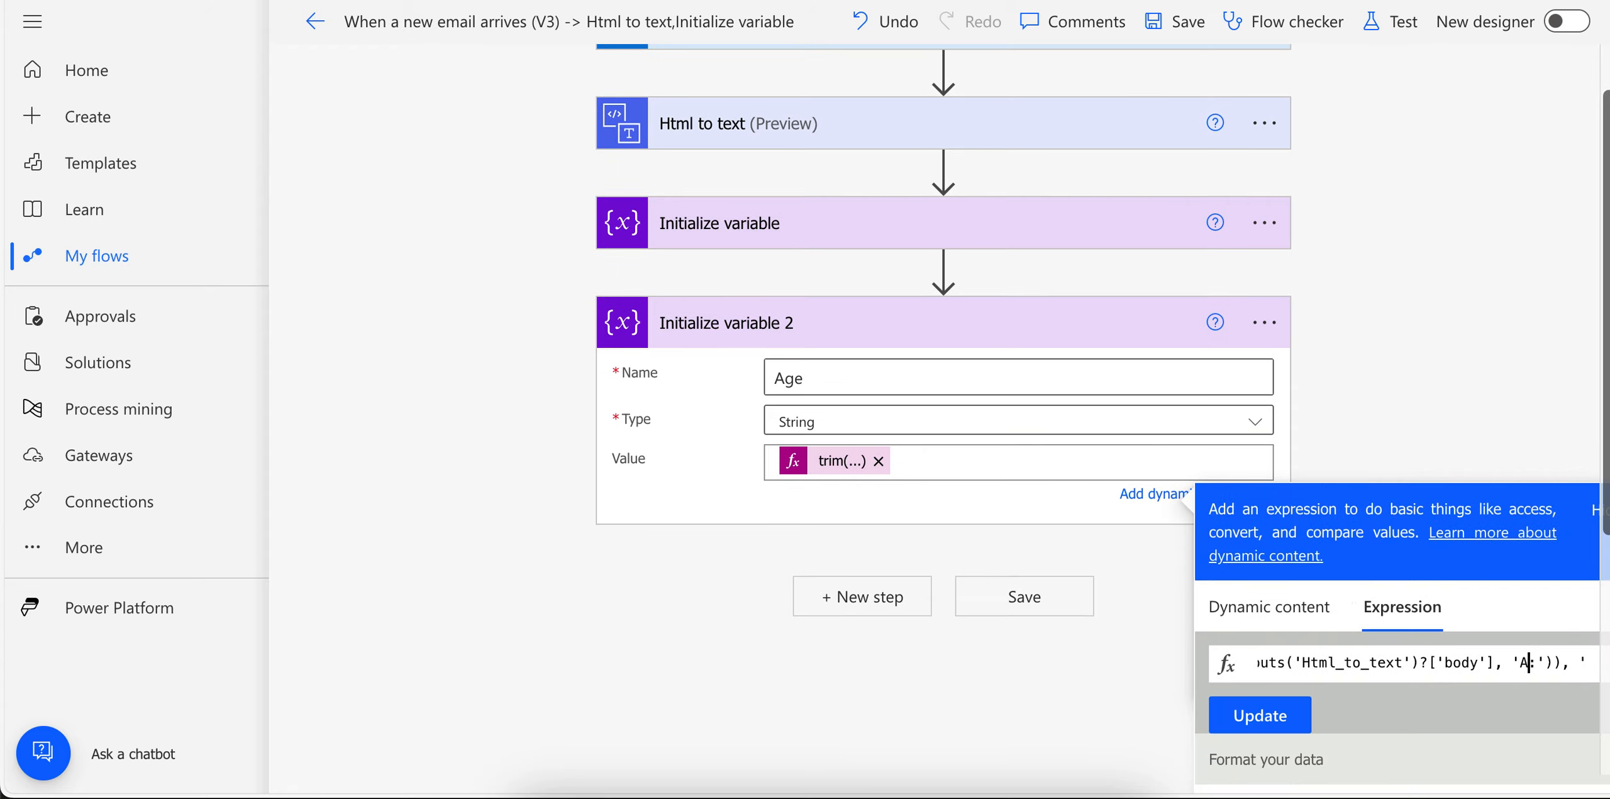
left_click(1287, 707)
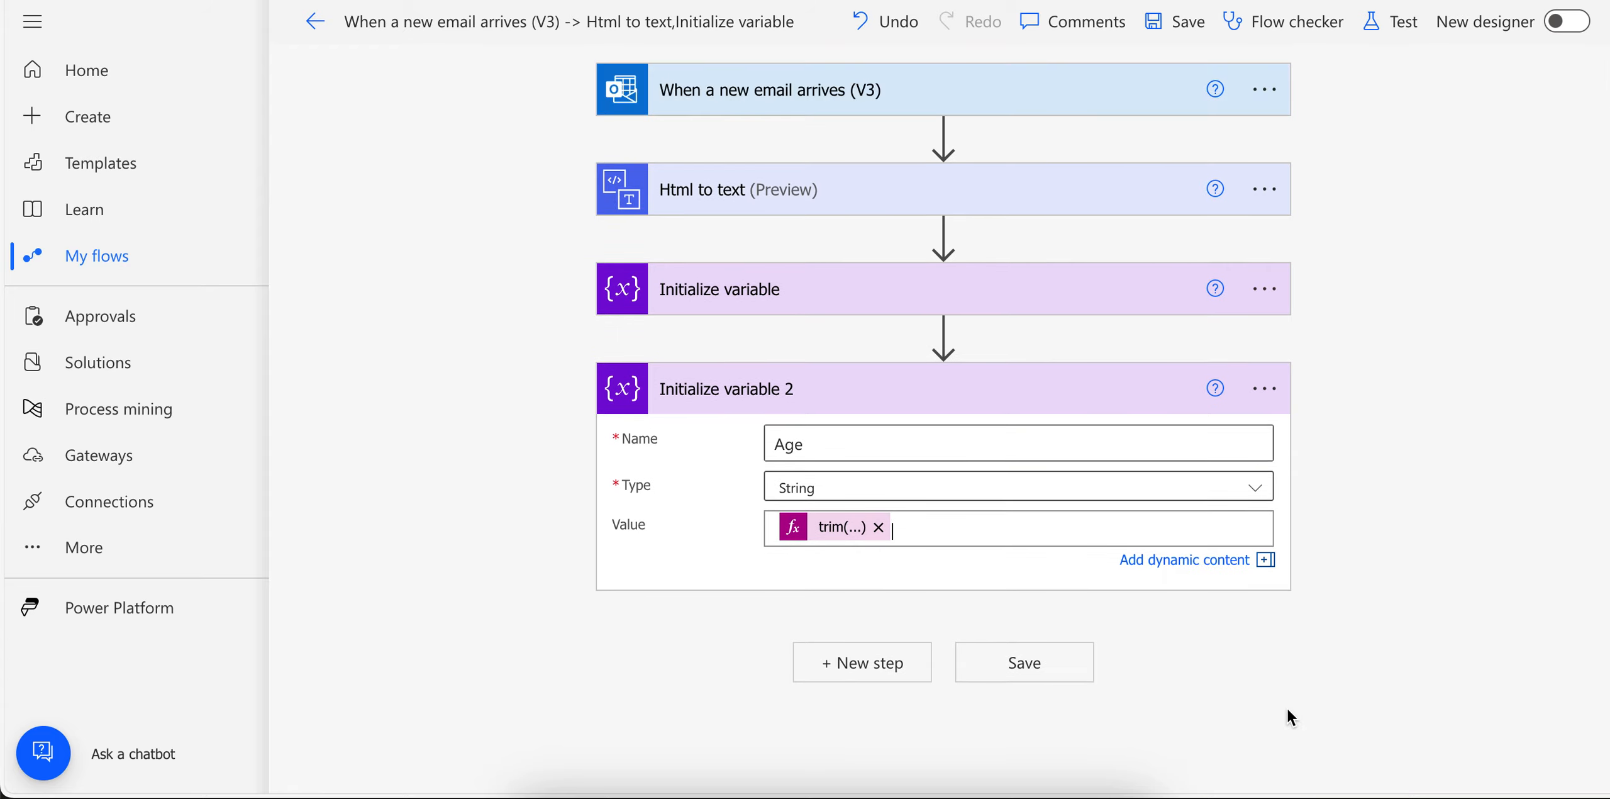
left_click(852, 530)
scroll(1485, 728, "right", 4)
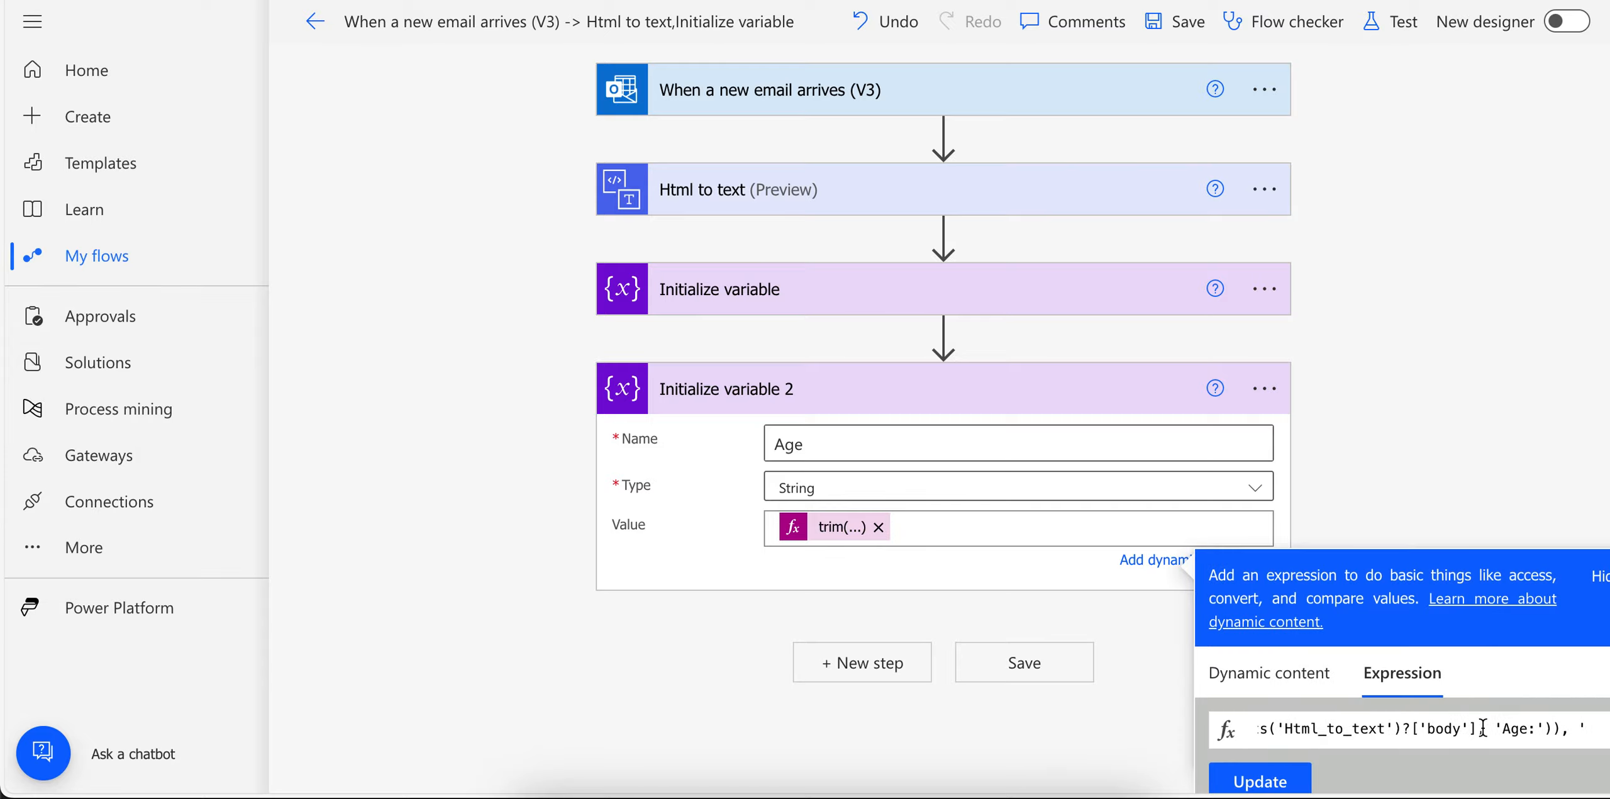
left_click(1500, 296)
Save and retest the flow automatically with the latest succeeded test run's trigger, and check the extracted Age value
left_click(1391, 22)
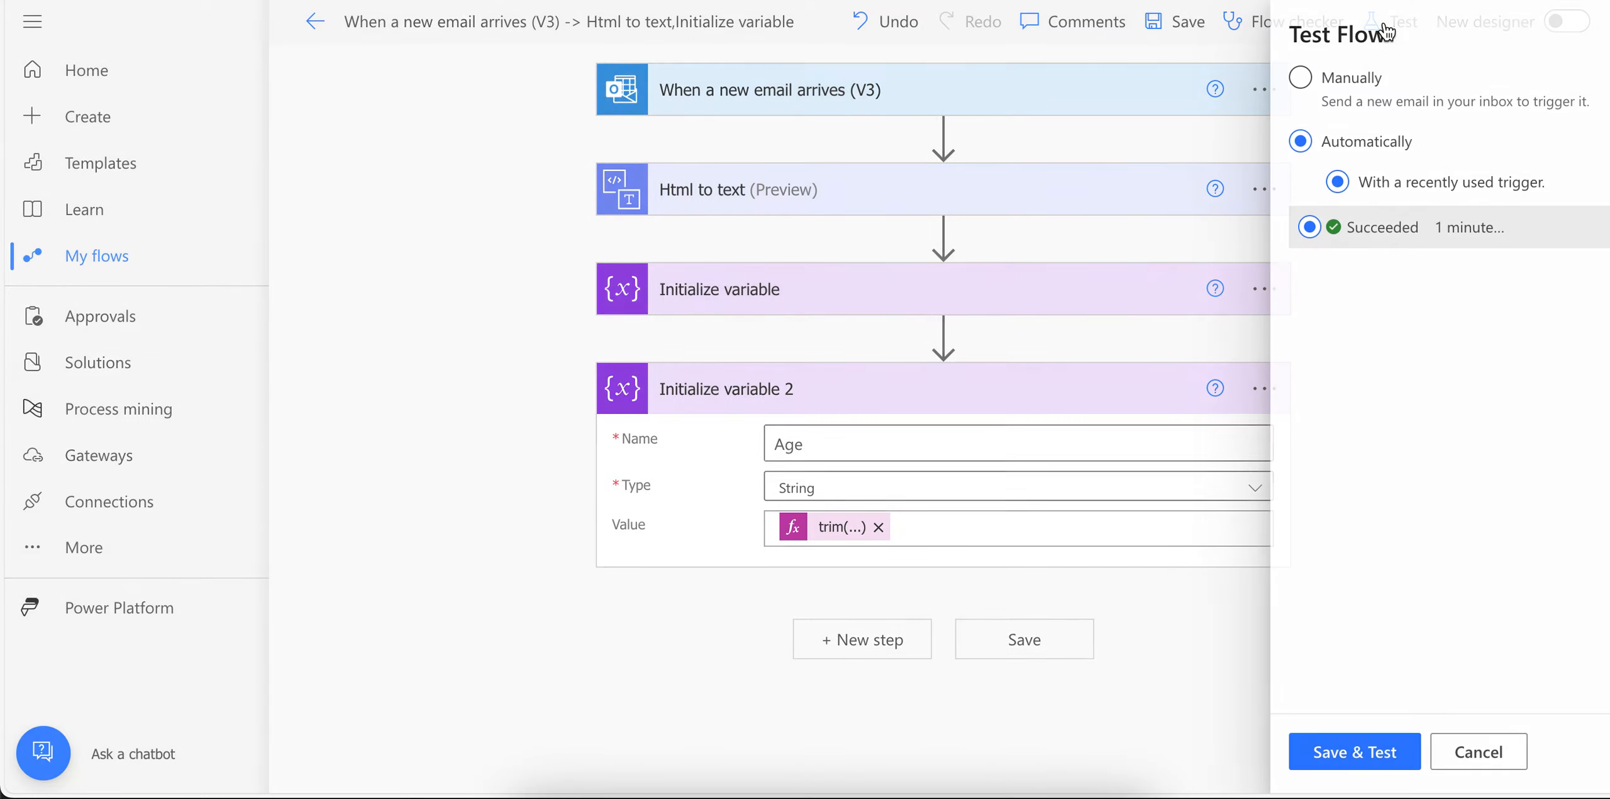
left_click(1264, 228)
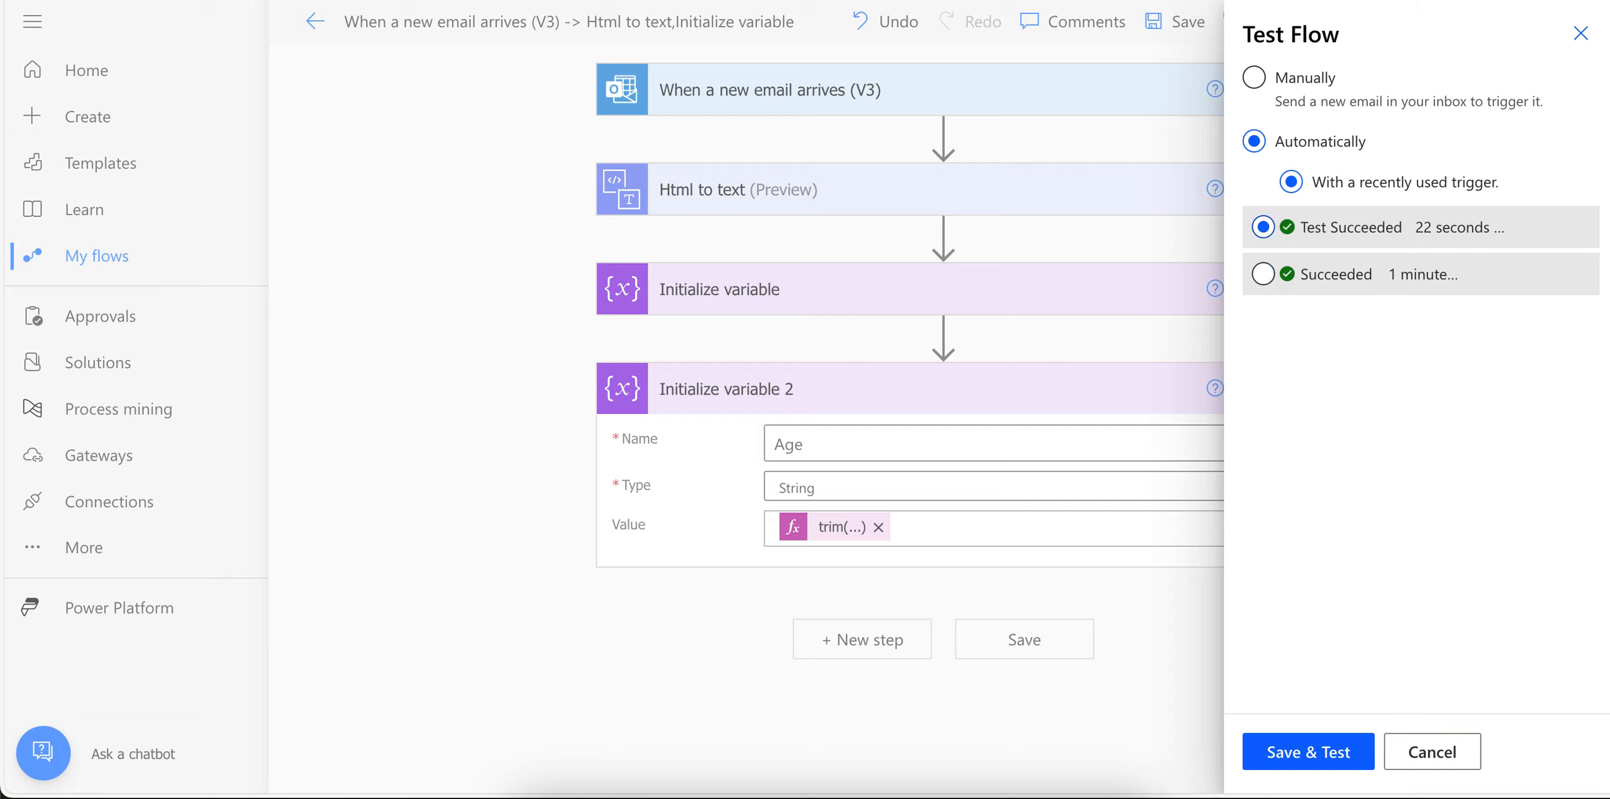
left_click(1302, 750)
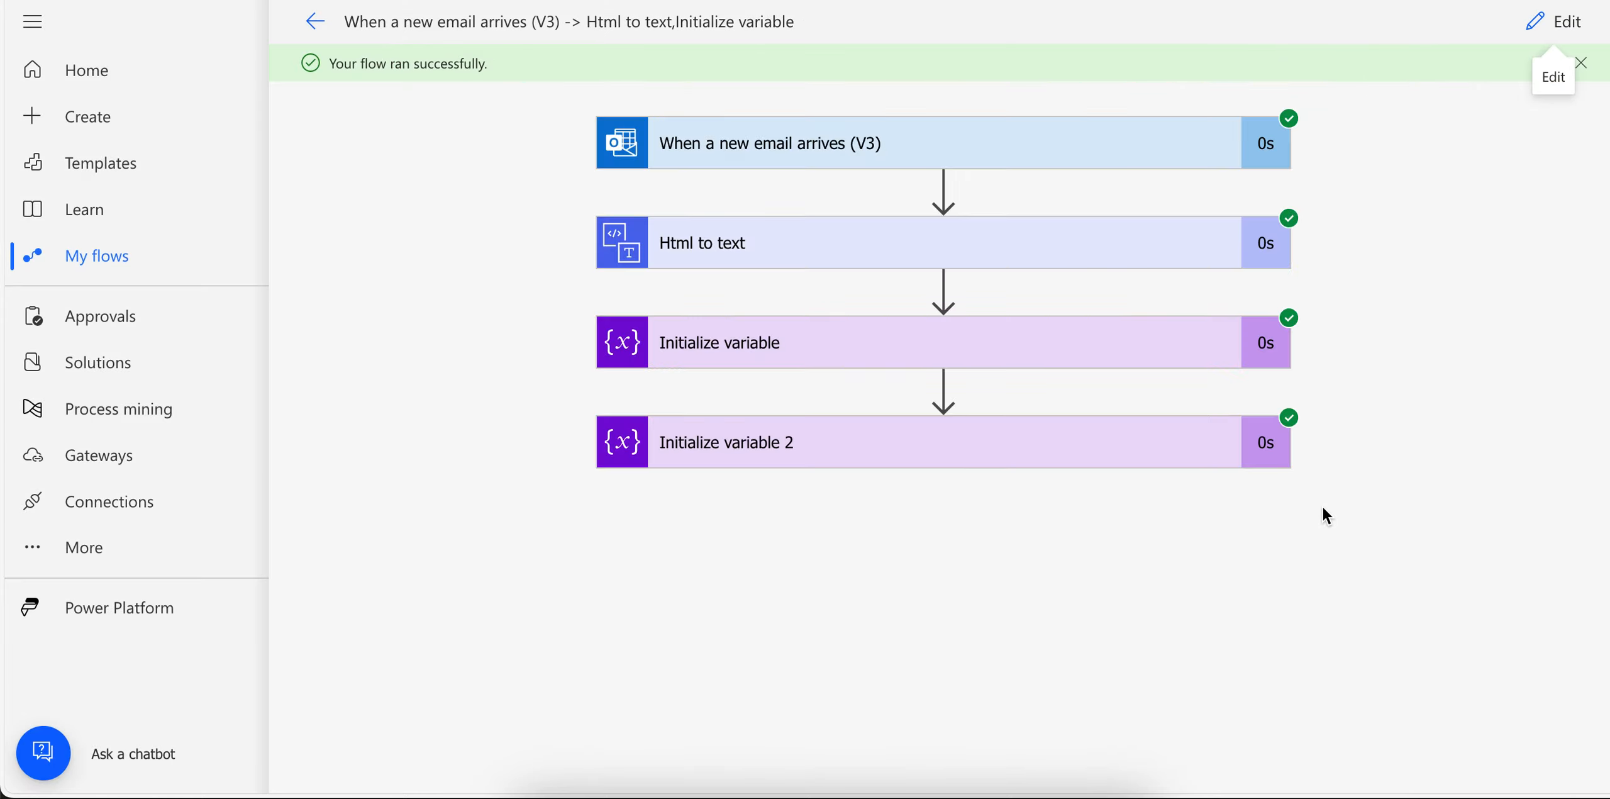
left_click(885, 459)
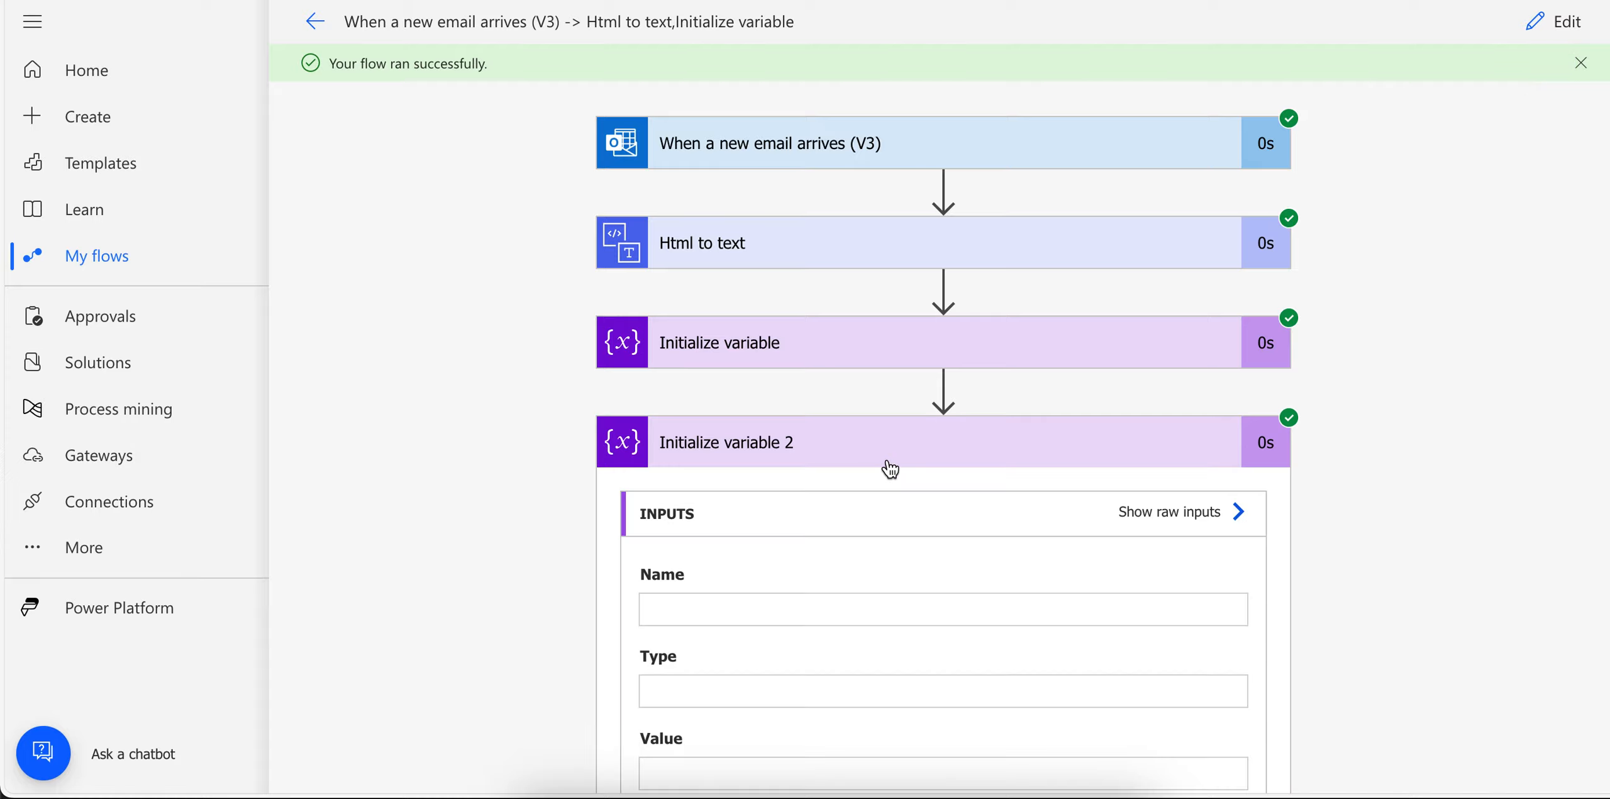
left_click_drag(671, 655, 546, 655)
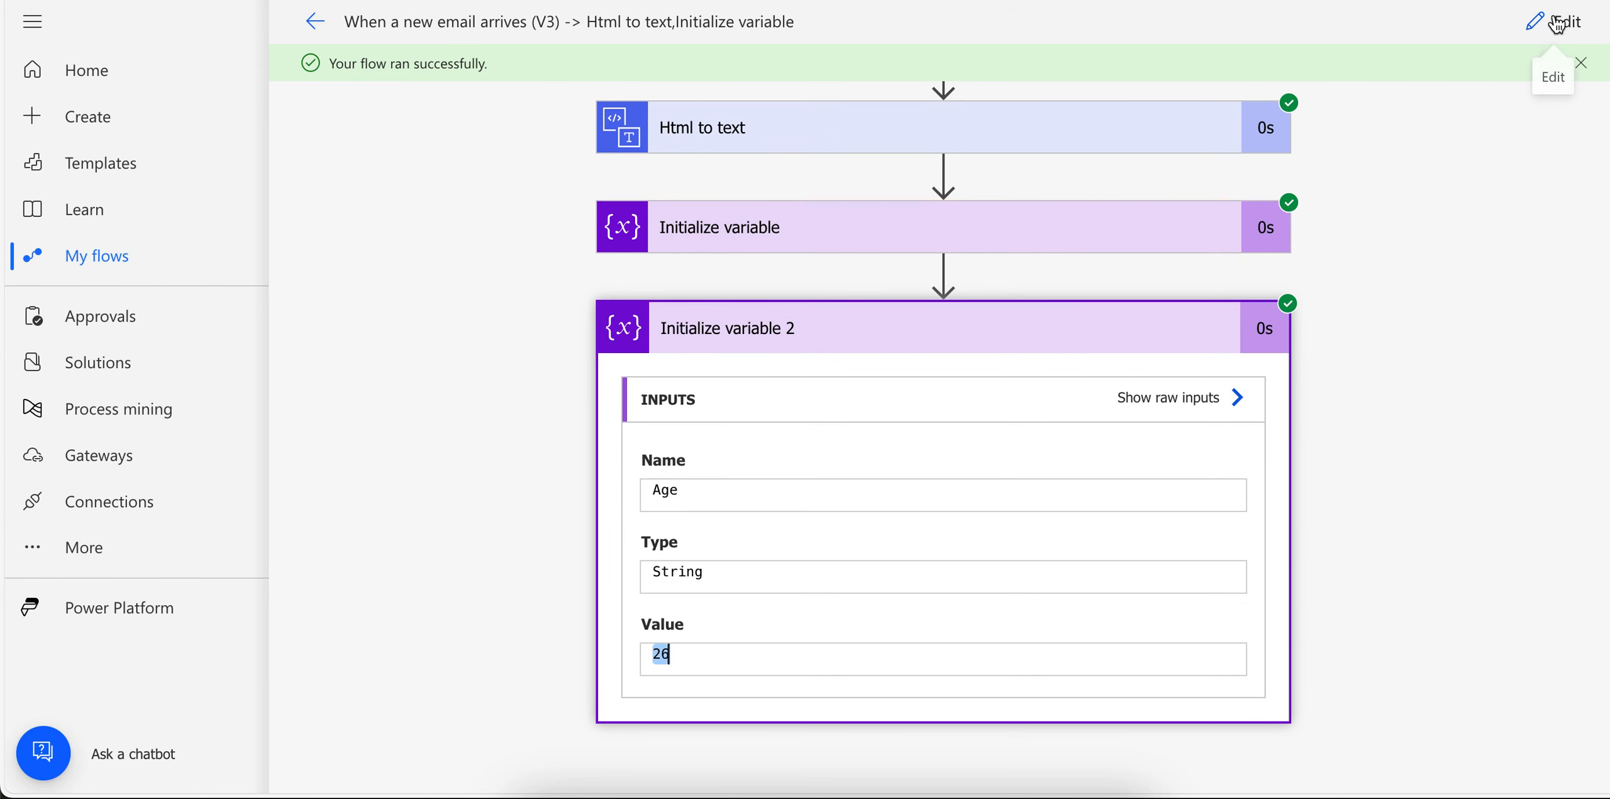
Return the flow to edit mode and append a copy of the Initialize variable 2 action as the last action
left_click(1553, 22)
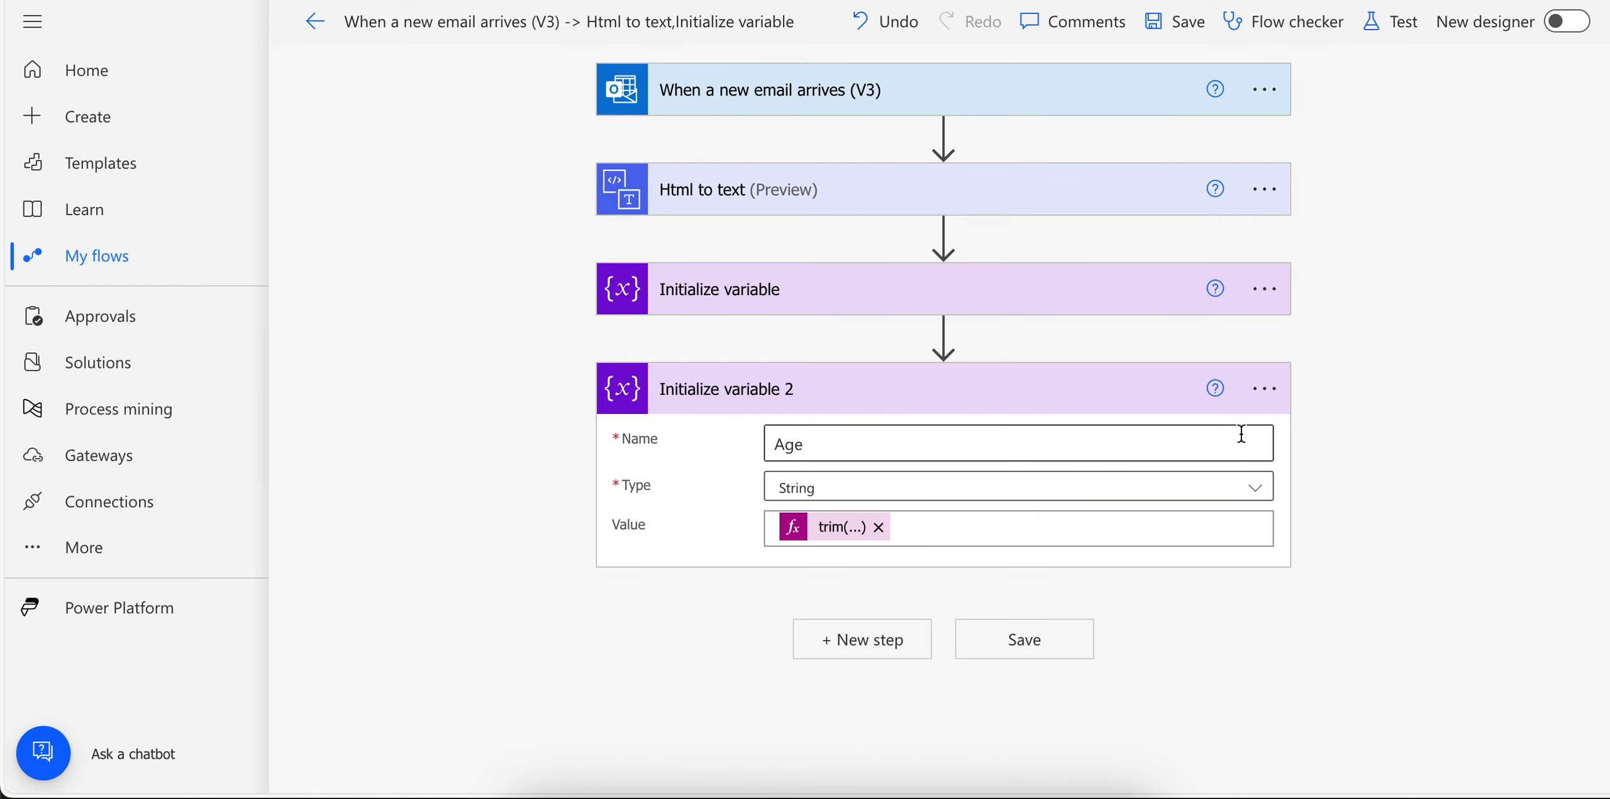
left_click(1264, 395)
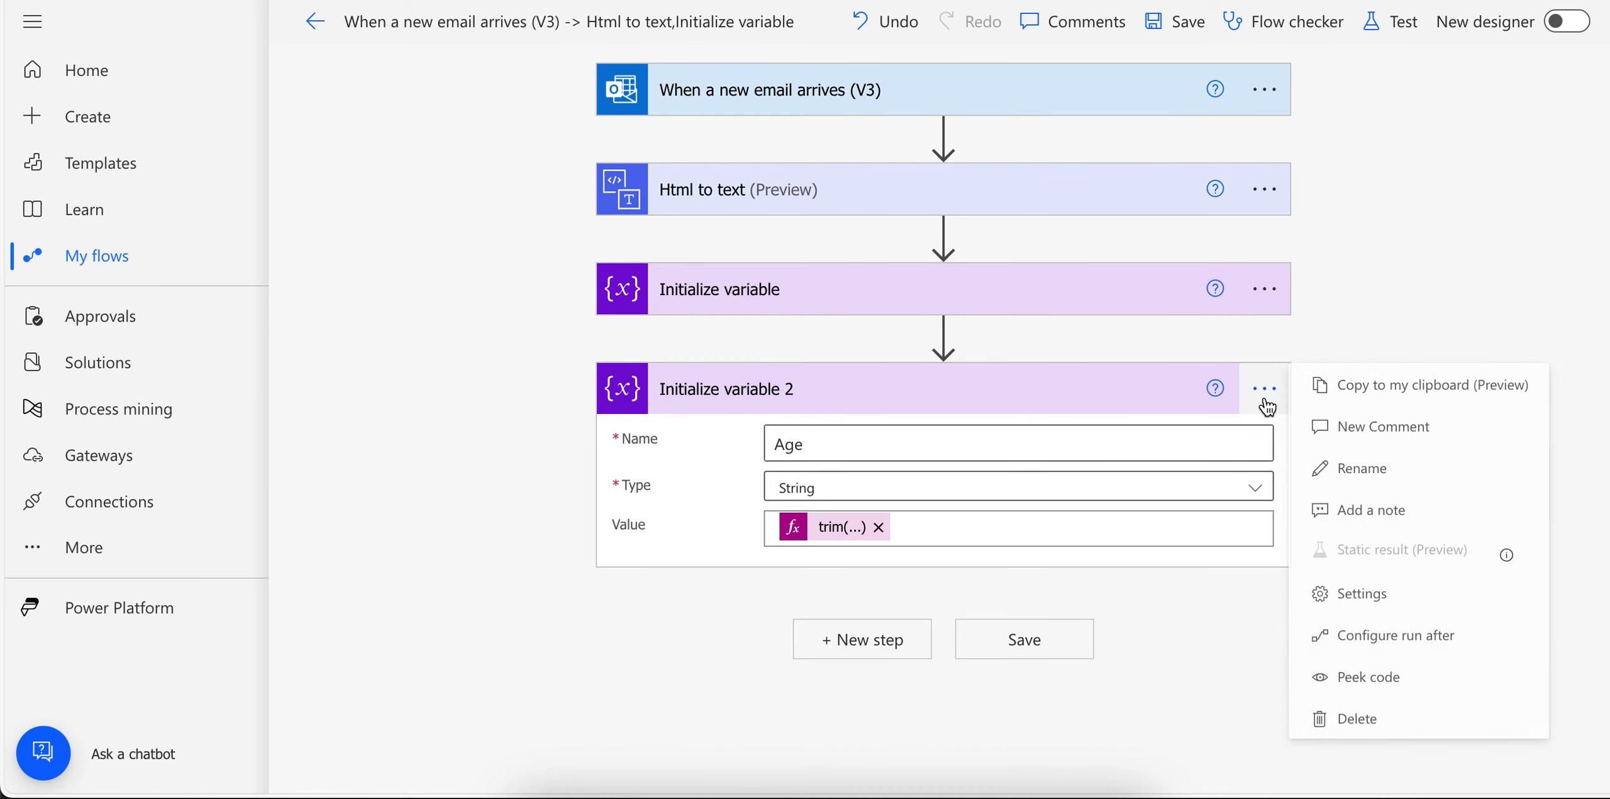
left_click(1353, 385)
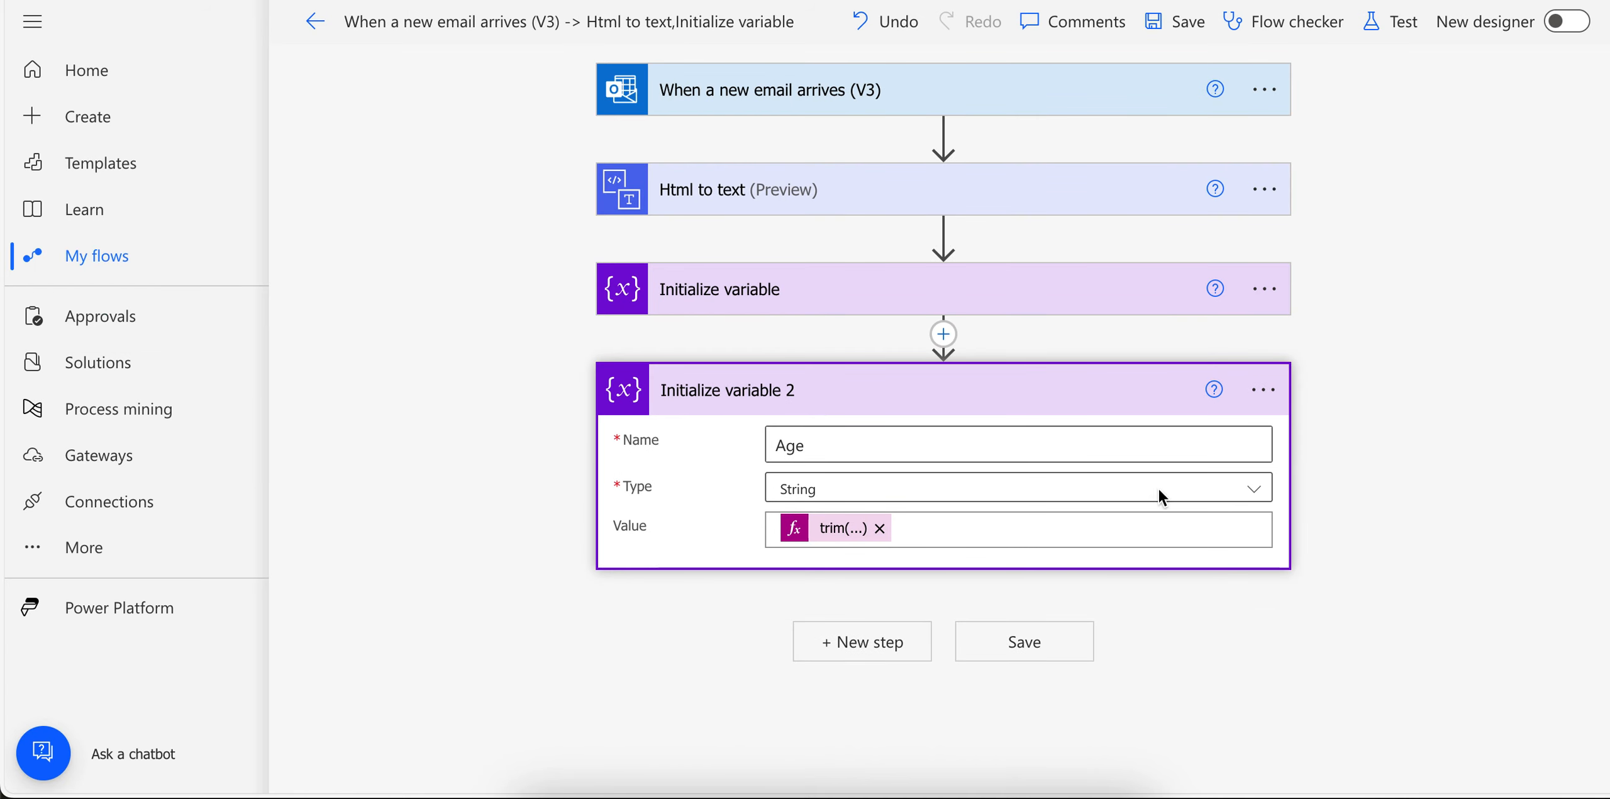
left_click(860, 654)
left_click(1102, 605)
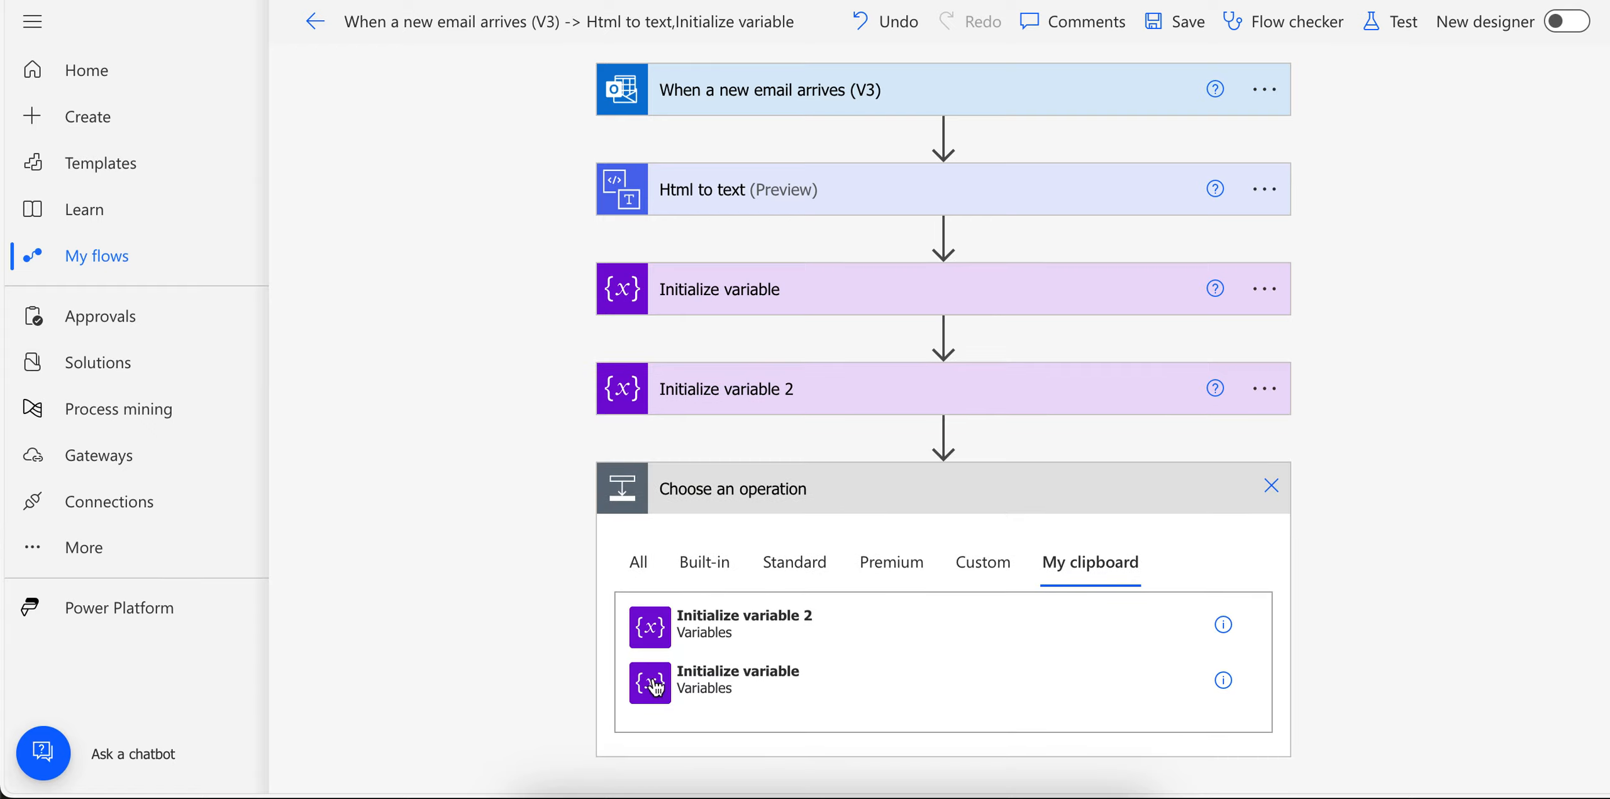
left_click(739, 628)
Expand the Initialize variable 3 action and rename its variable to Country
left_click(905, 486)
left_click(815, 558)
left_click_drag(816, 558, 726, 557)
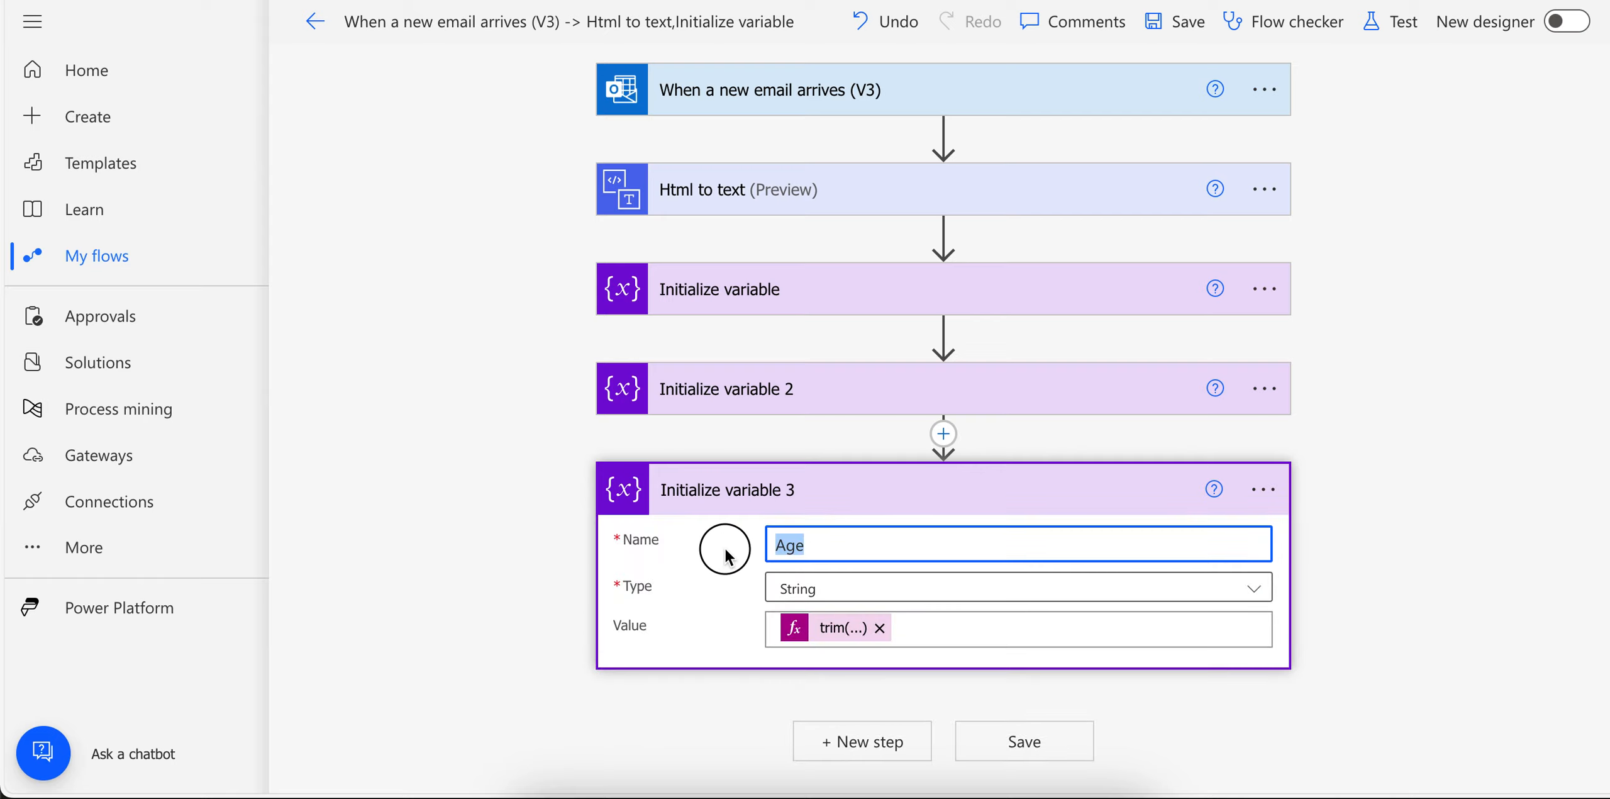
type("Country")
Set the split text in Initialize variable 3's value expression to 'Country:' and recheck the updated expression
left_click(794, 631)
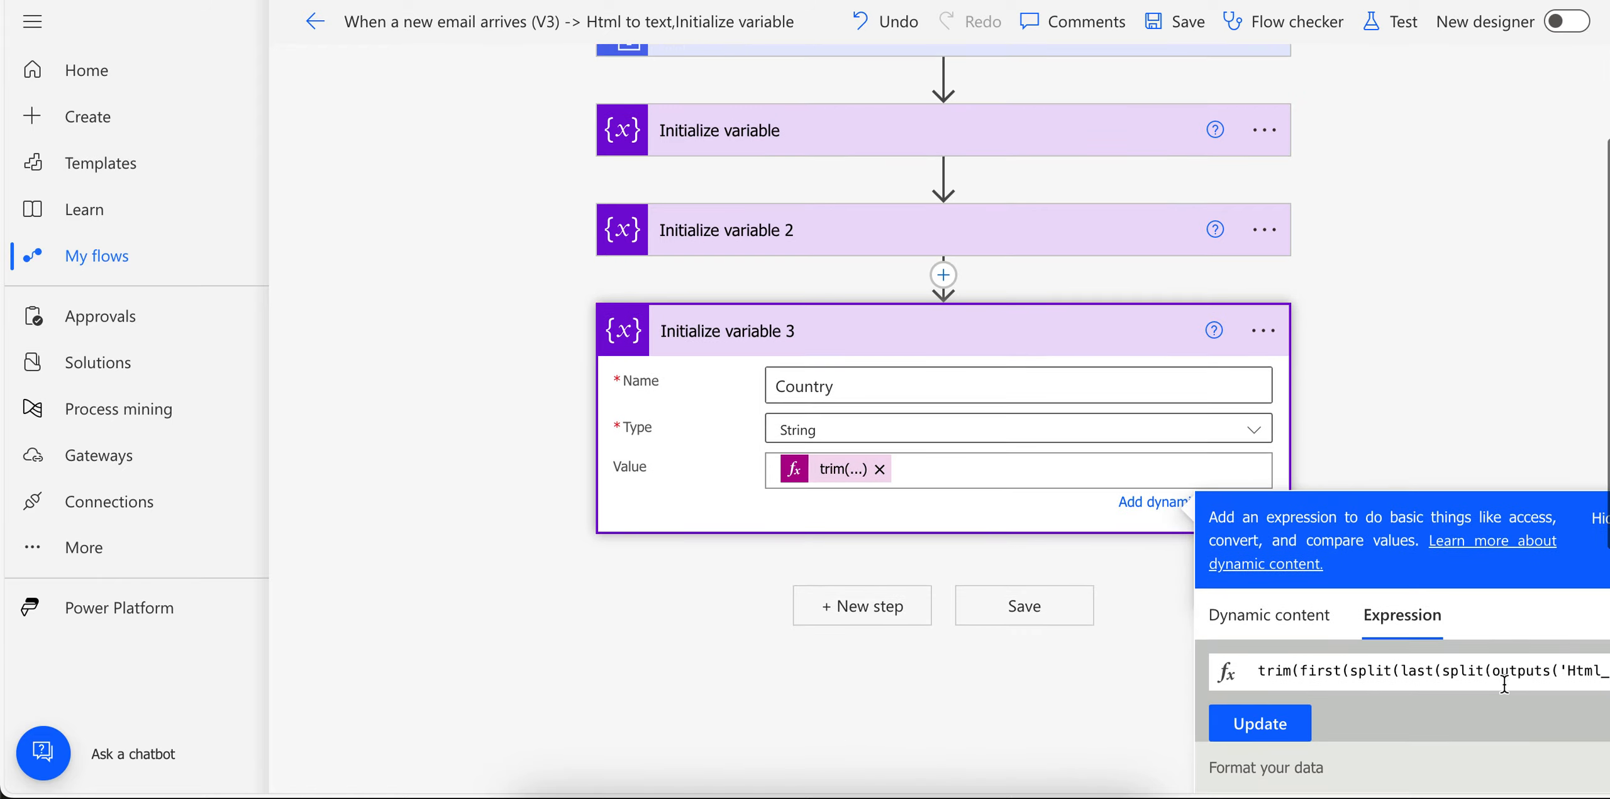
scroll(1462, 669, "right", 4)
double_click(1517, 670)
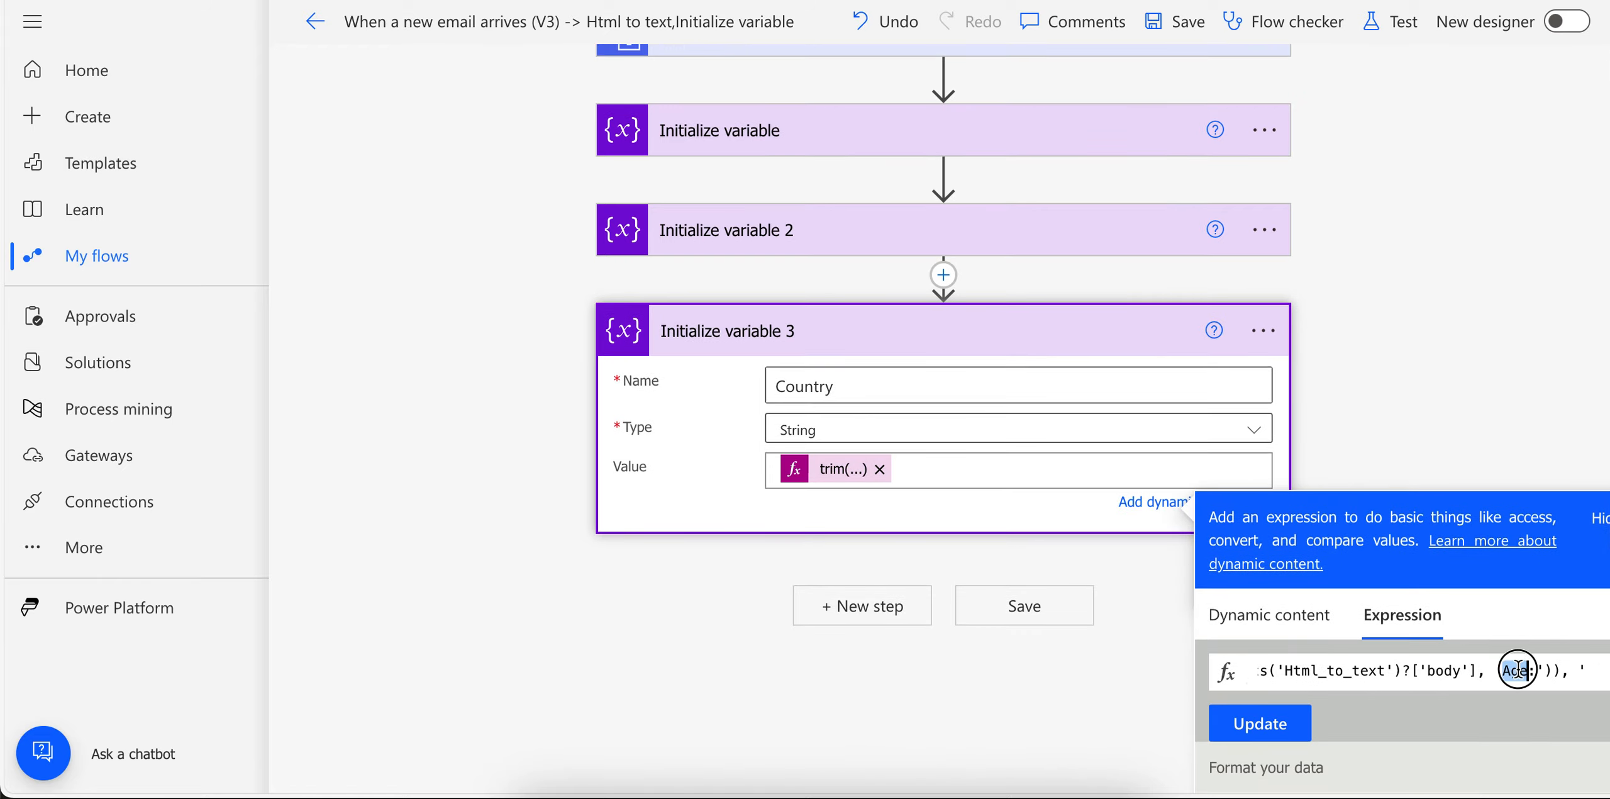
type("Country")
left_click(1267, 723)
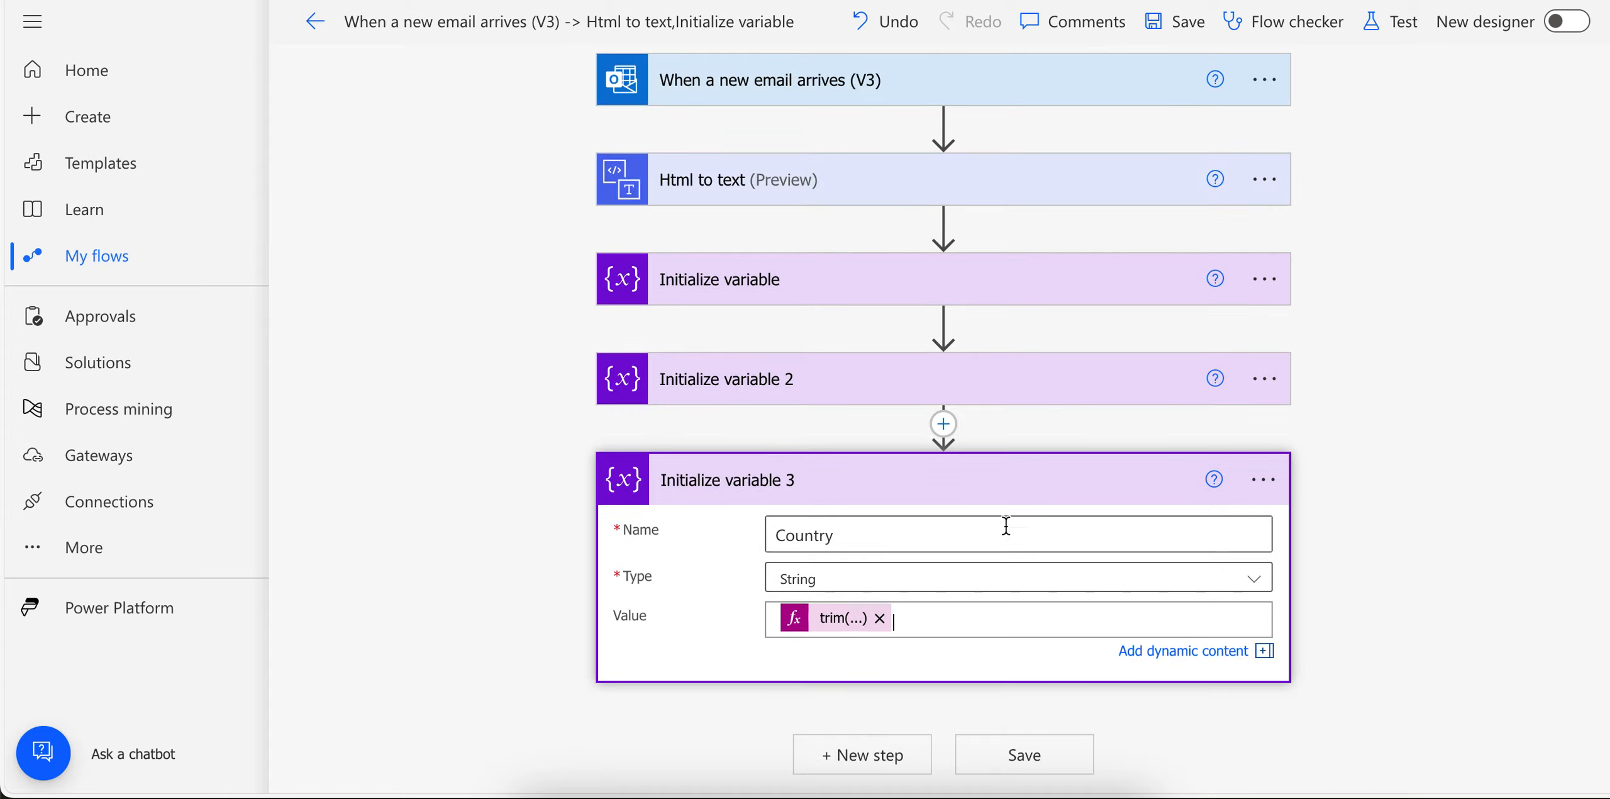
left_click(839, 620)
scroll(1422, 596, "down", 4)
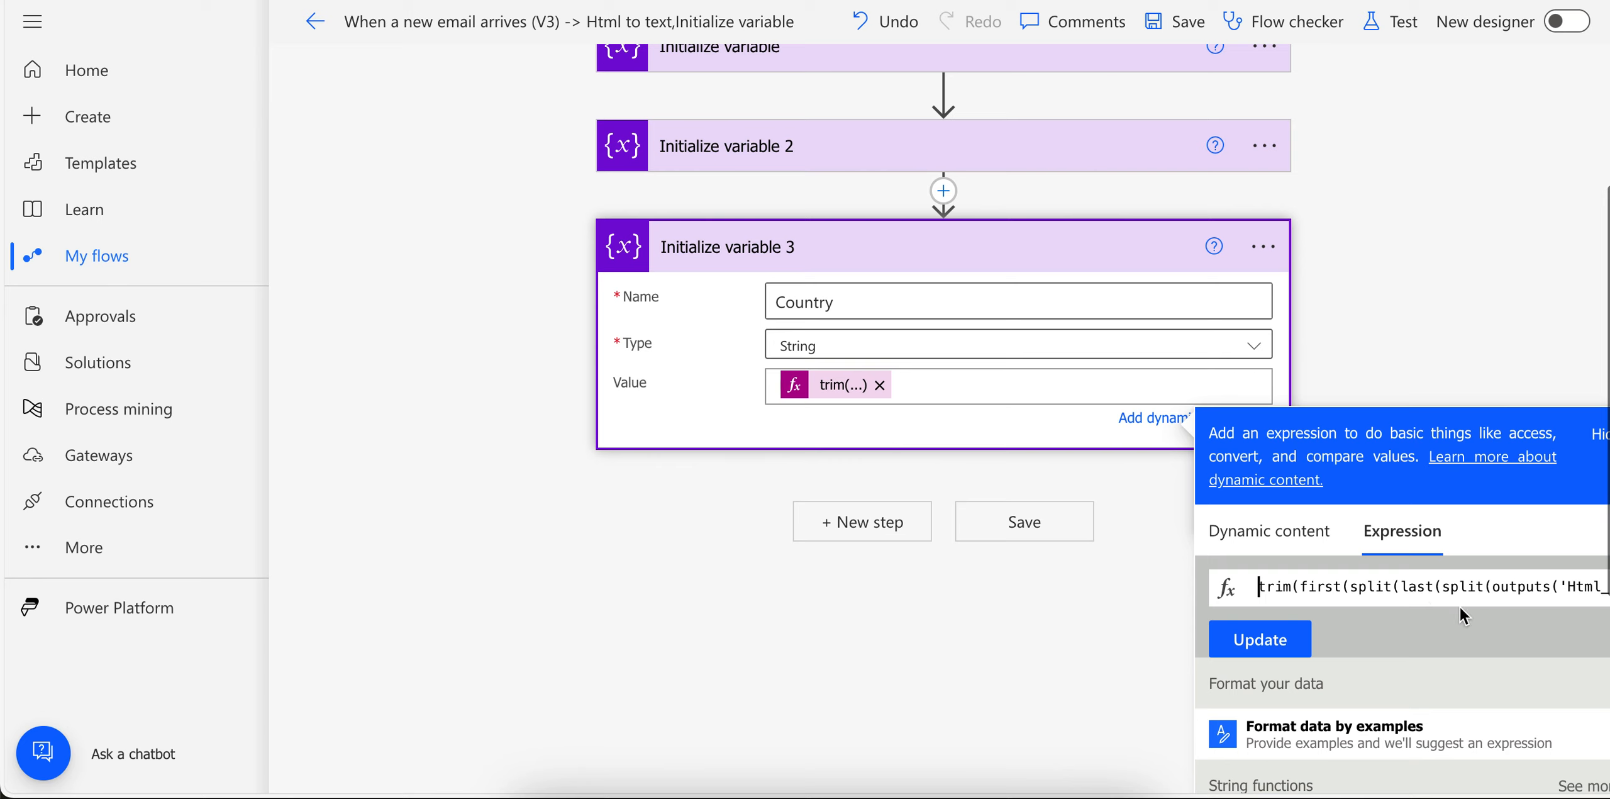
scroll(1470, 591, "right", 4)
left_click(1280, 639)
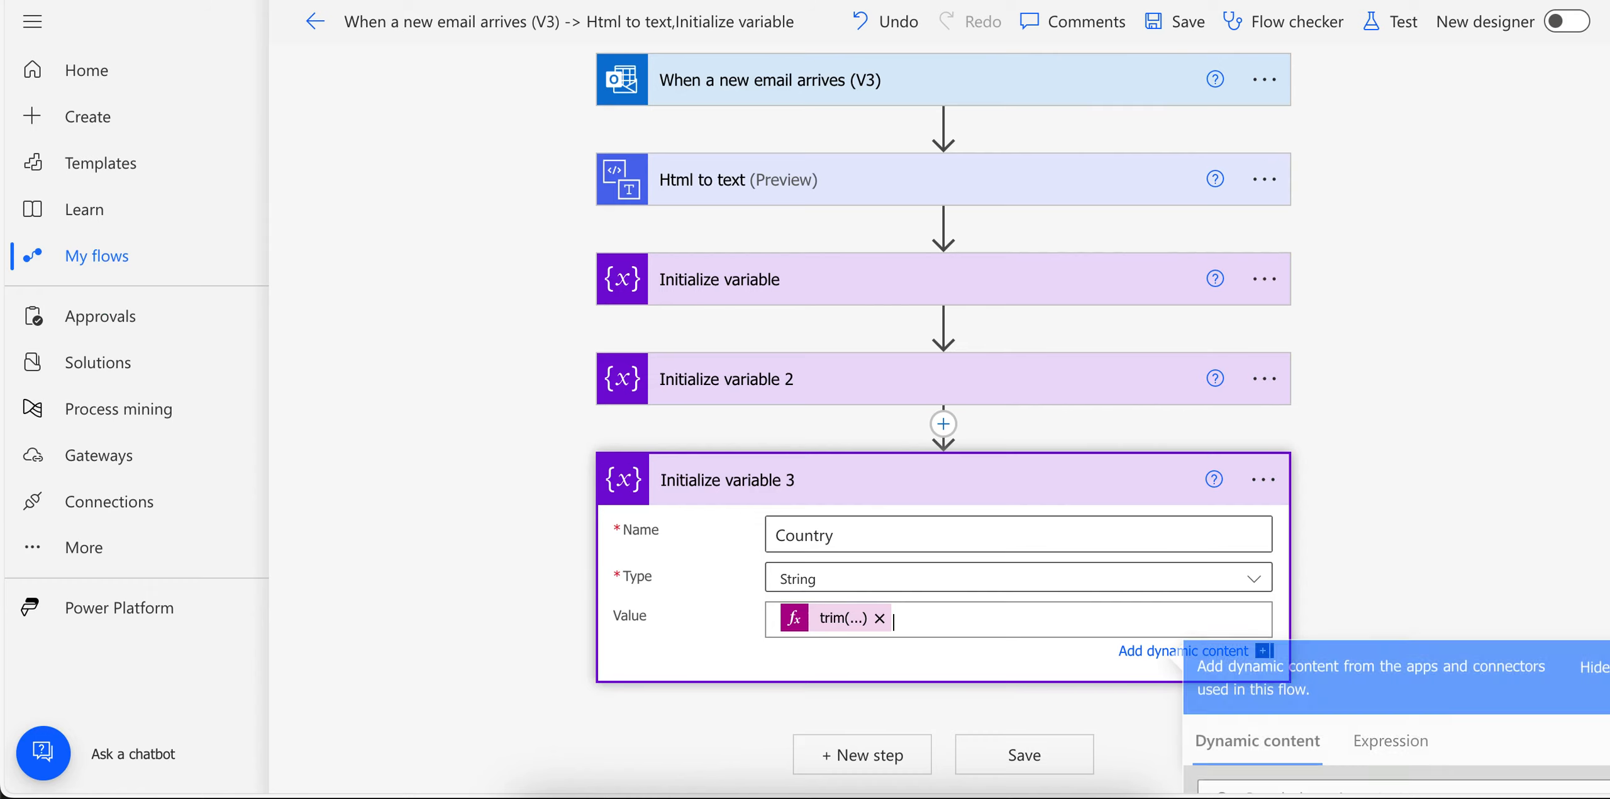
Save and test the flow automatically with a recently used succeeded test trigger, and check the extracted Country value in Initialize variable 3
left_click(1389, 25)
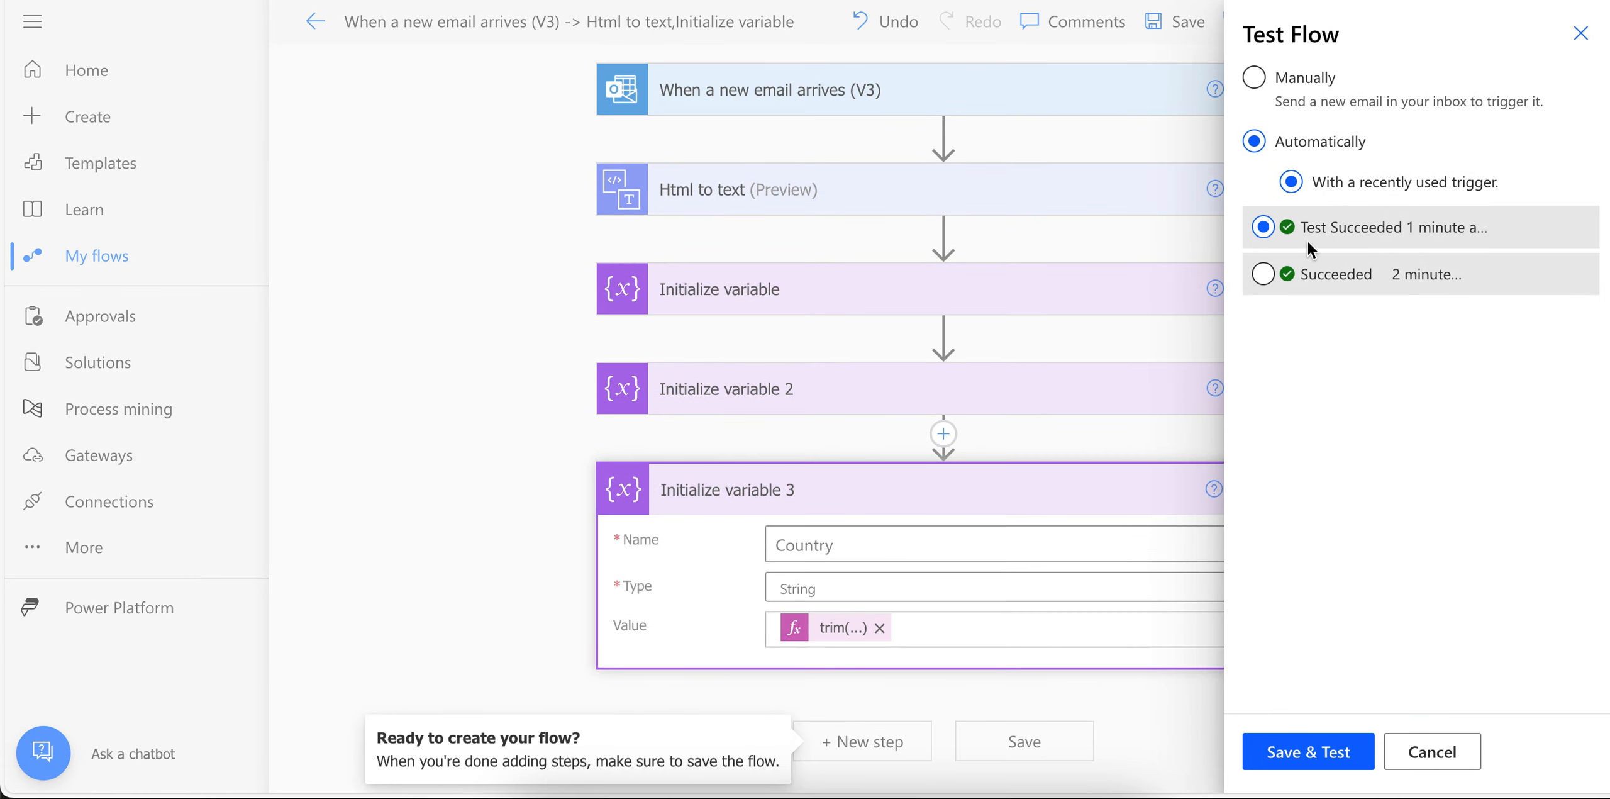
left_click(1311, 748)
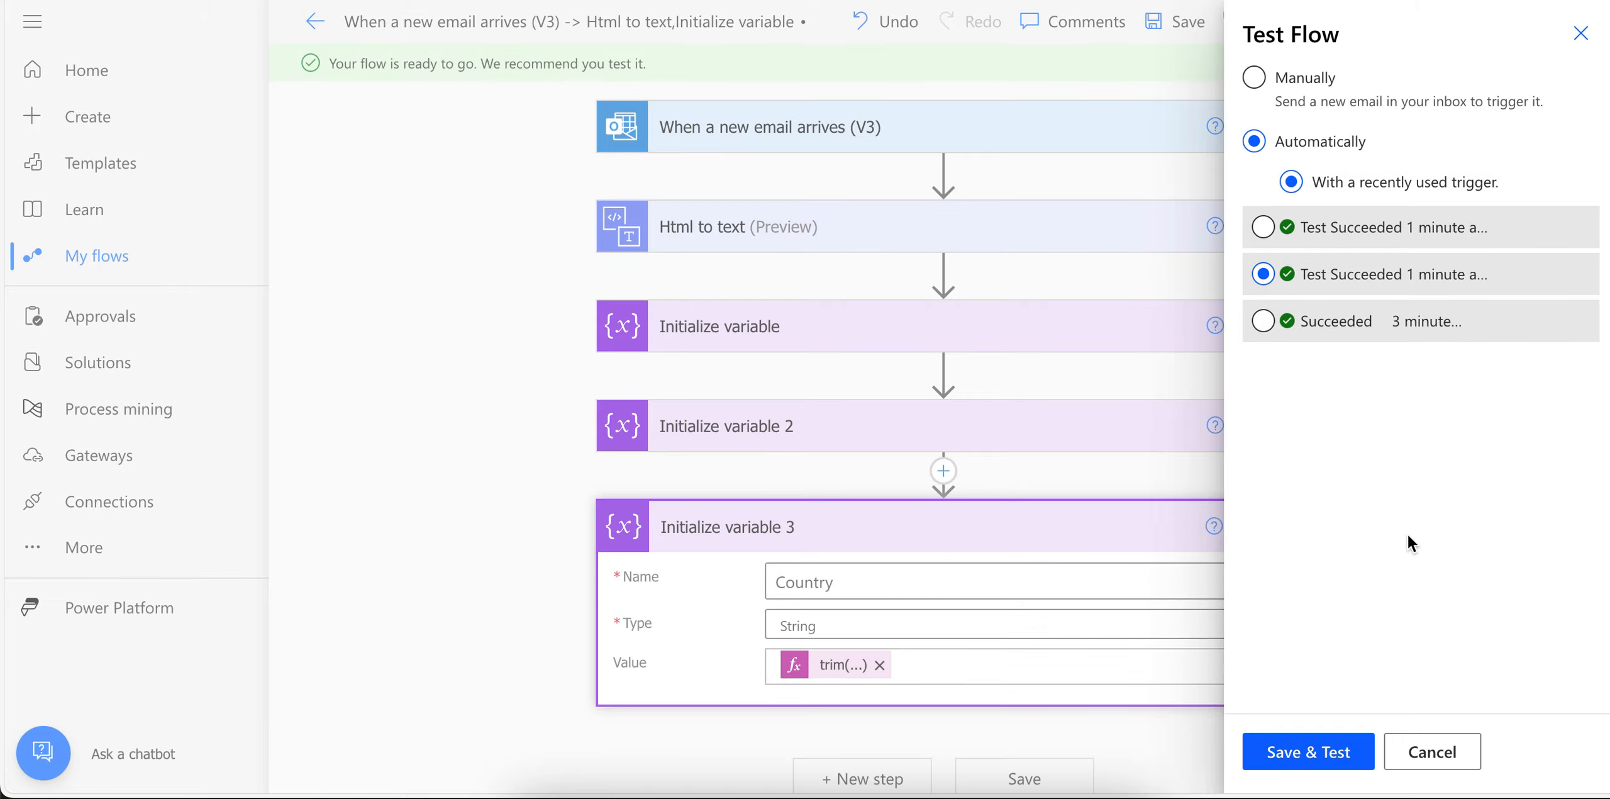
key("Escape")
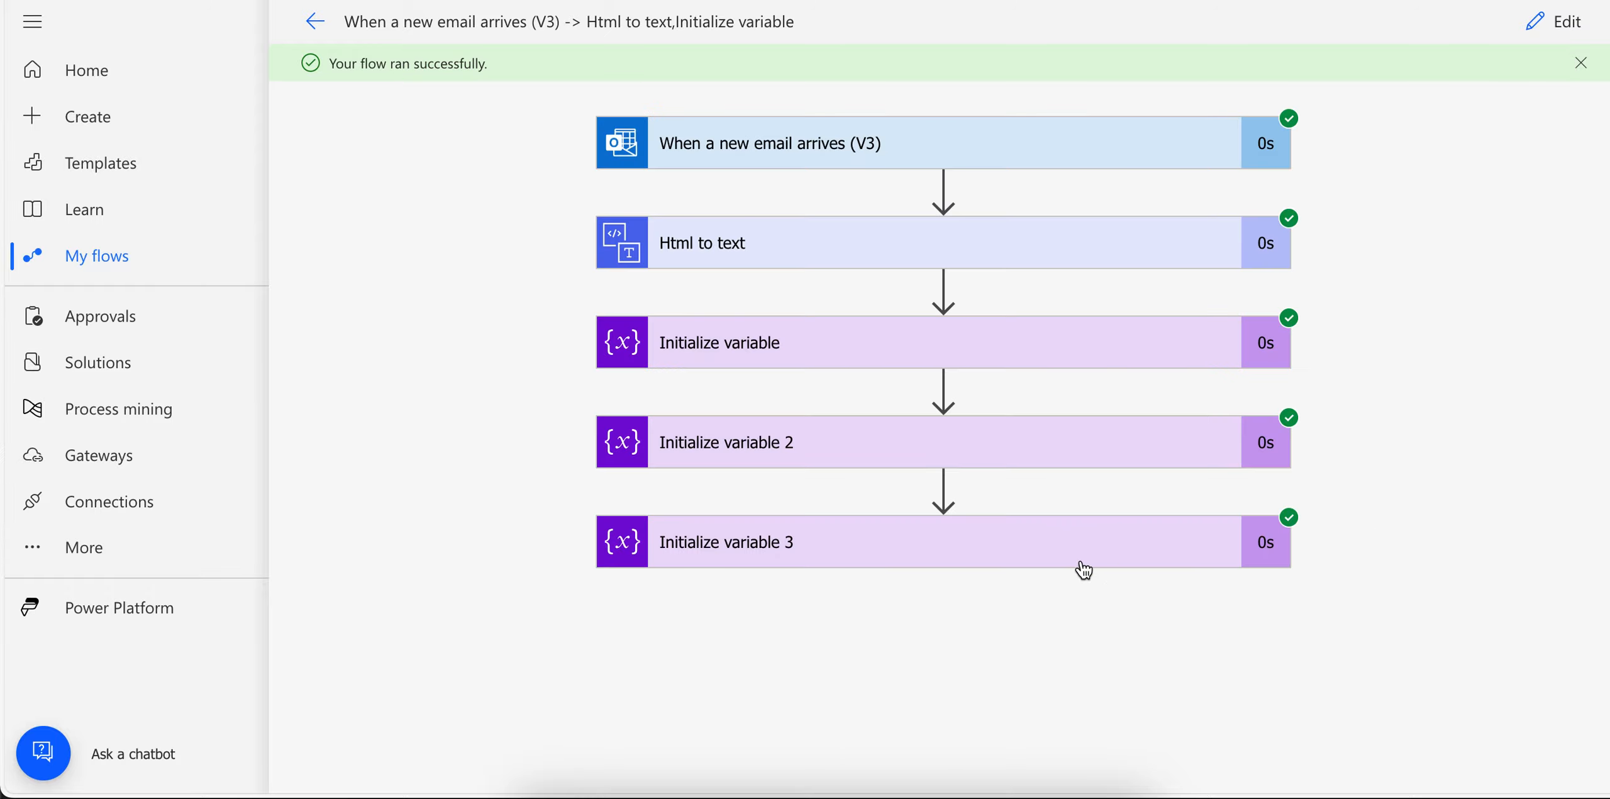
left_click(1083, 569)
scroll(1078, 565, "down", 3)
left_click_drag(762, 652, 573, 660)
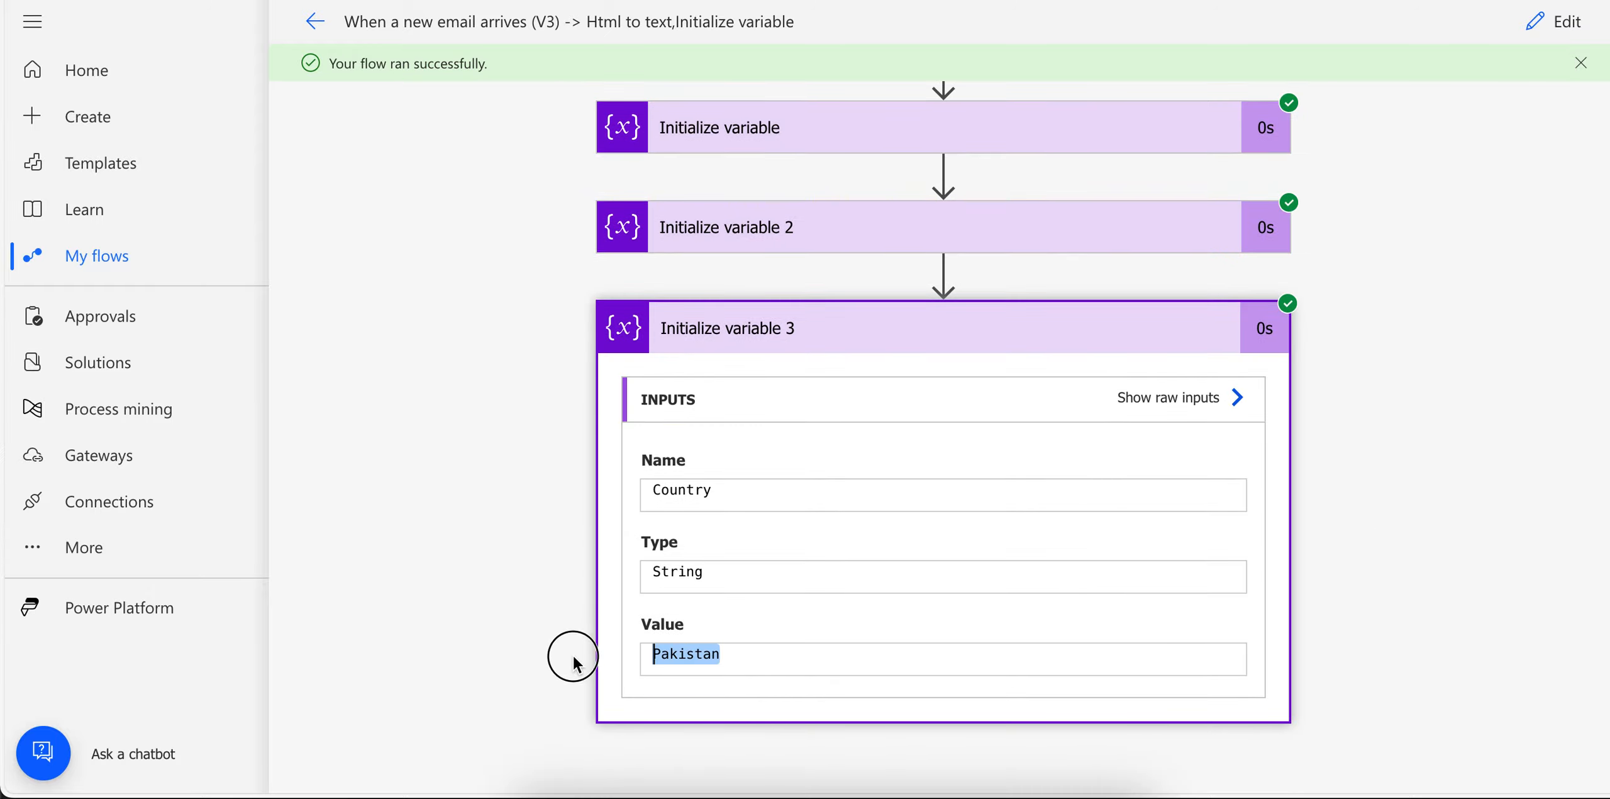
left_click(912, 660)
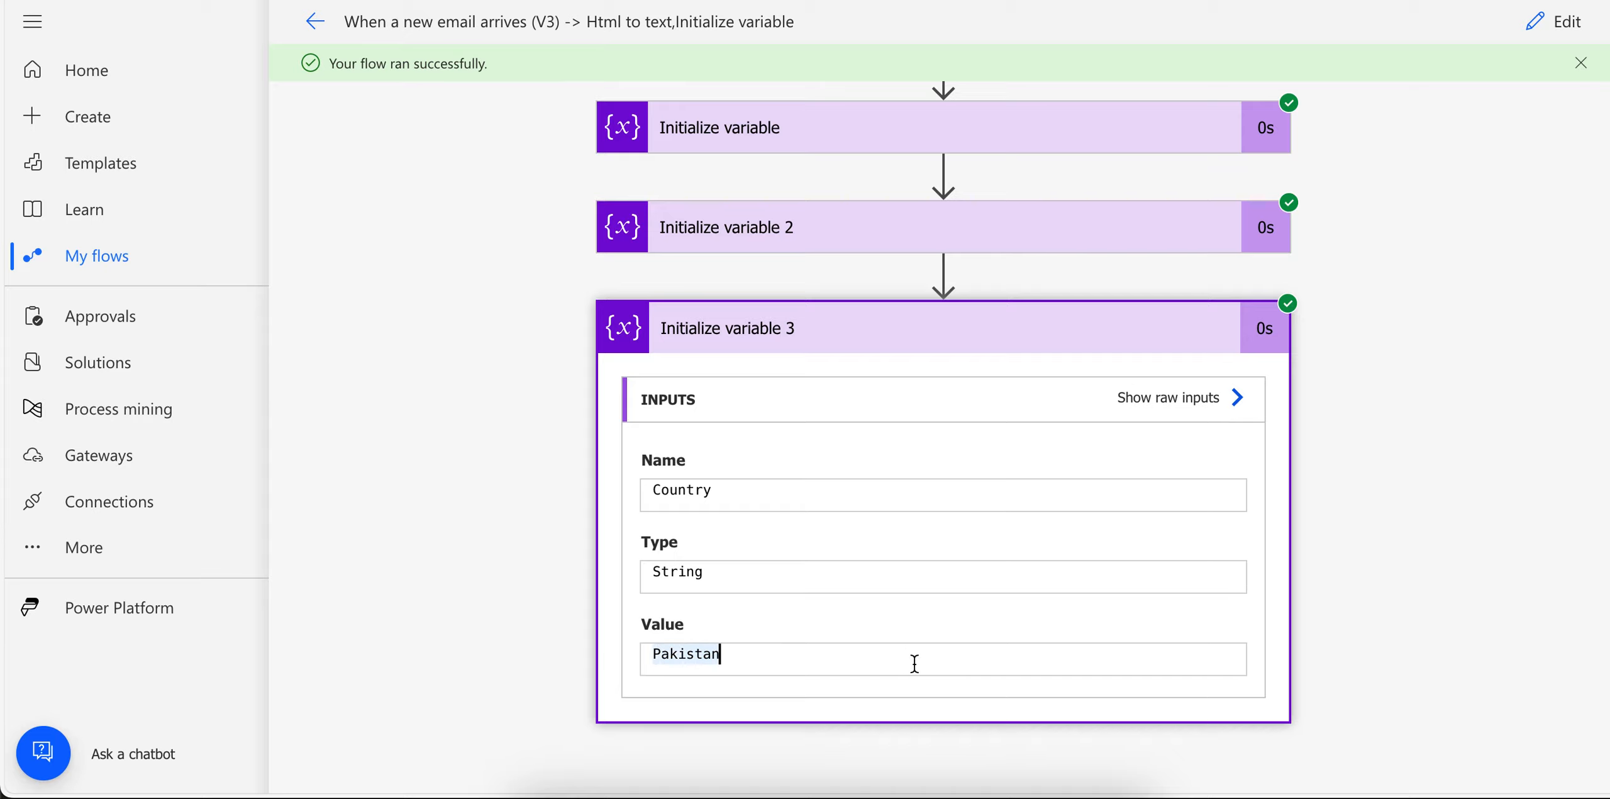
left_click(999, 335)
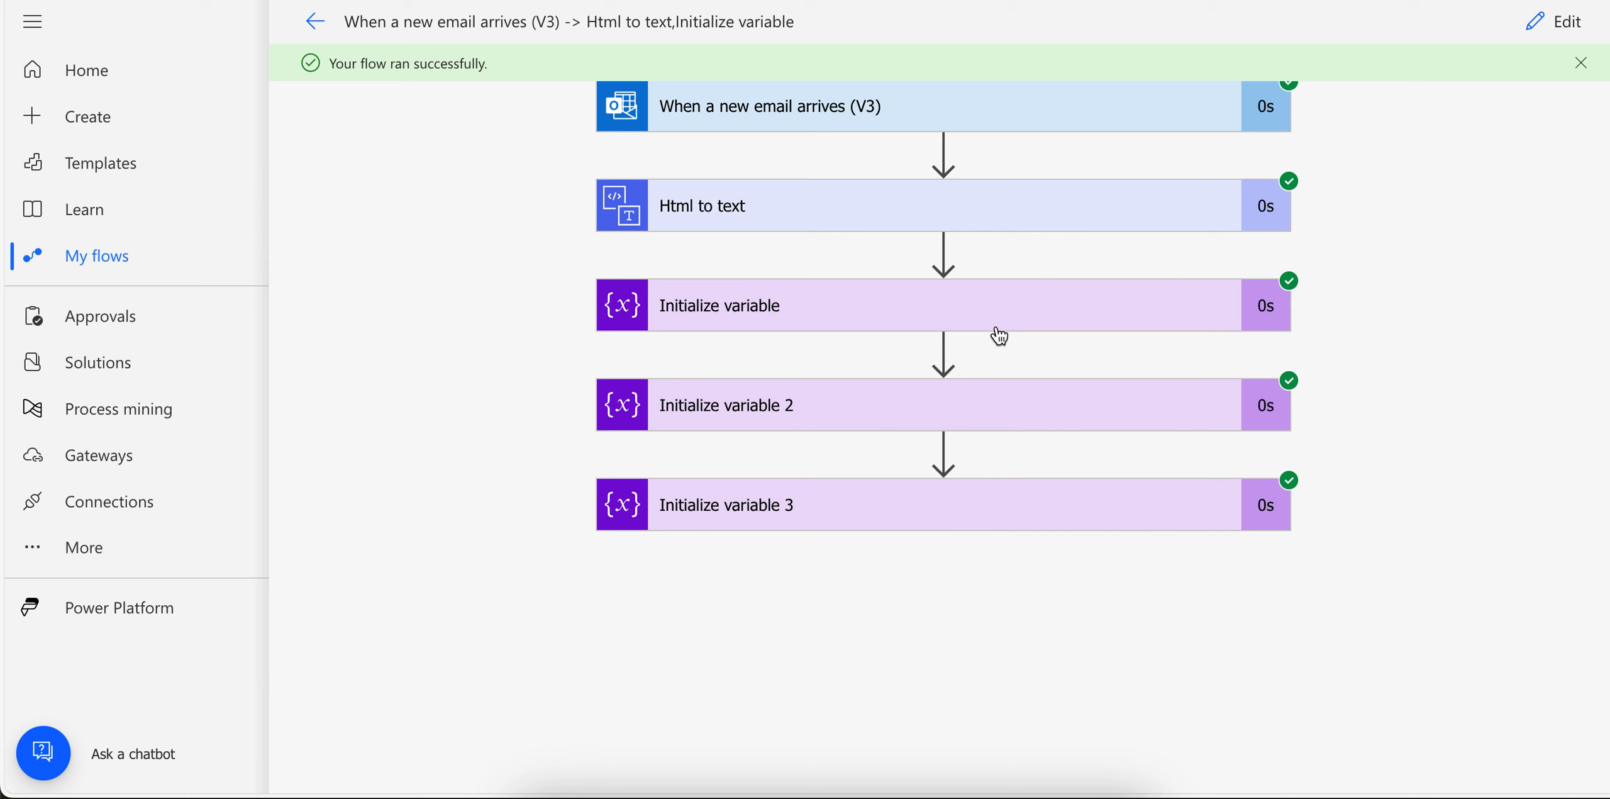
Review the Name, Age, District and Country lines of the Test Mail in Outlook, and check the flow run's extracted Name value
left_click(698, 1)
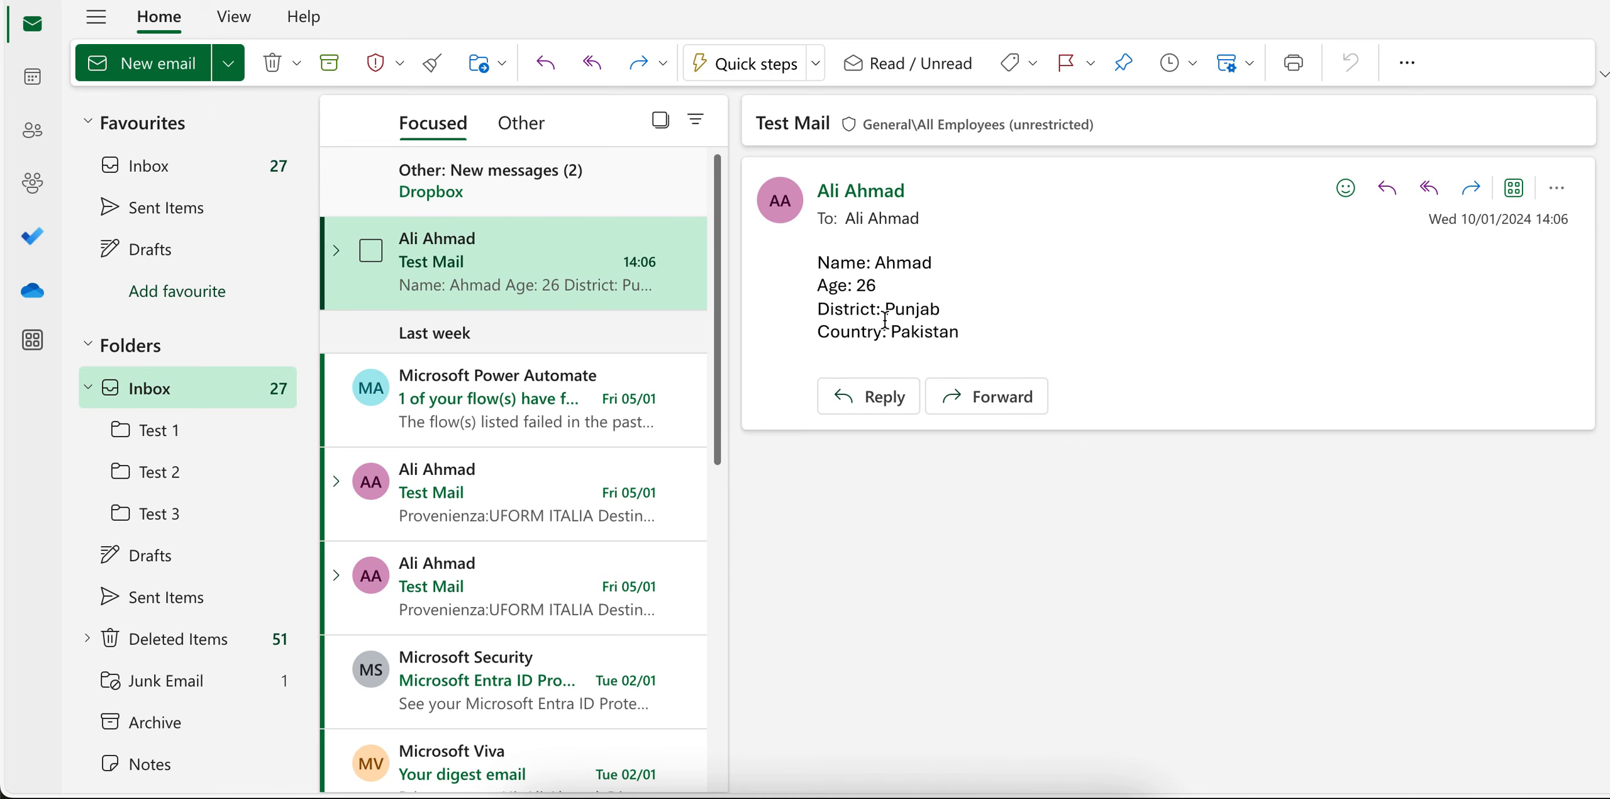
left_click_drag(819, 261, 1022, 349)
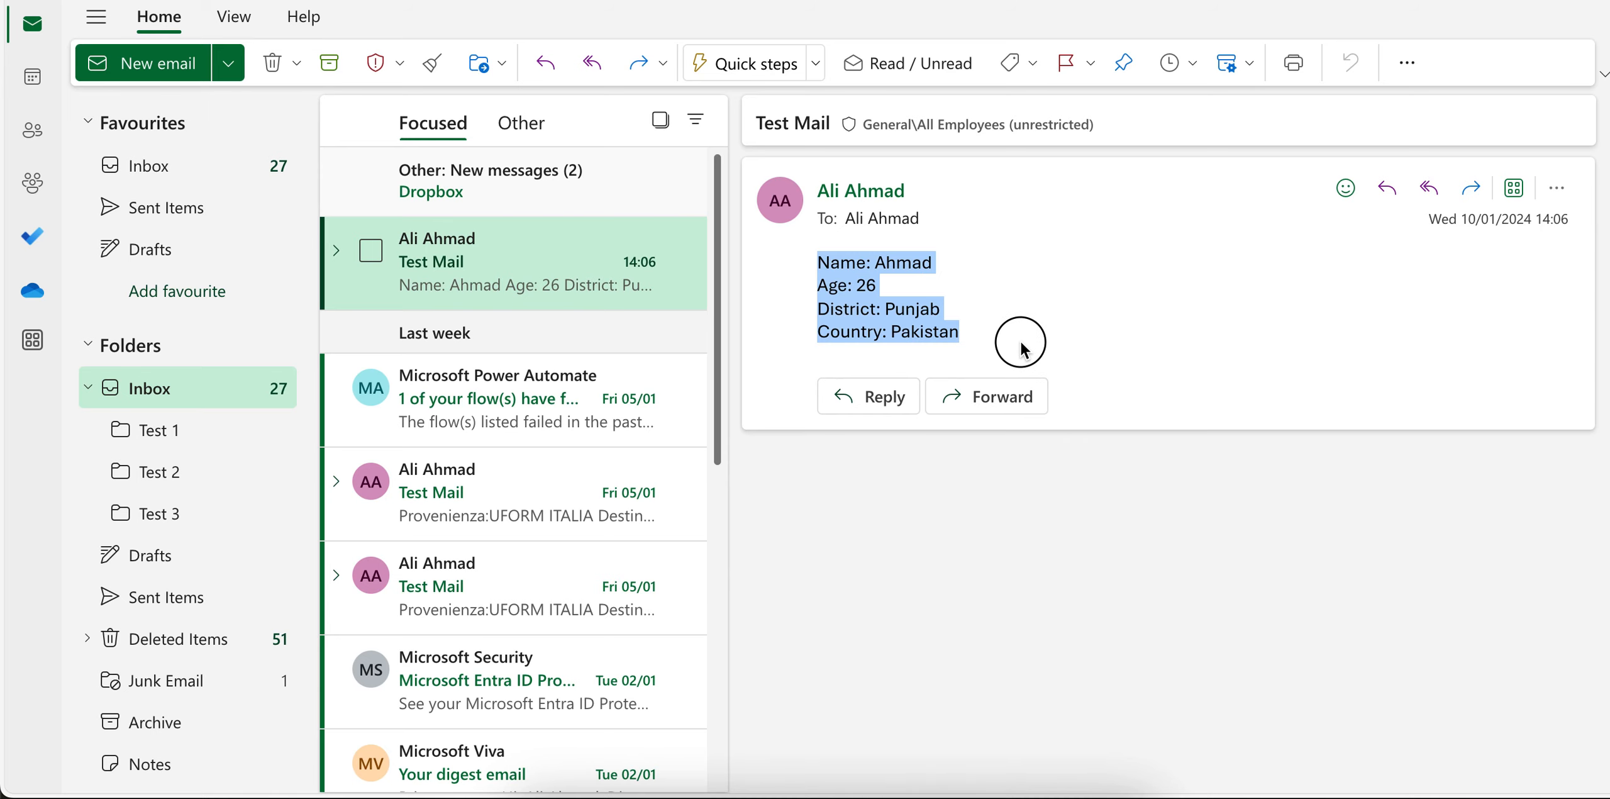
left_click(1022, 350)
double_click(900, 264)
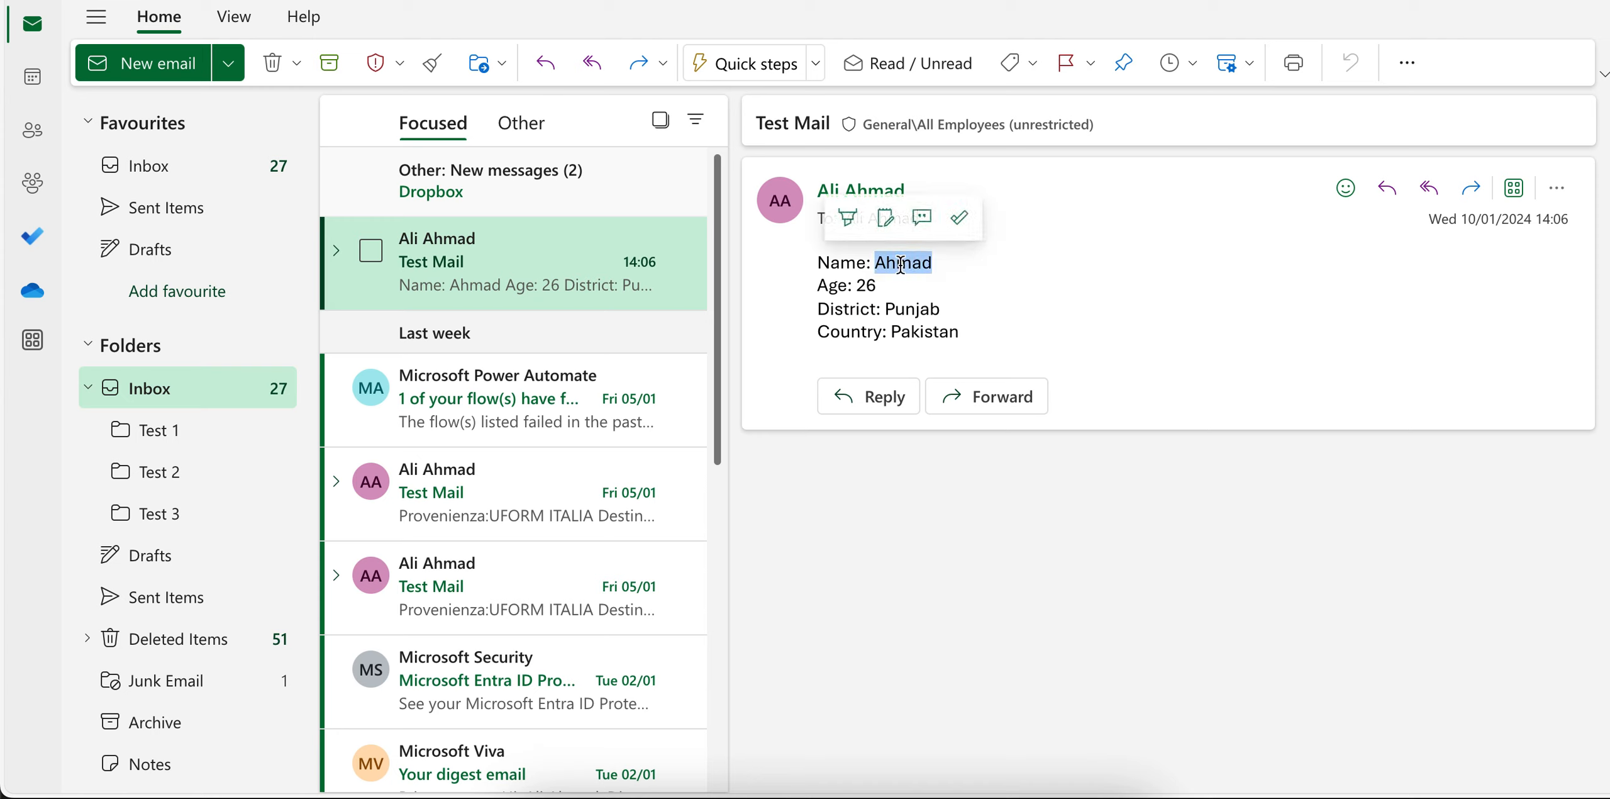
double_click(866, 281)
double_click(911, 309)
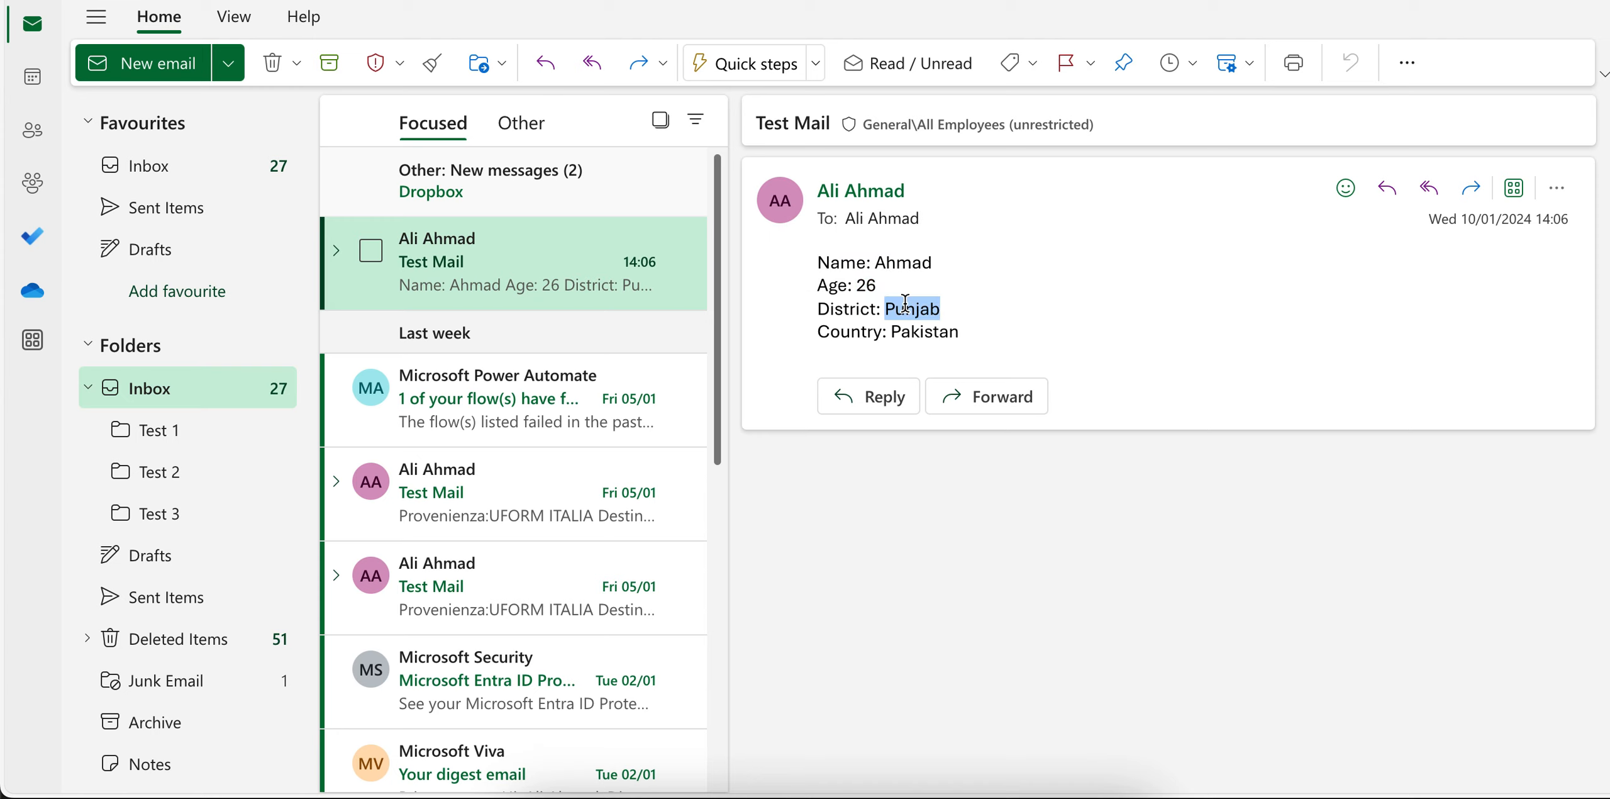
double_click(926, 332)
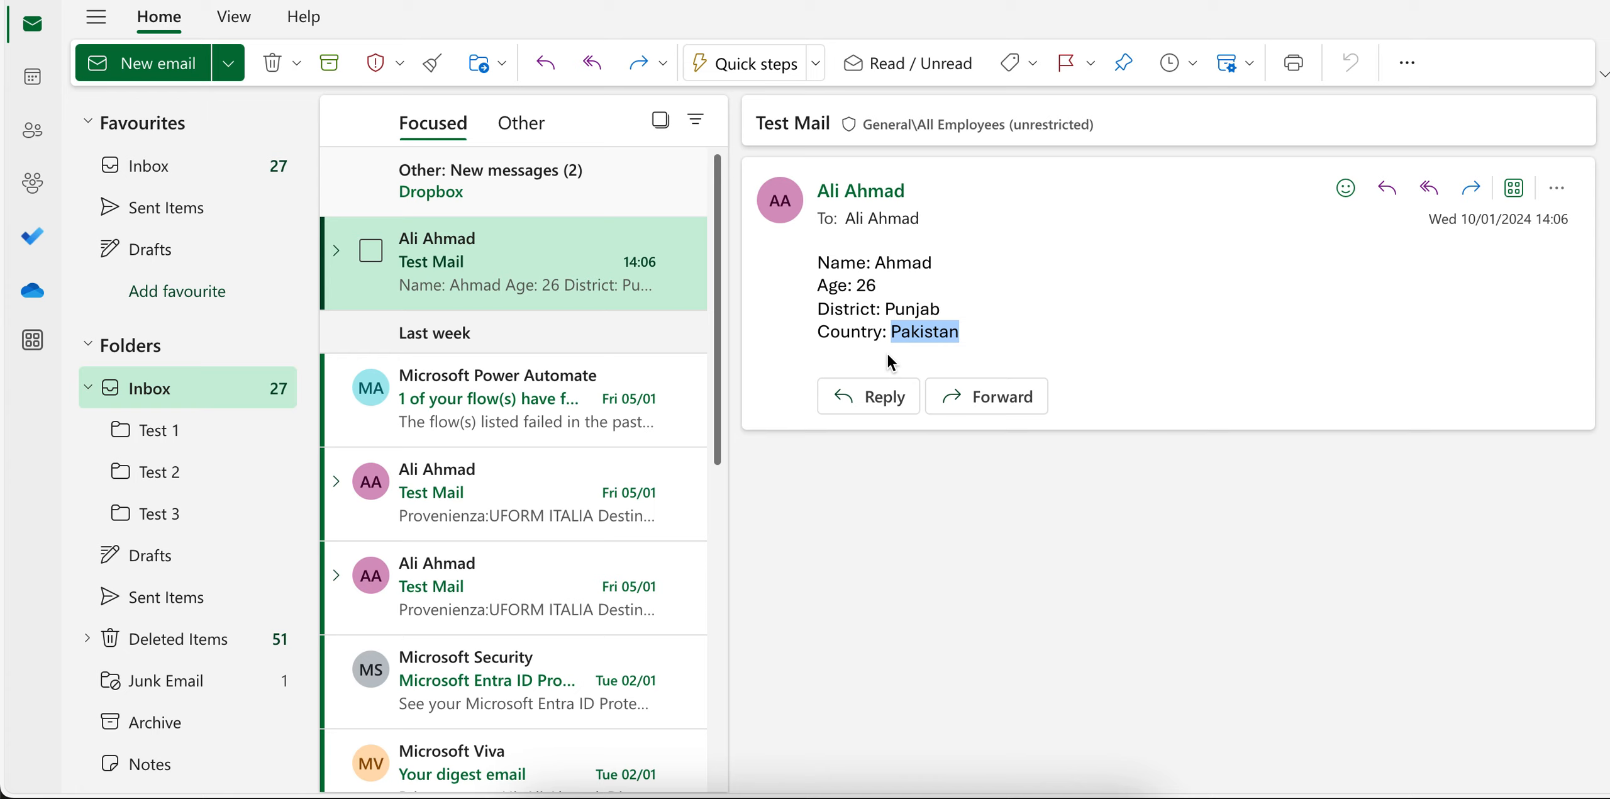
left_click_drag(888, 332, 752, 340)
left_click_drag(881, 308, 777, 272)
left_click(909, 276)
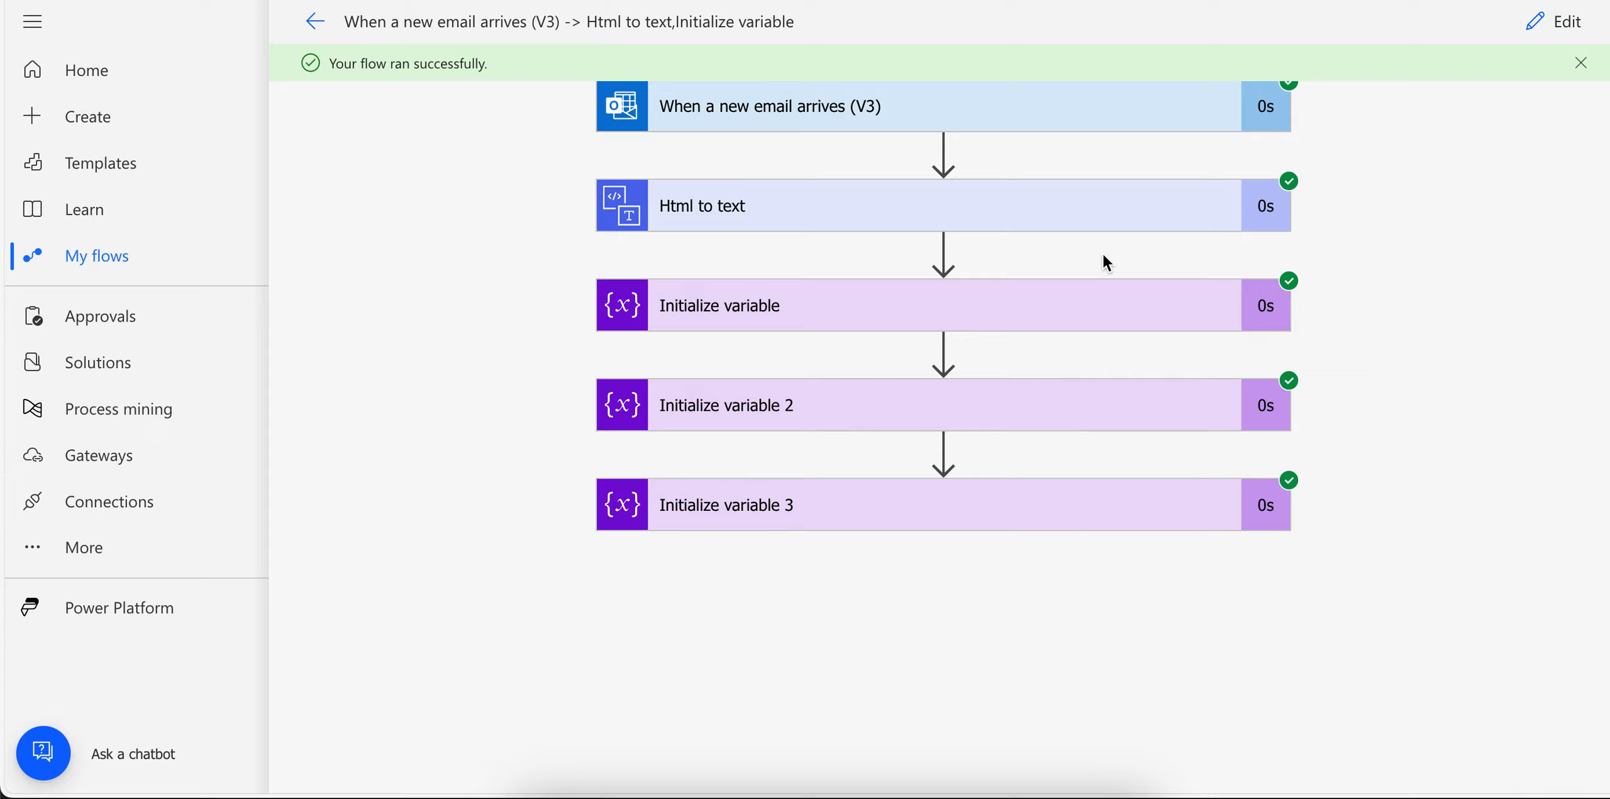
left_click(937, 314)
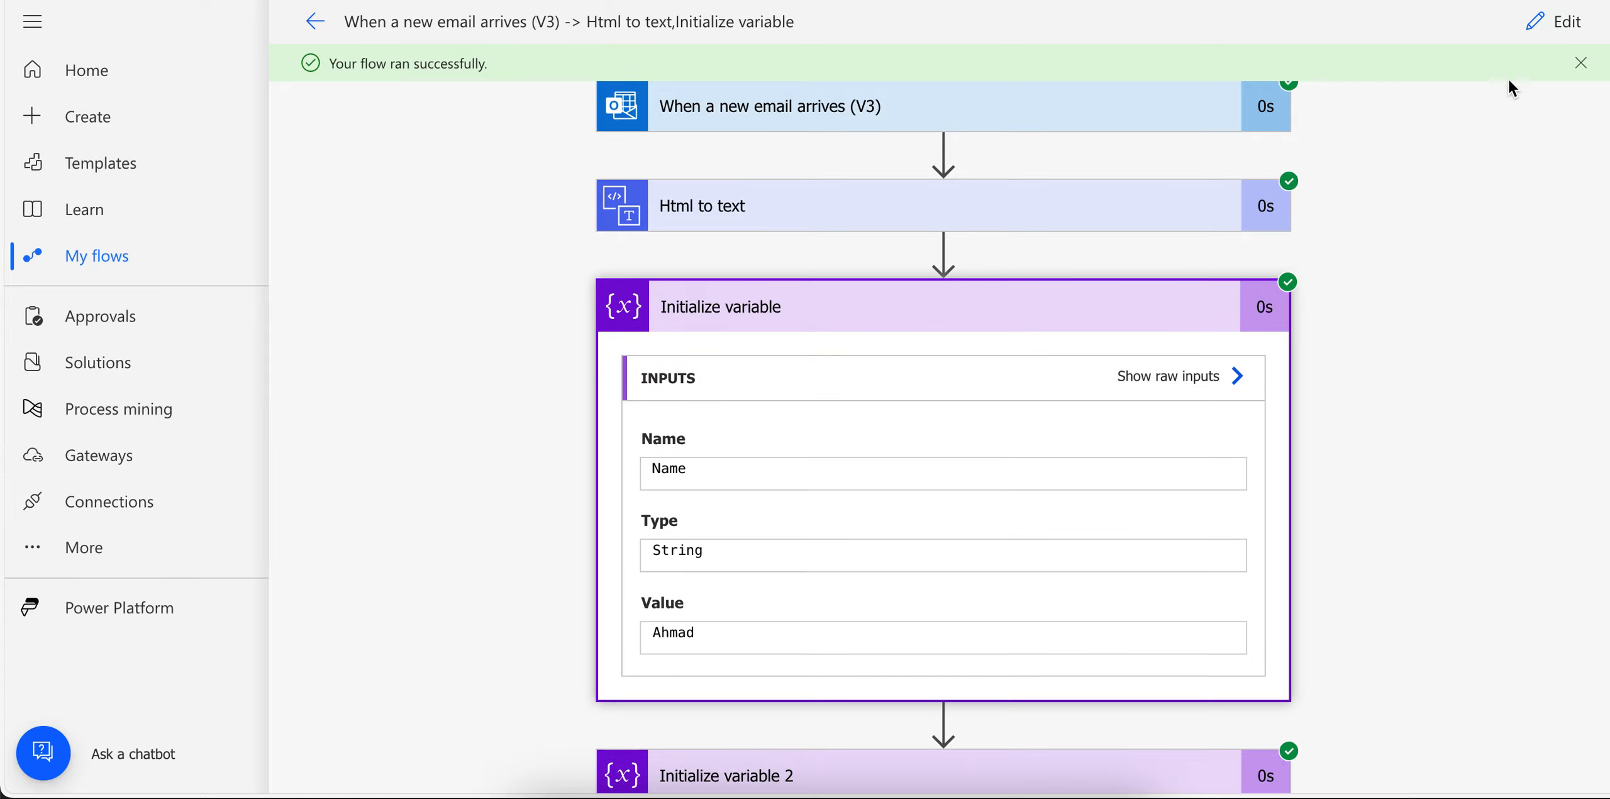
Return the flow to edit mode, copy Initialize variable 3's value expression, and paste it below the existing notes in Sublime Text
left_click(1557, 18)
left_click(836, 629)
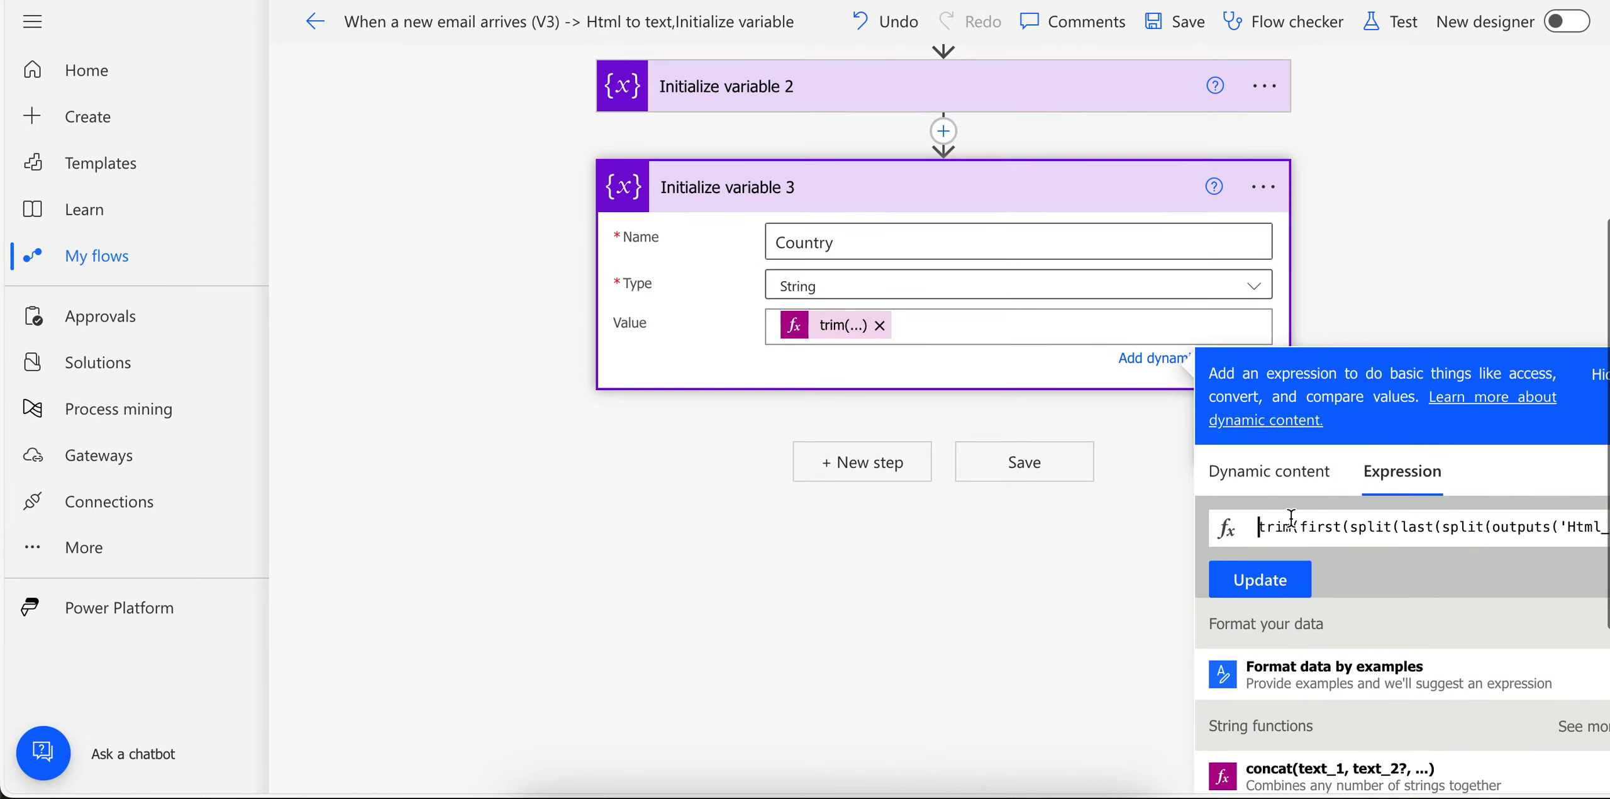
key("ctrl+a")
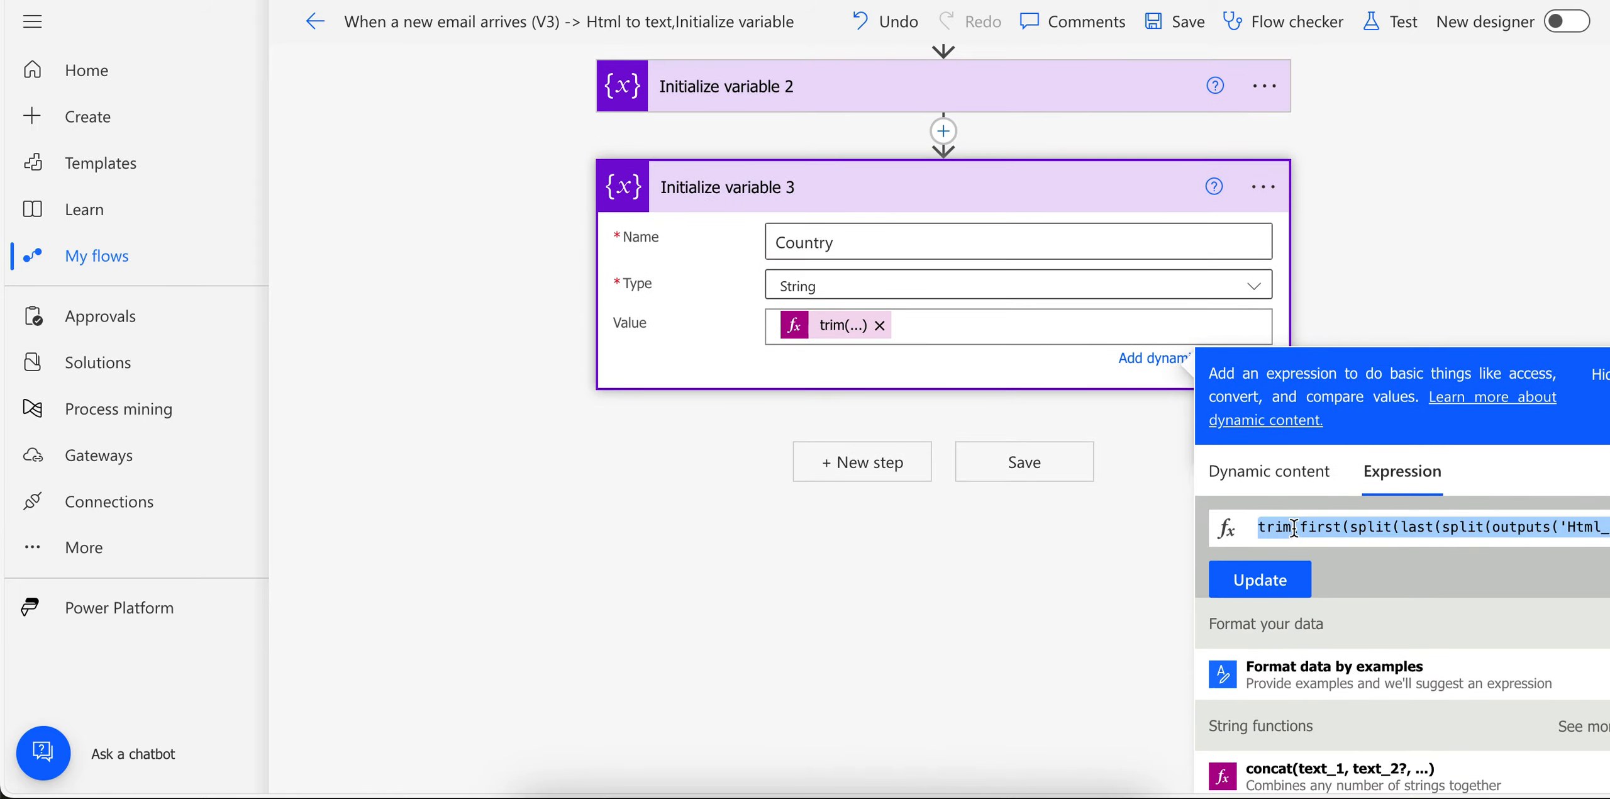
left_click(1351, 247)
left_click(750, 780)
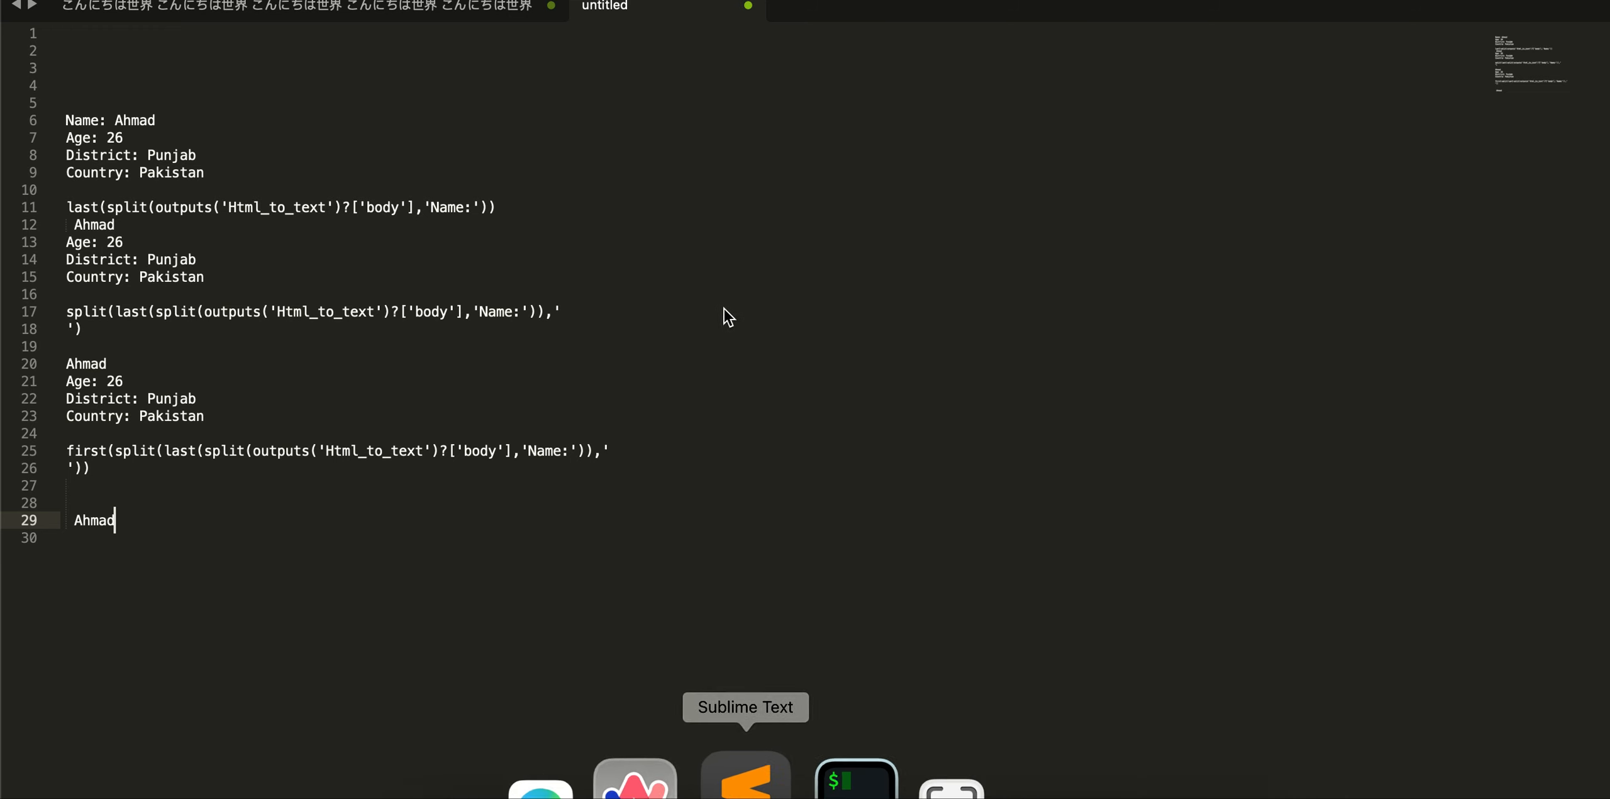
key("Return")
key("Return")
type("trim(first(split(last(split(outputs('Html_to_text')?['body'], 'Country:')), ' ')))")
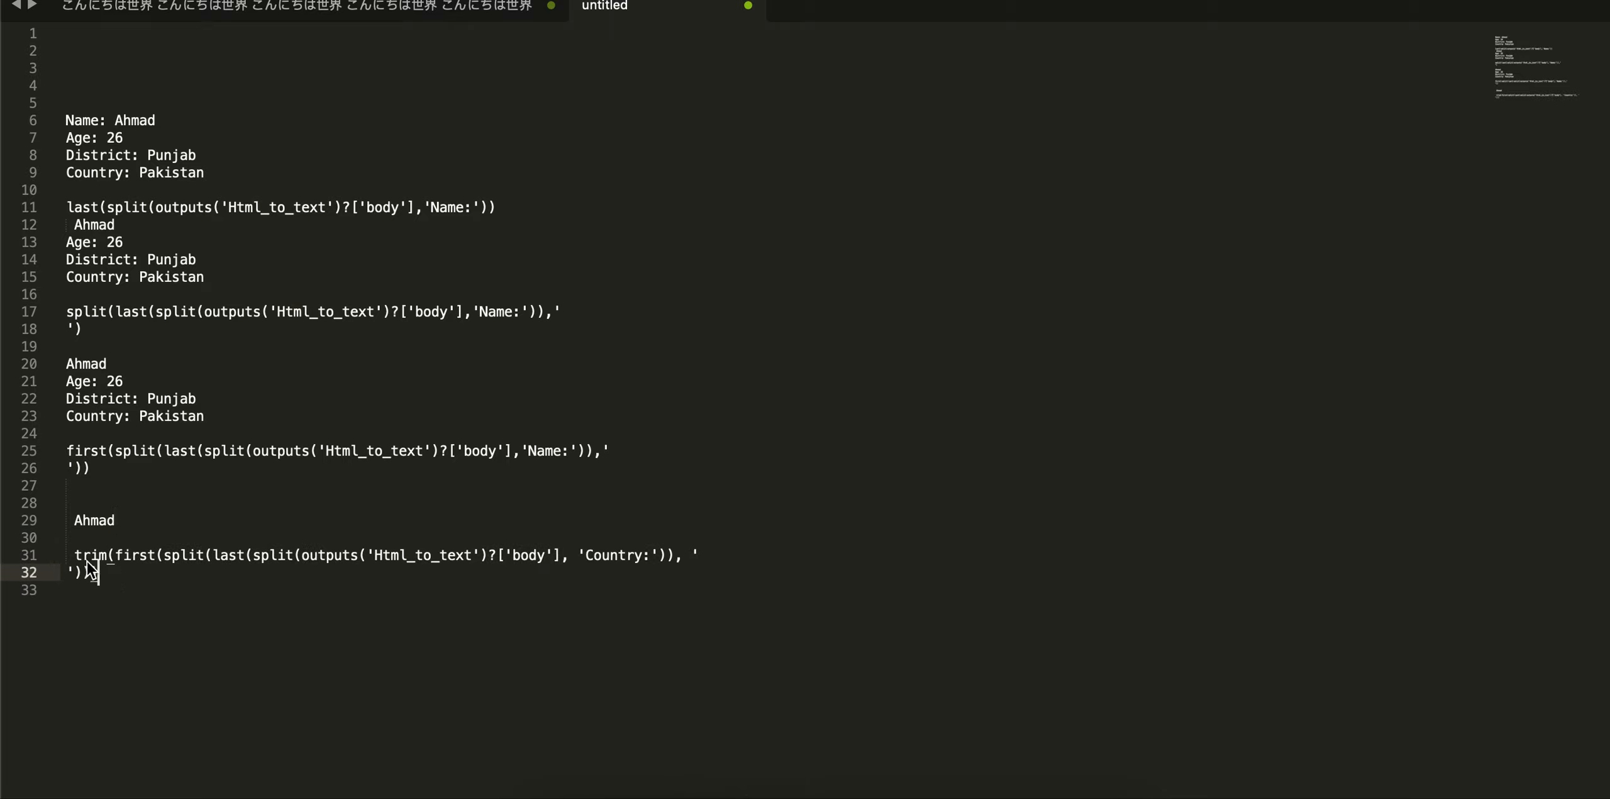
left_click_drag(76, 555, 117, 574)
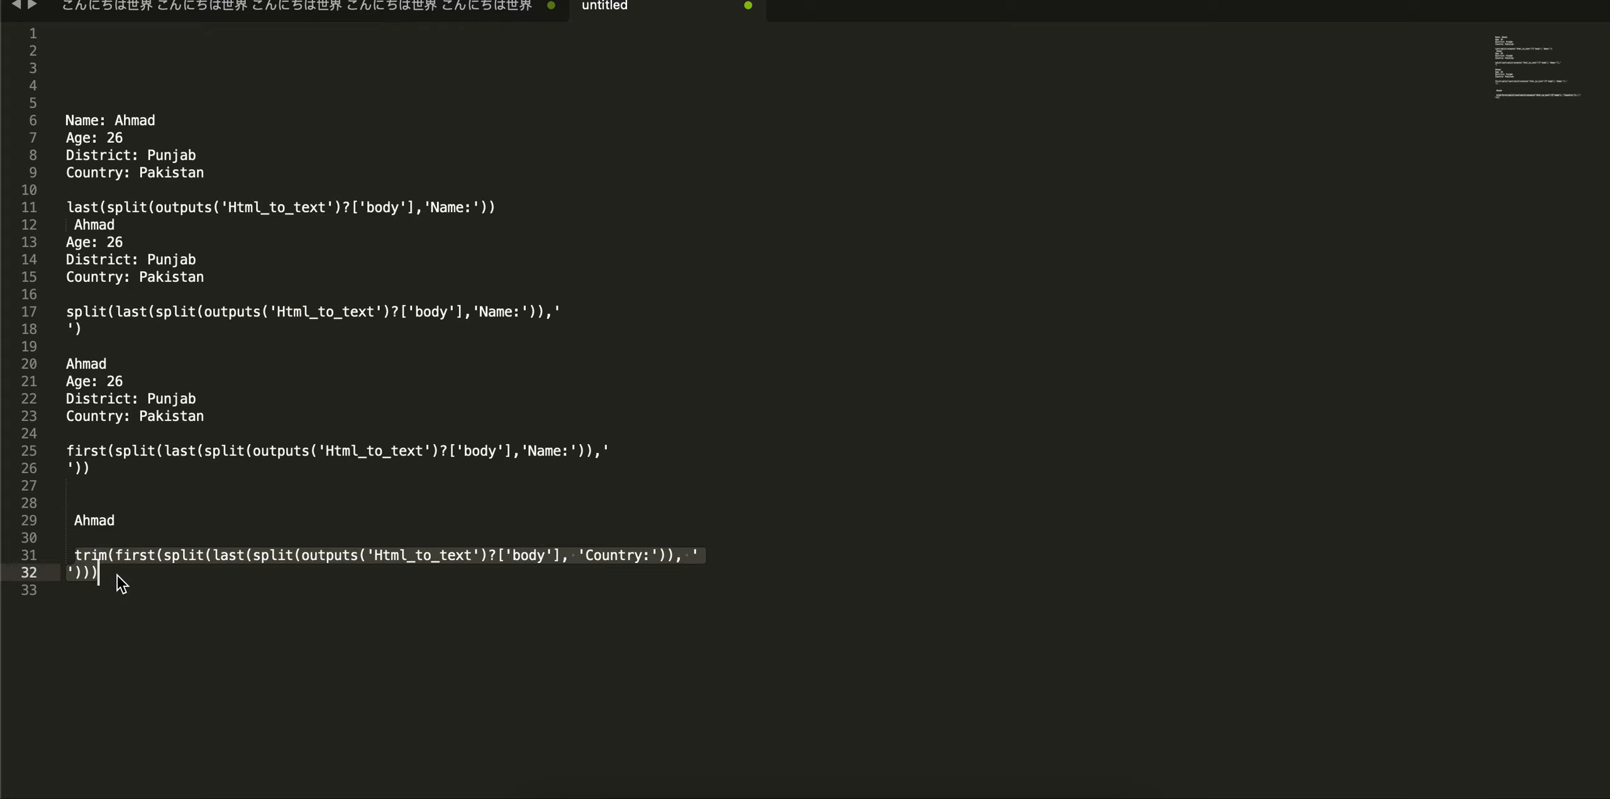
left_click(117, 575)
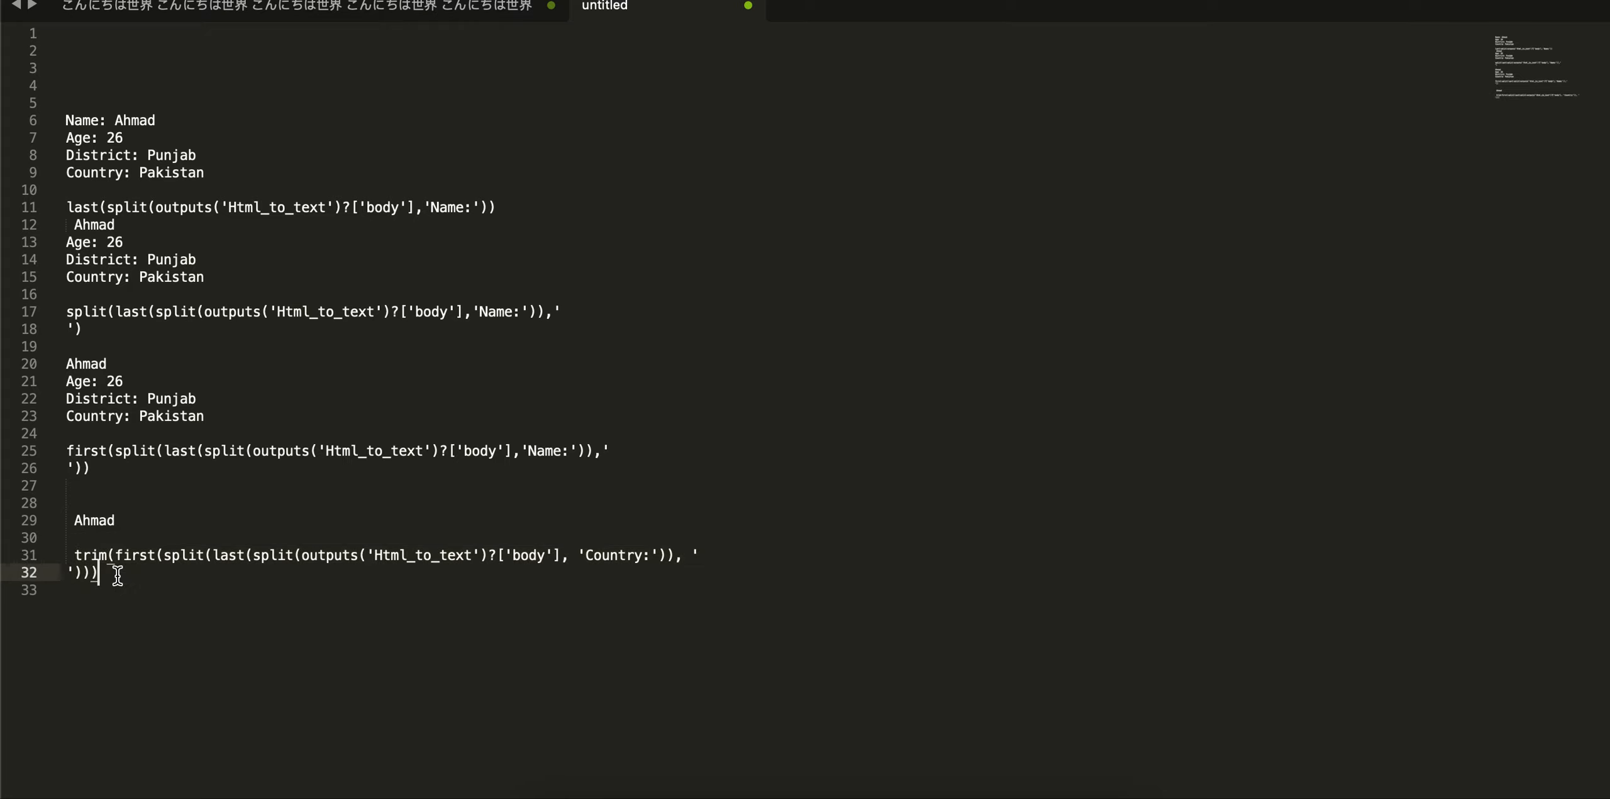
Replace the split label in the pasted trim expression with 'Age:'
double_click(615, 555)
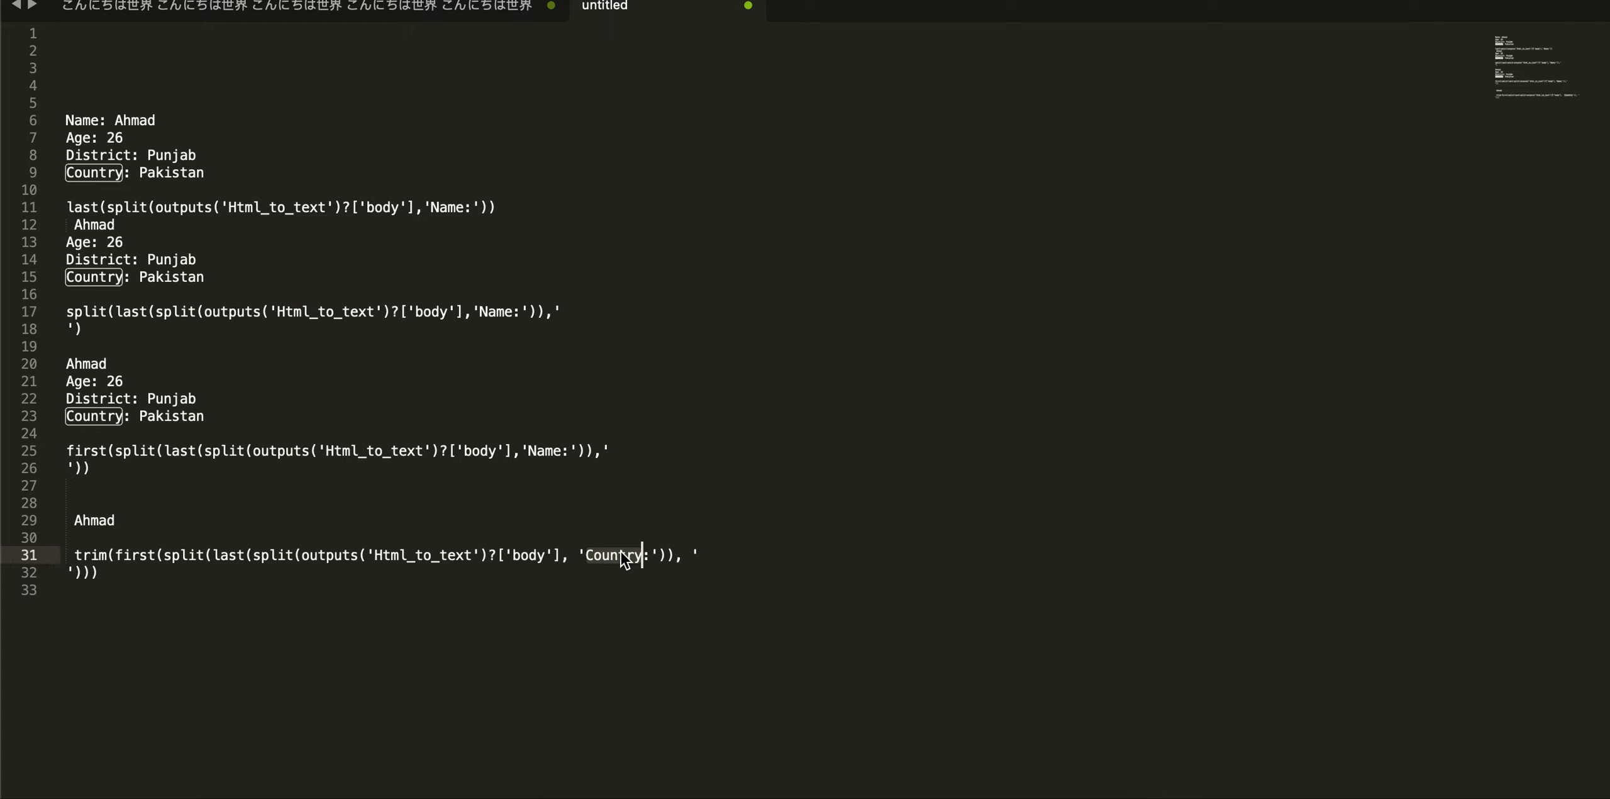
type("Age")
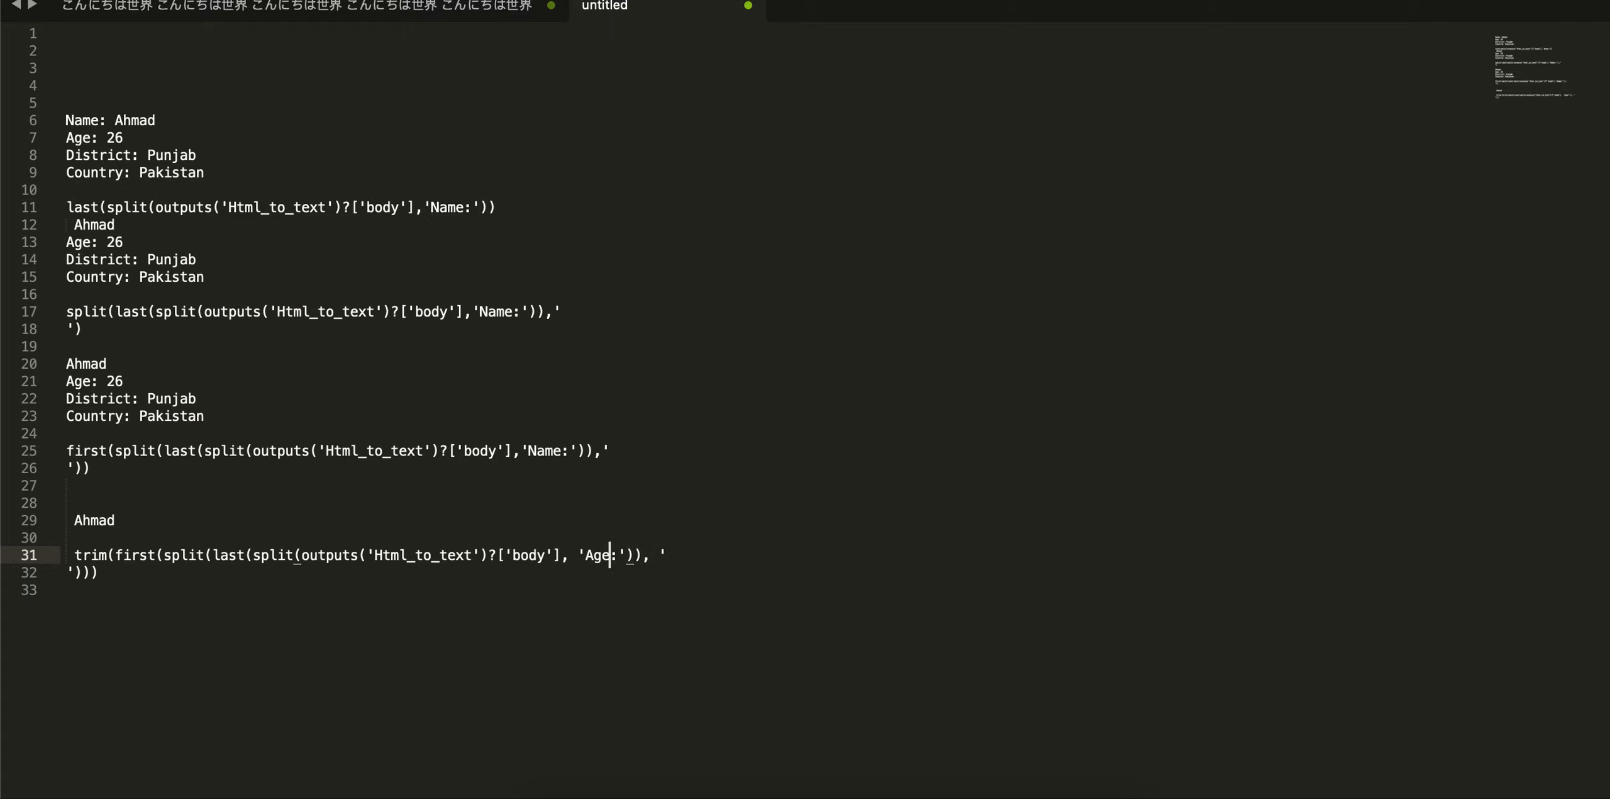
left_click(611, 574)
Set the split label in the pasted trim expression to 'Name:'
double_click(598, 553)
key("Right")
key("BackSpace")
key("BackSpace")
key("BackSpace")
type("Name")
left_click(646, 594)
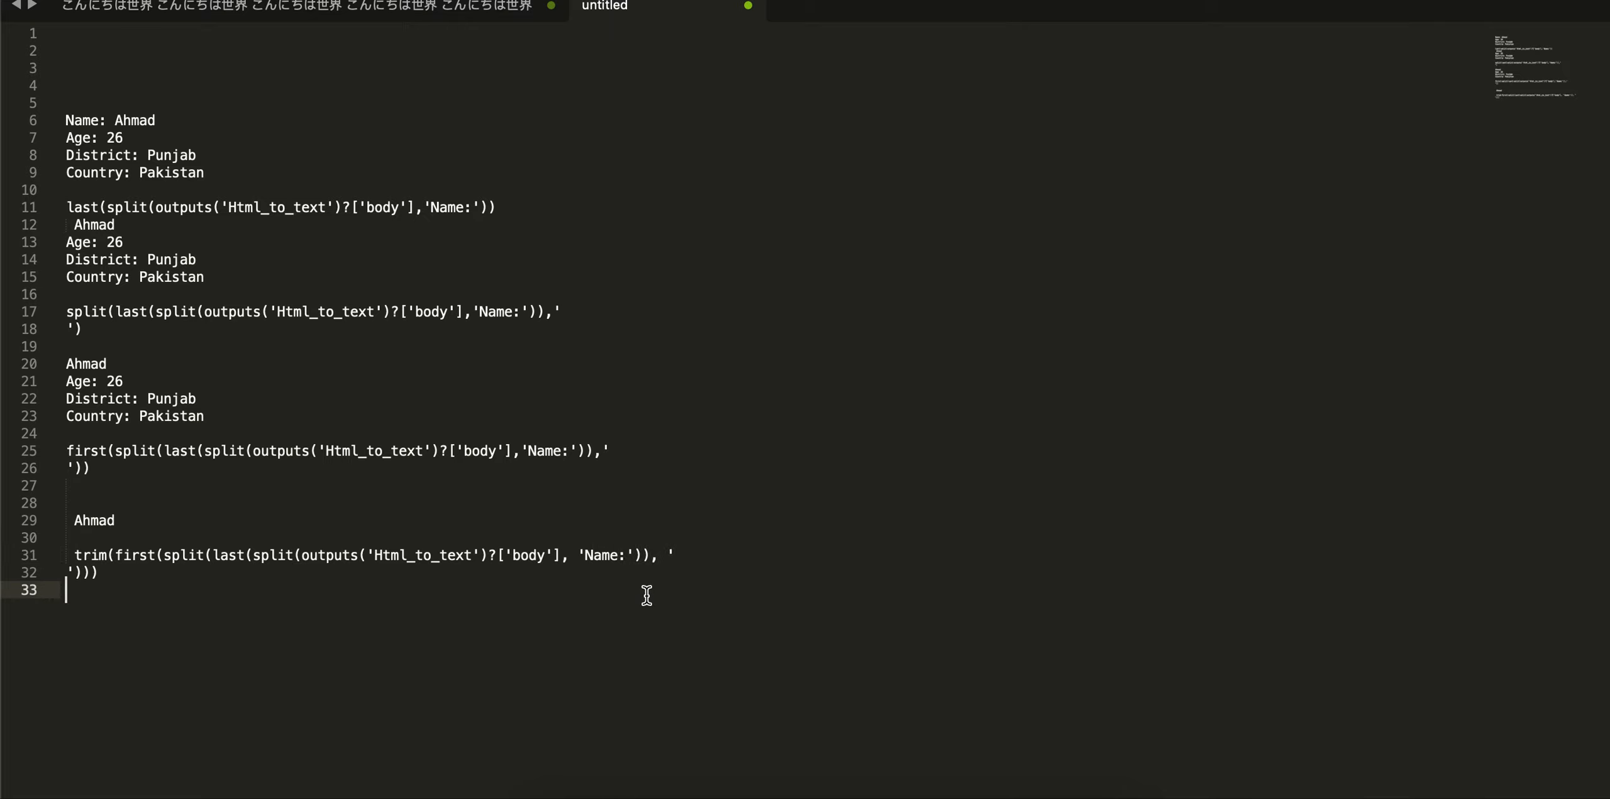